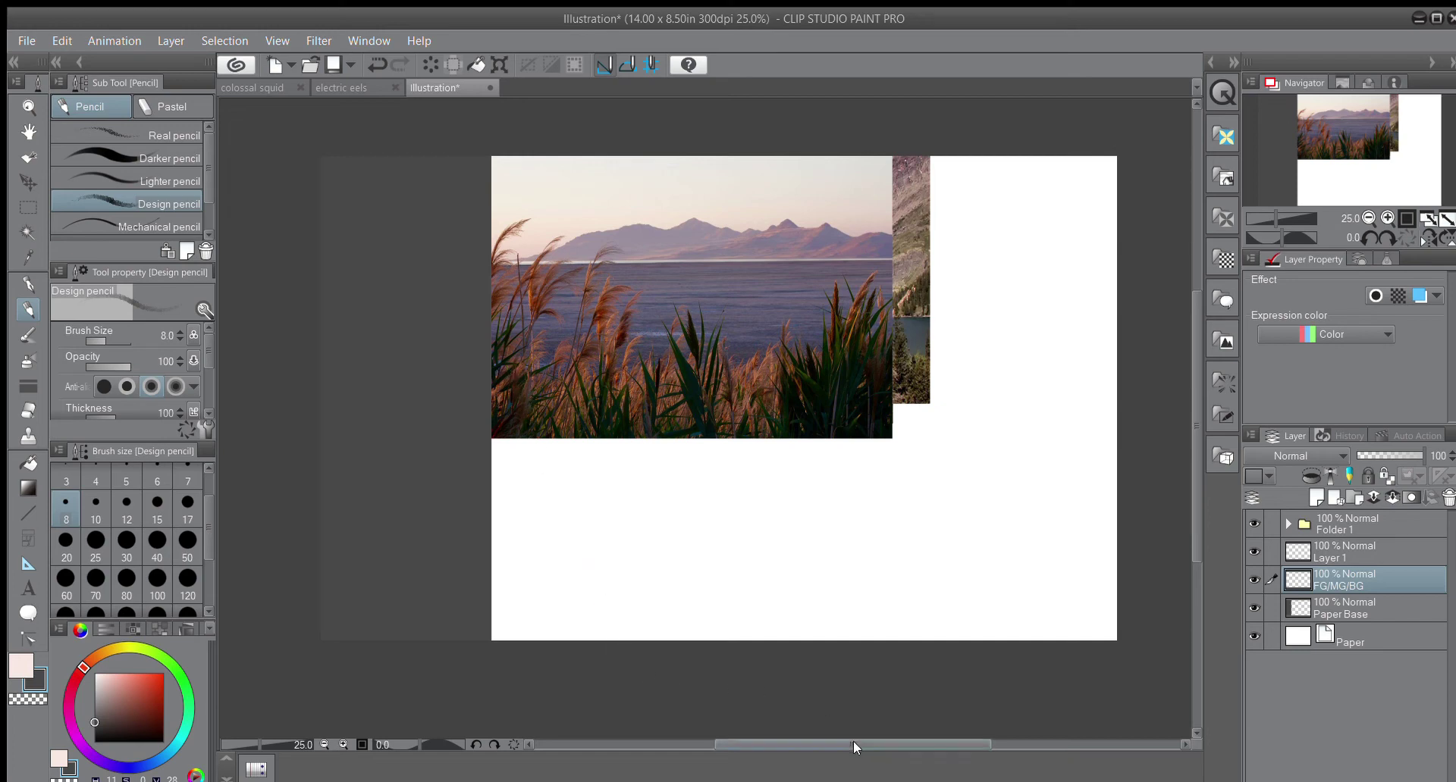
Step: Expand Folder 1, set the drawing colour to bright yellow, and select the Turnip pen
{"action": "left_click", "coordinate": [1286, 523]}
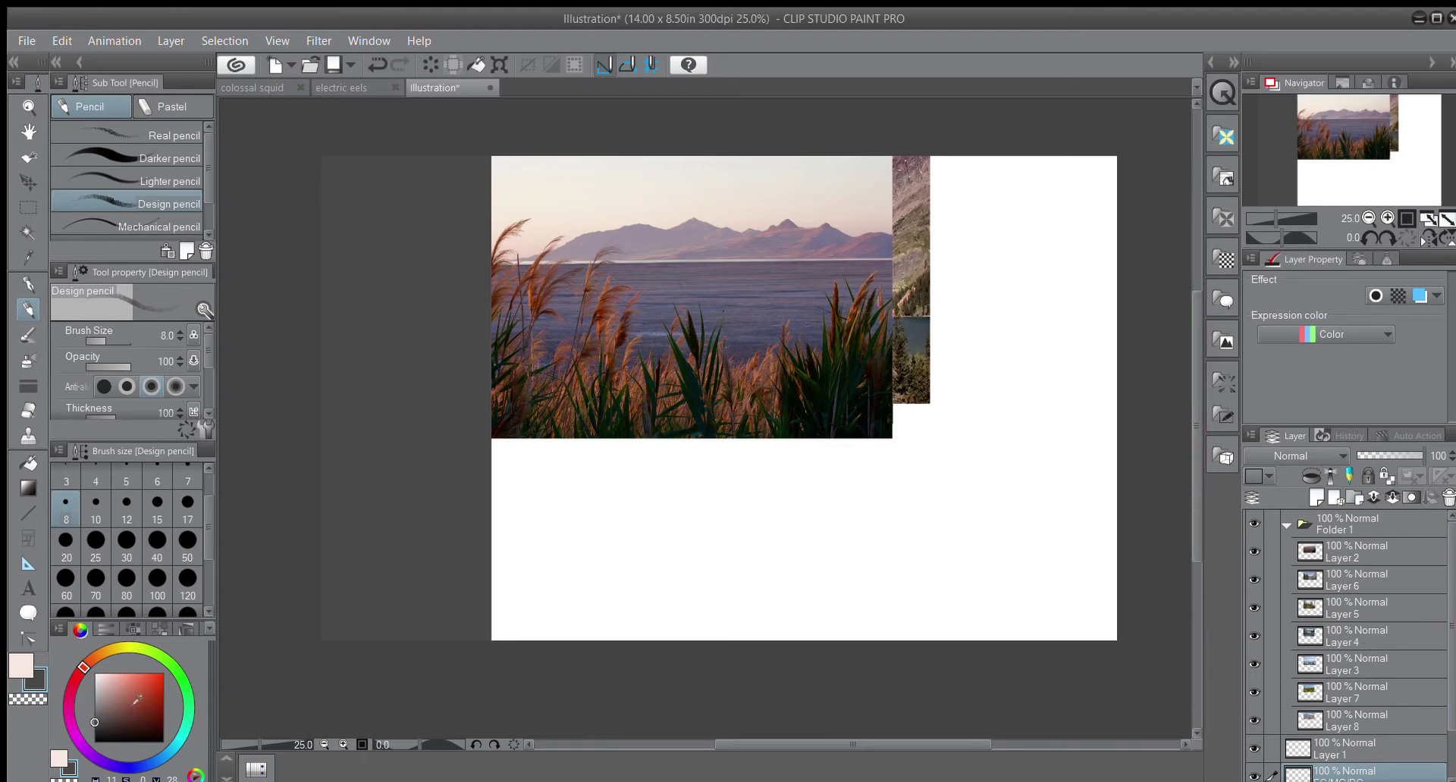
{"action": "left_click", "coordinate": [119, 646]}
{"action": "left_click", "coordinate": [163, 673]}
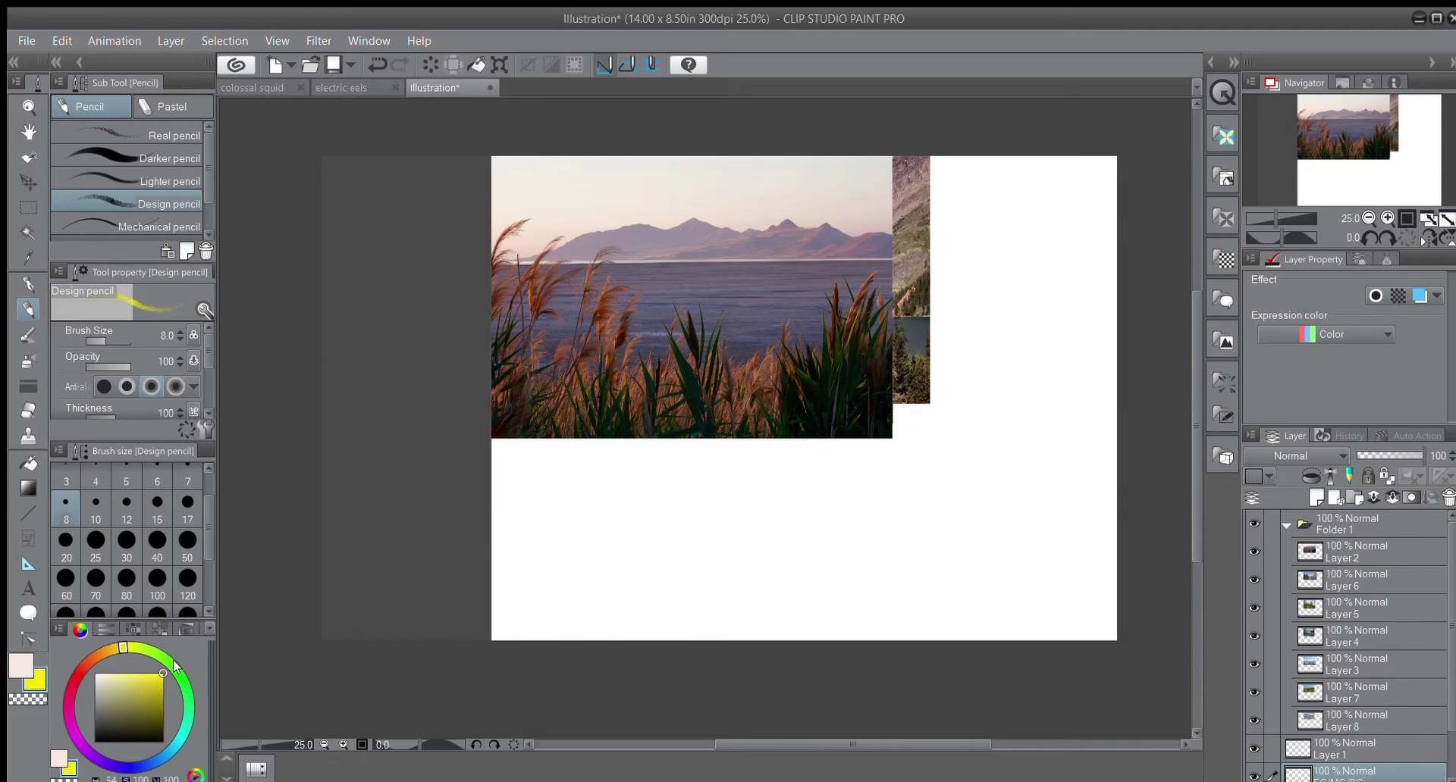
{"action": "left_click", "coordinate": [28, 284]}
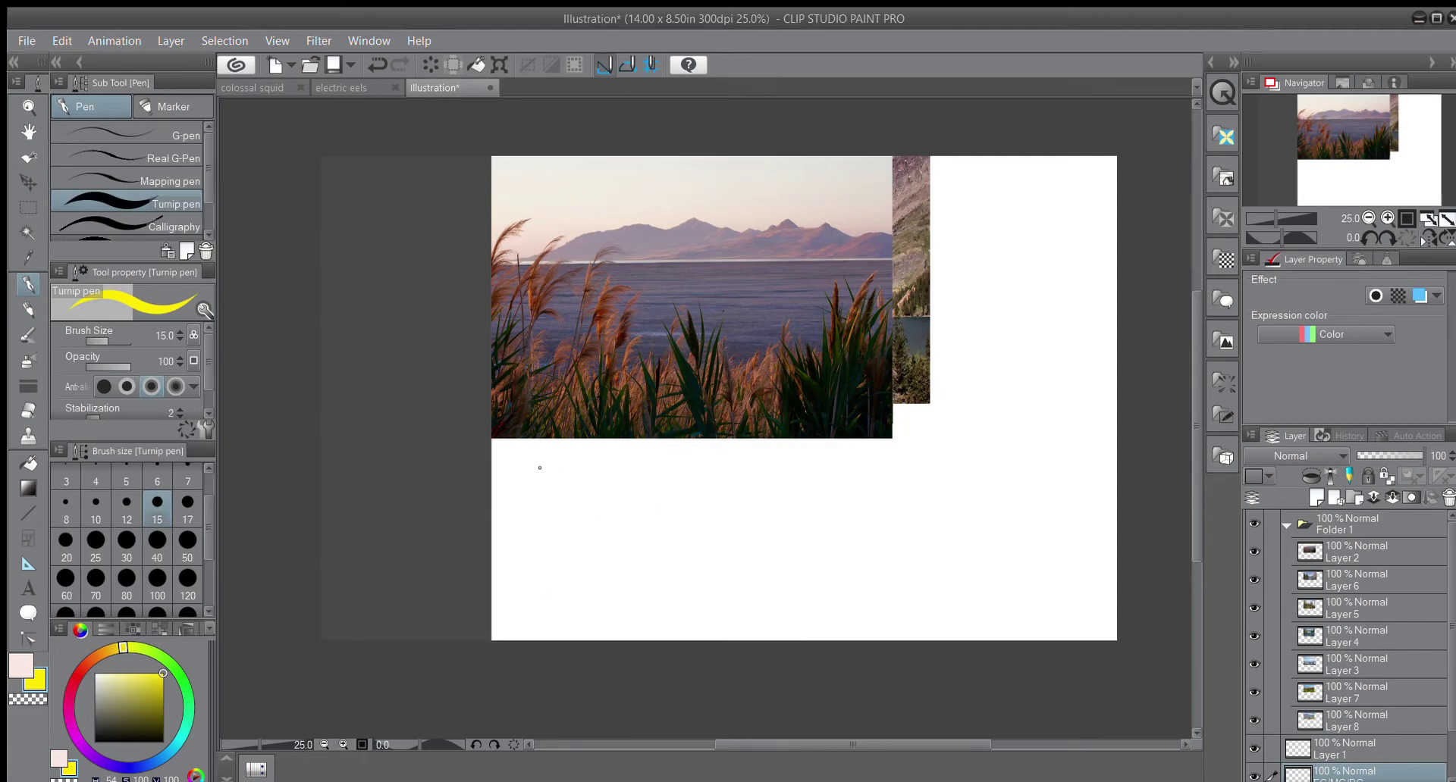
Step: Handwrite '3 sections' in yellow below the photo with a first bullet reading Foreground
{"action": "mouse_move", "coordinate": [526, 463]}
{"action": "left_mouse_down"}
{"action": "mouse_move", "coordinate": [539, 470]}
{"action": "mouse_move", "coordinate": [523, 490]}
{"action": "mouse_move", "coordinate": [606, 496]}
{"action": "left_mouse_up"}
{"action": "mouse_move", "coordinate": [617, 469]}
{"action": "left_mouse_down"}
{"action": "mouse_move", "coordinate": [619, 495]}
{"action": "mouse_move", "coordinate": [644, 476]}
{"action": "mouse_move", "coordinate": [668, 495]}
{"action": "left_mouse_up"}
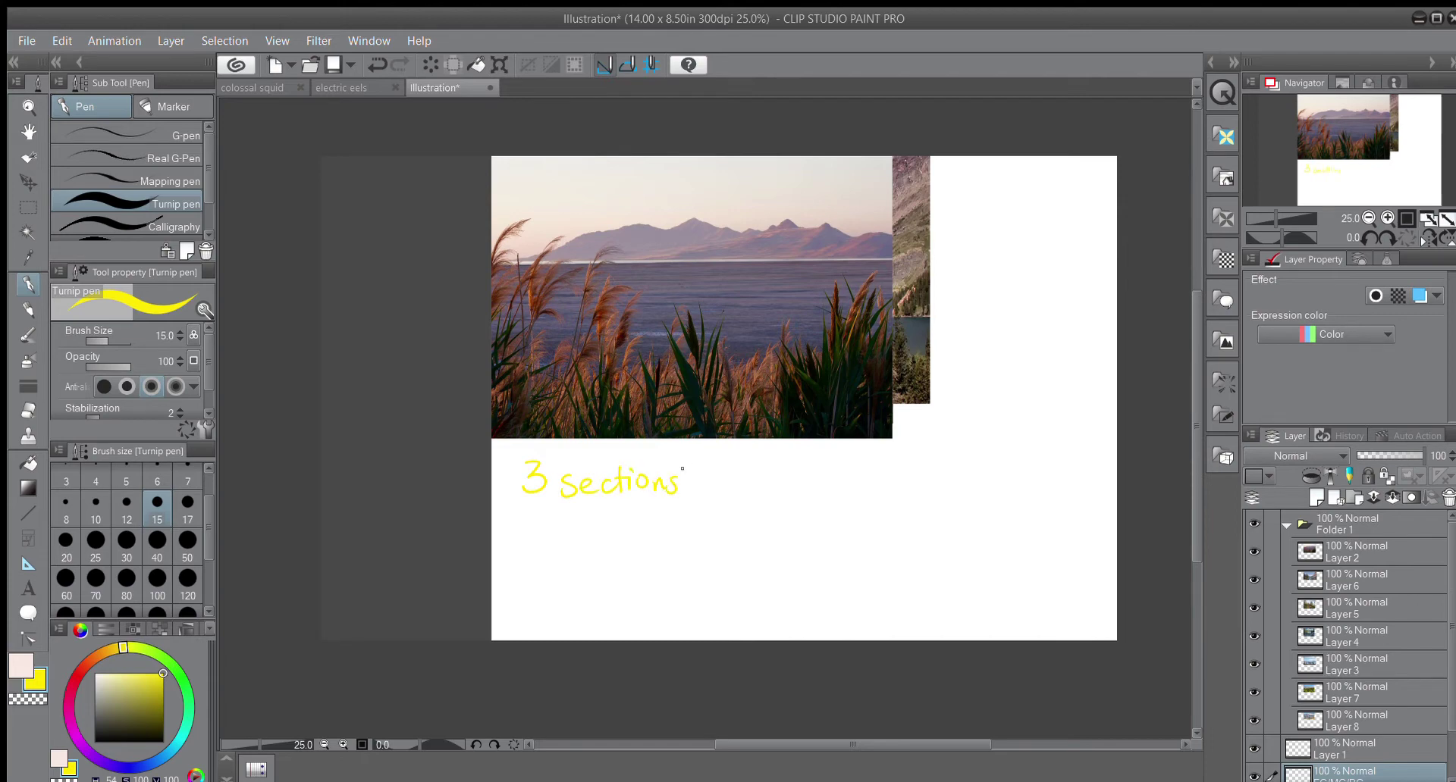
{"action": "left_click_drag", "start_coordinate": [513, 515], "coordinate": [515, 516]}
{"action": "mouse_move", "coordinate": [533, 511]}
{"action": "left_mouse_down"}
{"action": "mouse_move", "coordinate": [530, 535]}
{"action": "mouse_move", "coordinate": [547, 508]}
{"action": "left_mouse_up"}
{"action": "mouse_move", "coordinate": [533, 523]}
{"action": "left_mouse_down"}
{"action": "mouse_move", "coordinate": [568, 521]}
{"action": "mouse_move", "coordinate": [596, 542]}
{"action": "mouse_move", "coordinate": [584, 548]}
{"action": "mouse_move", "coordinate": [621, 522]}
{"action": "mouse_move", "coordinate": [661, 535]}
{"action": "left_mouse_up"}
{"action": "left_click_drag", "start_coordinate": [661, 510], "coordinate": [662, 532]}
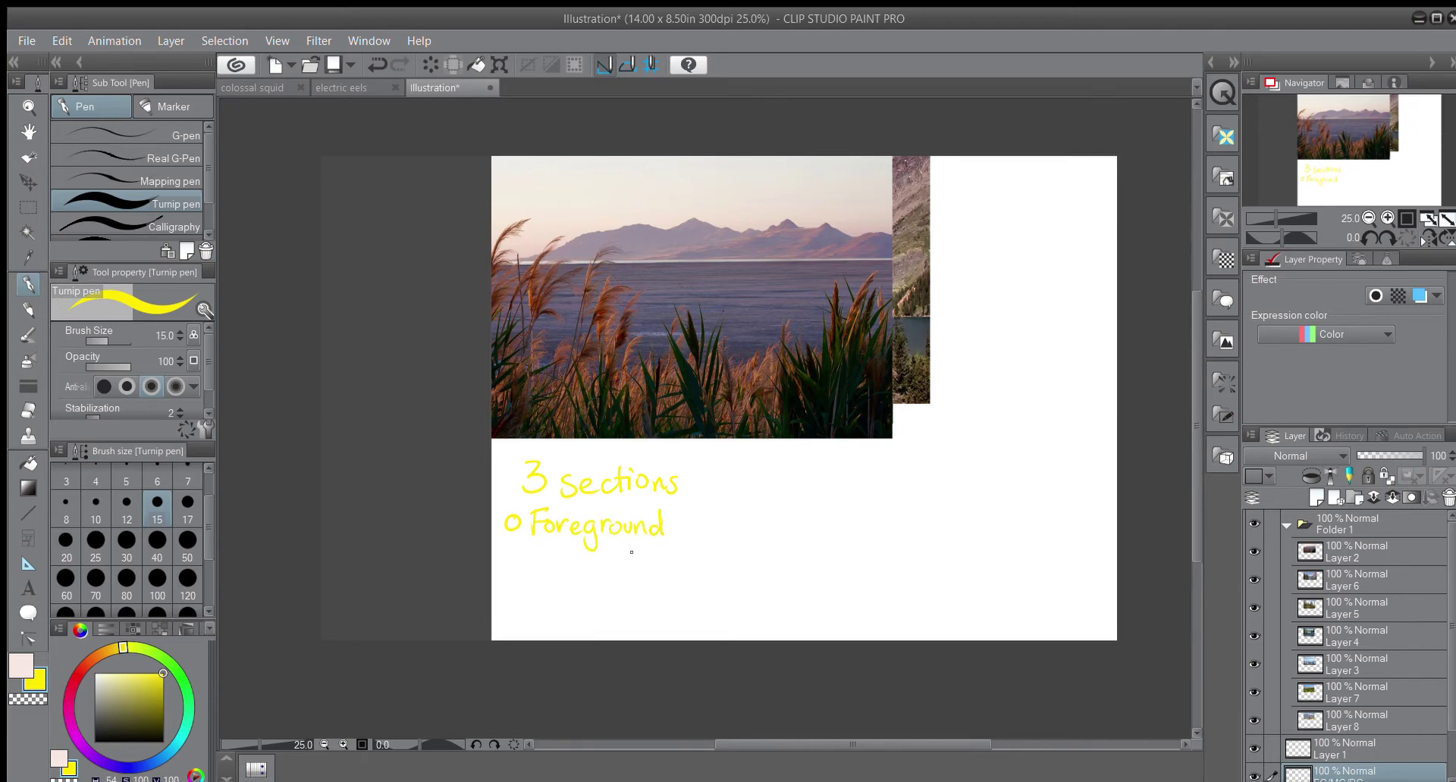
Step: Add the Middleground and Background bullet labels beneath Foreground
{"action": "mouse_move", "coordinate": [513, 559]}
{"action": "left_mouse_down"}
{"action": "mouse_move", "coordinate": [546, 566]}
{"action": "mouse_move", "coordinate": [562, 552]}
{"action": "mouse_move", "coordinate": [581, 575]}
{"action": "left_mouse_up"}
{"action": "mouse_move", "coordinate": [583, 570]}
{"action": "left_mouse_down"}
{"action": "mouse_move", "coordinate": [598, 596]}
{"action": "mouse_move", "coordinate": [612, 568]}
{"action": "mouse_move", "coordinate": [670, 573]}
{"action": "left_mouse_up"}
{"action": "left_click_drag", "start_coordinate": [678, 544], "coordinate": [680, 574]}
{"action": "left_click_drag", "start_coordinate": [515, 599], "coordinate": [528, 609]}
{"action": "mouse_move", "coordinate": [528, 588]}
{"action": "left_mouse_down"}
{"action": "mouse_move", "coordinate": [531, 611]}
{"action": "mouse_move", "coordinate": [569, 611]}
{"action": "left_mouse_up"}
{"action": "mouse_move", "coordinate": [574, 589]}
{"action": "left_mouse_down"}
{"action": "mouse_move", "coordinate": [591, 635]}
{"action": "mouse_move", "coordinate": [626, 602]}
{"action": "mouse_move", "coordinate": [656, 613]}
{"action": "mouse_move", "coordinate": [662, 591]}
{"action": "left_mouse_up"}
{"action": "left_click", "coordinate": [21, 665]}
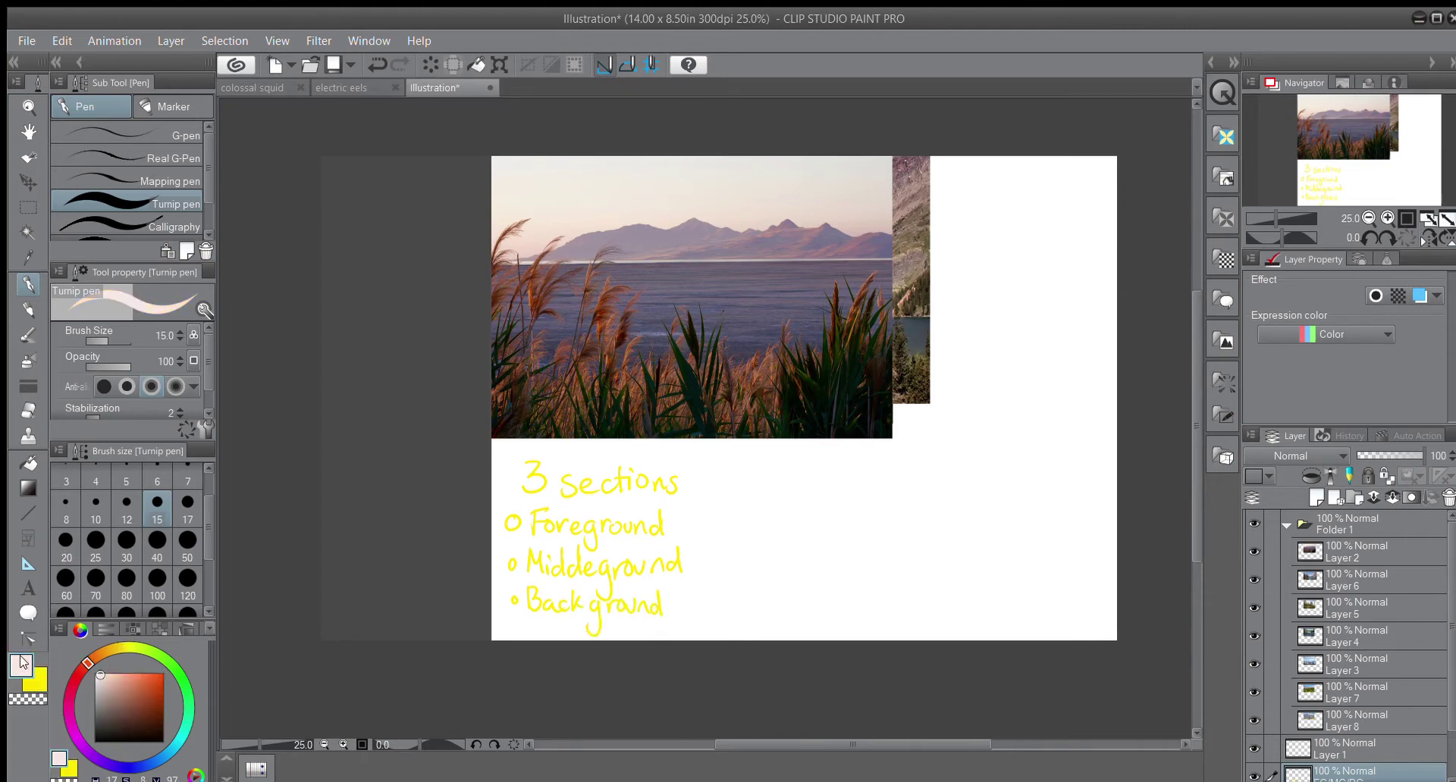
Step: Switch to red and write '– lowest, biggest, closest' after Foreground, double-underlining closest
{"action": "left_click", "coordinate": [162, 673]}
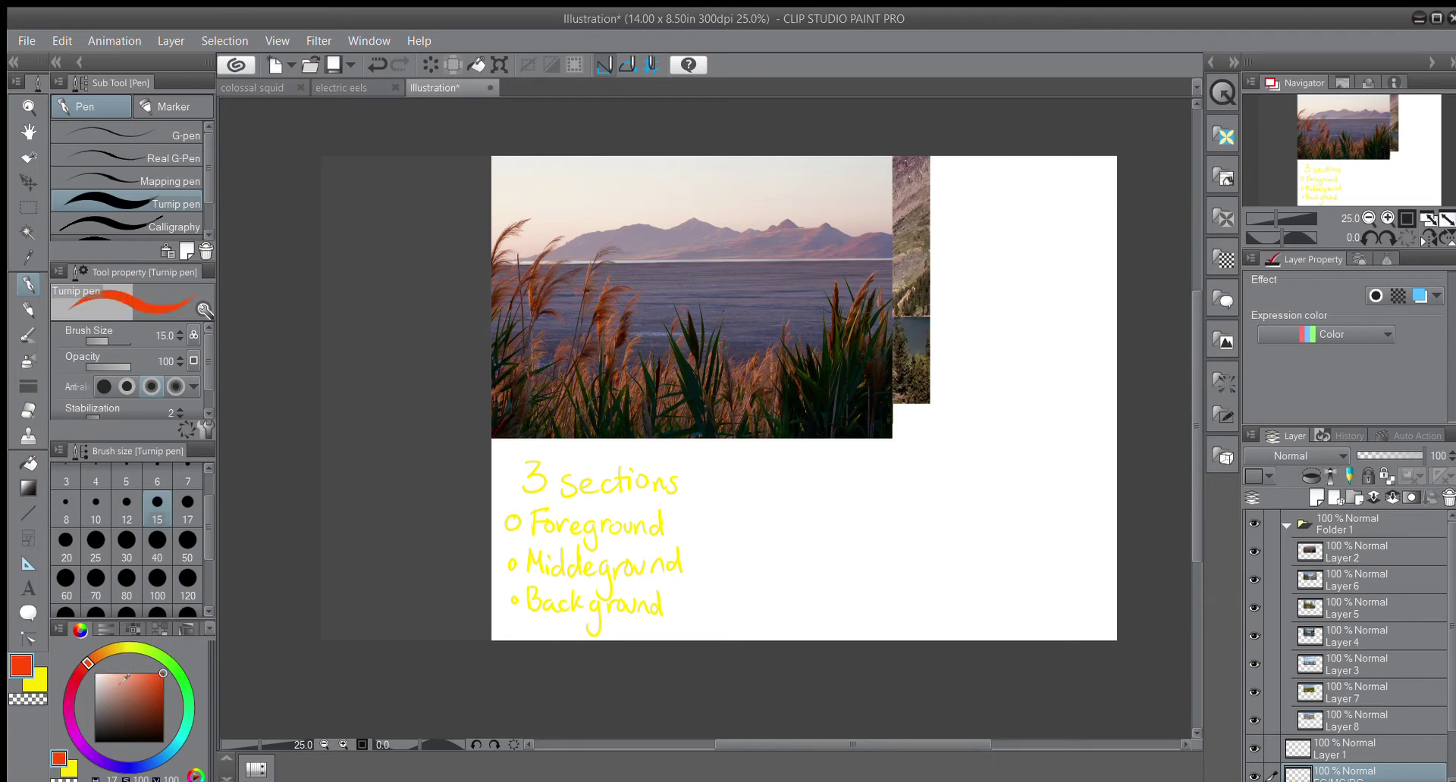
{"action": "left_click", "coordinate": [80, 669]}
{"action": "left_click_drag", "start_coordinate": [80, 669], "coordinate": [80, 659]}
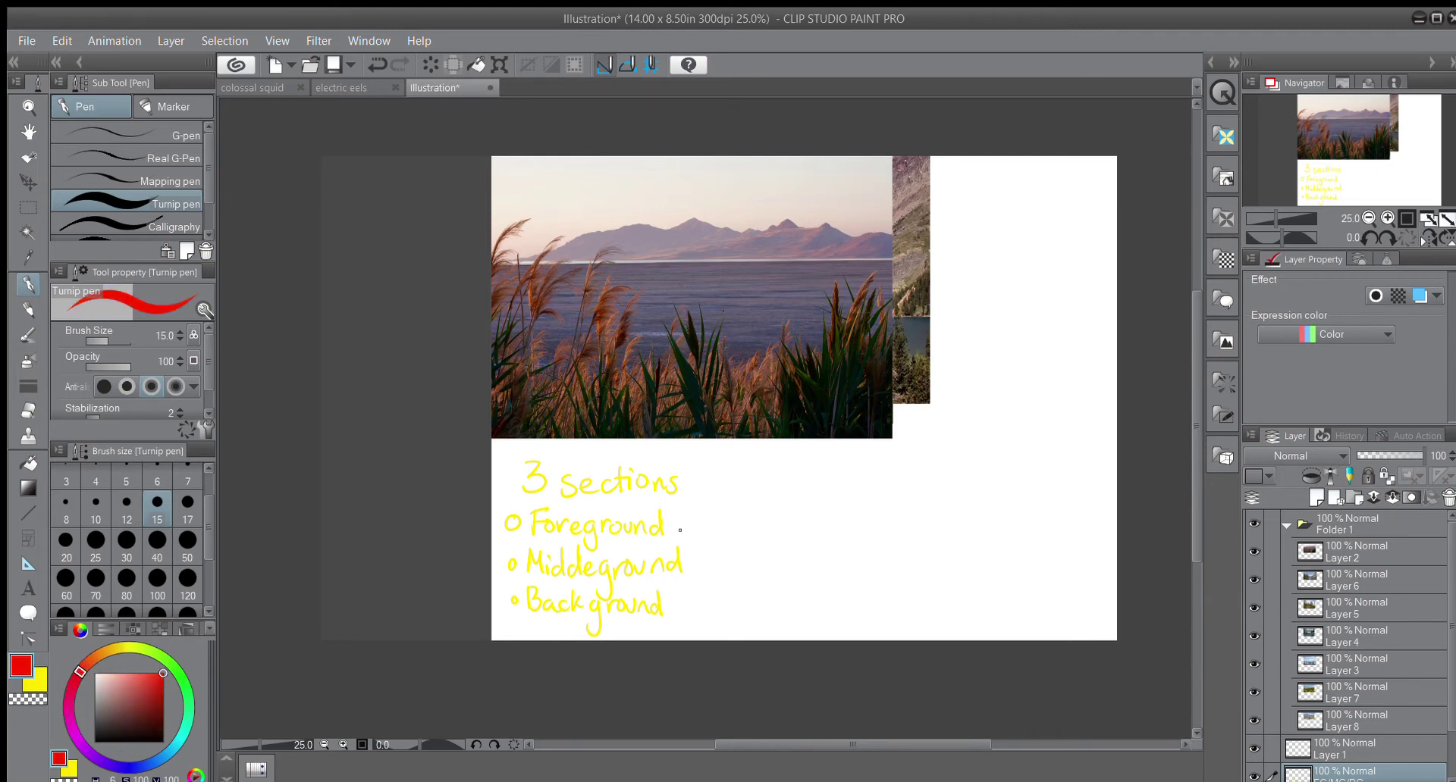
{"action": "left_click_drag", "start_coordinate": [677, 524], "coordinate": [755, 537]}
{"action": "mouse_move", "coordinate": [751, 525]}
{"action": "left_mouse_down"}
{"action": "mouse_move", "coordinate": [796, 549]}
{"action": "mouse_move", "coordinate": [837, 537]}
{"action": "left_mouse_up"}
{"action": "left_click_drag", "start_coordinate": [833, 526], "coordinate": [872, 537]}
{"action": "left_click_drag", "start_coordinate": [886, 529], "coordinate": [910, 534]}
{"action": "mouse_move", "coordinate": [927, 510]}
{"action": "left_mouse_down"}
{"action": "mouse_move", "coordinate": [925, 537]}
{"action": "mouse_move", "coordinate": [938, 520]}
{"action": "left_mouse_up"}
{"action": "left_click_drag", "start_coordinate": [858, 539], "coordinate": [926, 536]}
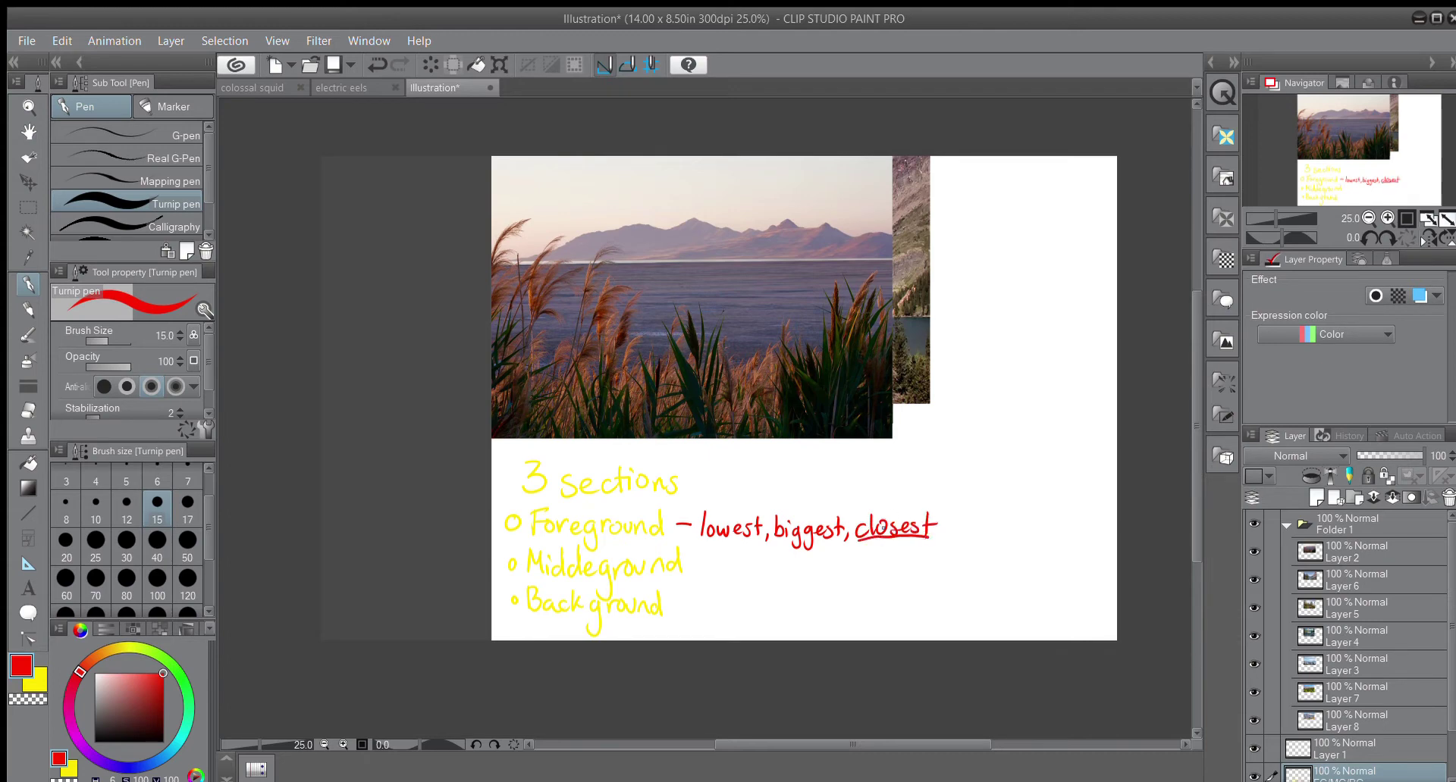
{"action": "left_click_drag", "start_coordinate": [869, 544], "coordinate": [912, 542]}
Step: Add dashes after Middleground and Background, then write 'highest, smallest, farthest' with farthest underlined
{"action": "left_click_drag", "start_coordinate": [688, 561], "coordinate": [701, 561]}
{"action": "left_click_drag", "start_coordinate": [682, 604], "coordinate": [696, 606]}
{"action": "mouse_move", "coordinate": [705, 596]}
{"action": "left_mouse_down"}
{"action": "mouse_move", "coordinate": [729, 624]}
{"action": "mouse_move", "coordinate": [731, 601]}
{"action": "mouse_move", "coordinate": [772, 622]}
{"action": "left_mouse_up"}
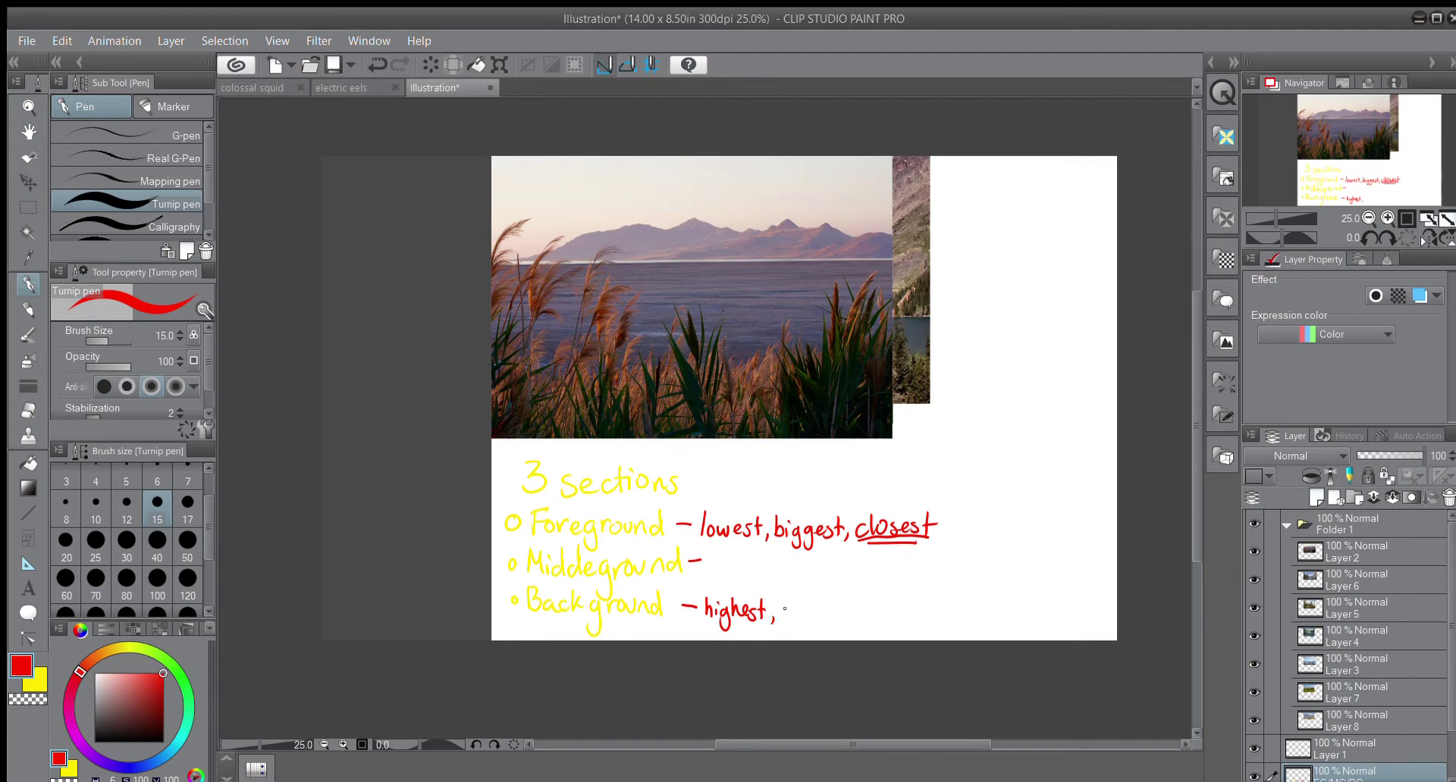
{"action": "left_click_drag", "start_coordinate": [785, 609], "coordinate": [816, 623]}
{"action": "mouse_move", "coordinate": [821, 600]}
{"action": "left_mouse_down"}
{"action": "mouse_move", "coordinate": [823, 622]}
{"action": "mouse_move", "coordinate": [842, 623]}
{"action": "left_mouse_up"}
{"action": "left_click_drag", "start_coordinate": [837, 611], "coordinate": [847, 609]}
{"action": "mouse_move", "coordinate": [849, 620]}
{"action": "left_mouse_down"}
{"action": "mouse_move", "coordinate": [882, 611]}
{"action": "mouse_move", "coordinate": [884, 622]}
{"action": "left_mouse_up"}
{"action": "left_click_drag", "start_coordinate": [887, 622], "coordinate": [897, 613]}
{"action": "left_click_drag", "start_coordinate": [902, 601], "coordinate": [906, 610]}
{"action": "left_click_drag", "start_coordinate": [911, 601], "coordinate": [919, 622]}
{"action": "left_click_drag", "start_coordinate": [921, 618], "coordinate": [929, 623]}
{"action": "mouse_move", "coordinate": [940, 605]}
{"action": "left_mouse_down"}
{"action": "mouse_move", "coordinate": [937, 623]}
{"action": "mouse_move", "coordinate": [951, 611]}
{"action": "mouse_move", "coordinate": [931, 638]}
{"action": "left_mouse_up"}
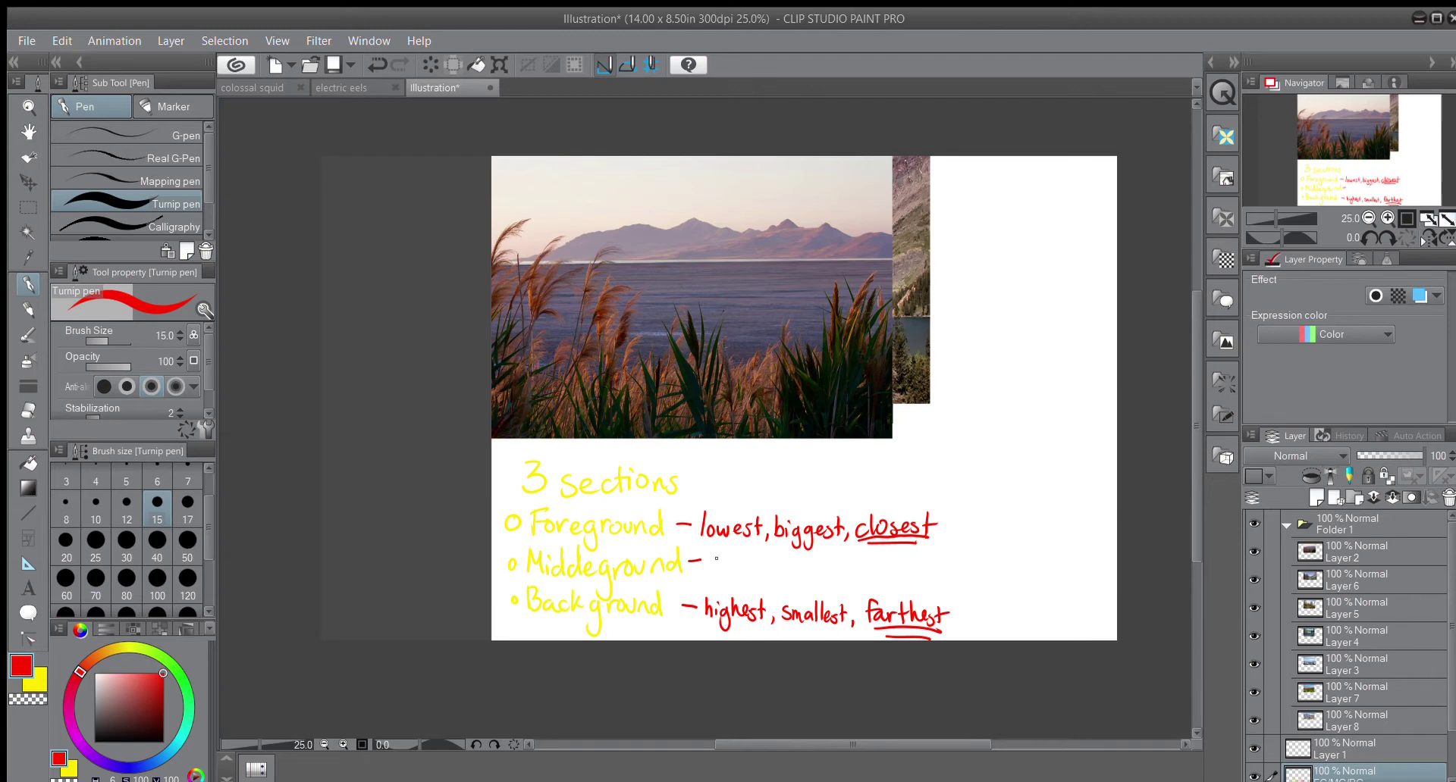
Step: Write 'middle' after the Middleground dash, underline it, and return to yellow
{"action": "left_click_drag", "start_coordinate": [712, 567], "coordinate": [756, 571]}
{"action": "mouse_move", "coordinate": [761, 545]}
{"action": "left_mouse_down"}
{"action": "mouse_move", "coordinate": [764, 571]}
{"action": "mouse_move", "coordinate": [778, 570]}
{"action": "left_mouse_up"}
{"action": "left_click_drag", "start_coordinate": [724, 581], "coordinate": [765, 582]}
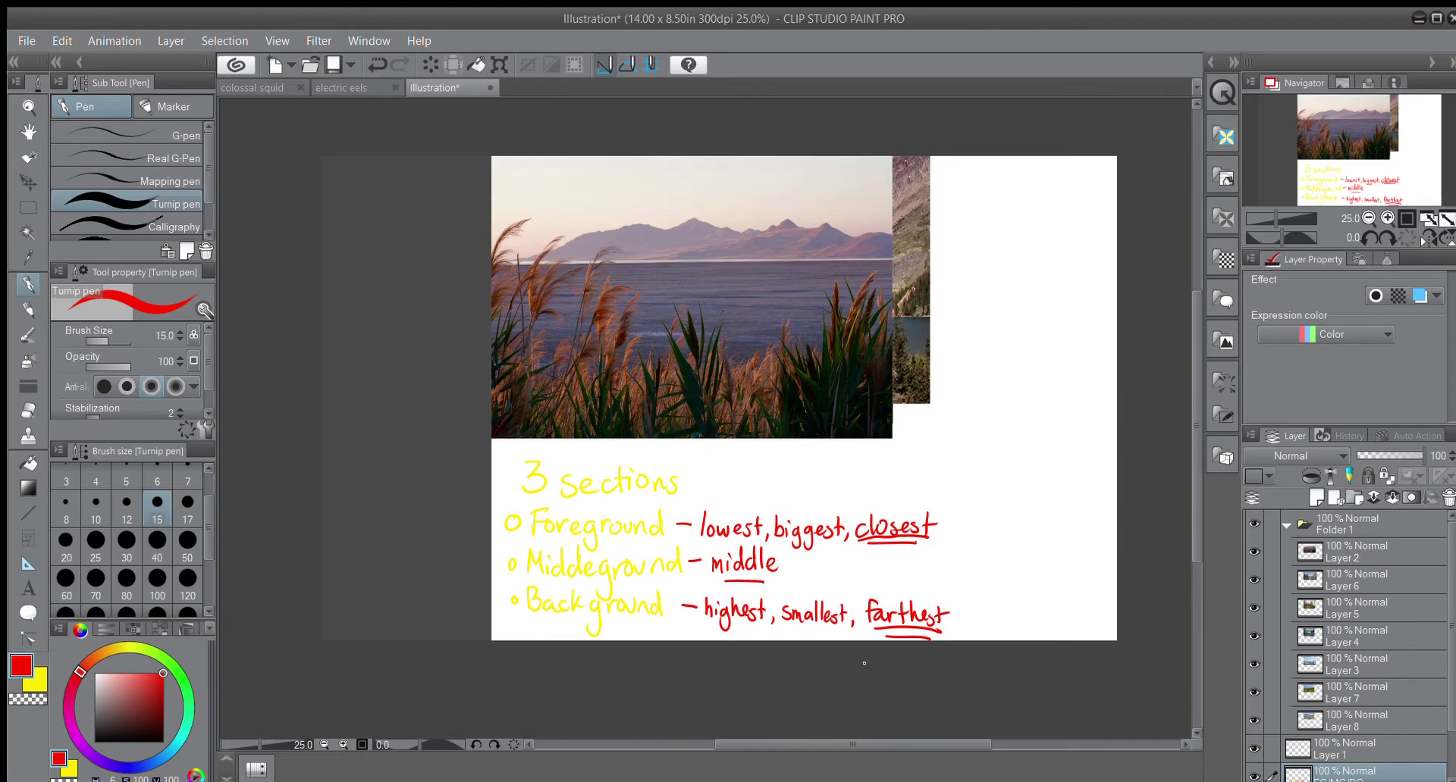
{"action": "left_click", "coordinate": [35, 680]}
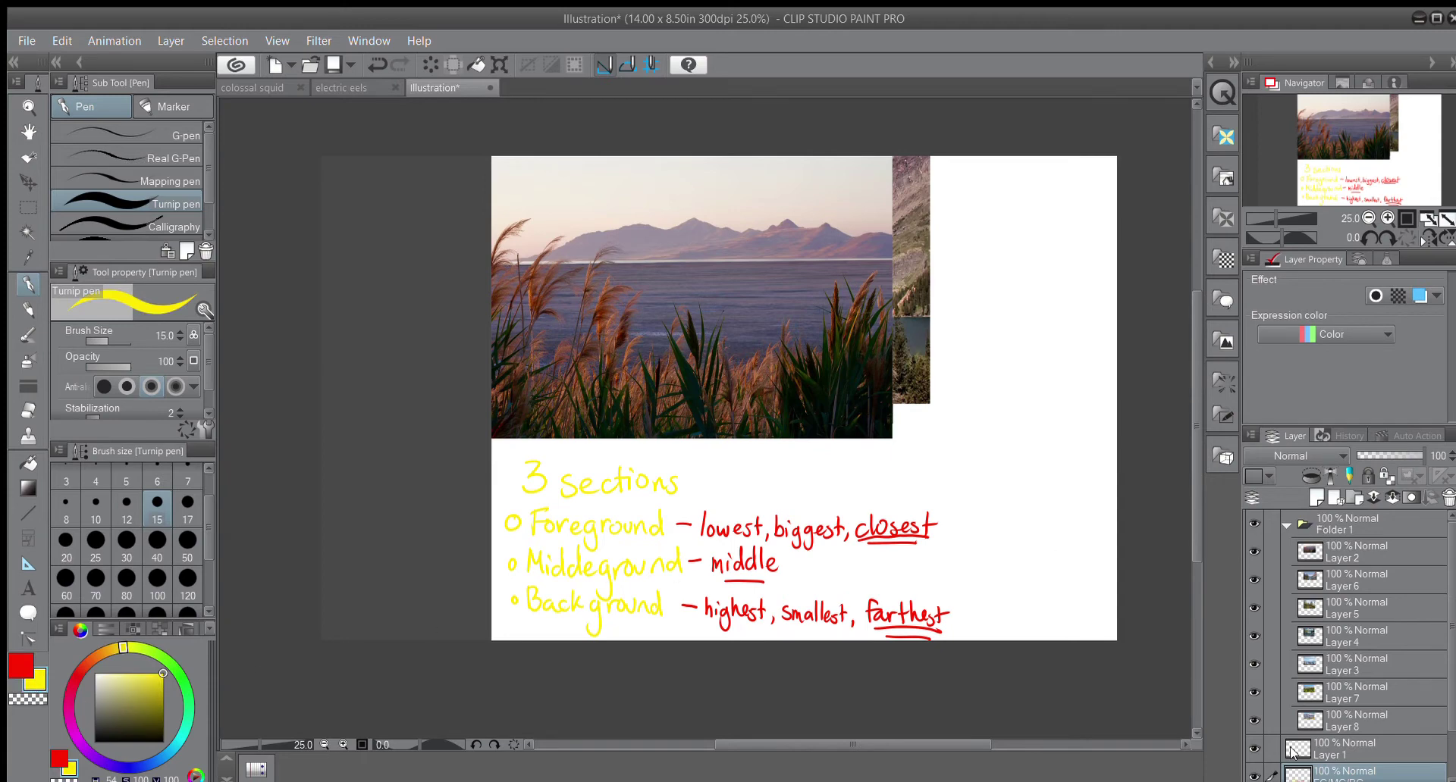
Step: Move the FG/MG/BG layer to the top and trace the foreground reeds in yellow with a down arrow
{"action": "left_click_drag", "start_coordinate": [1302, 722], "coordinate": [1312, 523]}
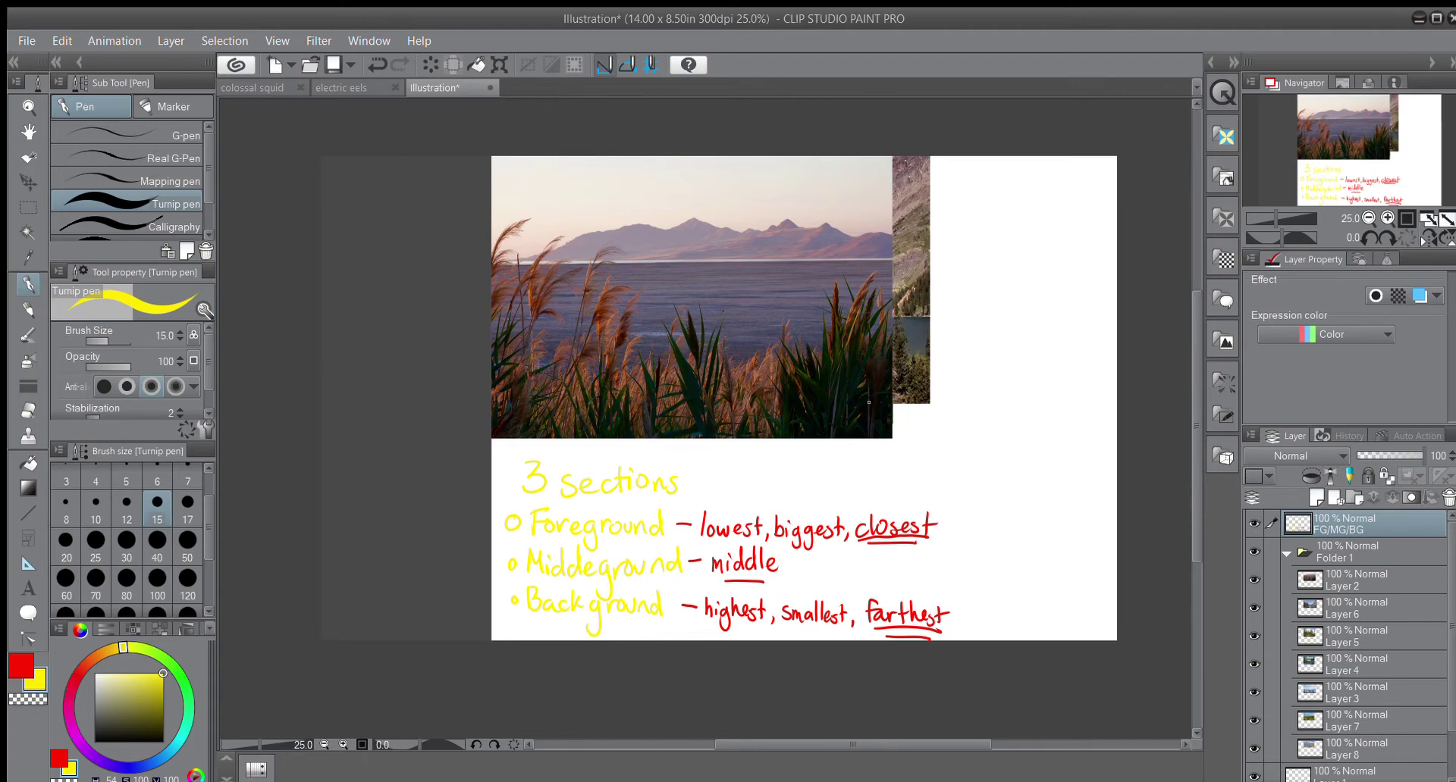
{"action": "mouse_move", "coordinate": [887, 363]}
{"action": "left_mouse_down"}
{"action": "mouse_move", "coordinate": [876, 321]}
{"action": "mouse_move", "coordinate": [838, 339]}
{"action": "mouse_move", "coordinate": [828, 315]}
{"action": "mouse_move", "coordinate": [789, 370]}
{"action": "mouse_move", "coordinate": [773, 351]}
{"action": "mouse_move", "coordinate": [717, 379]}
{"action": "mouse_move", "coordinate": [689, 323]}
{"action": "mouse_move", "coordinate": [673, 371]}
{"action": "mouse_move", "coordinate": [625, 373]}
{"action": "mouse_move", "coordinate": [616, 315]}
{"action": "mouse_move", "coordinate": [580, 368]}
{"action": "mouse_move", "coordinate": [579, 267]}
{"action": "mouse_move", "coordinate": [558, 344]}
{"action": "mouse_move", "coordinate": [541, 332]}
{"action": "mouse_move", "coordinate": [535, 254]}
{"action": "mouse_move", "coordinate": [491, 233]}
{"action": "left_mouse_up"}
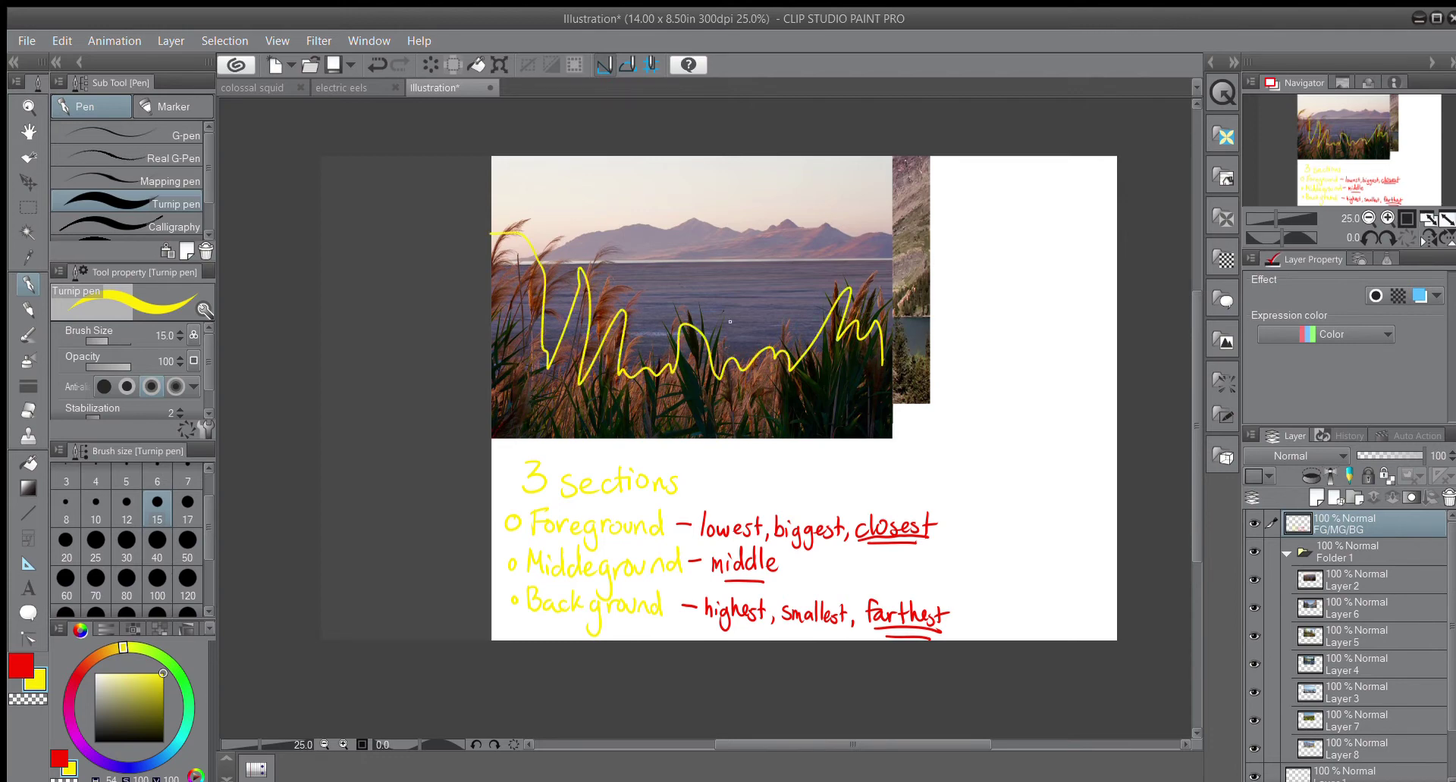
{"action": "mouse_move", "coordinate": [902, 339]}
{"action": "left_mouse_down"}
{"action": "mouse_move", "coordinate": [902, 402]}
{"action": "mouse_move", "coordinate": [914, 372]}
{"action": "left_mouse_up"}
{"action": "left_click_drag", "start_coordinate": [545, 245], "coordinate": [521, 403]}
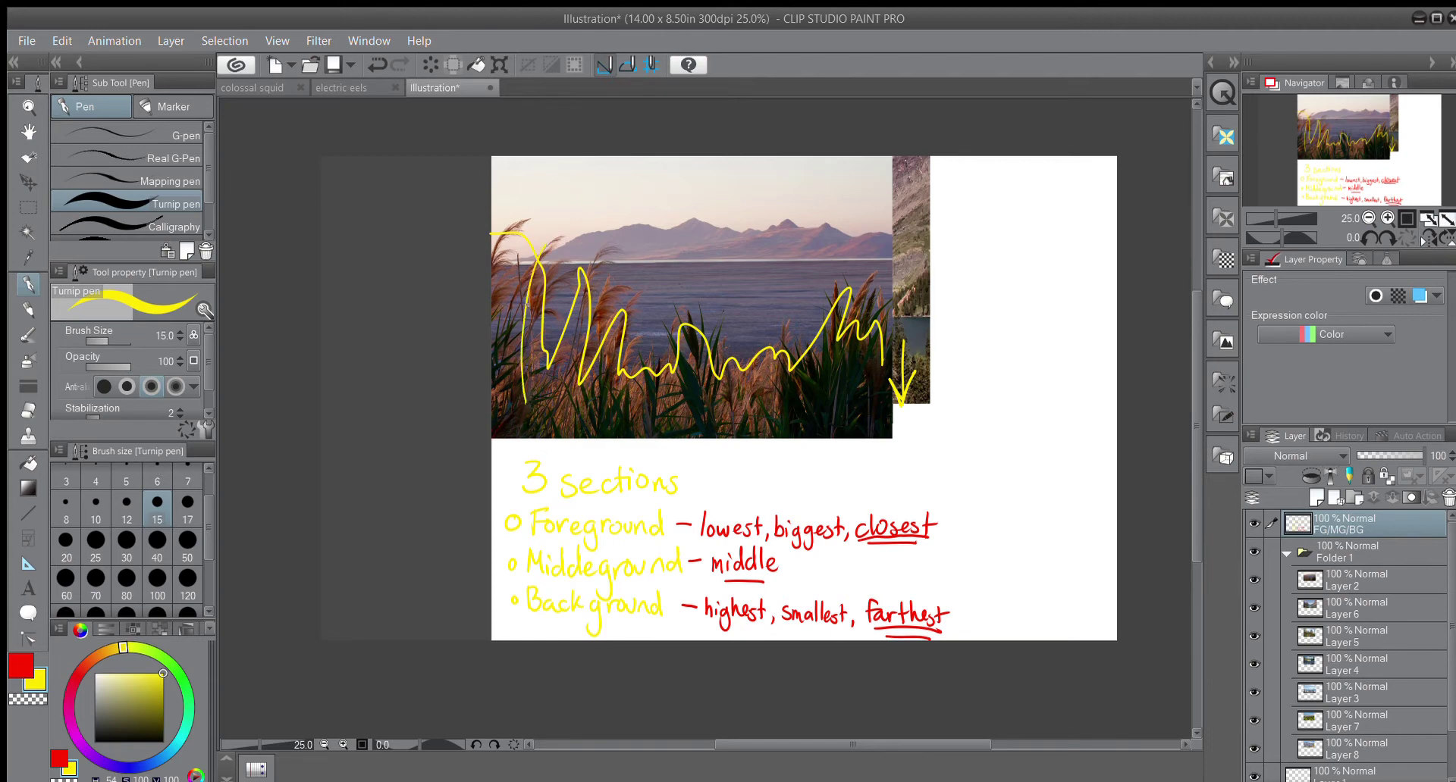
{"action": "left_click_drag", "start_coordinate": [526, 303], "coordinate": [545, 245]}
{"action": "left_click_drag", "start_coordinate": [523, 299], "coordinate": [529, 418]}
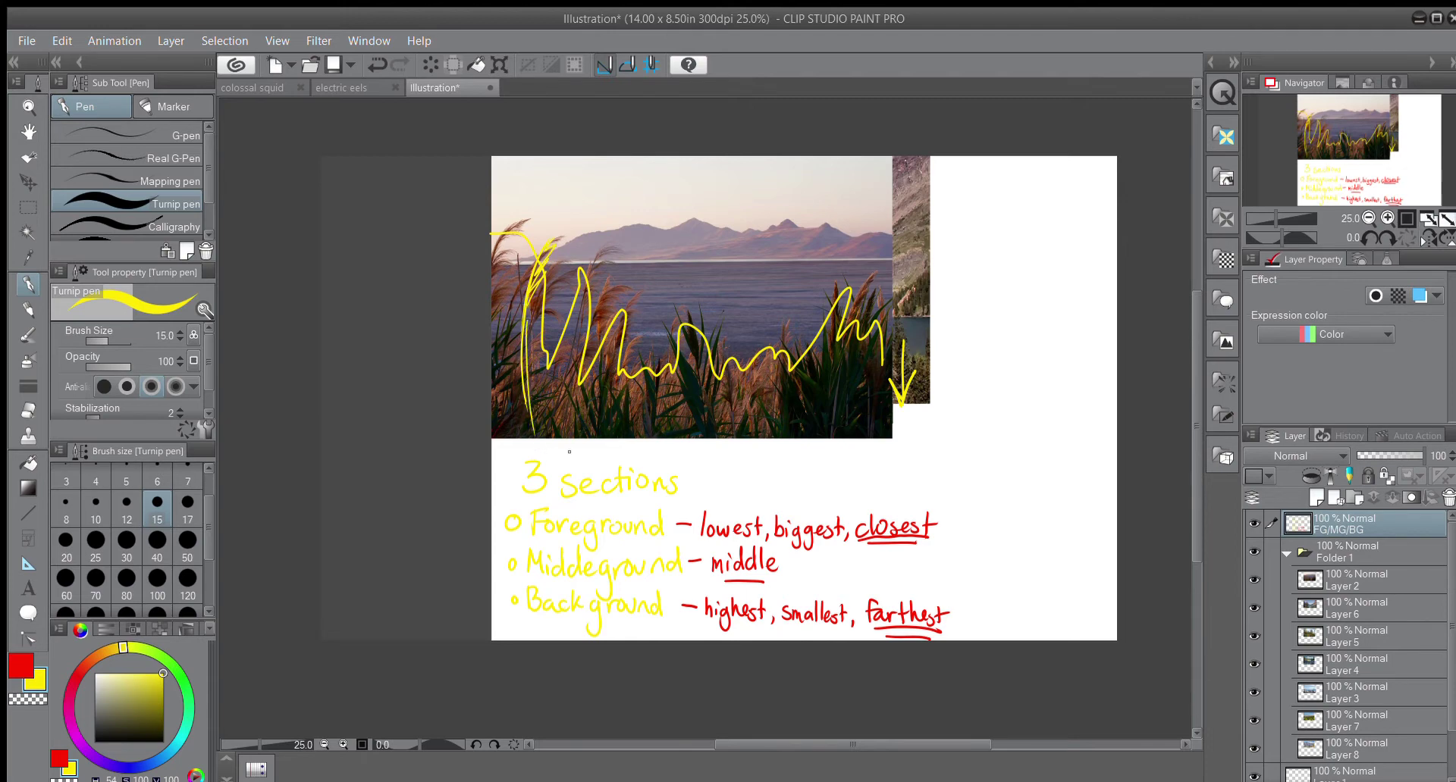
Step: Draw a red line along the mountain horizon and an upward arrow on the right
{"action": "left_click", "coordinate": [22, 665]}
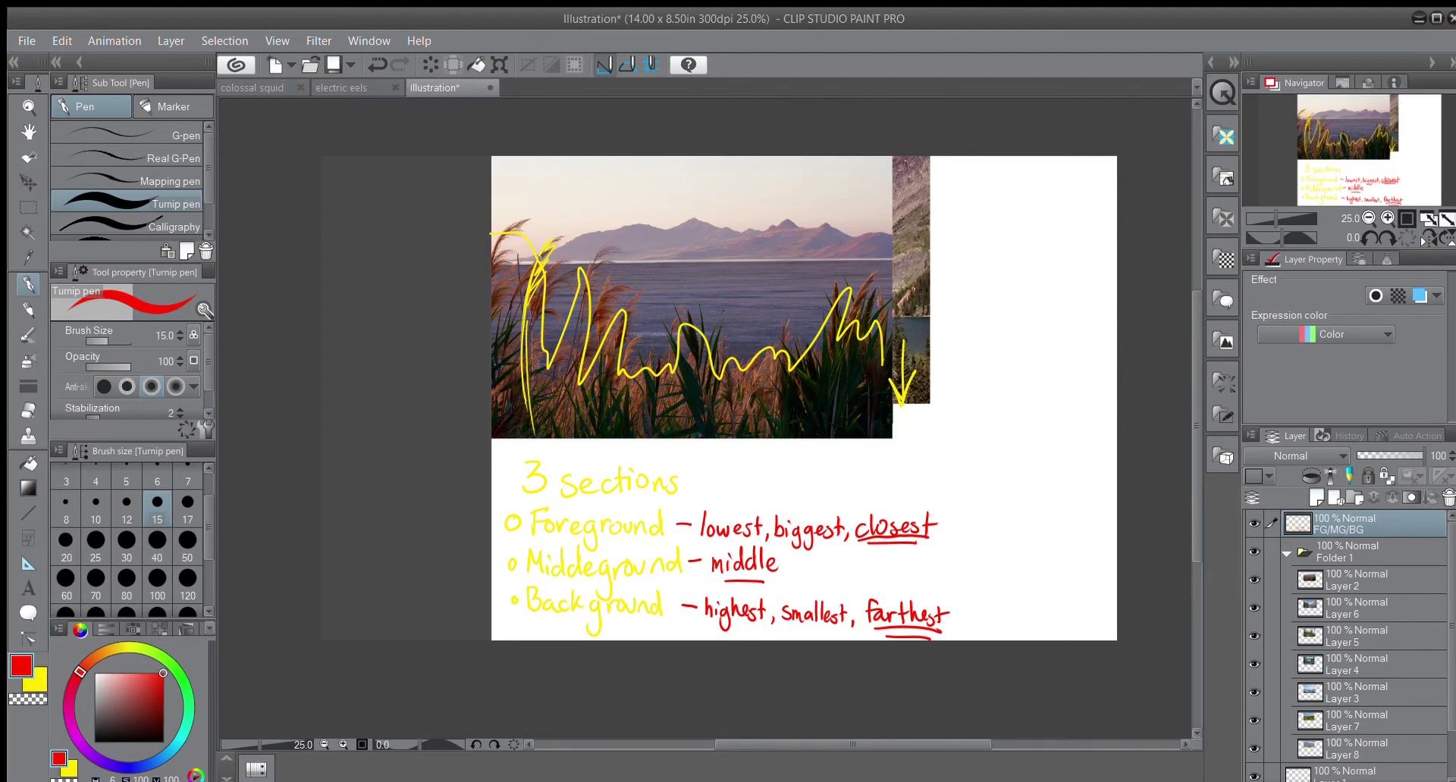
{"action": "mouse_move", "coordinate": [541, 258]}
{"action": "left_mouse_down"}
{"action": "mouse_move", "coordinate": [876, 254]}
{"action": "mouse_move", "coordinate": [877, 233]}
{"action": "mouse_move", "coordinate": [694, 218]}
{"action": "mouse_move", "coordinate": [592, 231]}
{"action": "mouse_move", "coordinate": [530, 259]}
{"action": "left_mouse_up"}
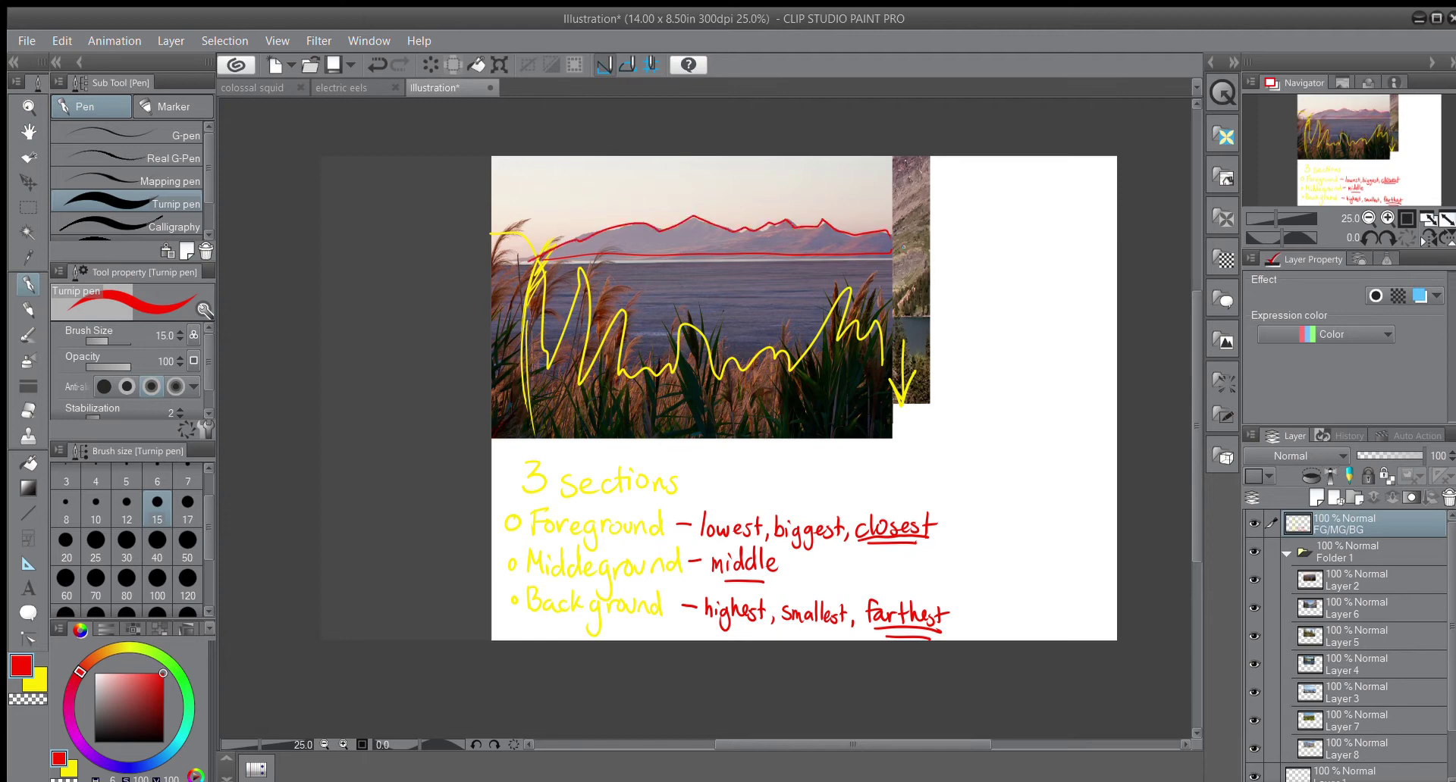
{"action": "left_click_drag", "start_coordinate": [907, 252], "coordinate": [913, 190]}
{"action": "mouse_move", "coordinate": [901, 224]}
{"action": "left_mouse_down"}
{"action": "mouse_move", "coordinate": [914, 194]}
{"action": "mouse_move", "coordinate": [929, 224]}
{"action": "left_mouse_up"}
Step: Circle the water with an orange ellipse
{"action": "left_click", "coordinate": [93, 658]}
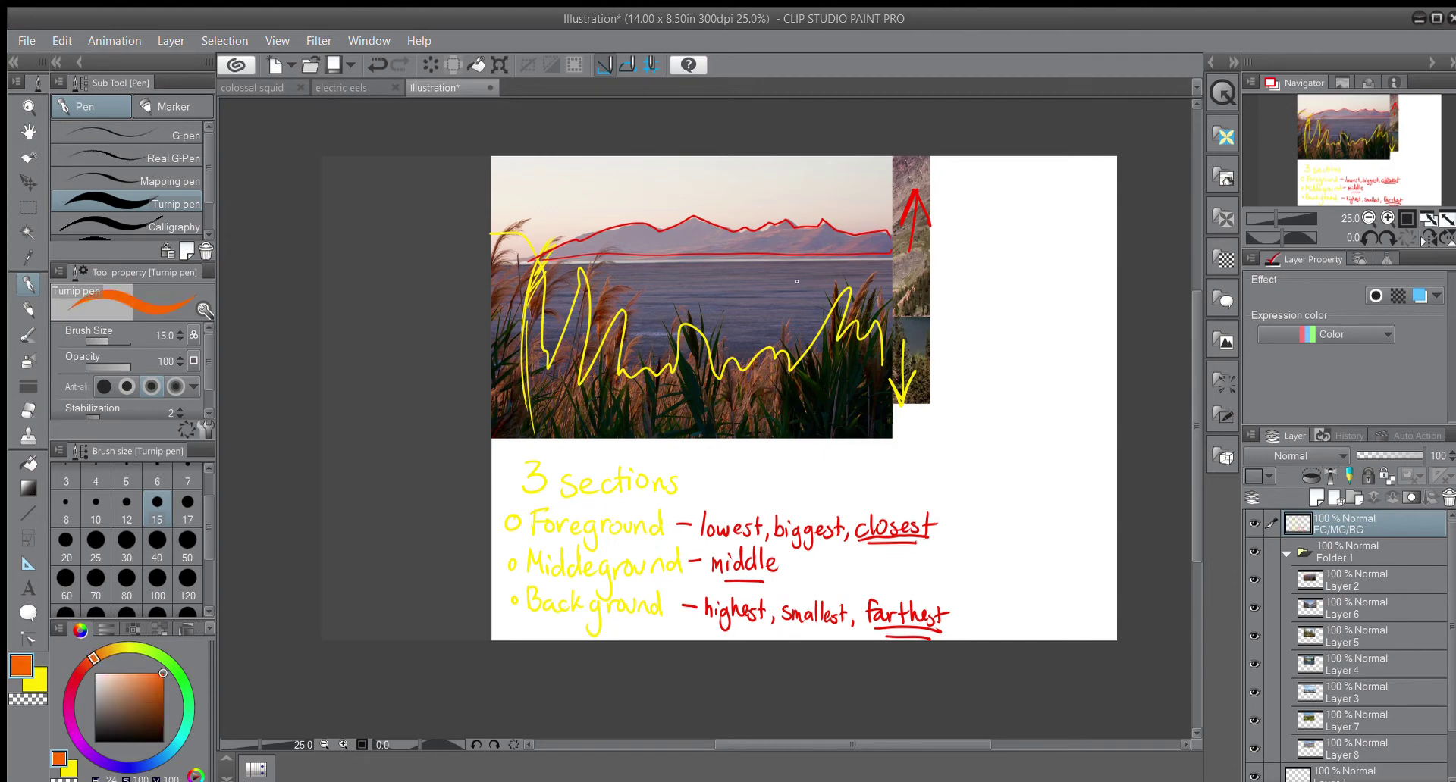
{"action": "mouse_move", "coordinate": [720, 267]}
{"action": "left_mouse_down"}
{"action": "mouse_move", "coordinate": [615, 282]}
{"action": "mouse_move", "coordinate": [679, 269]}
{"action": "left_mouse_up"}
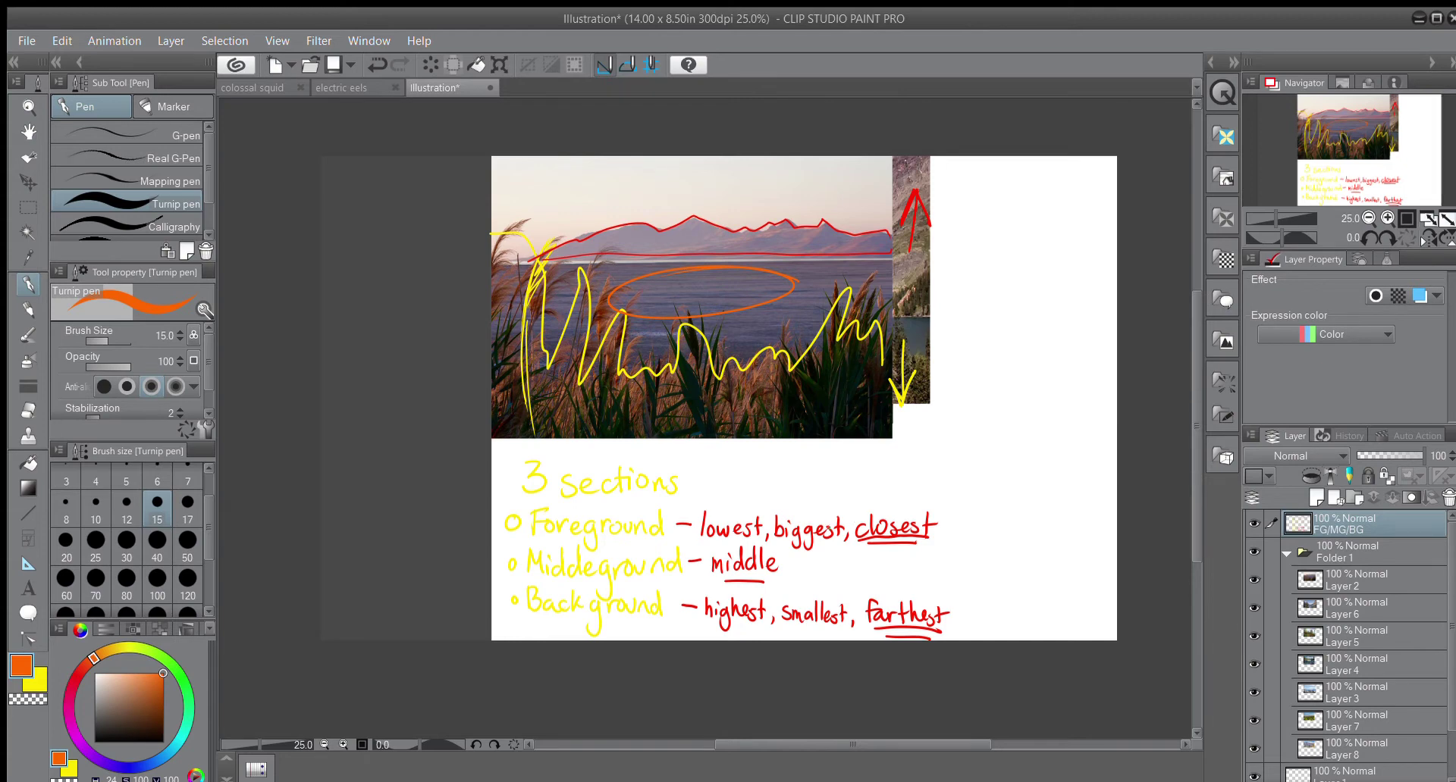
{"action": "left_click", "coordinate": [28, 206]}
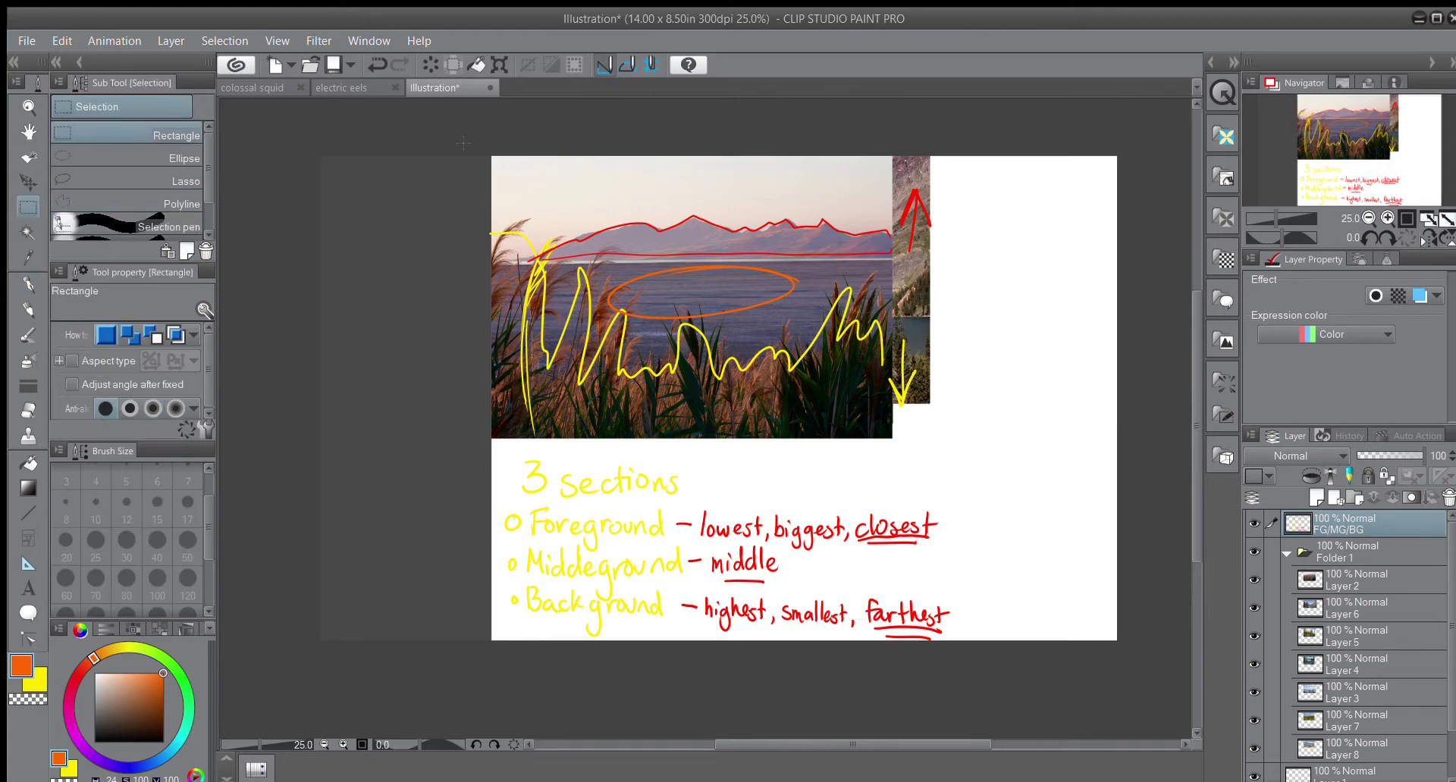
Step: Erase the old photo markings, hide Layer 2 to reveal the lake photo, and draw on Layer 6 in yellow
{"action": "left_click_drag", "start_coordinate": [463, 142], "coordinate": [919, 442]}
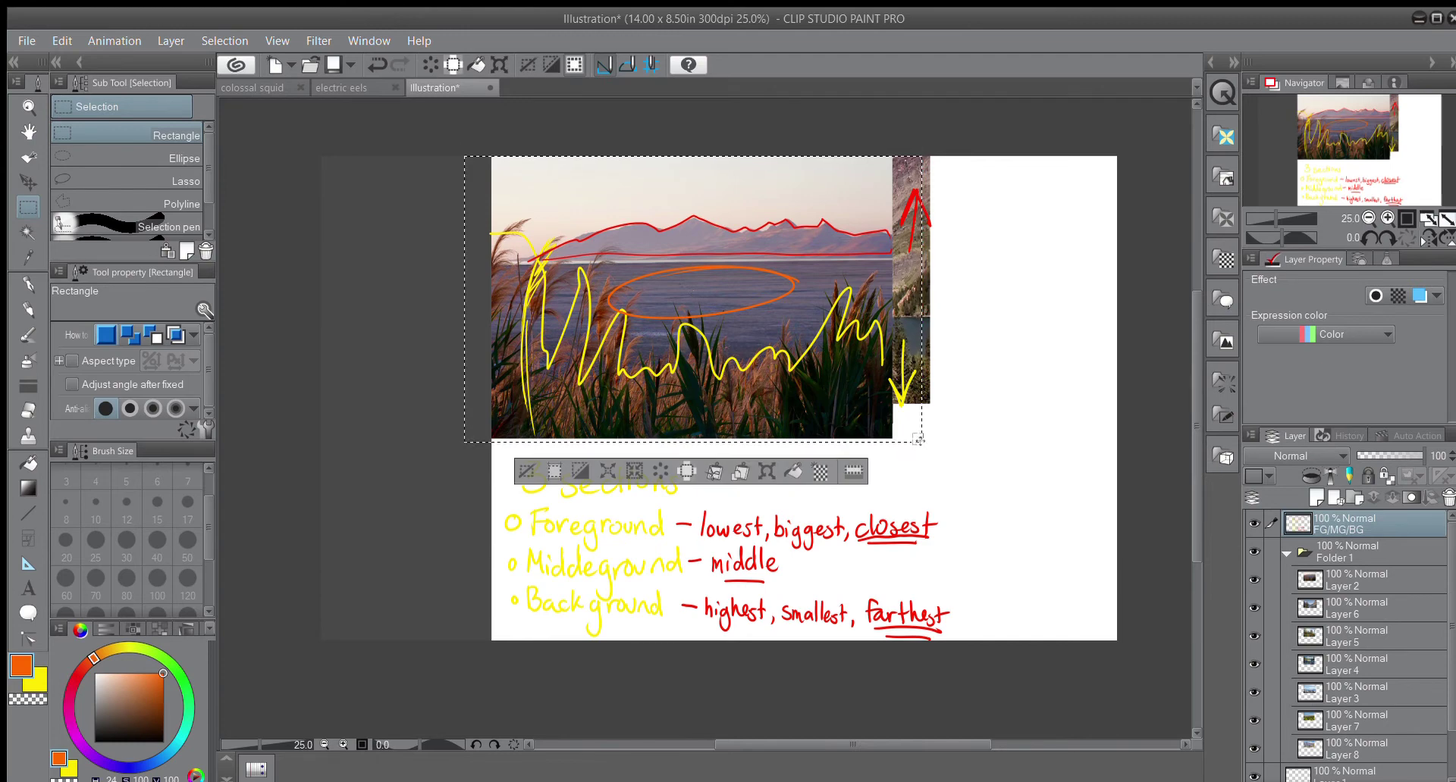
{"action": "key", "text": "Delete"}
{"action": "key", "text": "ctrl+d"}
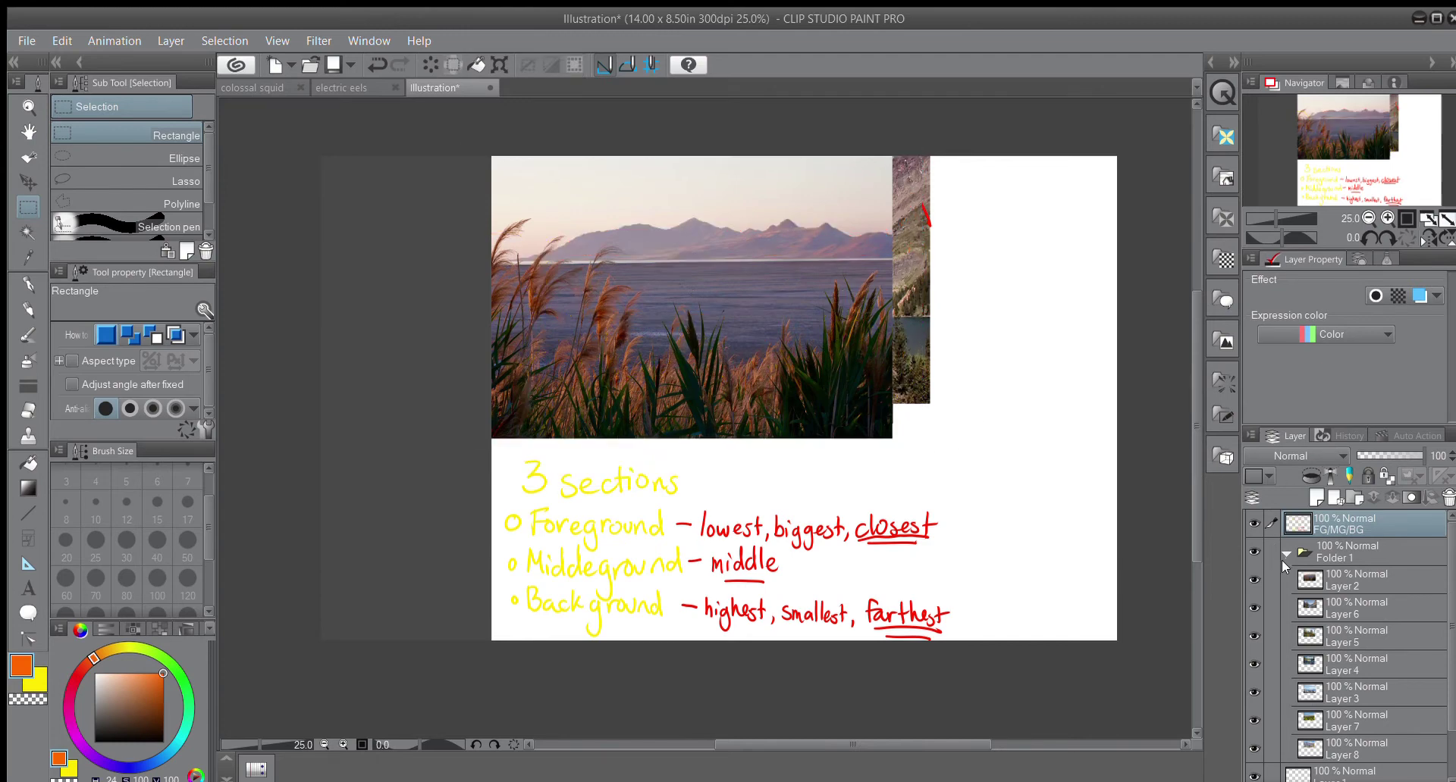
{"action": "left_click", "coordinate": [1248, 575]}
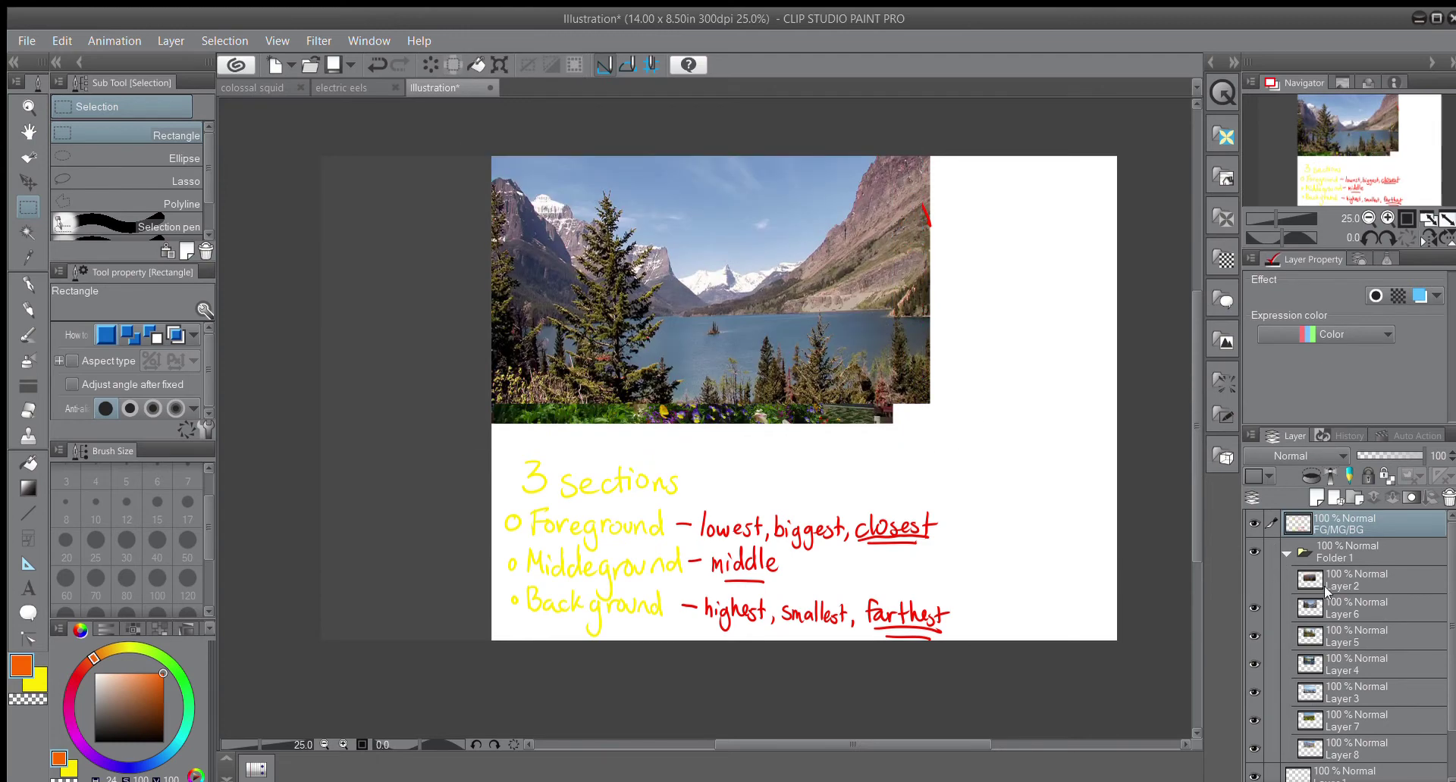
{"action": "left_click", "coordinate": [1307, 614]}
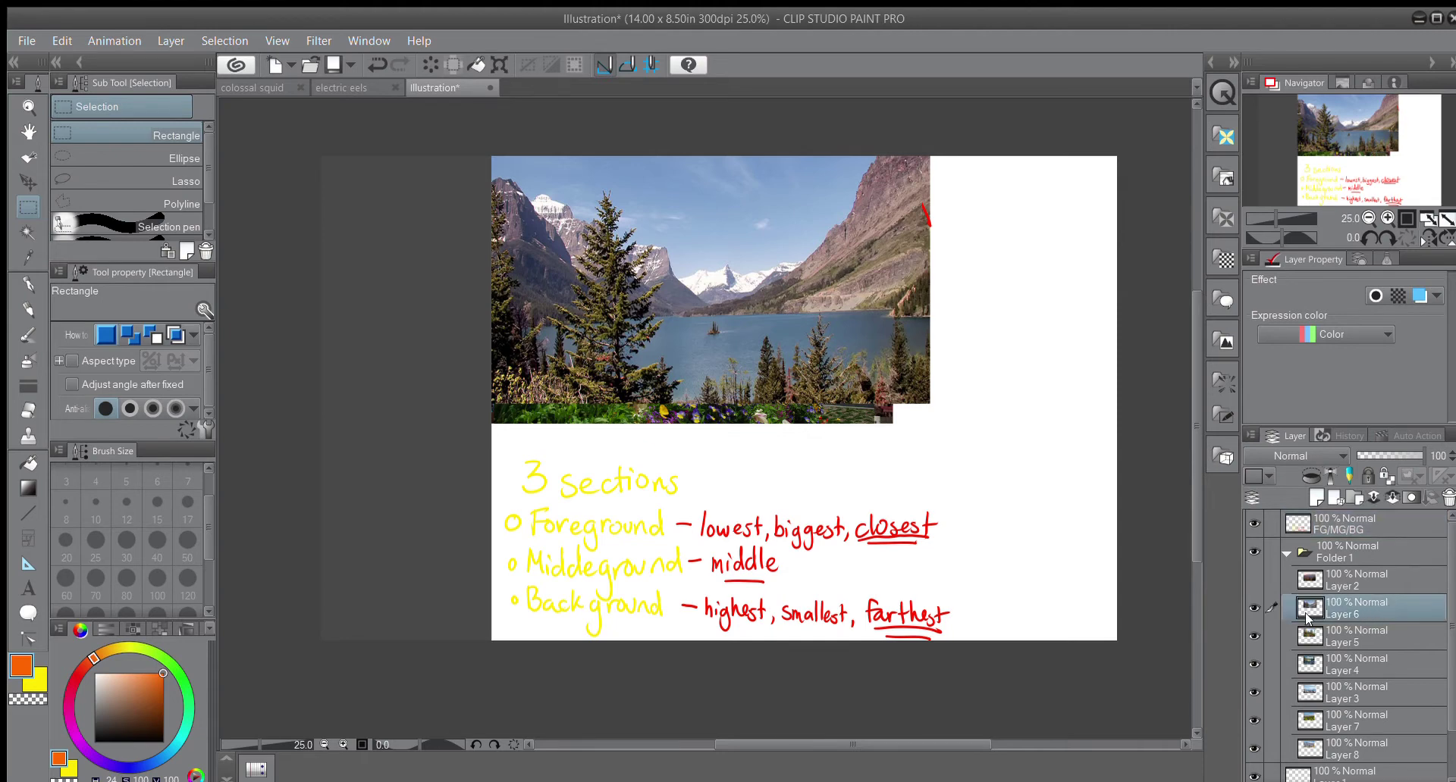
{"action": "key", "text": "x"}
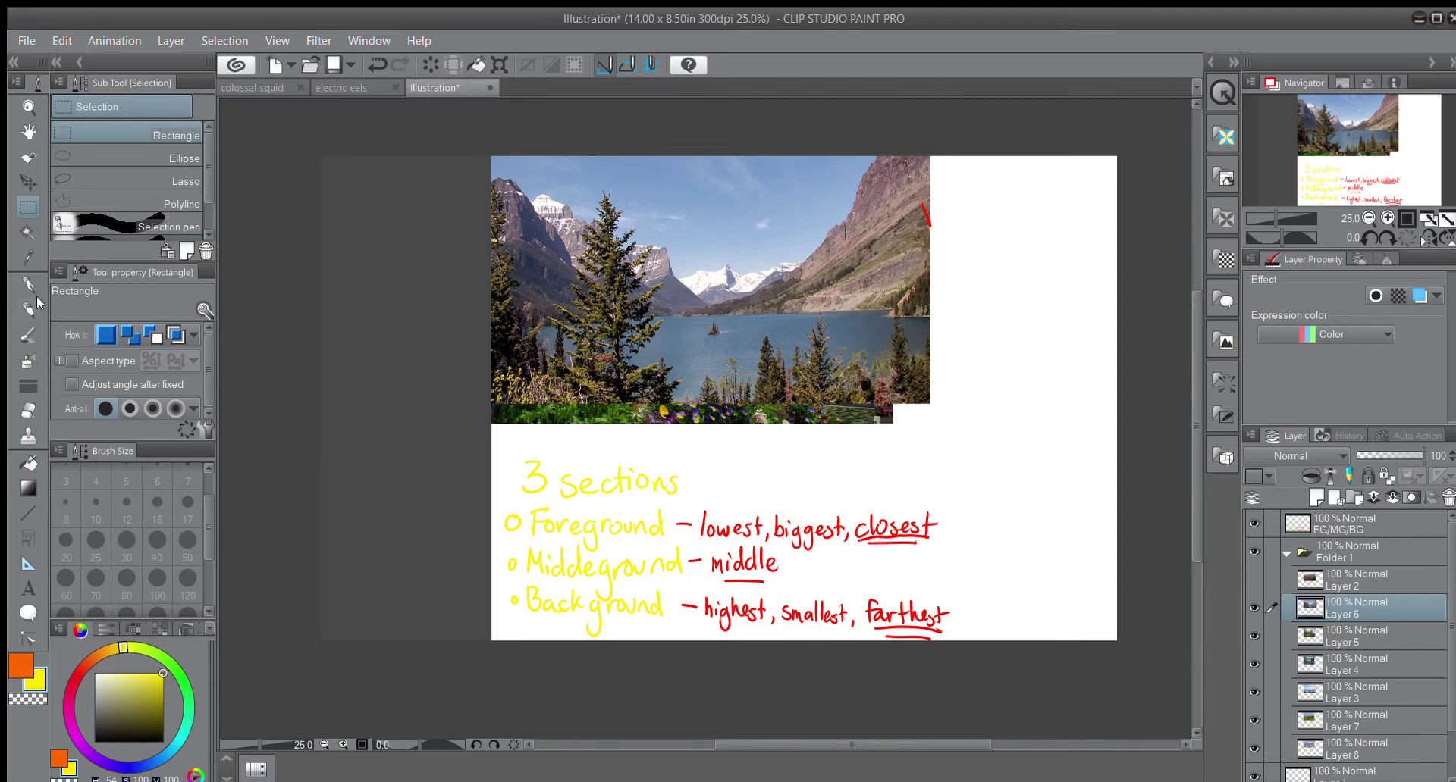
{"action": "key", "text": "p"}
Step: Outline the foreground flower strip and evergreen trees in yellow, marking tree heights
{"action": "mouse_move", "coordinate": [529, 415]}
{"action": "left_mouse_down"}
{"action": "mouse_move", "coordinate": [860, 421]}
{"action": "mouse_move", "coordinate": [842, 400]}
{"action": "mouse_move", "coordinate": [573, 397]}
{"action": "mouse_move", "coordinate": [576, 428]}
{"action": "mouse_move", "coordinate": [604, 207]}
{"action": "mouse_move", "coordinate": [612, 243]}
{"action": "mouse_move", "coordinate": [625, 236]}
{"action": "mouse_move", "coordinate": [609, 321]}
{"action": "mouse_move", "coordinate": [649, 288]}
{"action": "left_mouse_up"}
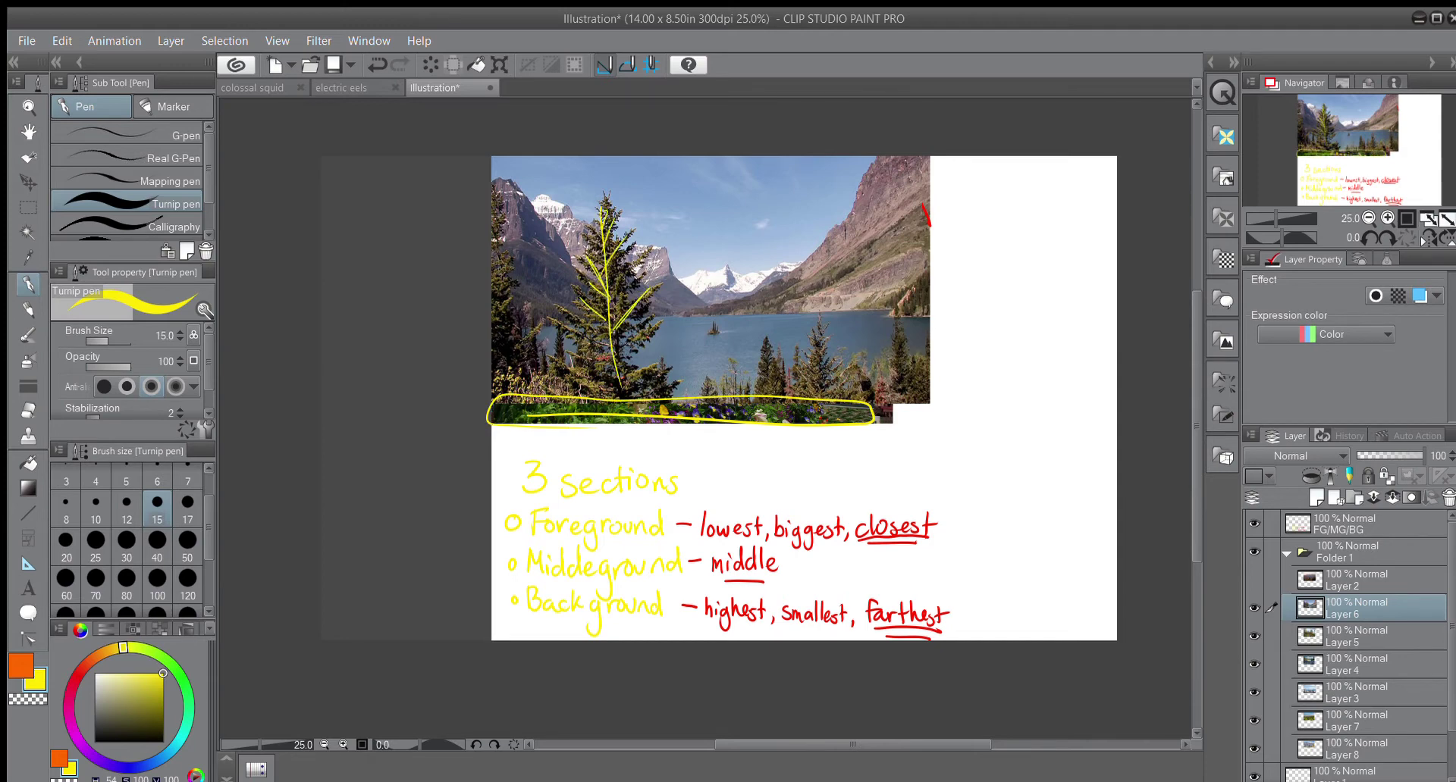
{"action": "mouse_move", "coordinate": [609, 344]}
{"action": "left_mouse_down"}
{"action": "mouse_move", "coordinate": [644, 316]}
{"action": "mouse_move", "coordinate": [607, 356]}
{"action": "left_mouse_up"}
{"action": "mouse_move", "coordinate": [628, 197]}
{"action": "left_mouse_down"}
{"action": "mouse_move", "coordinate": [657, 194]}
{"action": "mouse_move", "coordinate": [545, 189]}
{"action": "mouse_move", "coordinate": [637, 187]}
{"action": "left_mouse_up"}
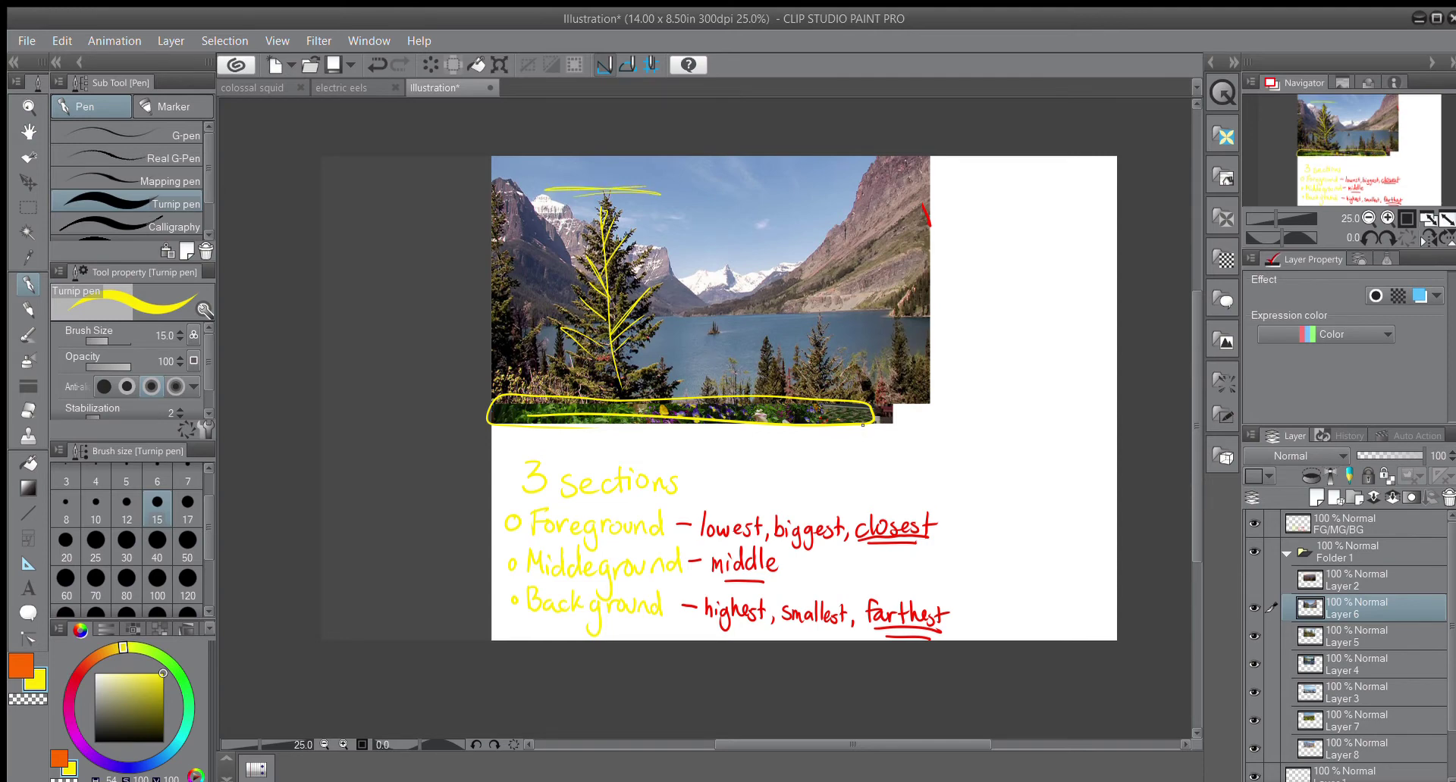
{"action": "mouse_move", "coordinate": [809, 313]}
{"action": "left_mouse_down"}
{"action": "mouse_move", "coordinate": [833, 408]}
{"action": "mouse_move", "coordinate": [814, 407]}
{"action": "mouse_move", "coordinate": [833, 323]}
{"action": "left_mouse_up"}
Step: Circle the lake in orange, then trace the left and right mountain ridges in red
{"action": "left_click", "coordinate": [23, 664]}
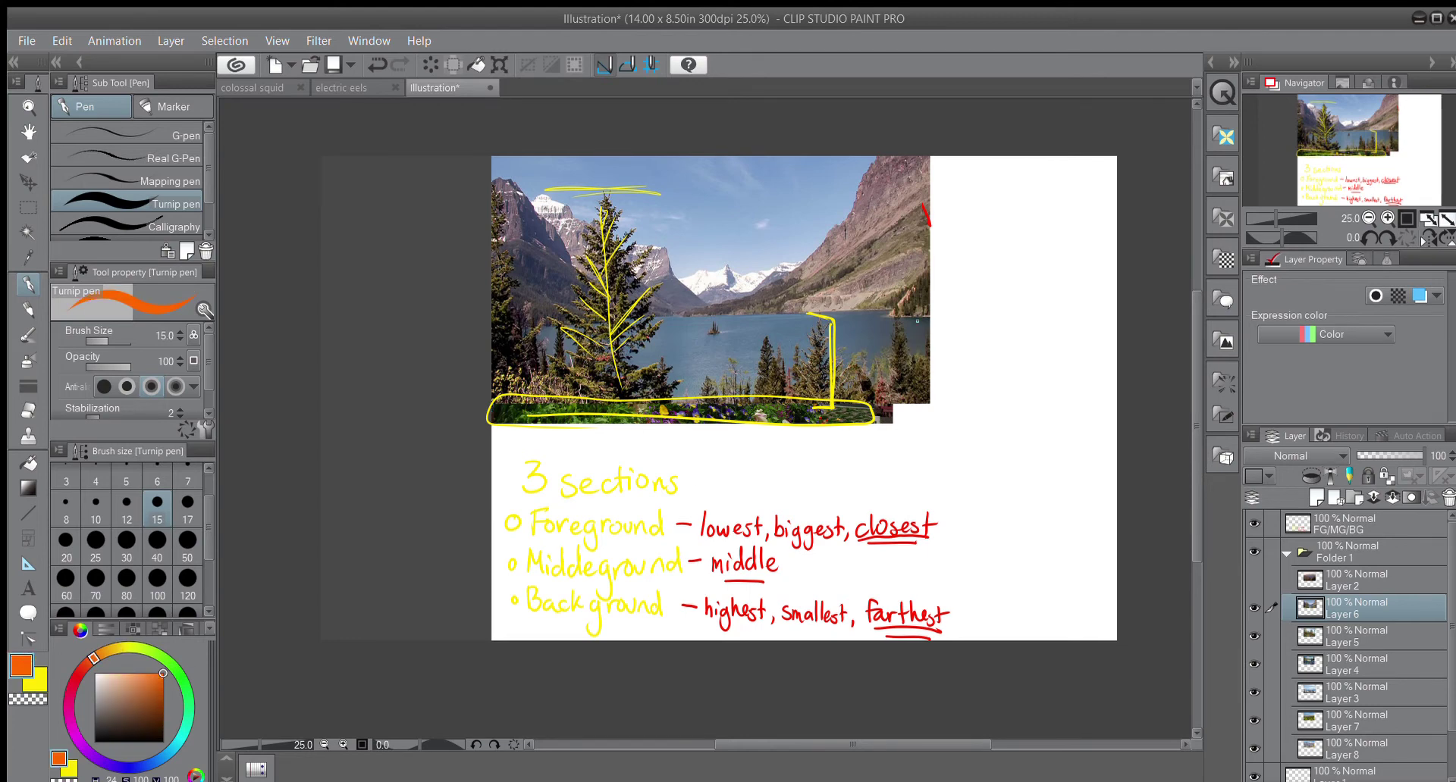
{"action": "mouse_move", "coordinate": [592, 363]}
{"action": "left_mouse_down"}
{"action": "mouse_move", "coordinate": [944, 353]}
{"action": "mouse_move", "coordinate": [667, 386]}
{"action": "mouse_move", "coordinate": [826, 393]}
{"action": "left_mouse_up"}
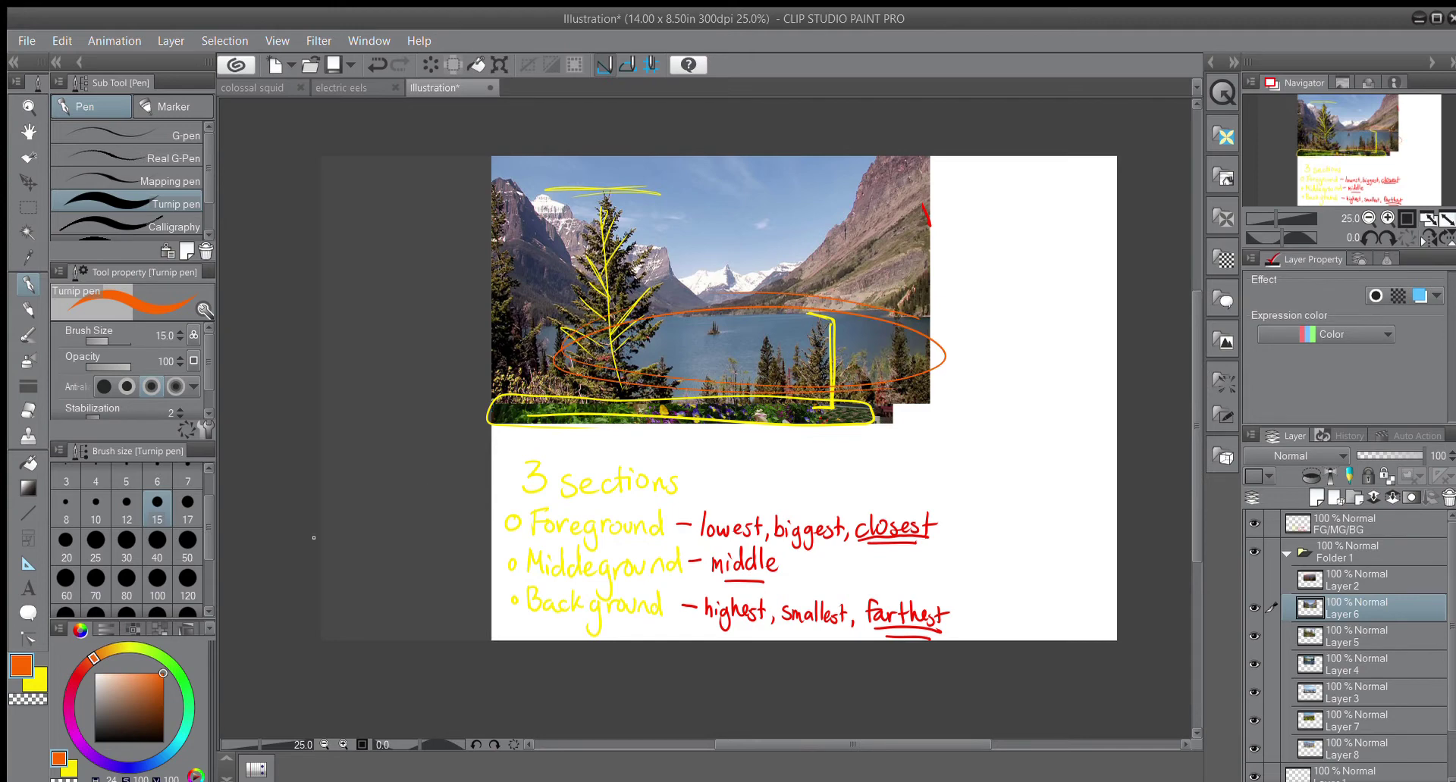
{"action": "left_click", "coordinate": [79, 672]}
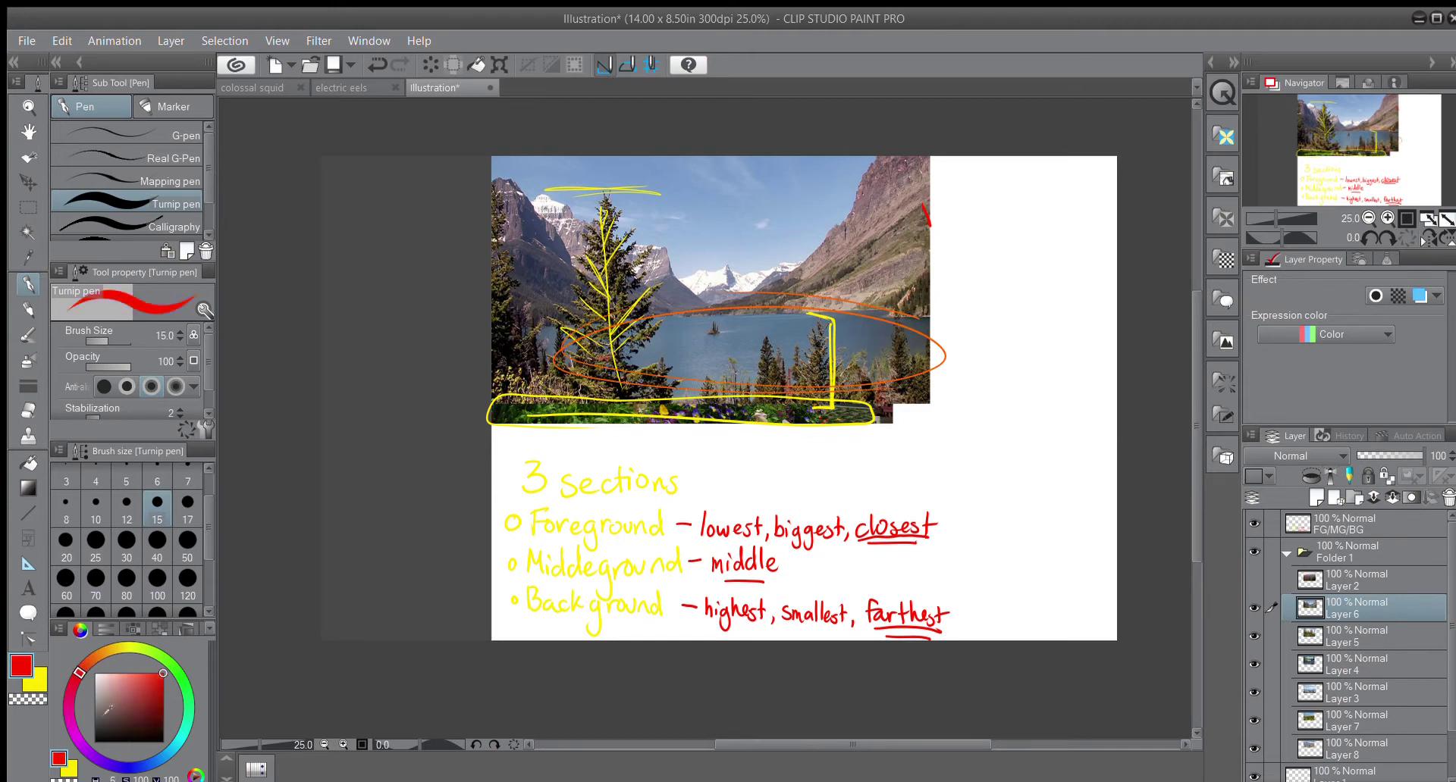
{"action": "mouse_move", "coordinate": [494, 177]}
{"action": "left_mouse_down"}
{"action": "mouse_move", "coordinate": [557, 223]}
{"action": "mouse_move", "coordinate": [599, 288]}
{"action": "left_mouse_up"}
{"action": "left_click_drag", "start_coordinate": [795, 272], "coordinate": [870, 162]}
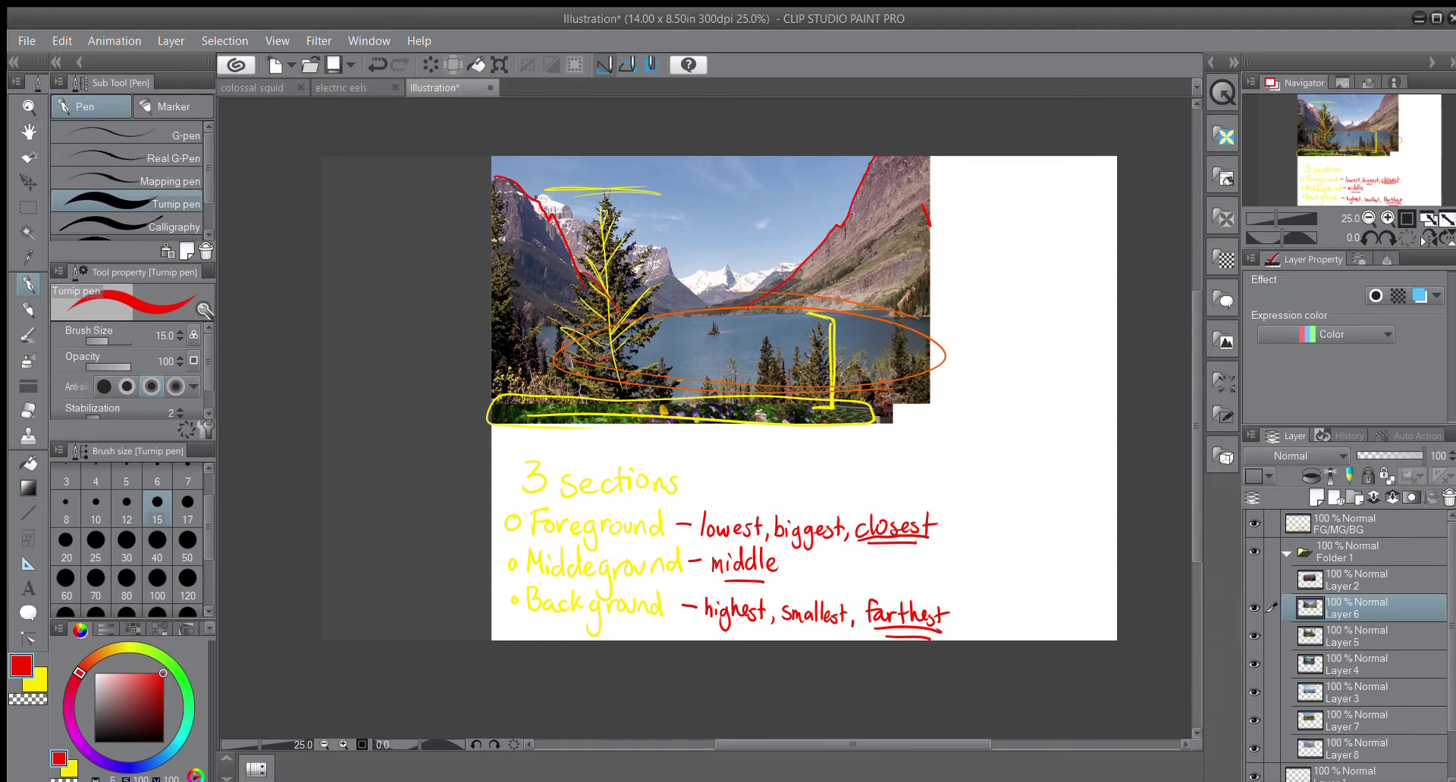
{"action": "mouse_move", "coordinate": [536, 196]}
{"action": "left_mouse_down"}
{"action": "mouse_move", "coordinate": [679, 253]}
{"action": "mouse_move", "coordinate": [663, 241]}
{"action": "mouse_move", "coordinate": [705, 307]}
{"action": "left_mouse_up"}
Step: Trace the distant snowy peaks in light pink, then add a yellow top line with an up arrow
{"action": "left_click", "coordinate": [127, 673]}
{"action": "mouse_move", "coordinate": [679, 279]}
{"action": "left_mouse_down"}
{"action": "mouse_move", "coordinate": [729, 266]}
{"action": "mouse_move", "coordinate": [743, 284]}
{"action": "mouse_move", "coordinate": [784, 263]}
{"action": "left_mouse_up"}
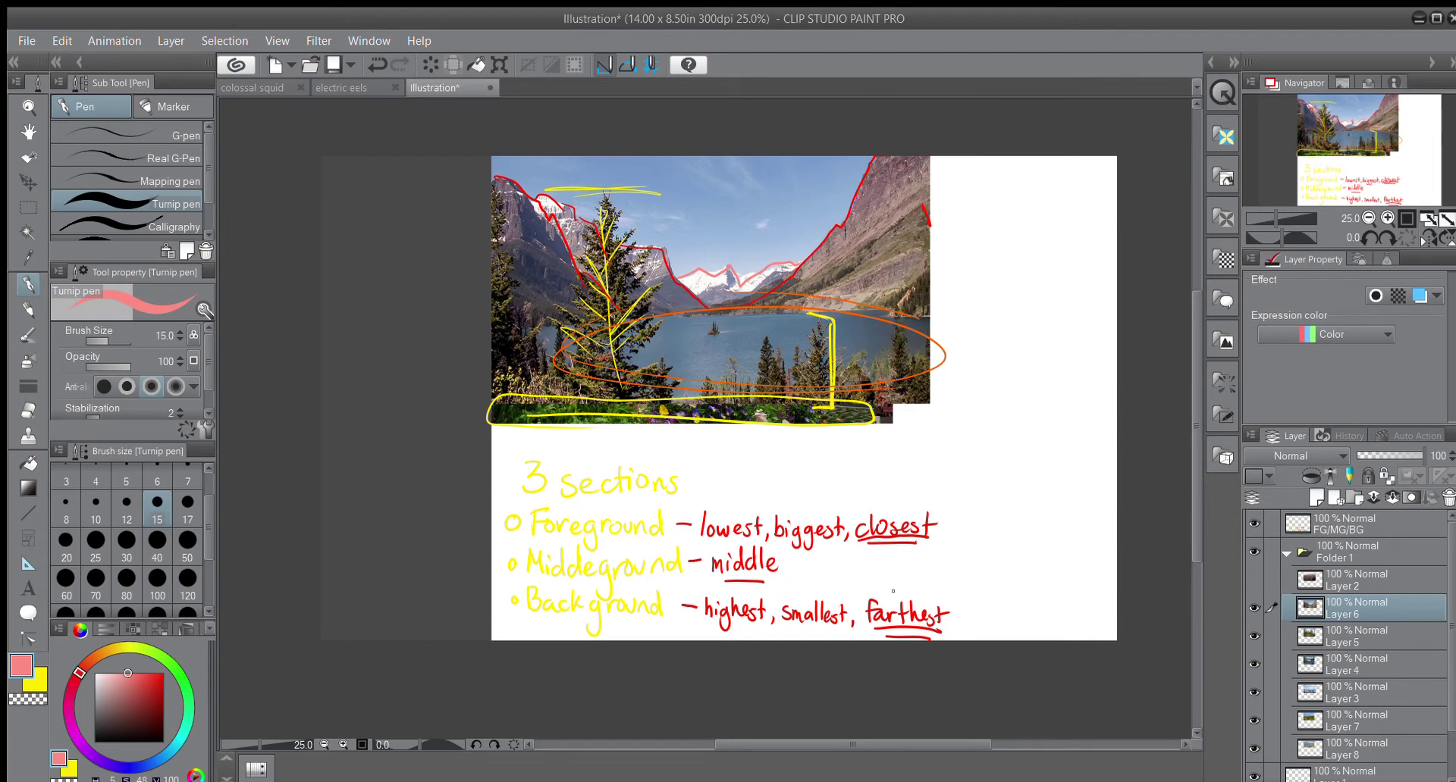
{"action": "left_click", "coordinate": [36, 682]}
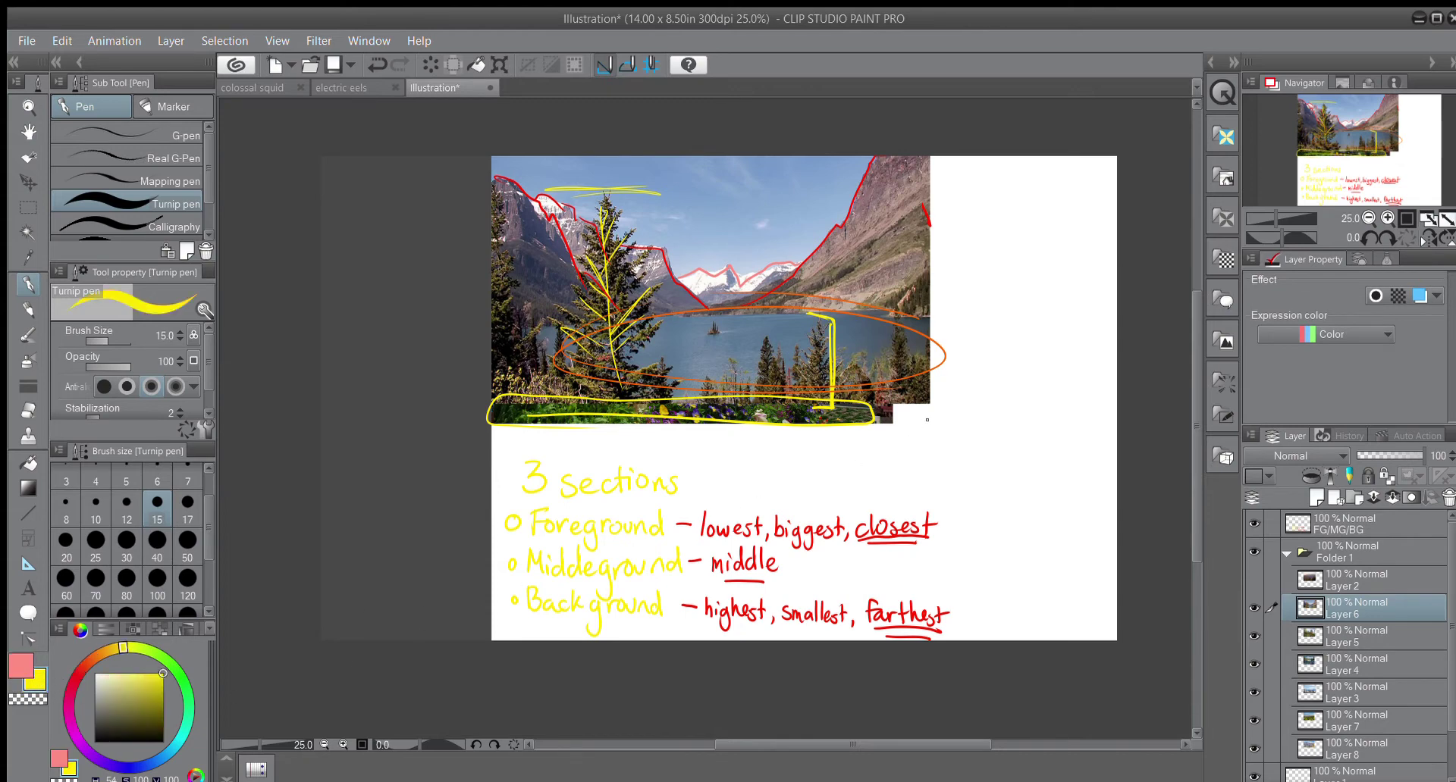
{"action": "mouse_move", "coordinate": [926, 417]}
{"action": "left_mouse_down"}
{"action": "mouse_move", "coordinate": [971, 412]}
{"action": "mouse_move", "coordinate": [939, 415]}
{"action": "left_mouse_up"}
{"action": "mouse_move", "coordinate": [607, 191]}
{"action": "left_mouse_down"}
{"action": "mouse_move", "coordinate": [1031, 191]}
{"action": "mouse_move", "coordinate": [976, 353]}
{"action": "left_mouse_up"}
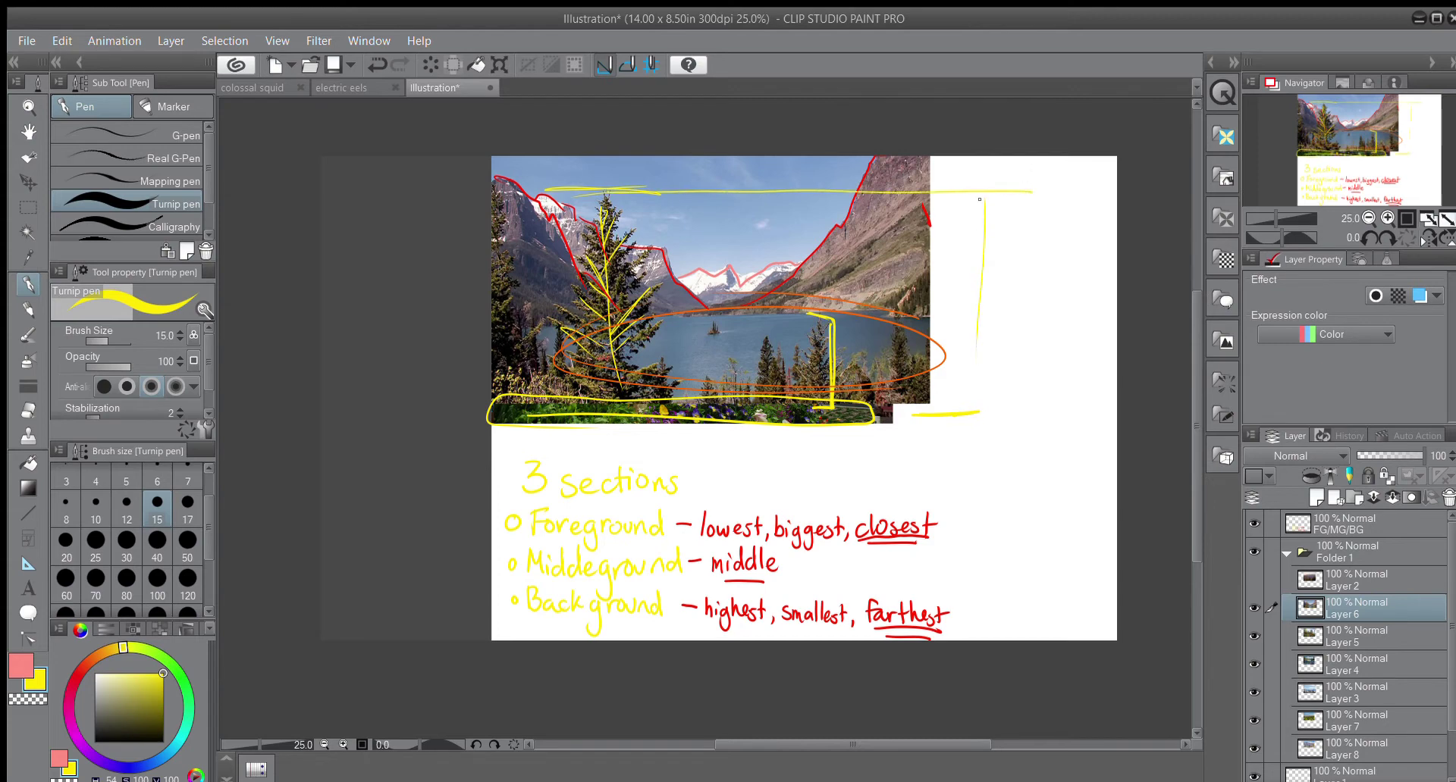
{"action": "left_click_drag", "start_coordinate": [969, 208], "coordinate": [991, 208]}
Step: Draw a pink line out to the right margin ending in a downward arrow
{"action": "key", "text": "x"}
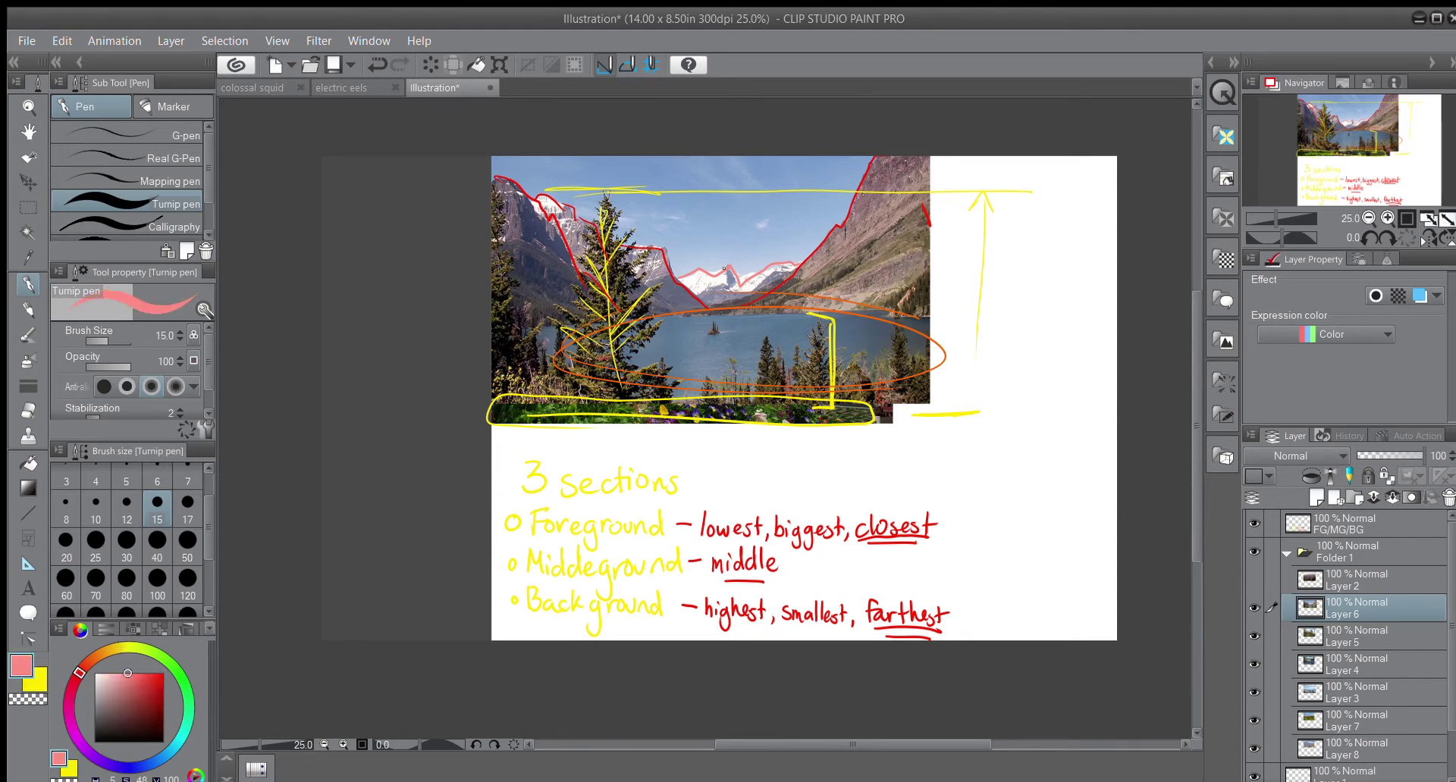
{"action": "left_click_drag", "start_coordinate": [725, 268], "coordinate": [1006, 267]}
{"action": "left_click_drag", "start_coordinate": [1010, 268], "coordinate": [1011, 295]}
Step: Delete the lake photo and its sketch marks, deselect, and return to the yellow pen
{"action": "left_click", "coordinate": [28, 206]}
{"action": "left_click_drag", "start_coordinate": [467, 142], "coordinate": [1028, 428]}
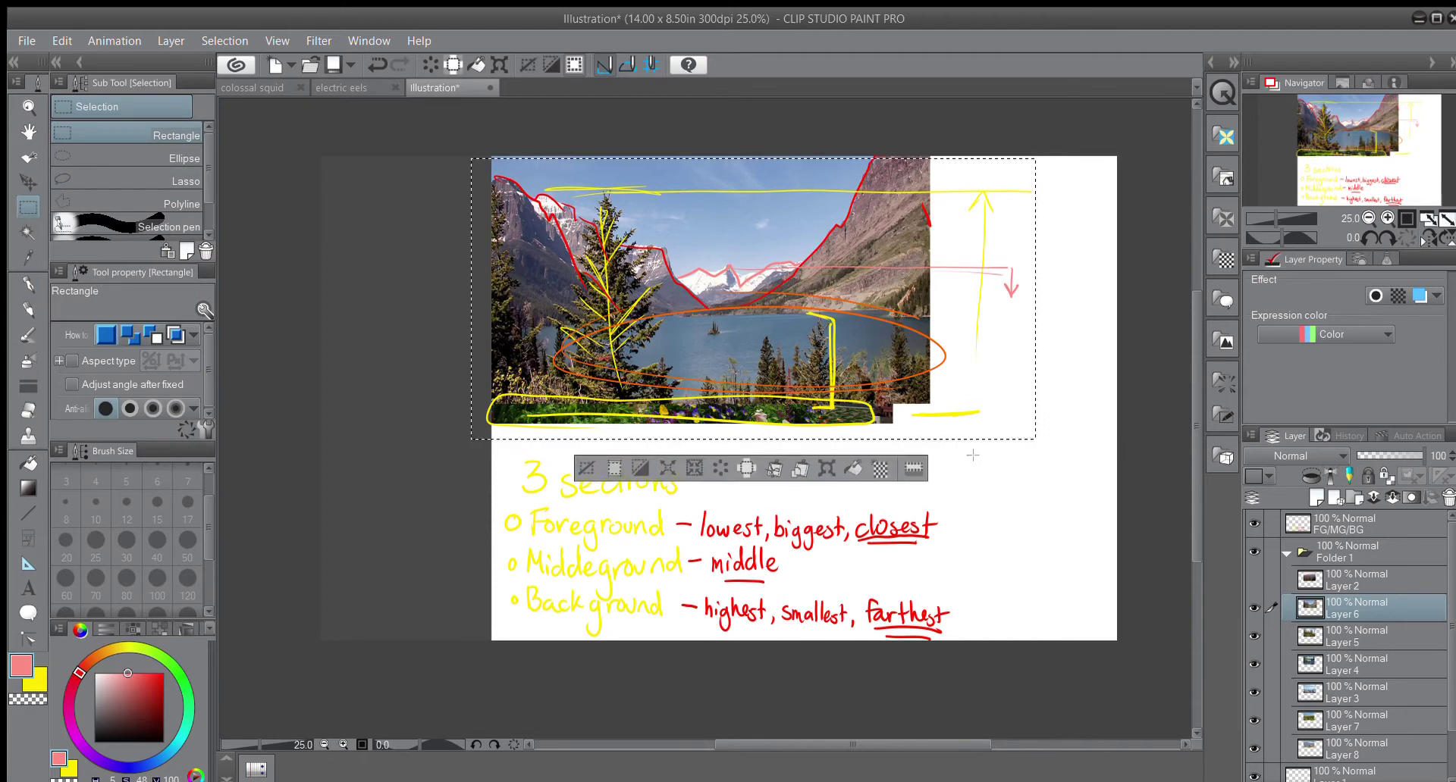
{"action": "key", "text": "Delete"}
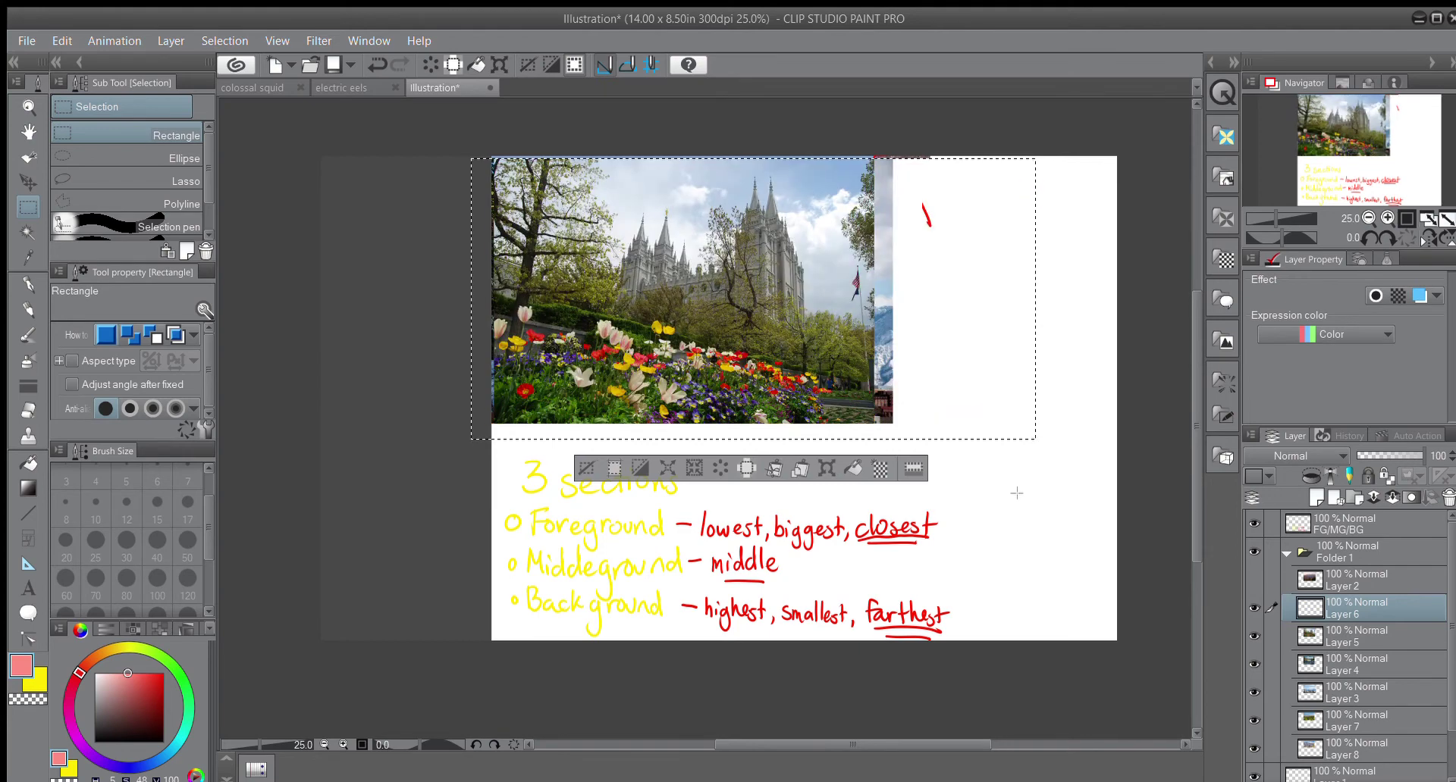
{"action": "left_click", "coordinate": [1015, 493]}
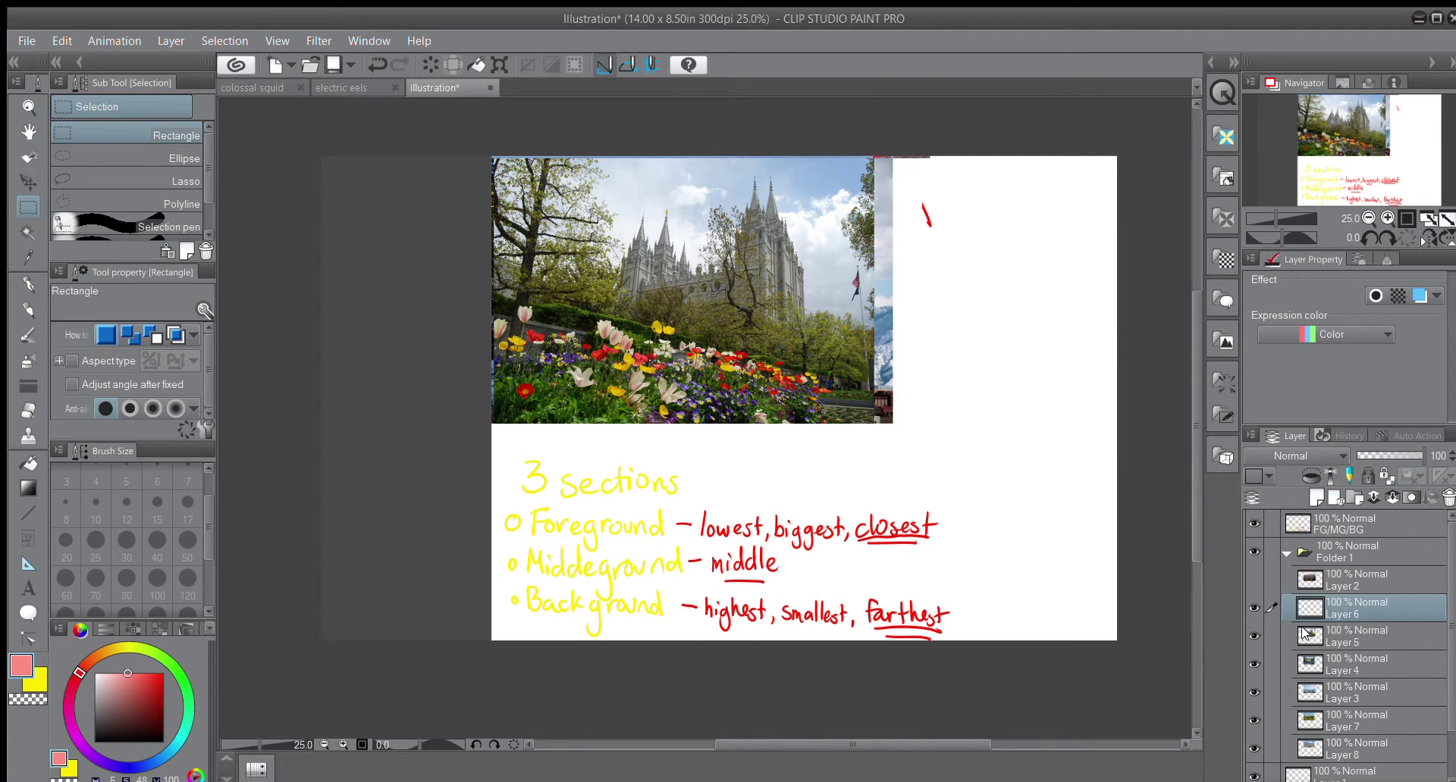
{"action": "key", "text": "x"}
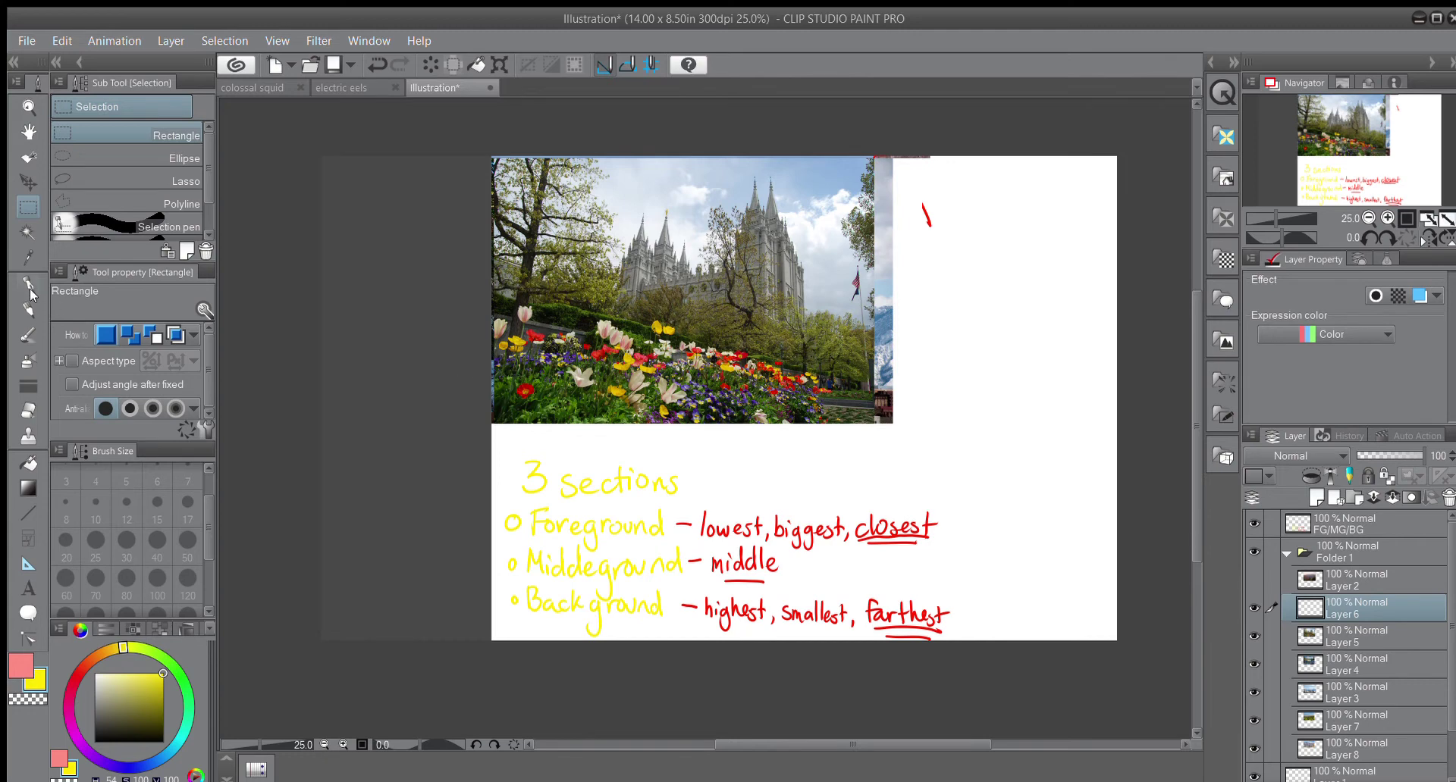
{"action": "key", "text": "p"}
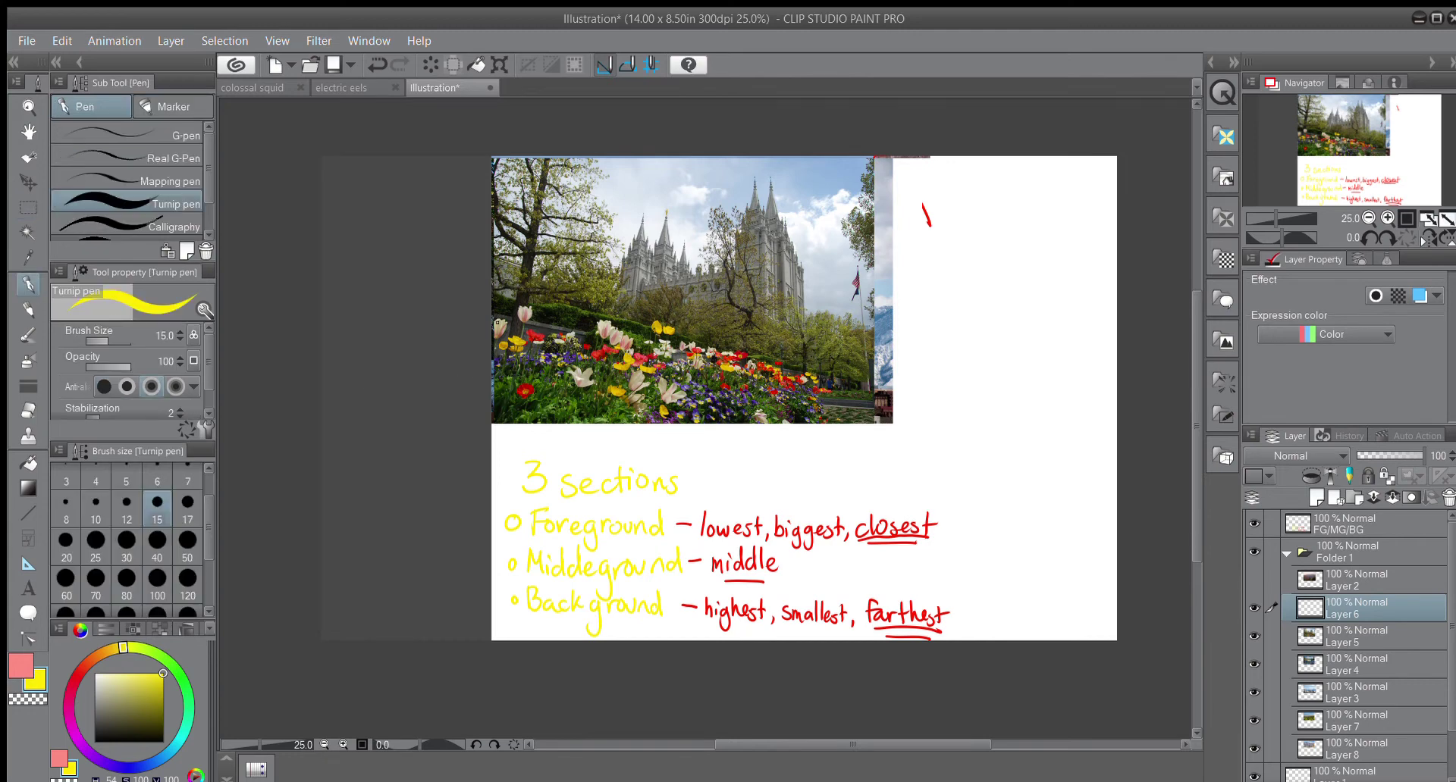
Step: Outline the tulip flower bed in yellow with guide lines and a downward arrow beside the photo
{"action": "mouse_move", "coordinate": [489, 317]}
{"action": "left_mouse_down"}
{"action": "mouse_move", "coordinate": [874, 395]}
{"action": "mouse_move", "coordinate": [601, 329]}
{"action": "mouse_move", "coordinate": [479, 322]}
{"action": "mouse_move", "coordinate": [496, 413]}
{"action": "mouse_move", "coordinate": [645, 426]}
{"action": "mouse_move", "coordinate": [845, 416]}
{"action": "mouse_move", "coordinate": [875, 401]}
{"action": "left_mouse_up"}
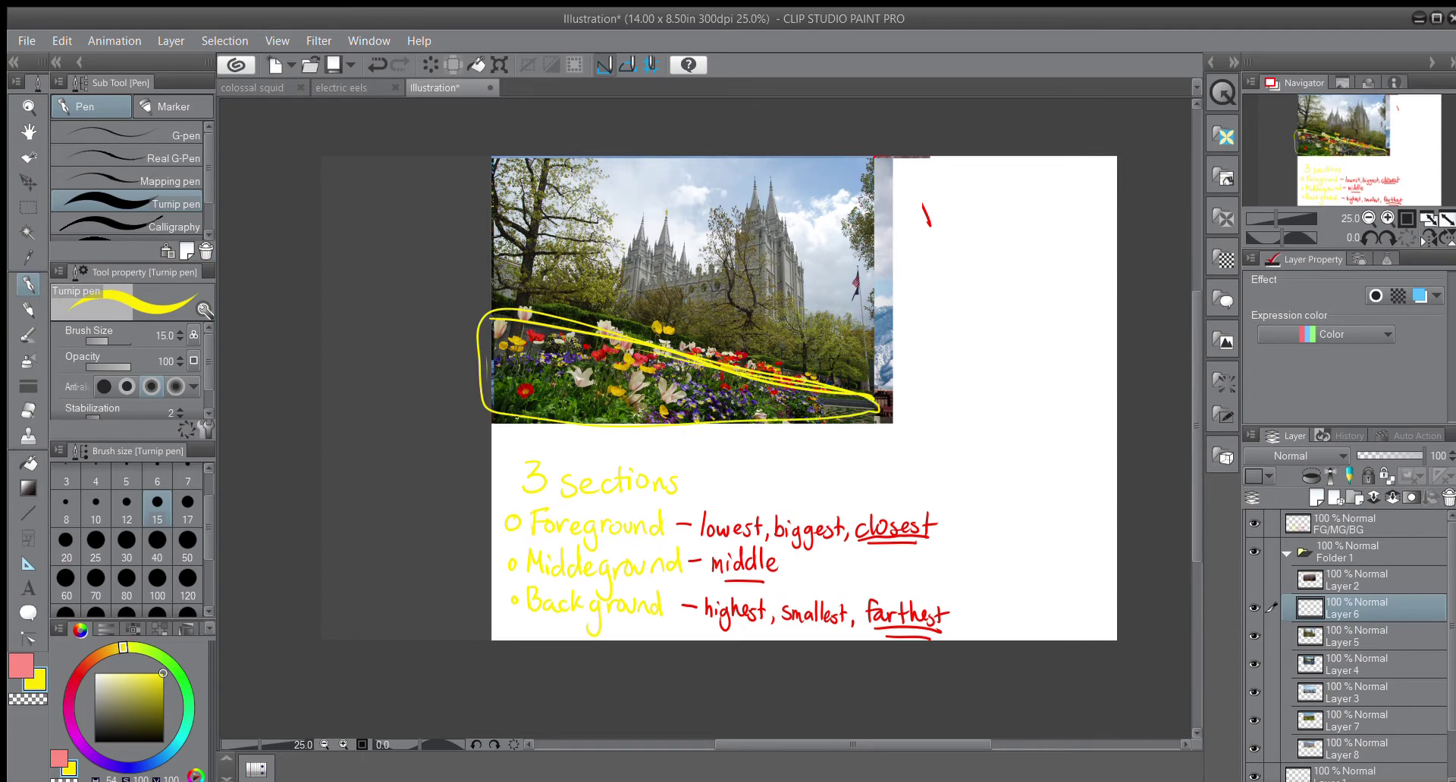
{"action": "left_click_drag", "start_coordinate": [526, 345], "coordinate": [551, 142]}
{"action": "left_click_drag", "start_coordinate": [612, 269], "coordinate": [621, 328]}
{"action": "left_click_drag", "start_coordinate": [908, 388], "coordinate": [912, 428]}
{"action": "left_click_drag", "start_coordinate": [904, 409], "coordinate": [921, 406]}
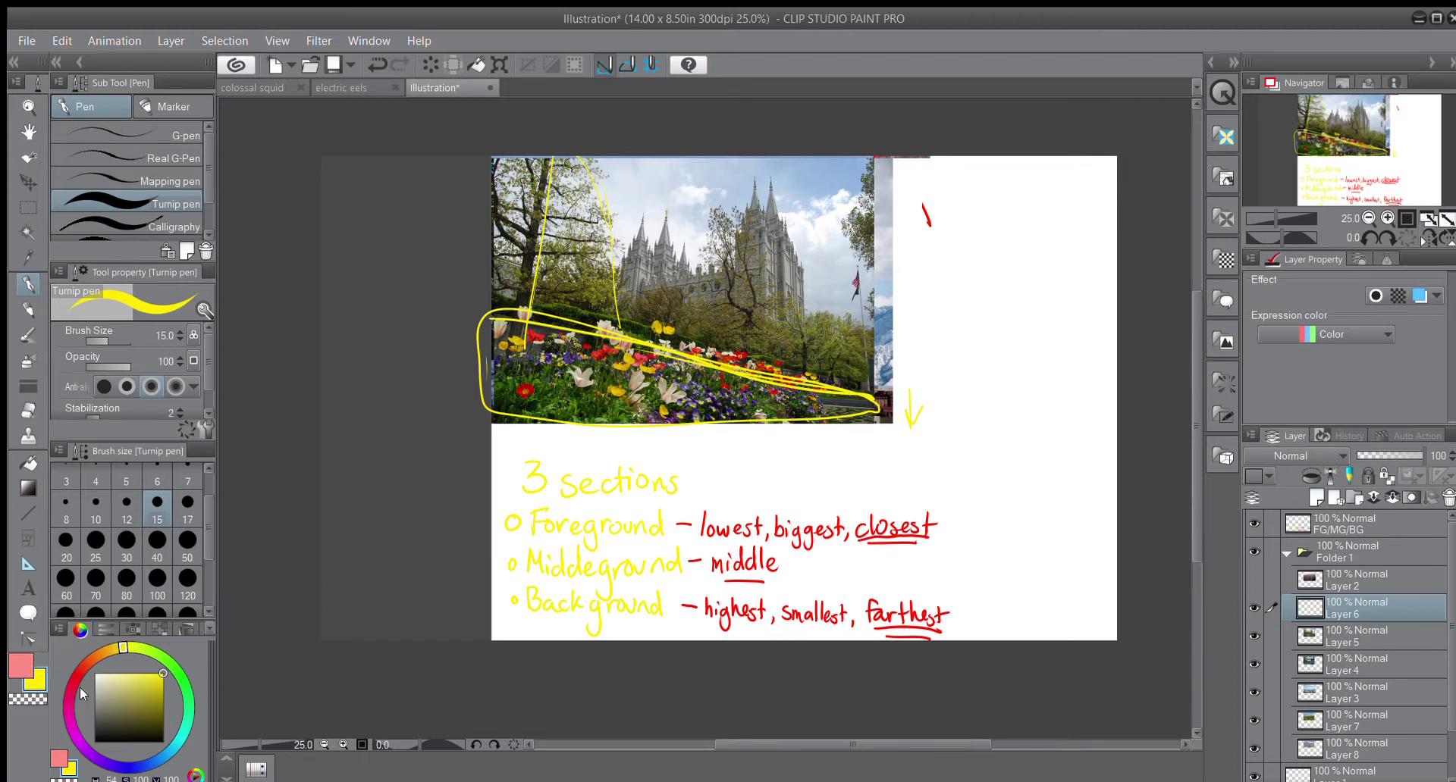
Step: Trace the temple spire and roofline in orange
{"action": "left_click", "coordinate": [92, 660]}
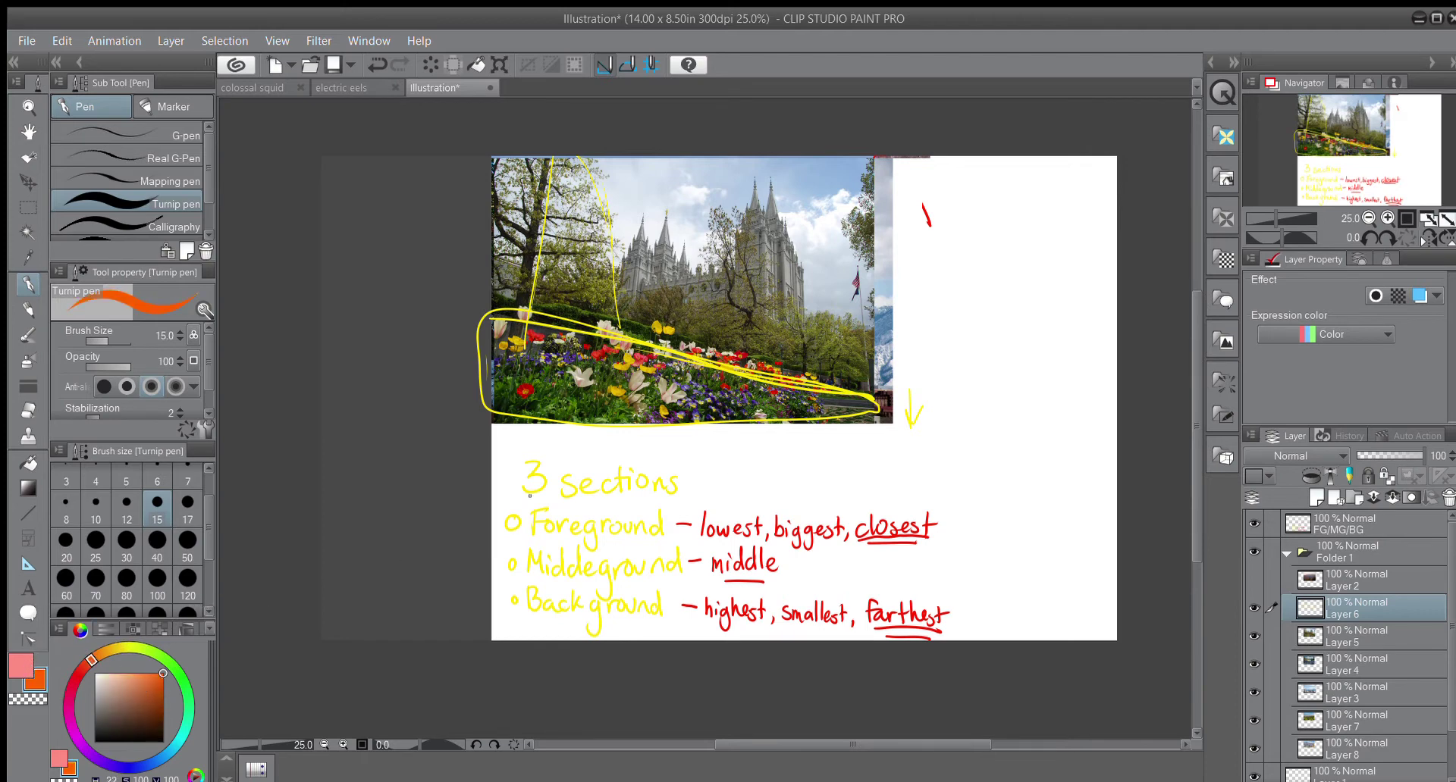
{"action": "mouse_move", "coordinate": [753, 180]}
{"action": "left_mouse_down"}
{"action": "mouse_move", "coordinate": [783, 177]}
{"action": "mouse_move", "coordinate": [812, 256]}
{"action": "mouse_move", "coordinate": [808, 358]}
{"action": "left_mouse_up"}
{"action": "left_click_drag", "start_coordinate": [720, 192], "coordinate": [602, 250]}
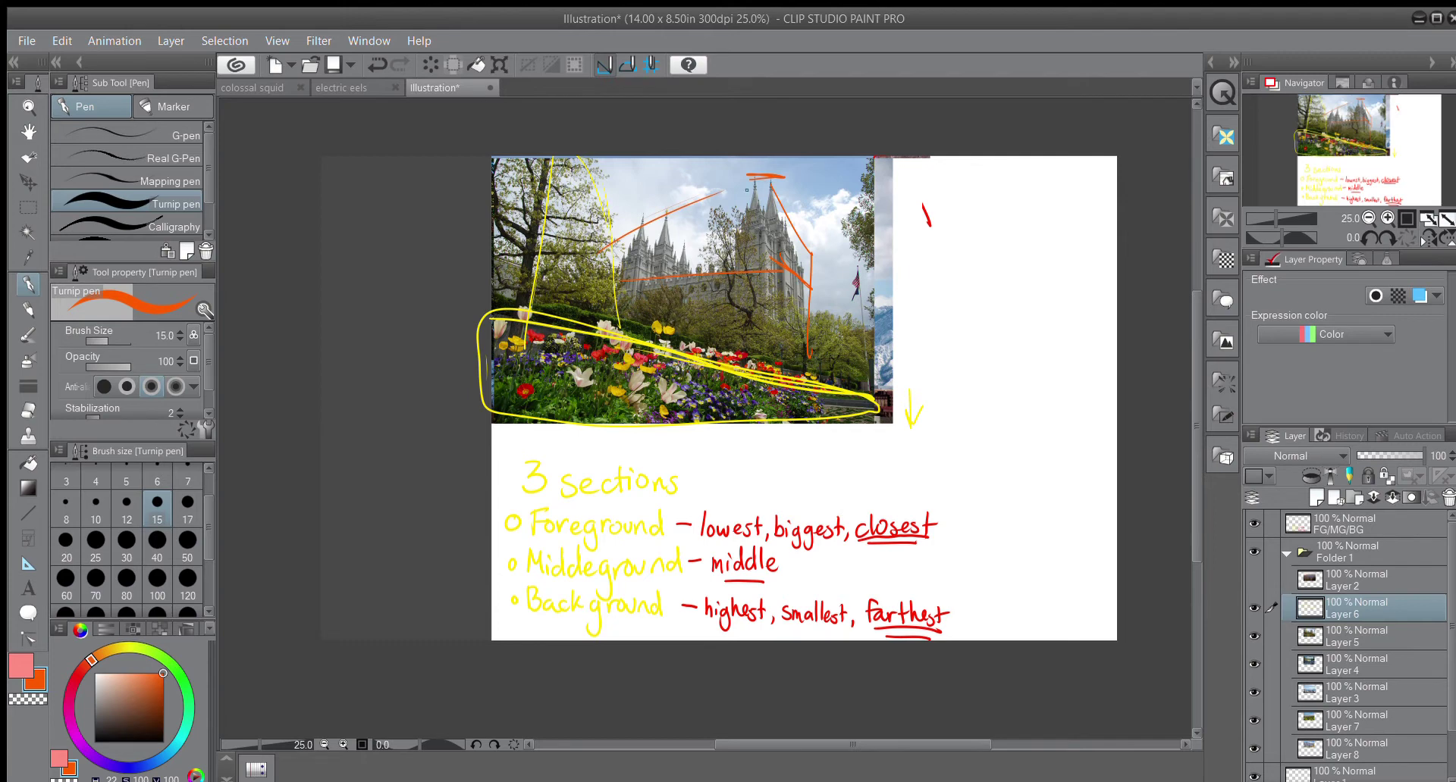
{"action": "mouse_move", "coordinate": [755, 177]}
{"action": "left_mouse_down"}
{"action": "mouse_move", "coordinate": [644, 214]}
{"action": "mouse_move", "coordinate": [697, 194]}
{"action": "left_mouse_up"}
Step: Sketch red cloud outlines above the temple, then switch back to yellow
{"action": "left_click_drag", "start_coordinate": [91, 660], "coordinate": [78, 674]}
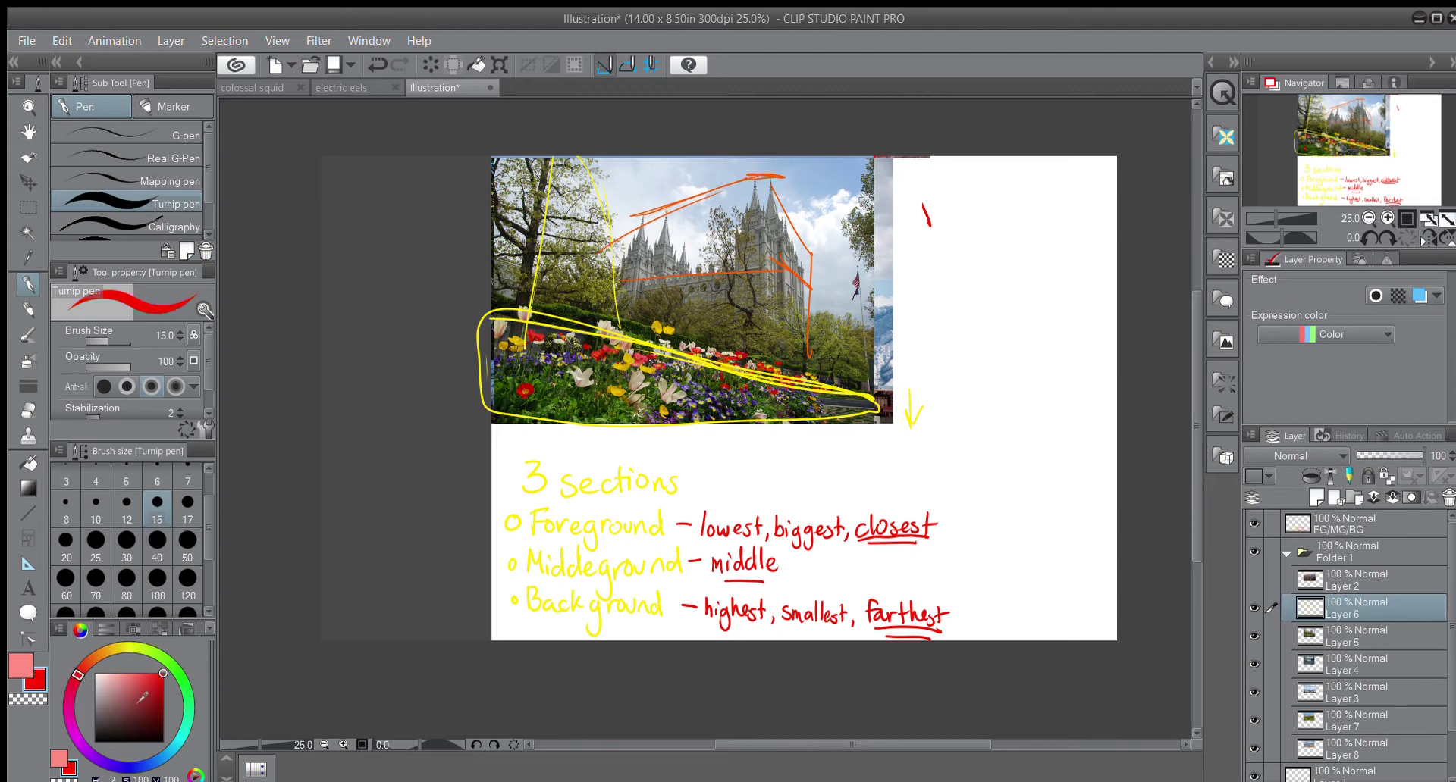
{"action": "left_click_drag", "start_coordinate": [795, 226], "coordinate": [880, 203]}
{"action": "left_click_drag", "start_coordinate": [702, 193], "coordinate": [696, 166]}
{"action": "left_click_drag", "start_coordinate": [892, 192], "coordinate": [922, 205]}
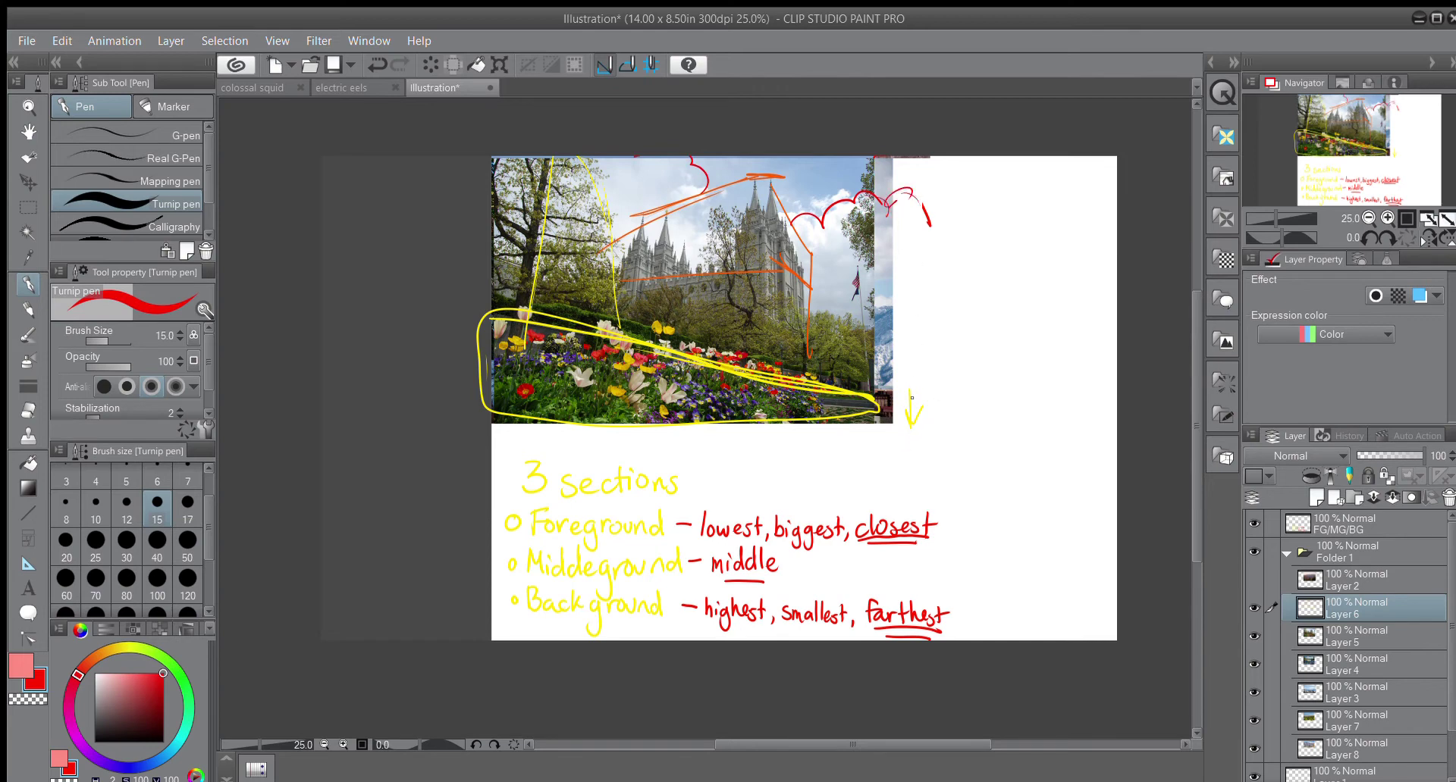
{"action": "mouse_move", "coordinate": [857, 212]}
{"action": "left_mouse_down"}
{"action": "mouse_move", "coordinate": [965, 210]}
{"action": "mouse_move", "coordinate": [908, 207]}
{"action": "left_mouse_up"}
{"action": "left_click", "coordinate": [121, 648]}
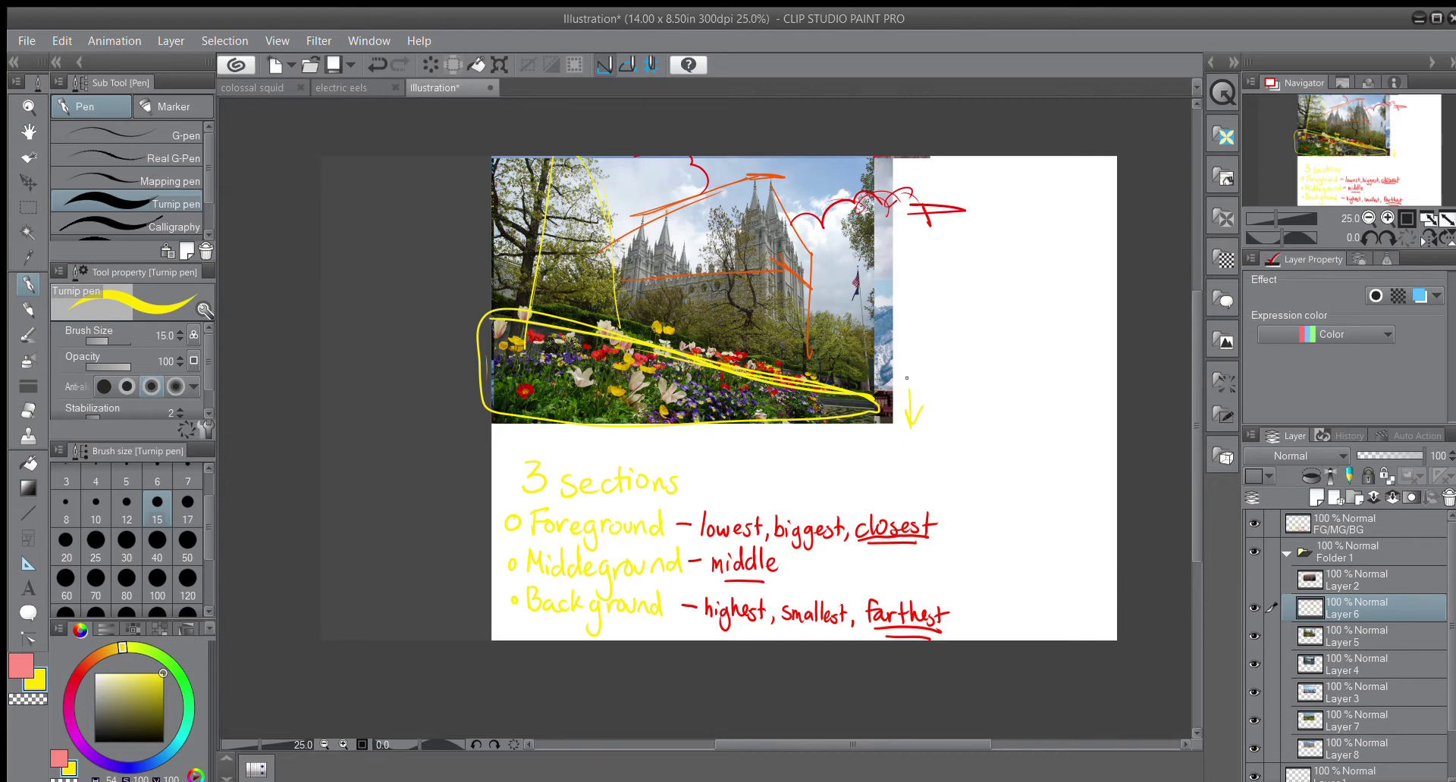
Step: Erase the temple sketch marks, reveal the mountain lake photo, and draw on Layer 4 with the pen
{"action": "left_click", "coordinate": [28, 207]}
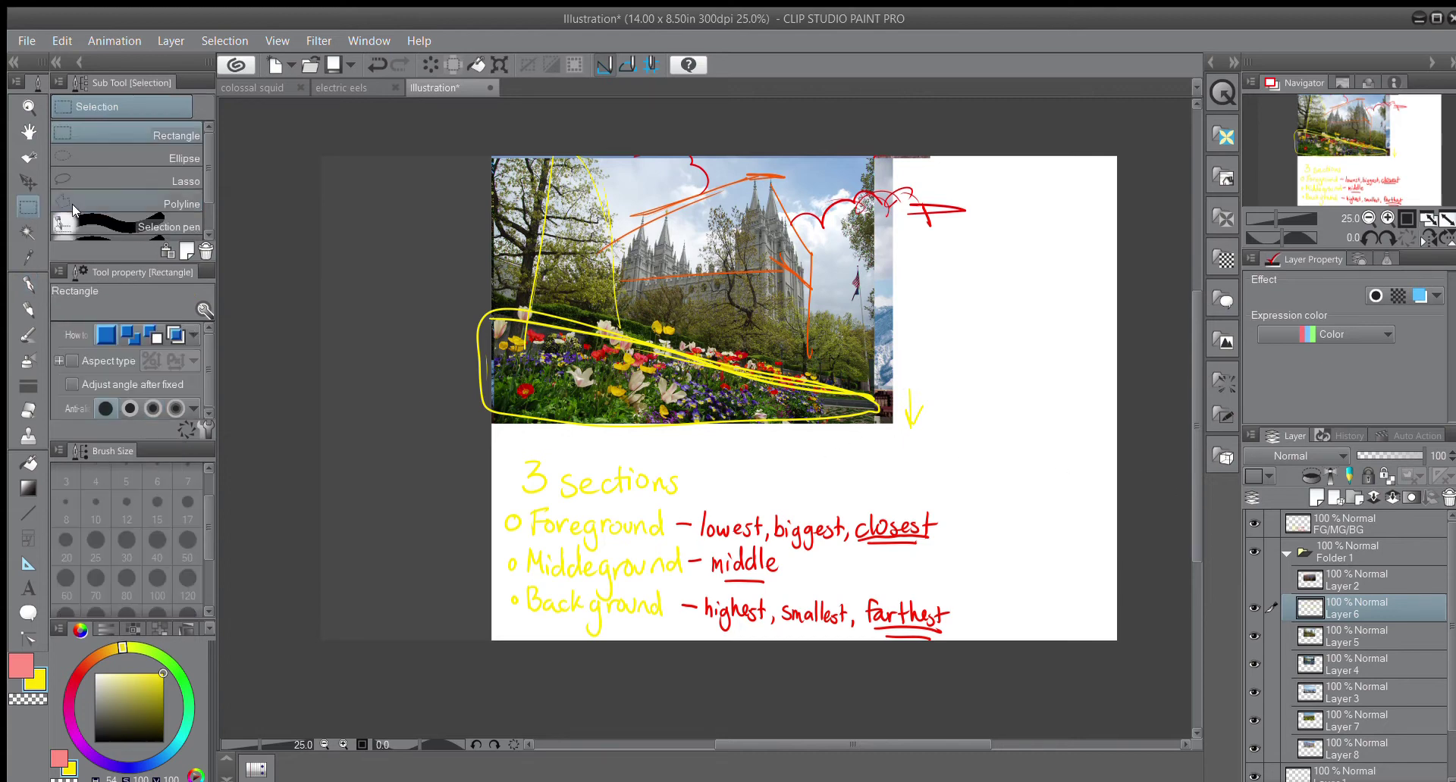
{"action": "left_click_drag", "start_coordinate": [451, 130], "coordinate": [966, 456]}
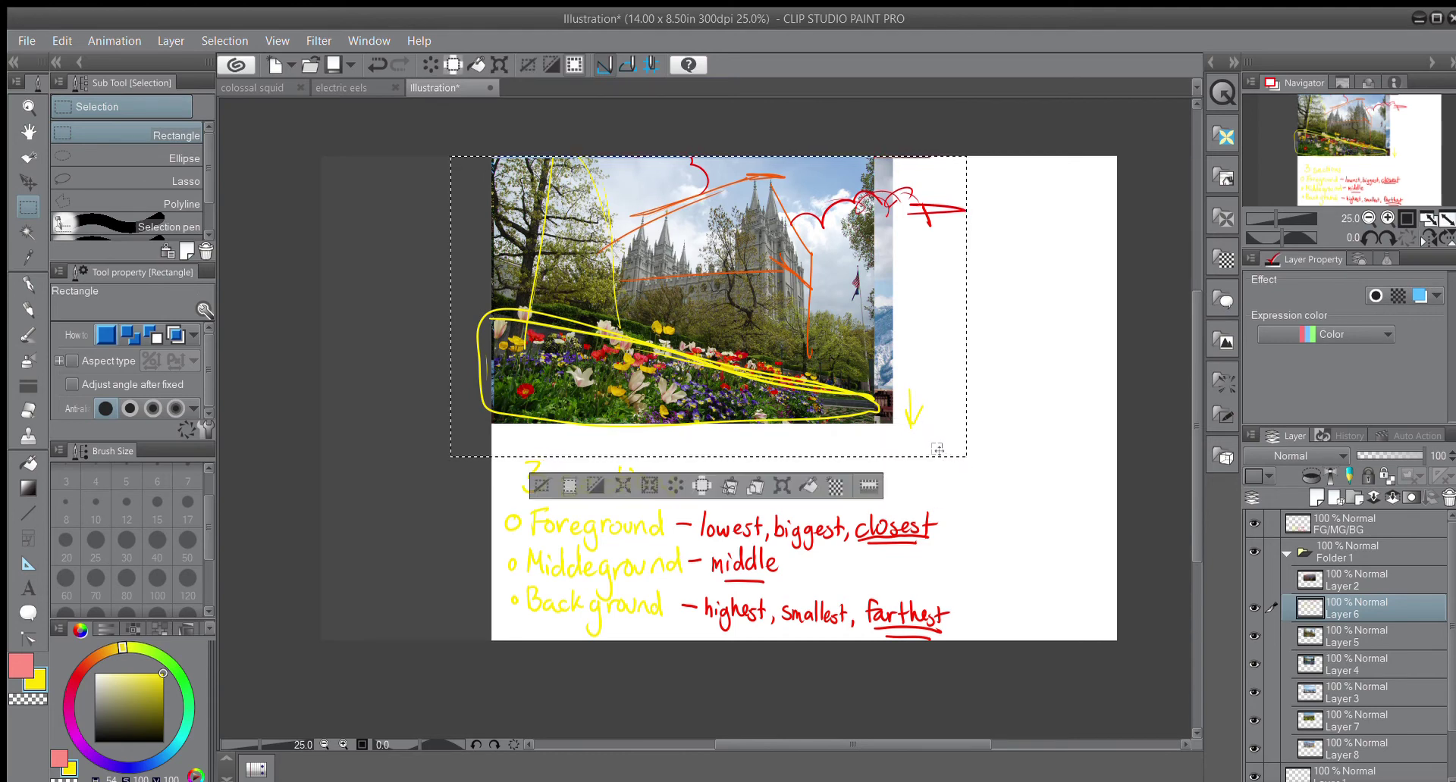
{"action": "key", "text": "Delete"}
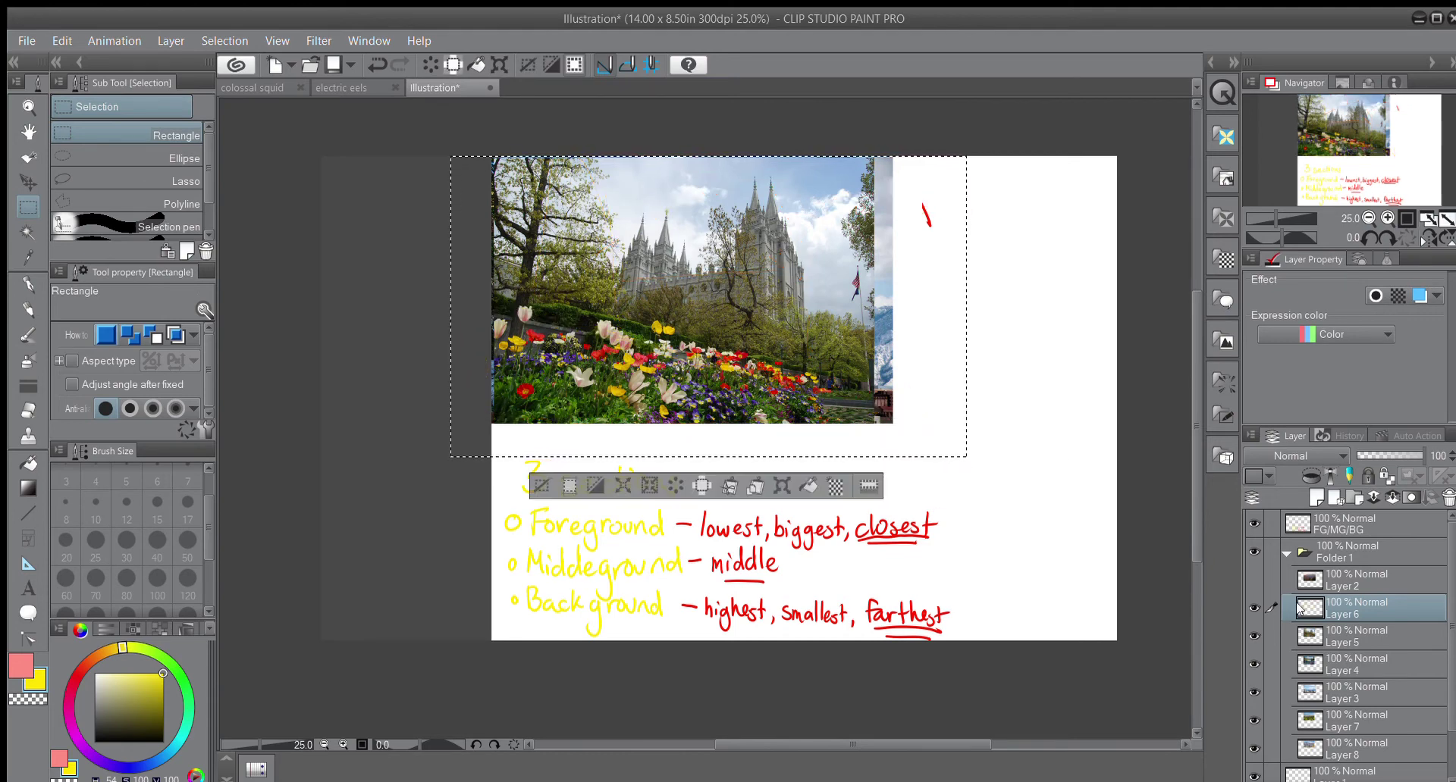
{"action": "left_click", "coordinate": [1308, 634]}
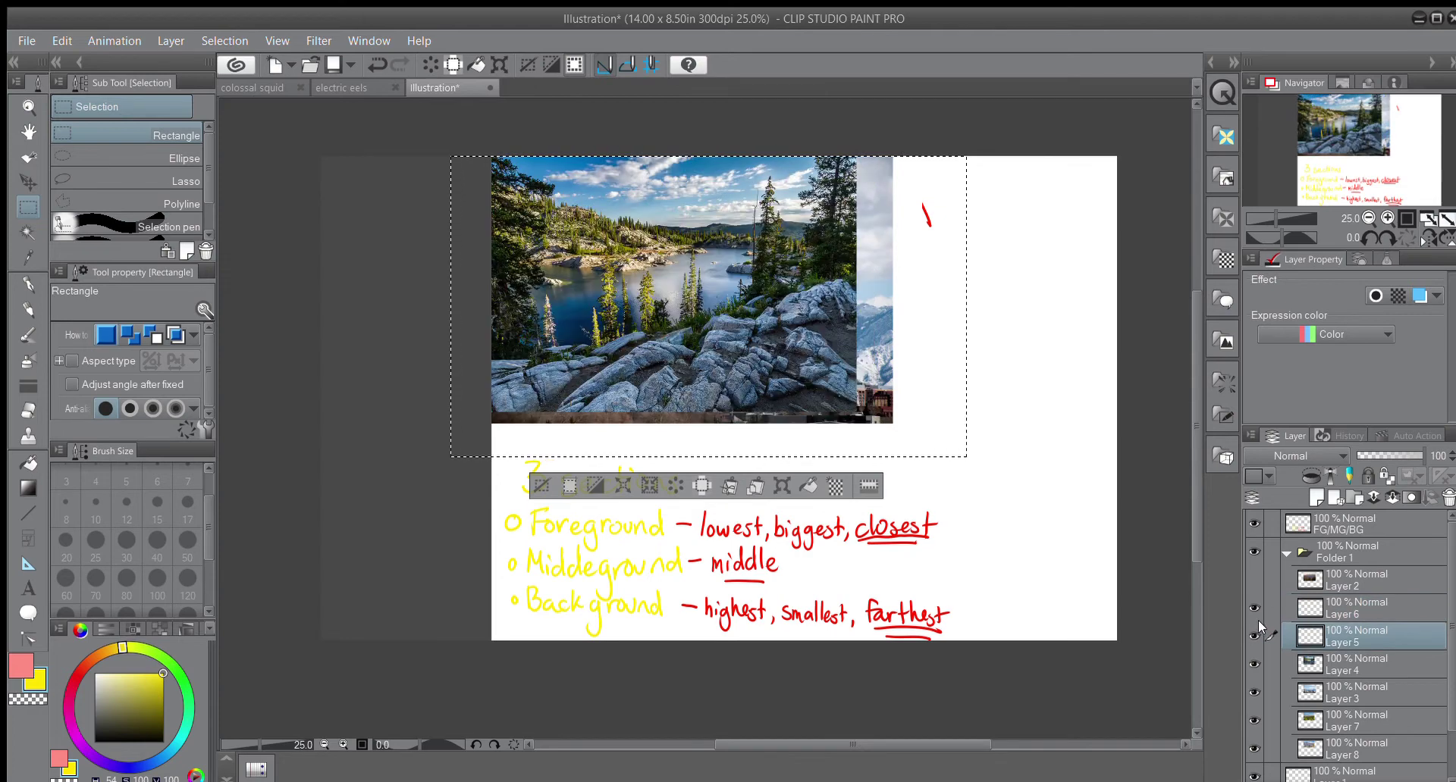
{"action": "left_click", "coordinate": [1334, 664]}
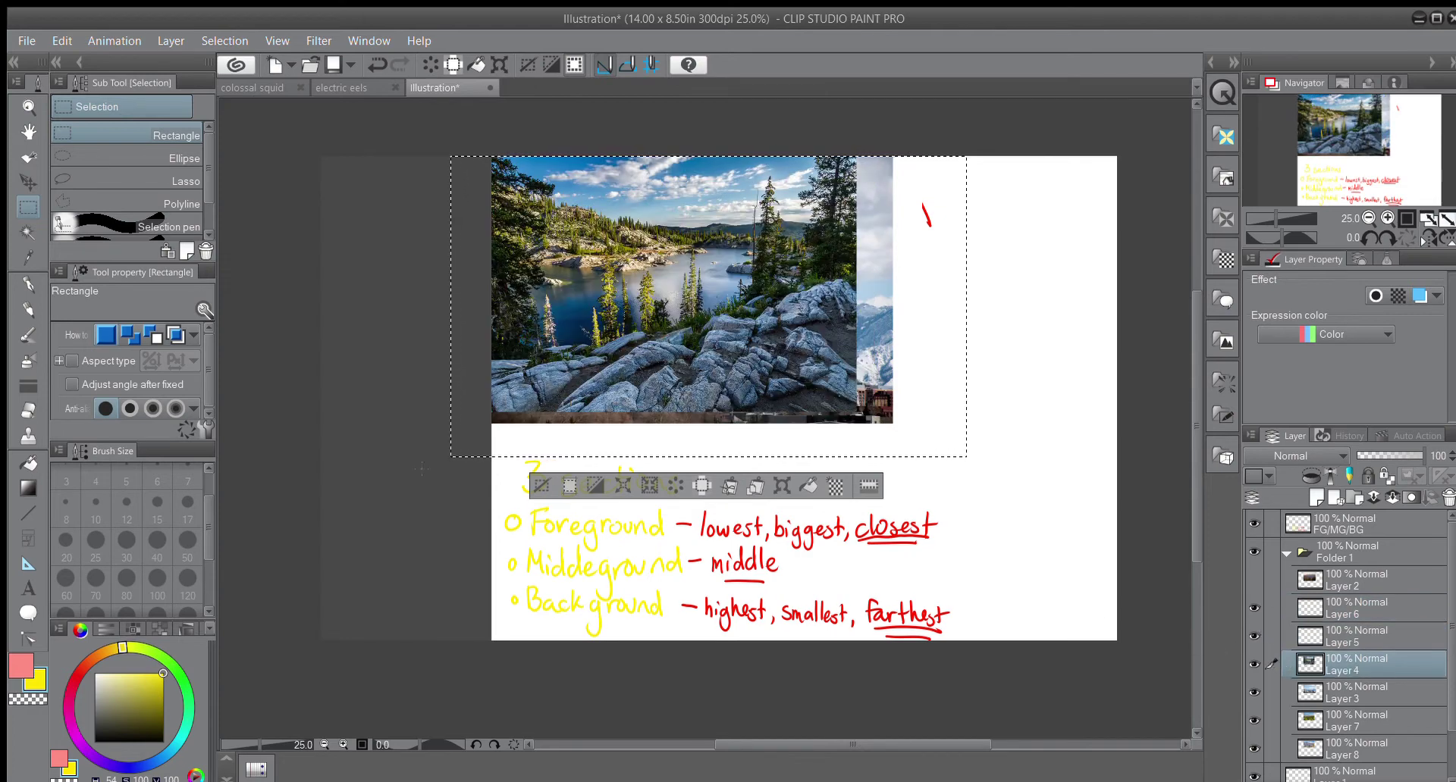
{"action": "left_click", "coordinate": [376, 449]}
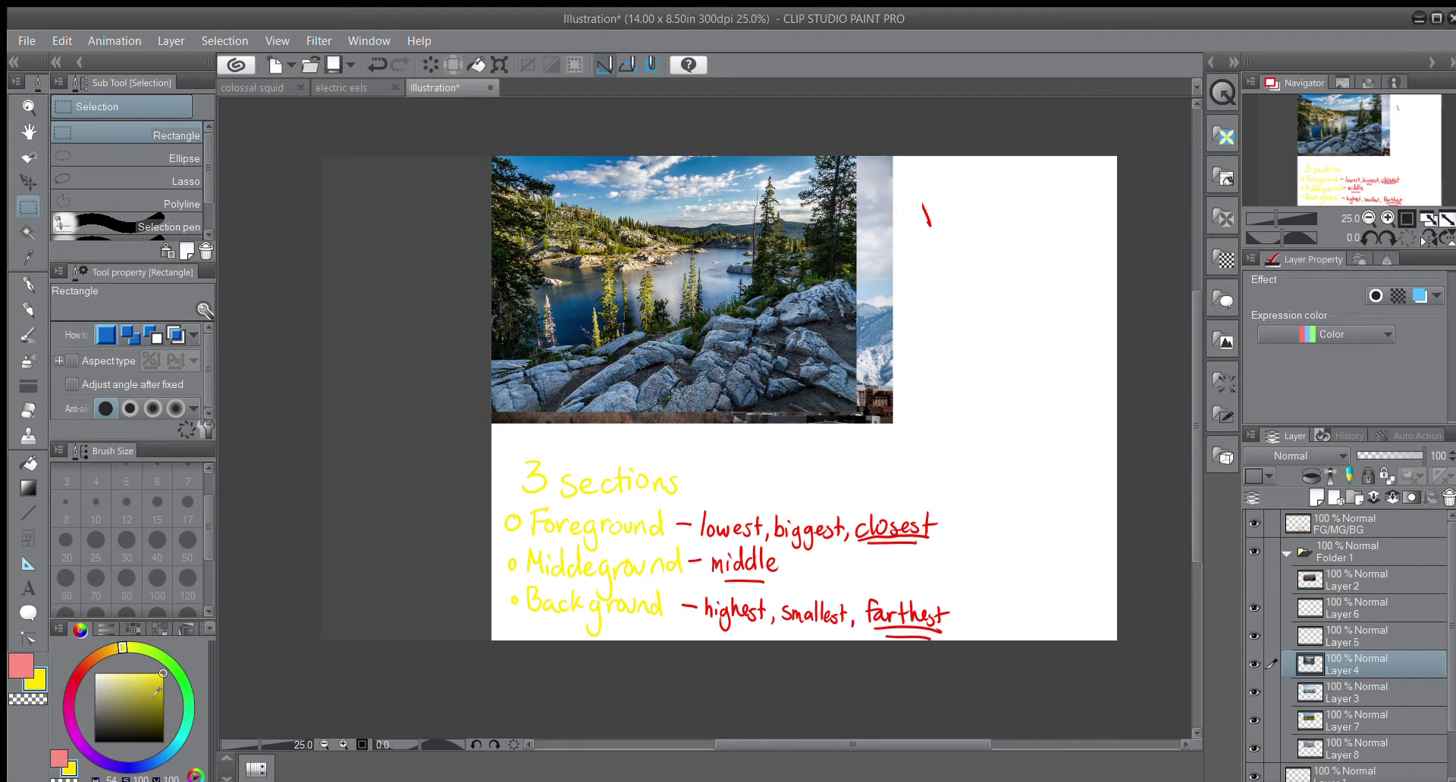
{"action": "left_click", "coordinate": [30, 280]}
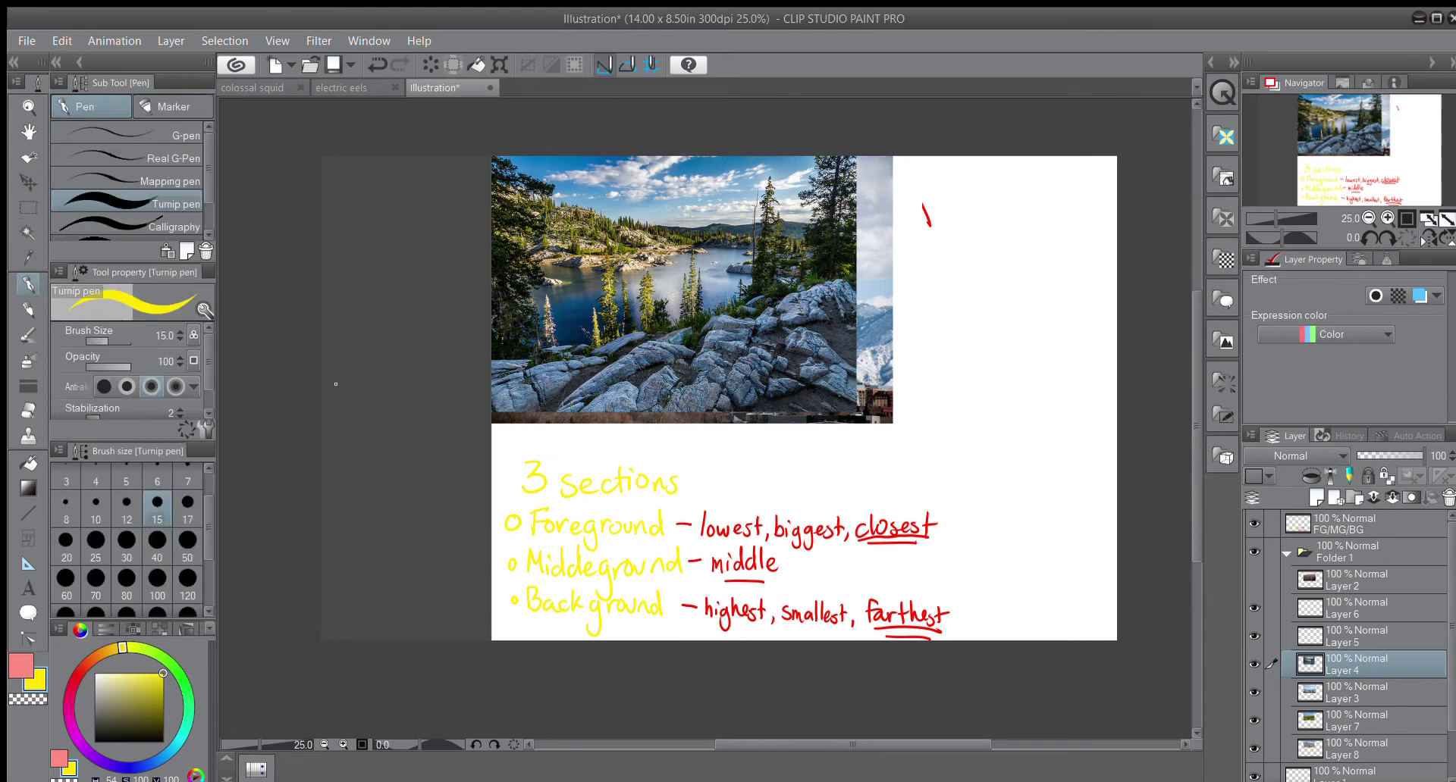
Step: Loop the rocky foreground in yellow and the lake middleground in orange
{"action": "mouse_move", "coordinate": [849, 291]}
{"action": "left_mouse_down"}
{"action": "mouse_move", "coordinate": [530, 415]}
{"action": "mouse_move", "coordinate": [879, 311]}
{"action": "mouse_move", "coordinate": [524, 360]}
{"action": "left_mouse_up"}
{"action": "left_click", "coordinate": [93, 659]}
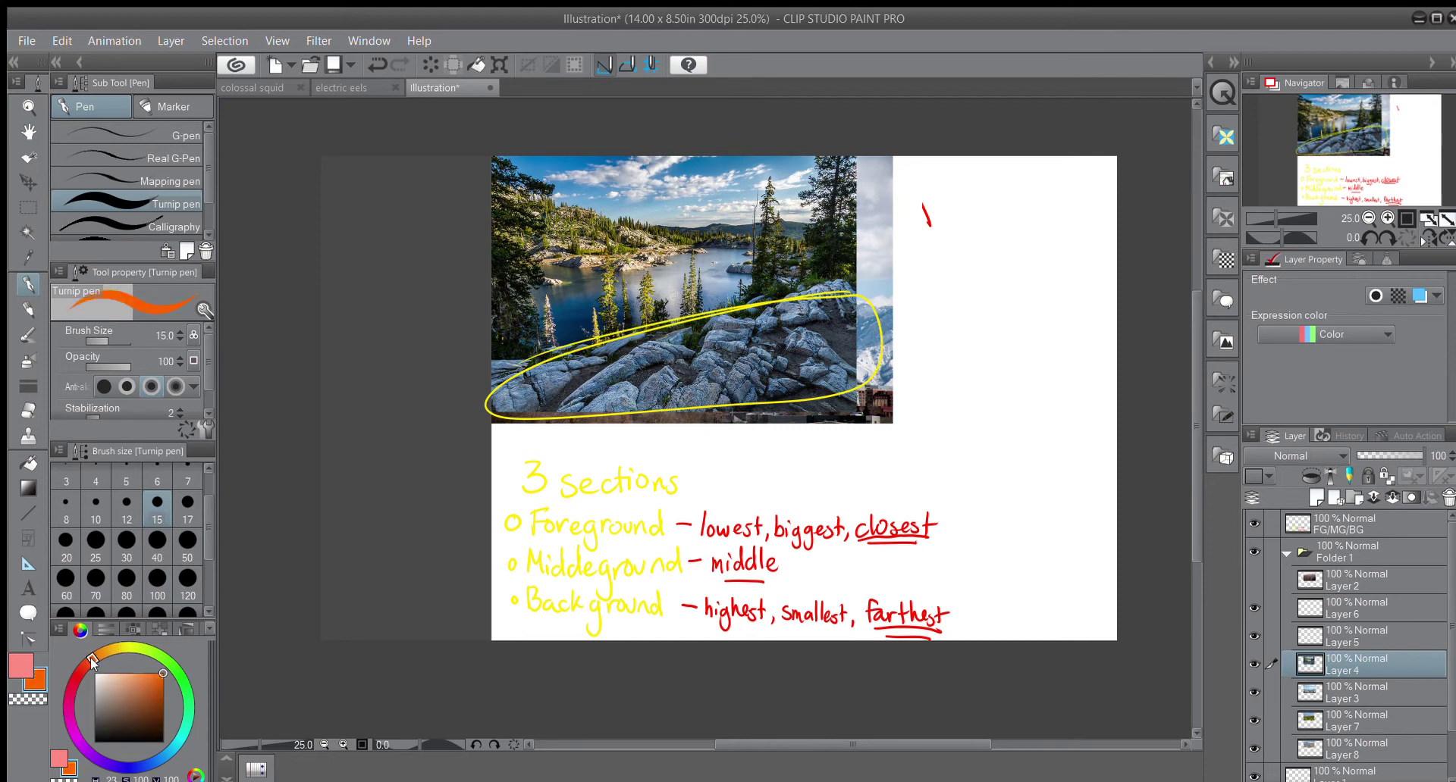
{"action": "mouse_move", "coordinate": [796, 267]}
{"action": "left_mouse_down"}
{"action": "mouse_move", "coordinate": [667, 248]}
{"action": "mouse_move", "coordinate": [781, 282]}
{"action": "left_mouse_up"}
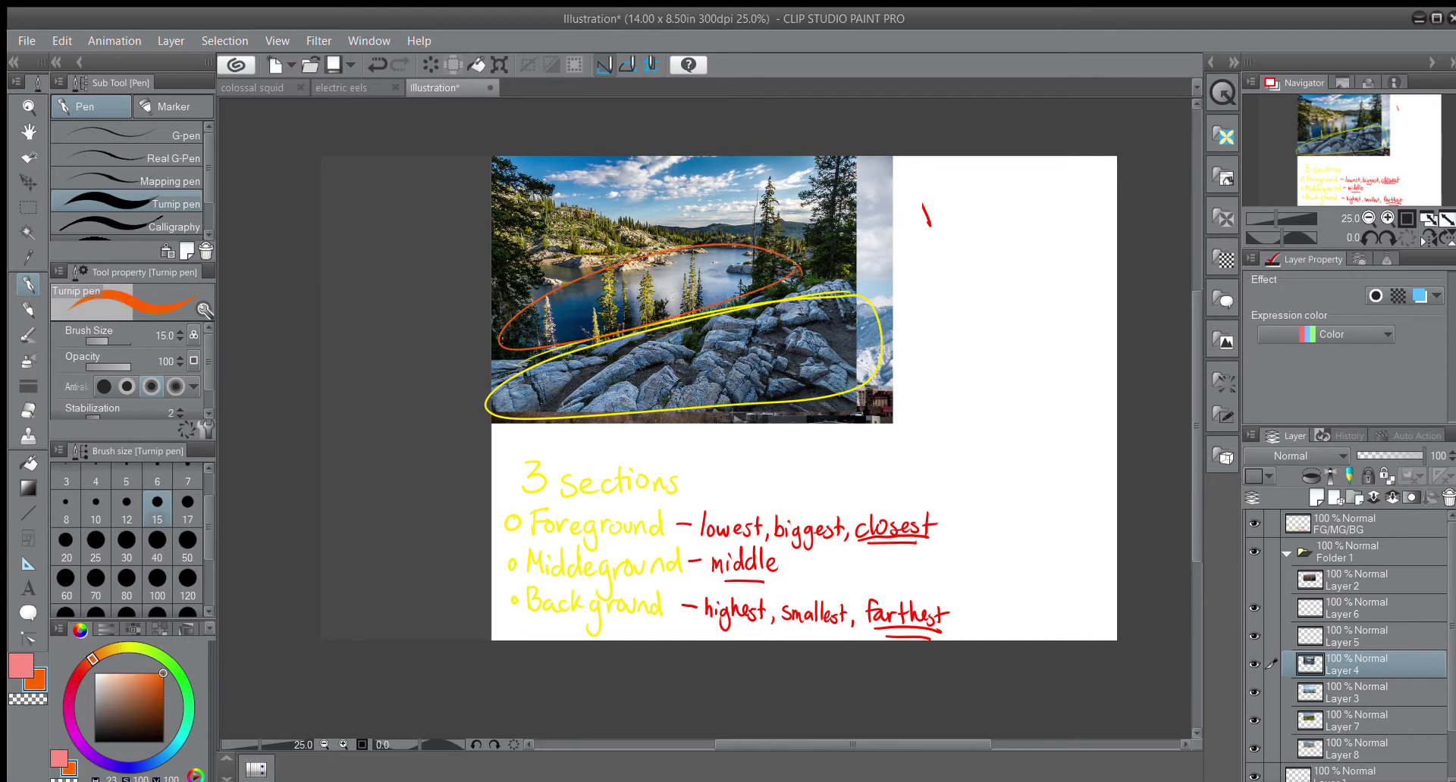
Step: Switch to red, undo a stray red line across the top, and scroll the panels
{"action": "left_click", "coordinate": [83, 667]}
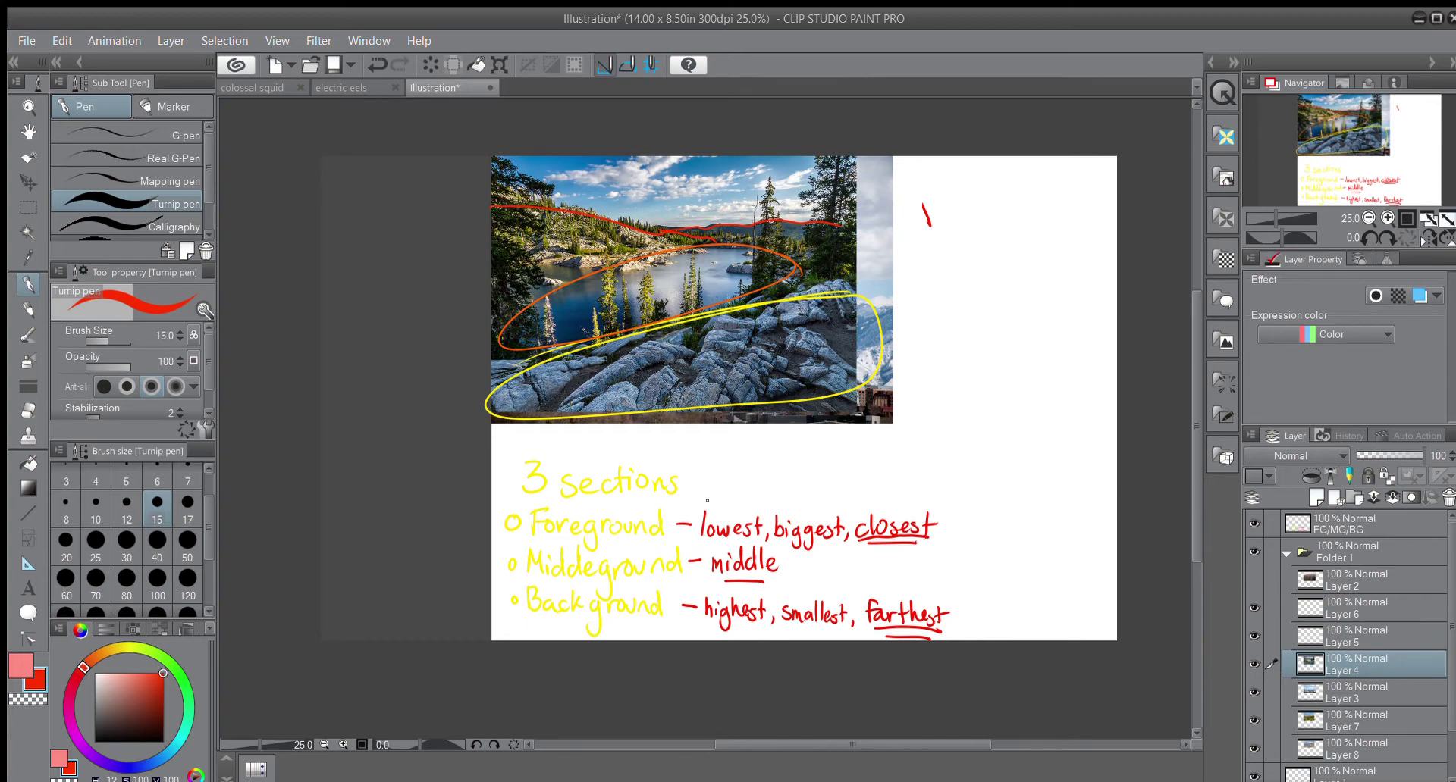
{"action": "key", "text": "ctrl+z"}
{"action": "scroll", "coordinate": [673, 153], "scroll_direction": "up", "scroll_amount": 2}
{"action": "scroll", "coordinate": [877, 204], "scroll_direction": "up", "scroll_amount": 1}
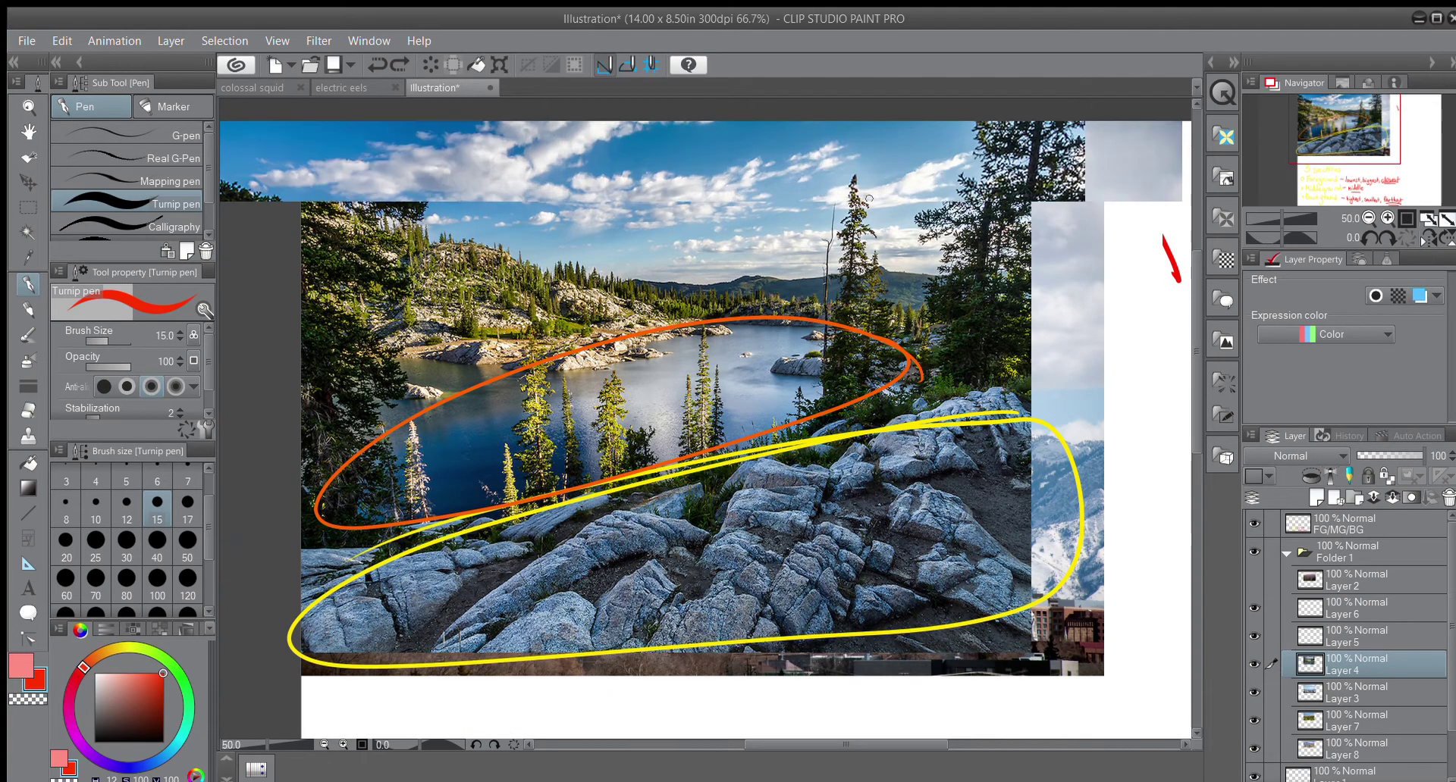
{"action": "scroll", "coordinate": [904, 578], "scroll_direction": "down", "scroll_amount": 2}
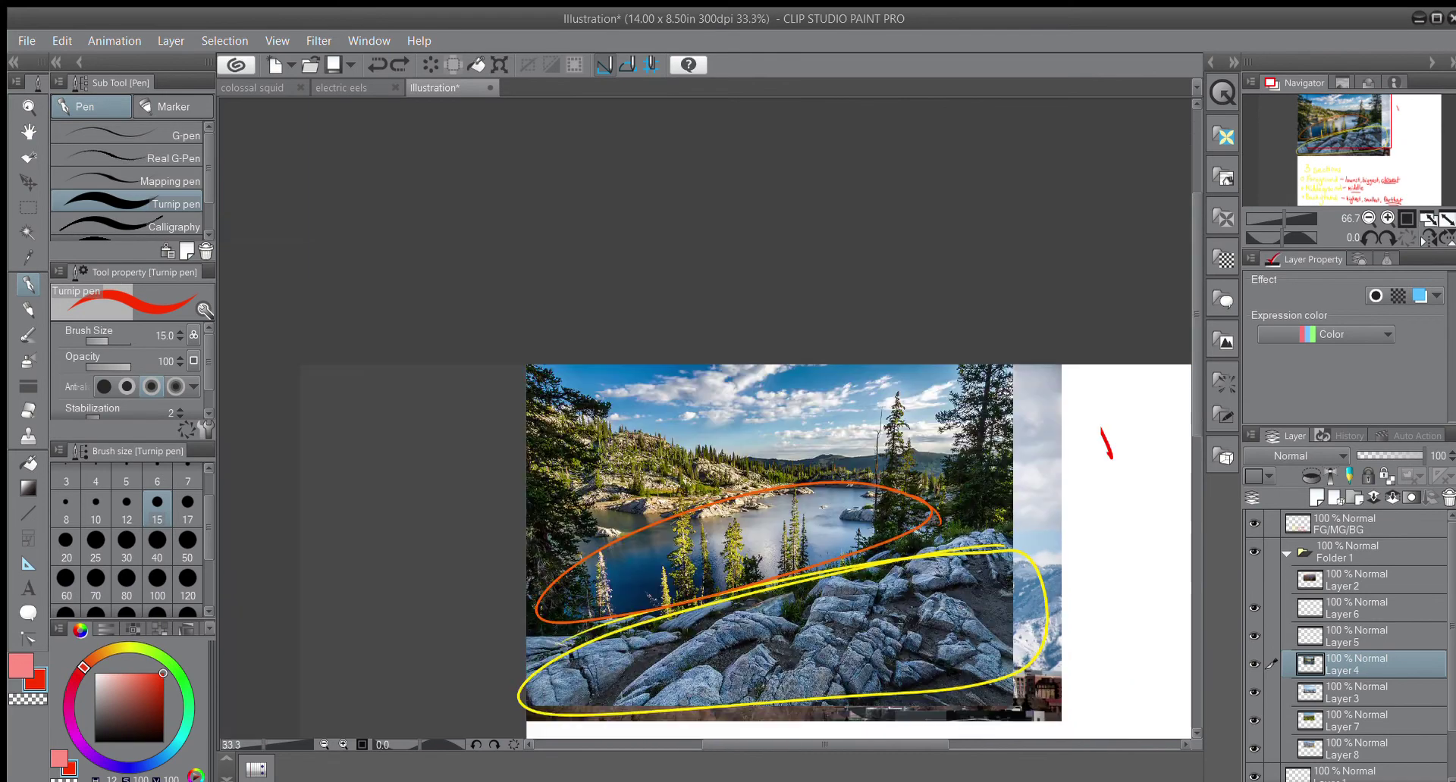
{"action": "left_click_drag", "start_coordinate": [1190, 350], "coordinate": [1193, 489]}
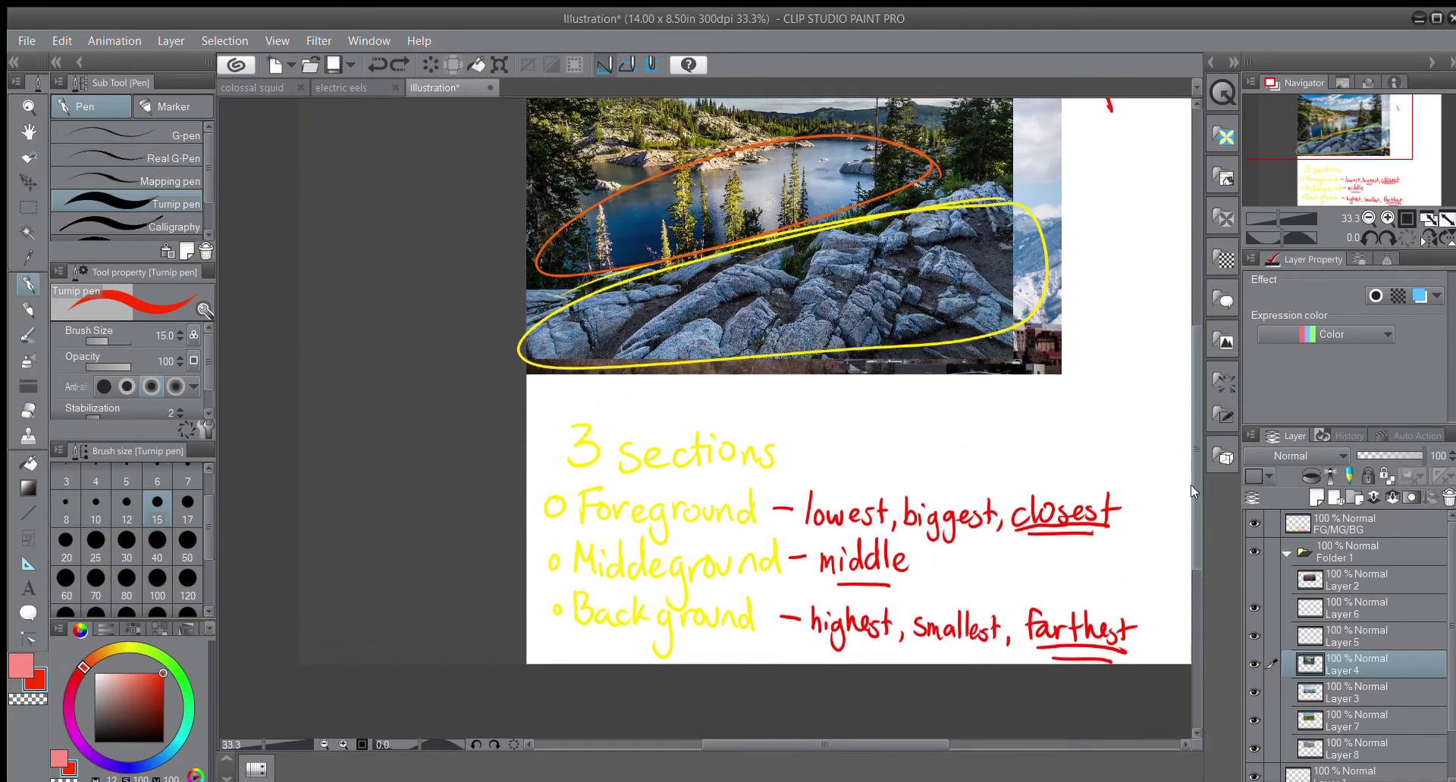
Step: On the FG/MG/BG layer, write red ', detailed' after 'closest' and ', blurry' after 'farthest'
{"action": "scroll", "coordinate": [921, 730], "scroll_direction": "right", "scroll_amount": 3}
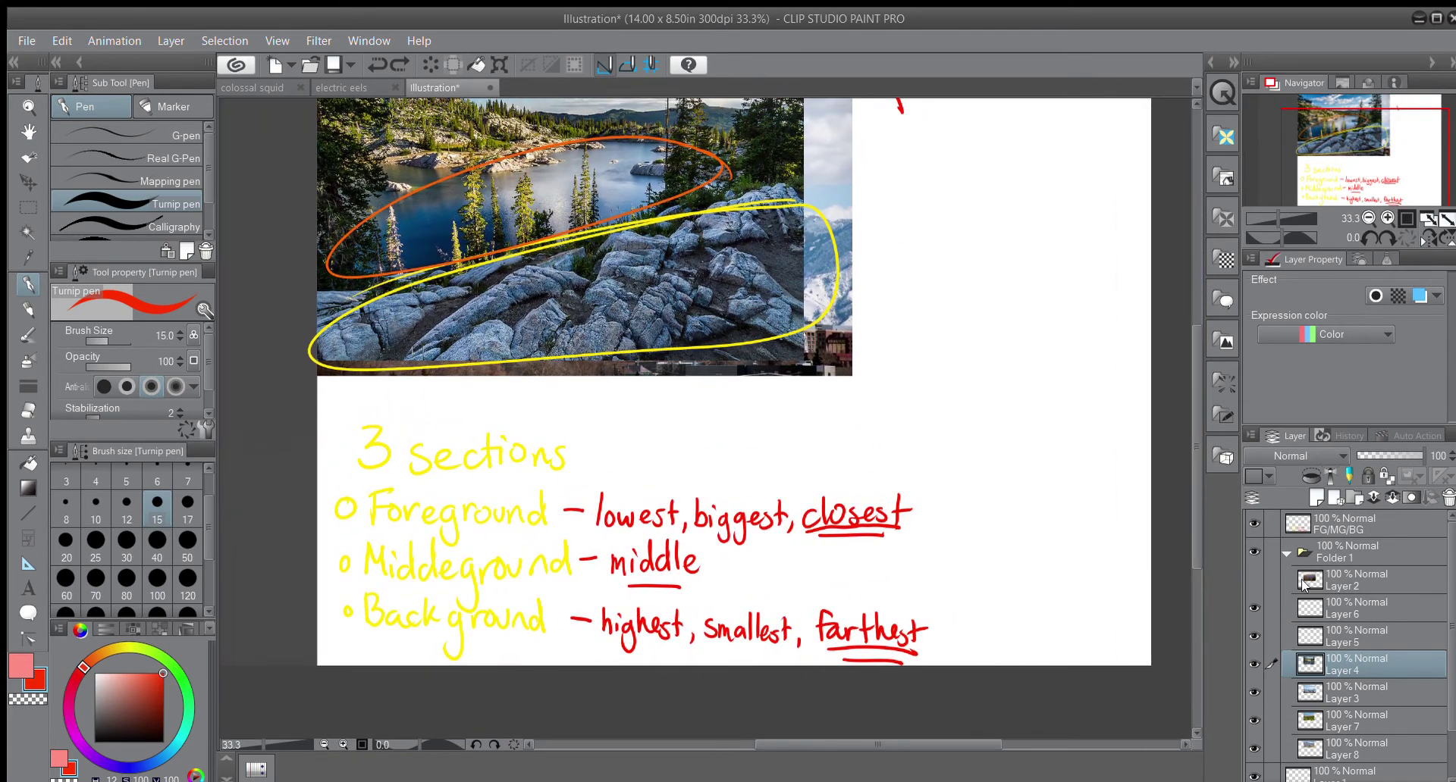
{"action": "left_click", "coordinate": [1292, 527]}
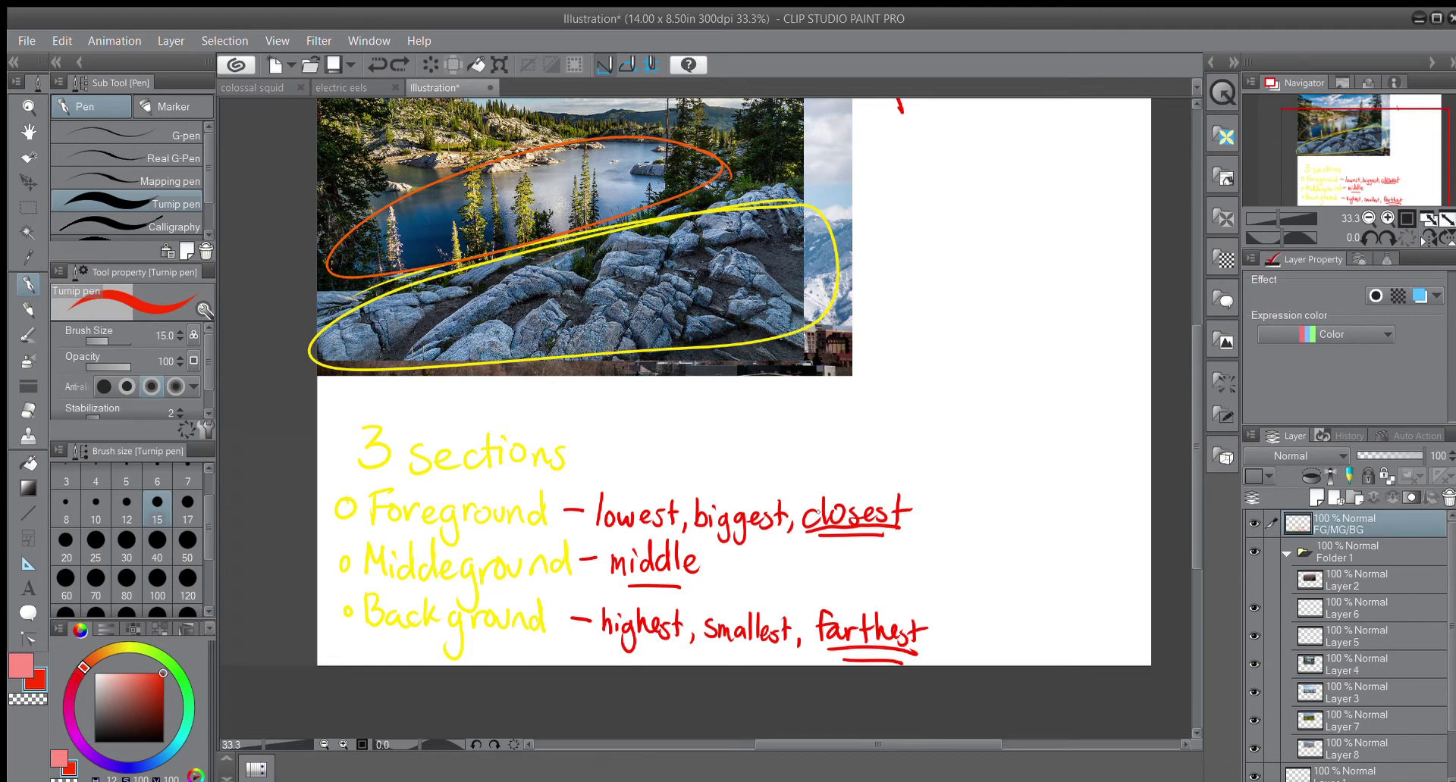
{"action": "left_click_drag", "start_coordinate": [911, 527], "coordinate": [909, 537]}
{"action": "mouse_move", "coordinate": [931, 519]}
{"action": "left_mouse_down"}
{"action": "mouse_move", "coordinate": [935, 507]}
{"action": "mouse_move", "coordinate": [948, 523]}
{"action": "mouse_move", "coordinate": [957, 512]}
{"action": "mouse_move", "coordinate": [1010, 526]}
{"action": "left_mouse_up"}
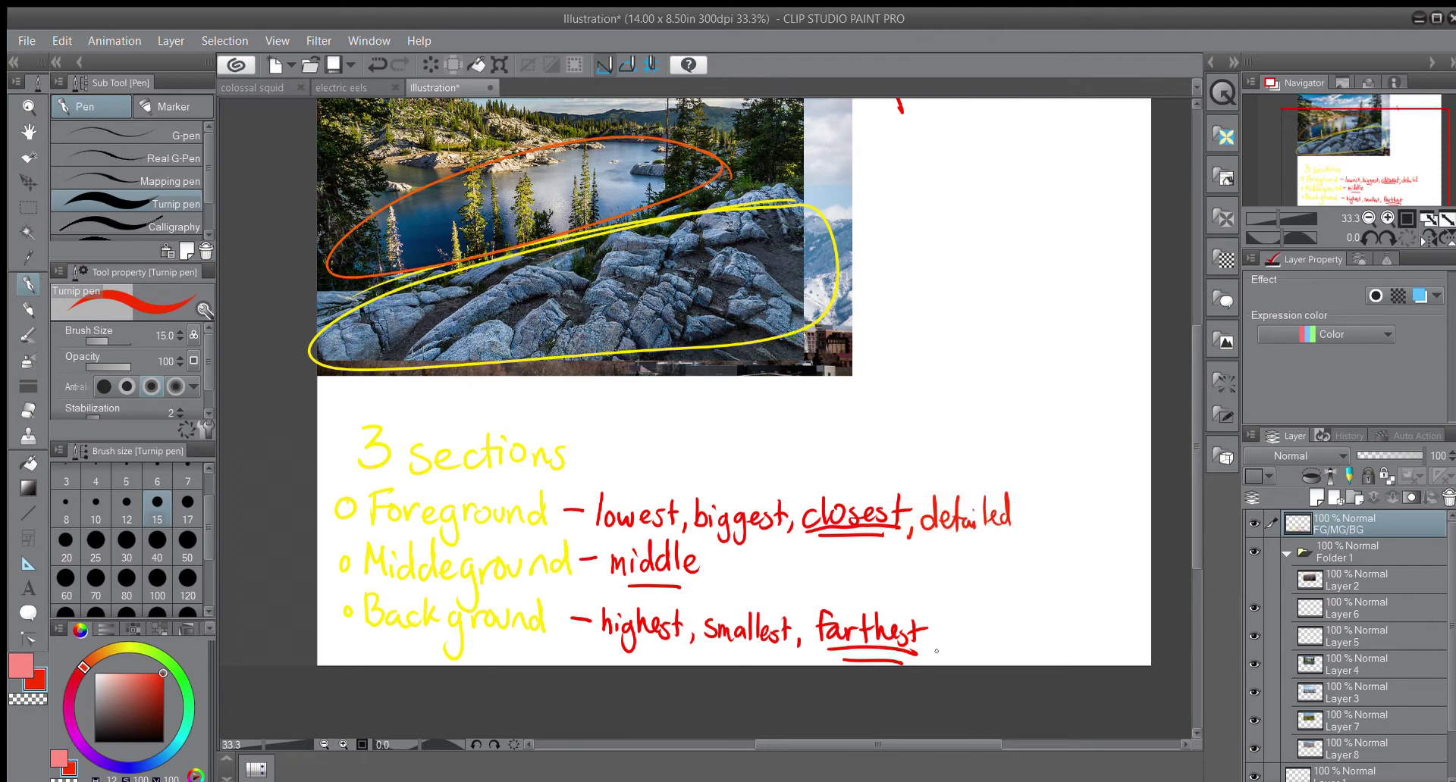
{"action": "mouse_move", "coordinate": [954, 624]}
{"action": "left_mouse_down"}
{"action": "mouse_move", "coordinate": [953, 654]}
{"action": "mouse_move", "coordinate": [1016, 625]}
{"action": "left_mouse_up"}
{"action": "left_click_drag", "start_coordinate": [1012, 626], "coordinate": [1012, 658]}
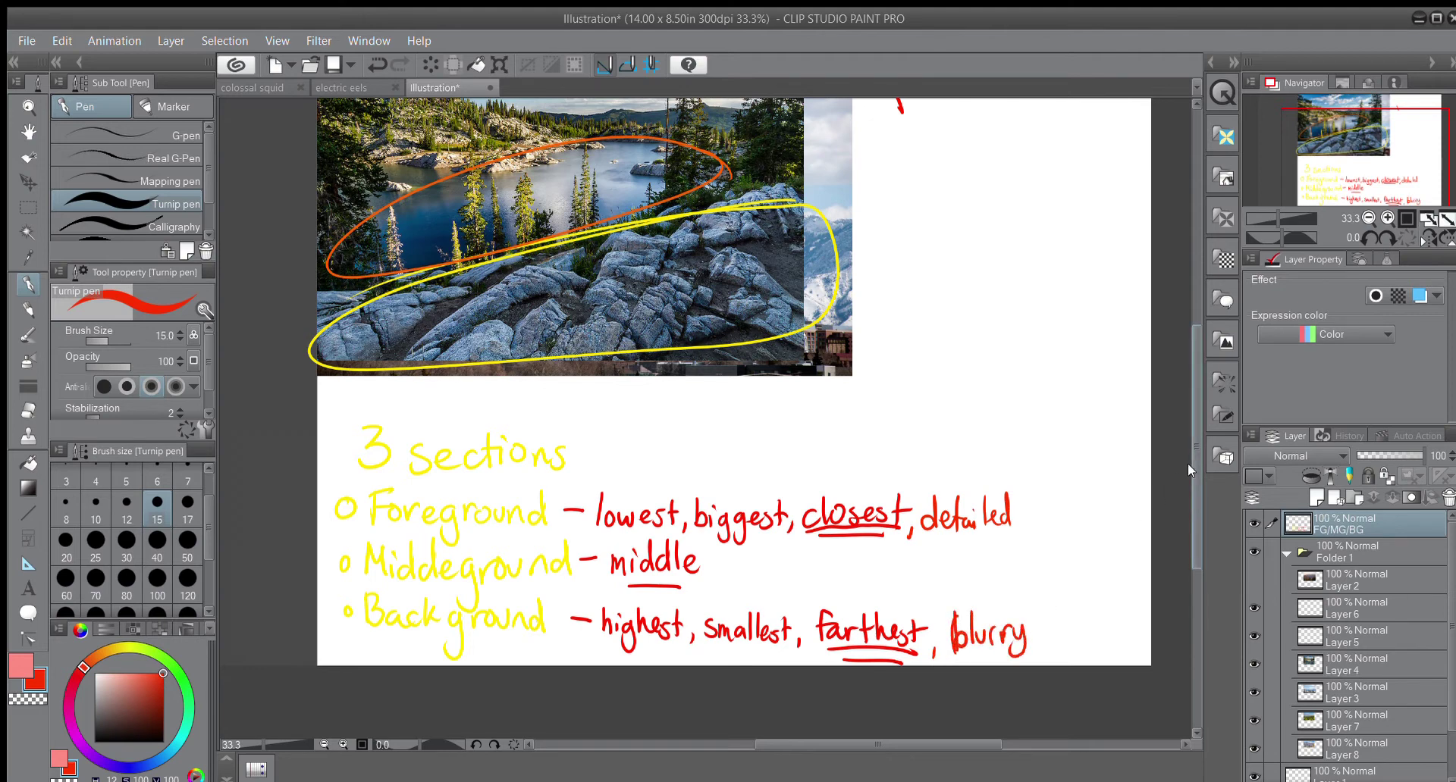
{"action": "left_click_drag", "start_coordinate": [1187, 464], "coordinate": [1181, 403]}
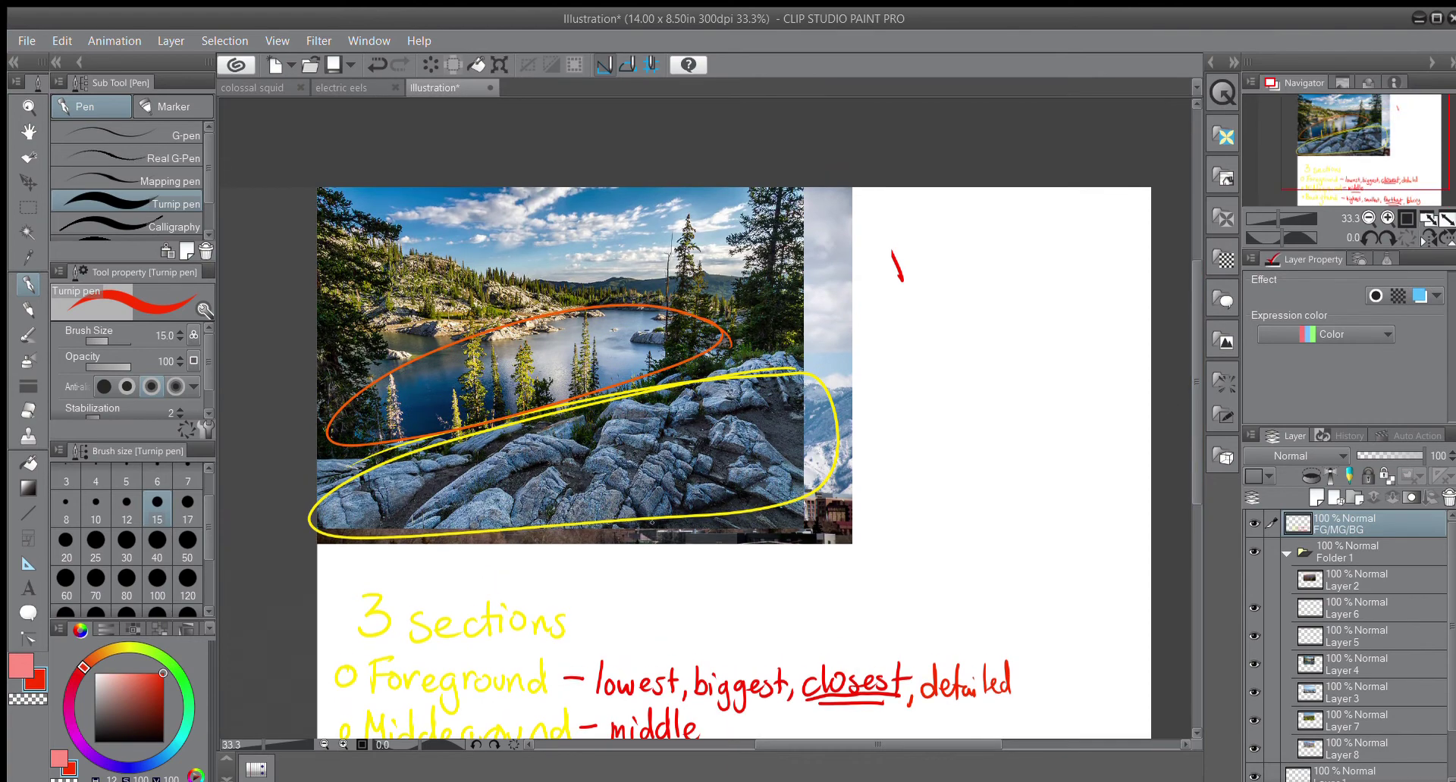
Step: Zoom in, bring the top of the lake photo into view, and undo a misplaced hillside loop
{"action": "scroll", "coordinate": [645, 528], "scroll_direction": "up", "scroll_amount": 2}
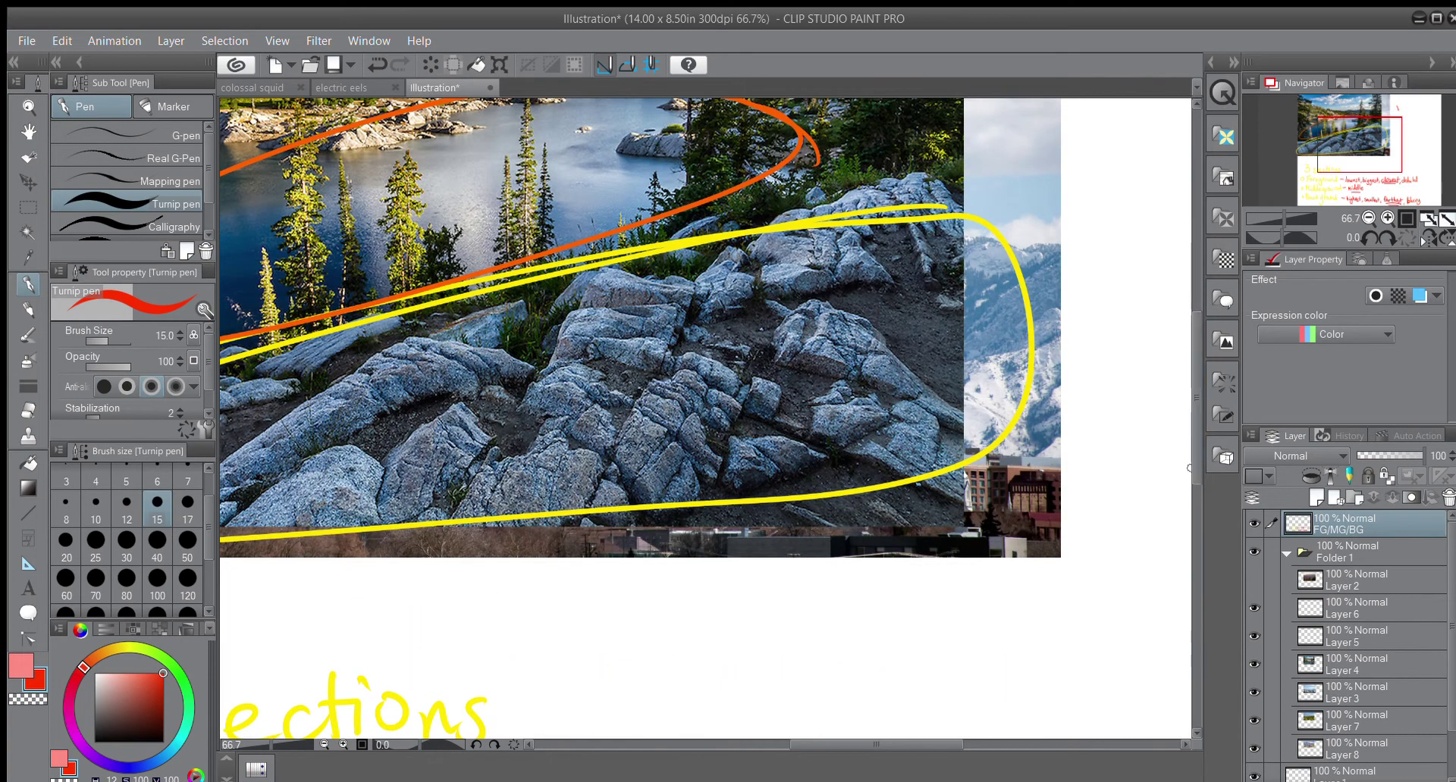
{"action": "left_click_drag", "start_coordinate": [1320, 103], "coordinate": [1336, 113]}
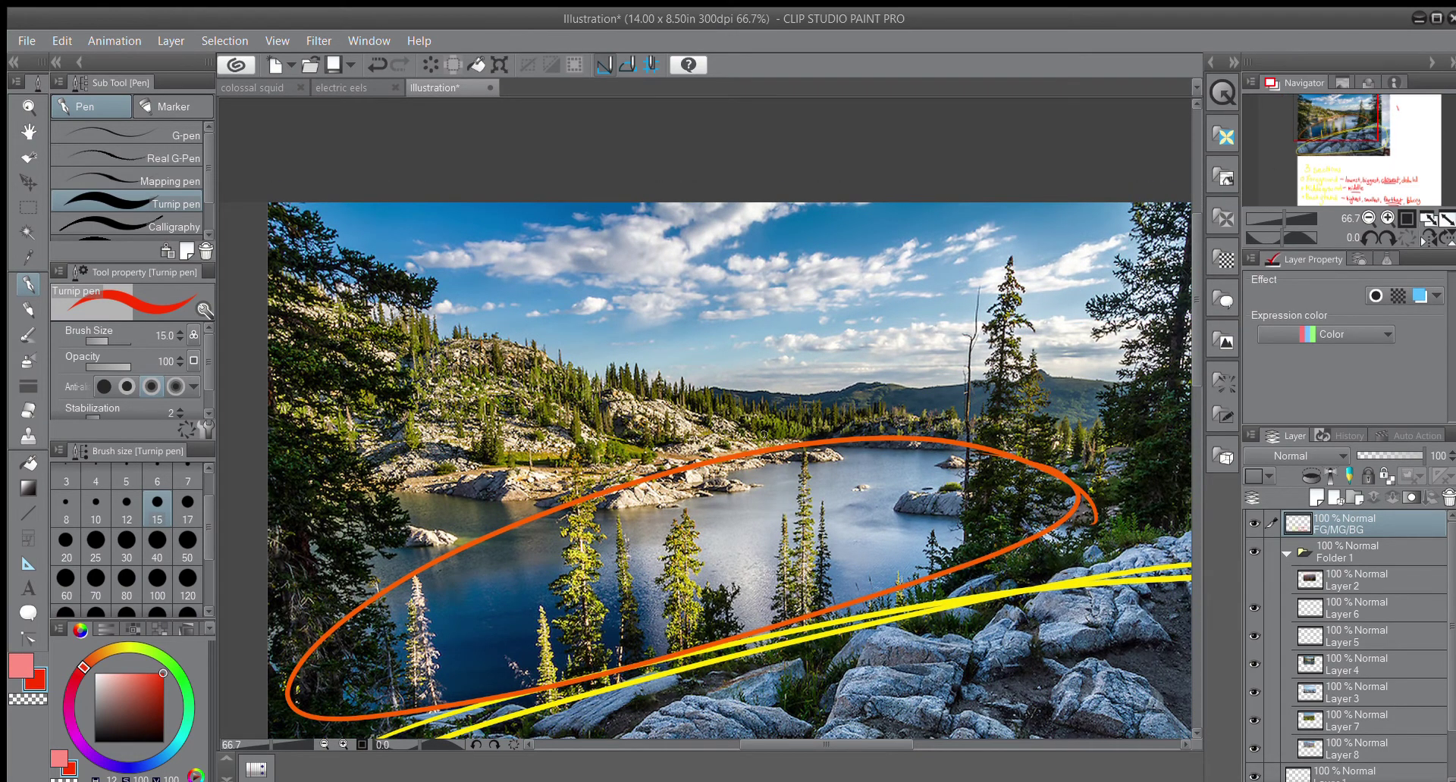
{"action": "mouse_move", "coordinate": [763, 434]}
{"action": "left_mouse_down"}
{"action": "mouse_move", "coordinate": [570, 349]}
{"action": "mouse_move", "coordinate": [412, 305]}
{"action": "mouse_move", "coordinate": [323, 400]}
{"action": "mouse_move", "coordinate": [388, 511]}
{"action": "mouse_move", "coordinate": [629, 497]}
{"action": "mouse_move", "coordinate": [800, 467]}
{"action": "mouse_move", "coordinate": [705, 410]}
{"action": "left_mouse_up"}
{"action": "key", "text": "ctrl+z"}
Step: On Layer 5, circle the far hillside and a foreground rock, and trace the distant horizon in red
{"action": "left_click", "coordinate": [1327, 646]}
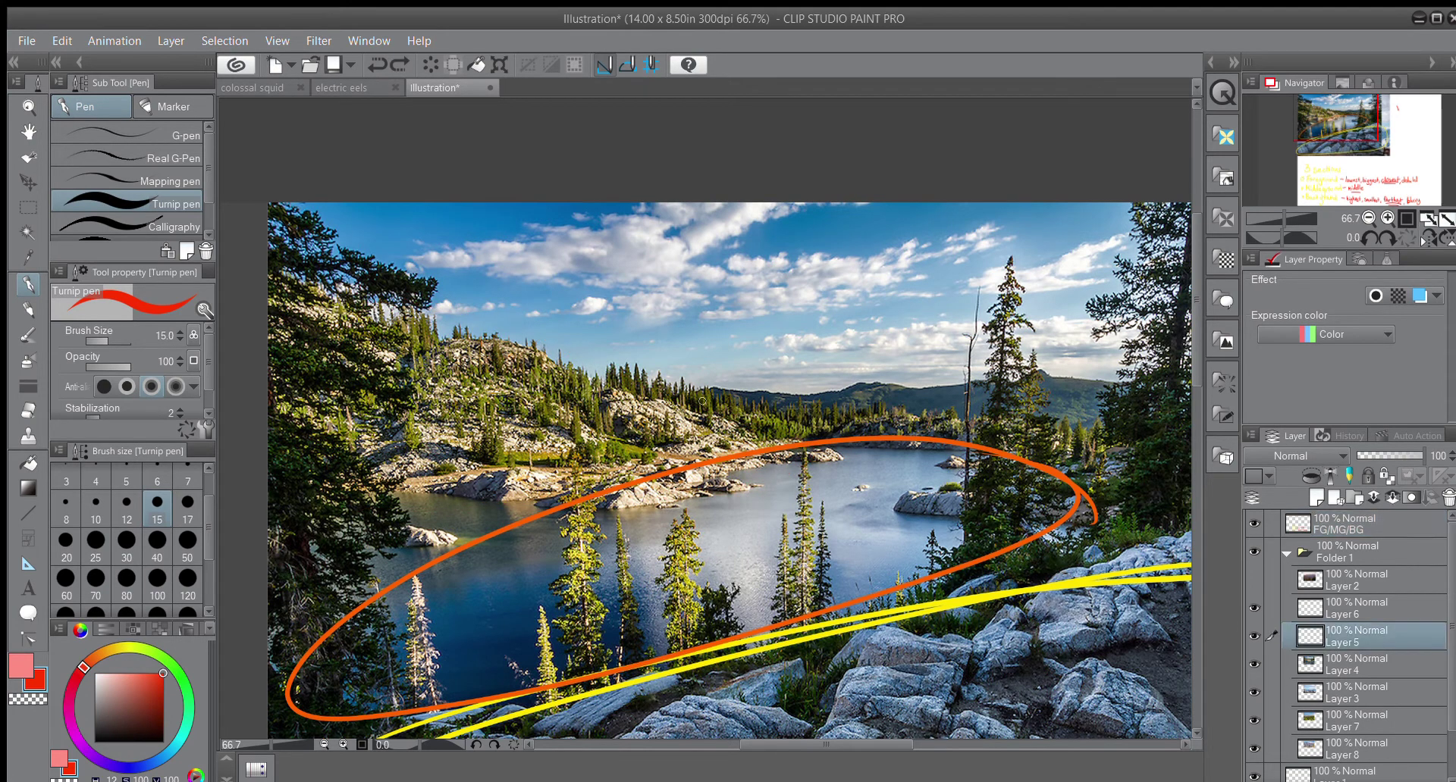
{"action": "mouse_move", "coordinate": [716, 416]}
{"action": "left_mouse_down"}
{"action": "mouse_move", "coordinate": [430, 317]}
{"action": "mouse_move", "coordinate": [692, 489]}
{"action": "mouse_move", "coordinate": [636, 375]}
{"action": "mouse_move", "coordinate": [561, 350]}
{"action": "left_mouse_up"}
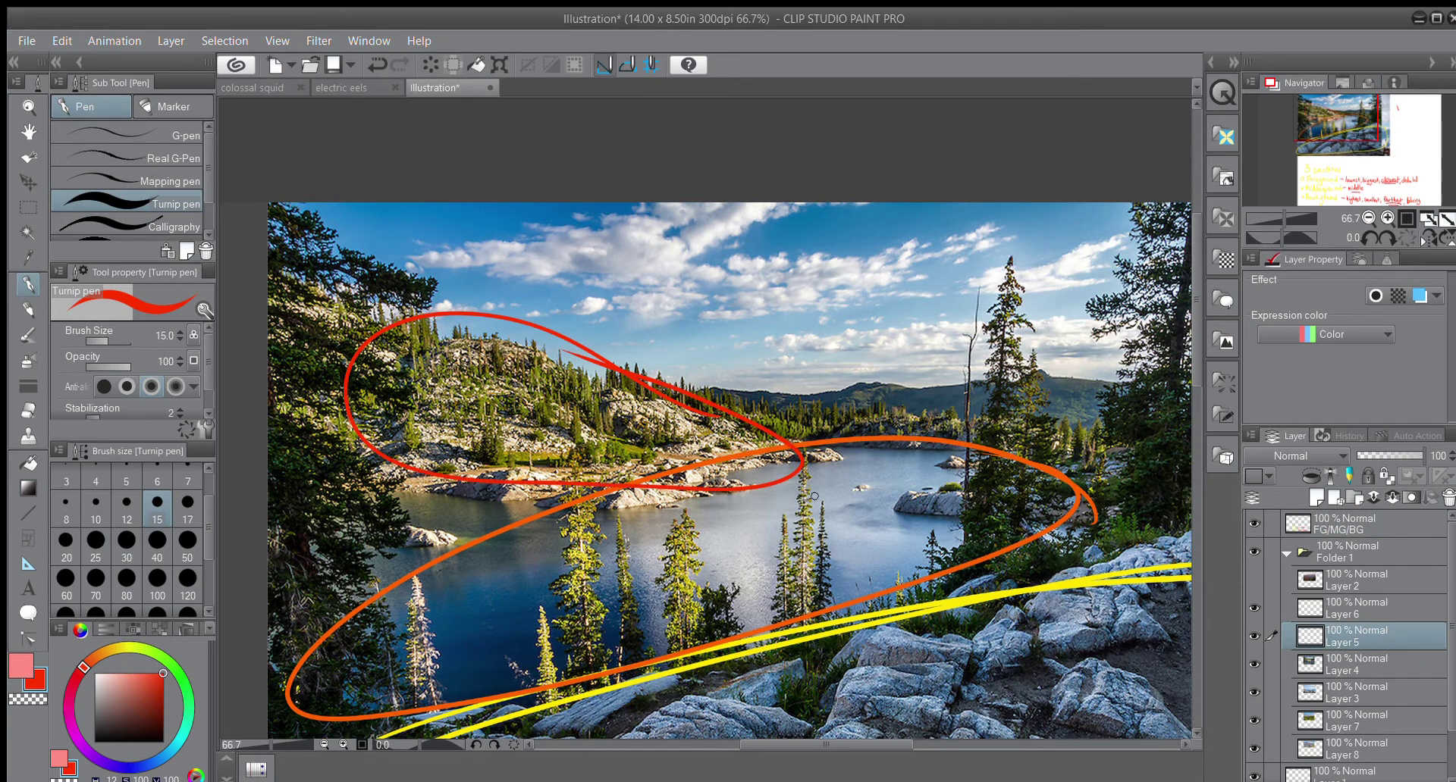
{"action": "mouse_move", "coordinate": [957, 664]}
{"action": "left_mouse_down"}
{"action": "mouse_move", "coordinate": [928, 660]}
{"action": "mouse_move", "coordinate": [812, 708]}
{"action": "mouse_move", "coordinate": [879, 730]}
{"action": "mouse_move", "coordinate": [943, 682]}
{"action": "left_mouse_up"}
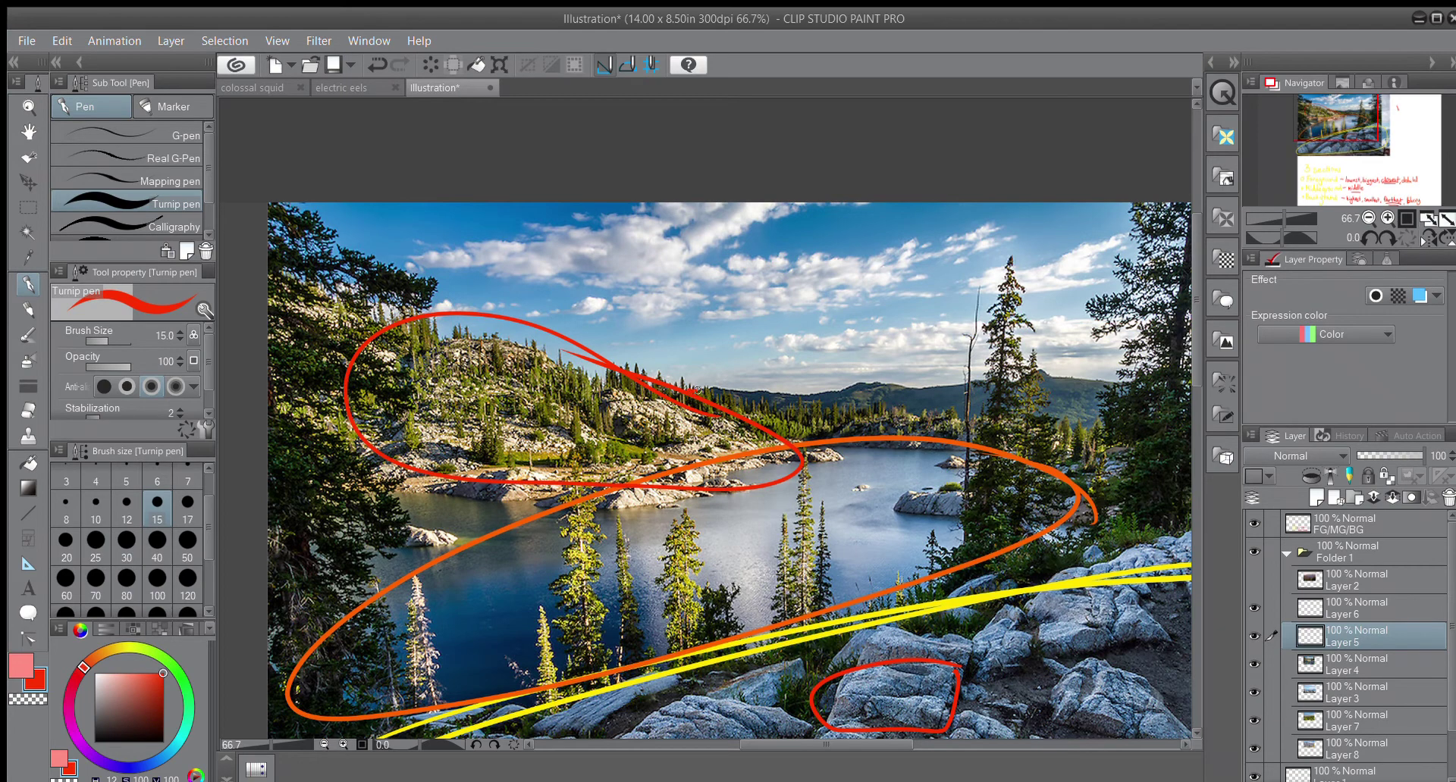
{"action": "mouse_move", "coordinate": [697, 391]}
{"action": "left_mouse_down"}
{"action": "mouse_move", "coordinate": [1120, 375]}
{"action": "mouse_move", "coordinate": [1170, 416]}
{"action": "left_mouse_up"}
{"action": "scroll", "coordinate": [884, 625], "scroll_direction": "down", "scroll_amount": 1}
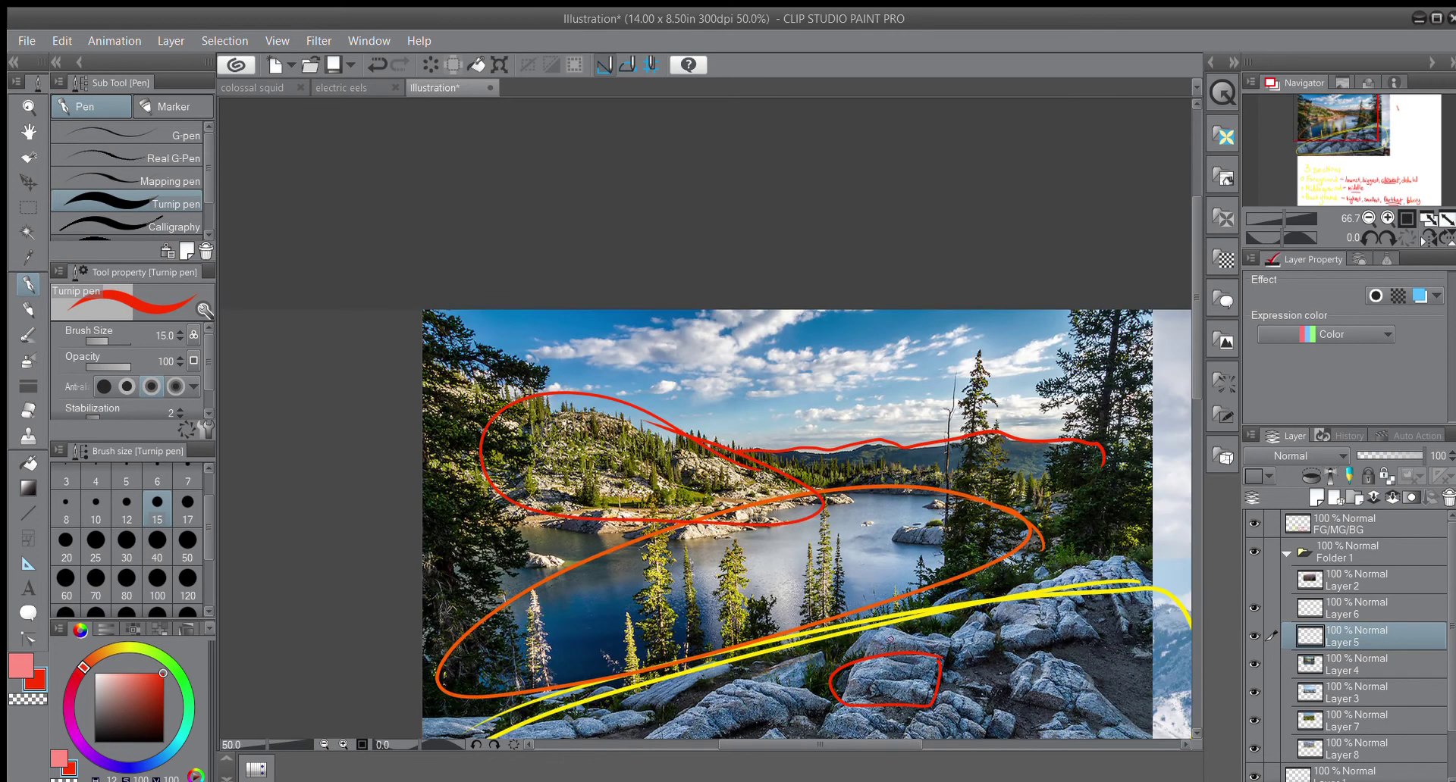
{"action": "scroll", "coordinate": [943, 629], "scroll_direction": "down", "scroll_amount": 1}
{"action": "scroll", "coordinate": [1187, 388], "scroll_direction": "down", "scroll_amount": 3}
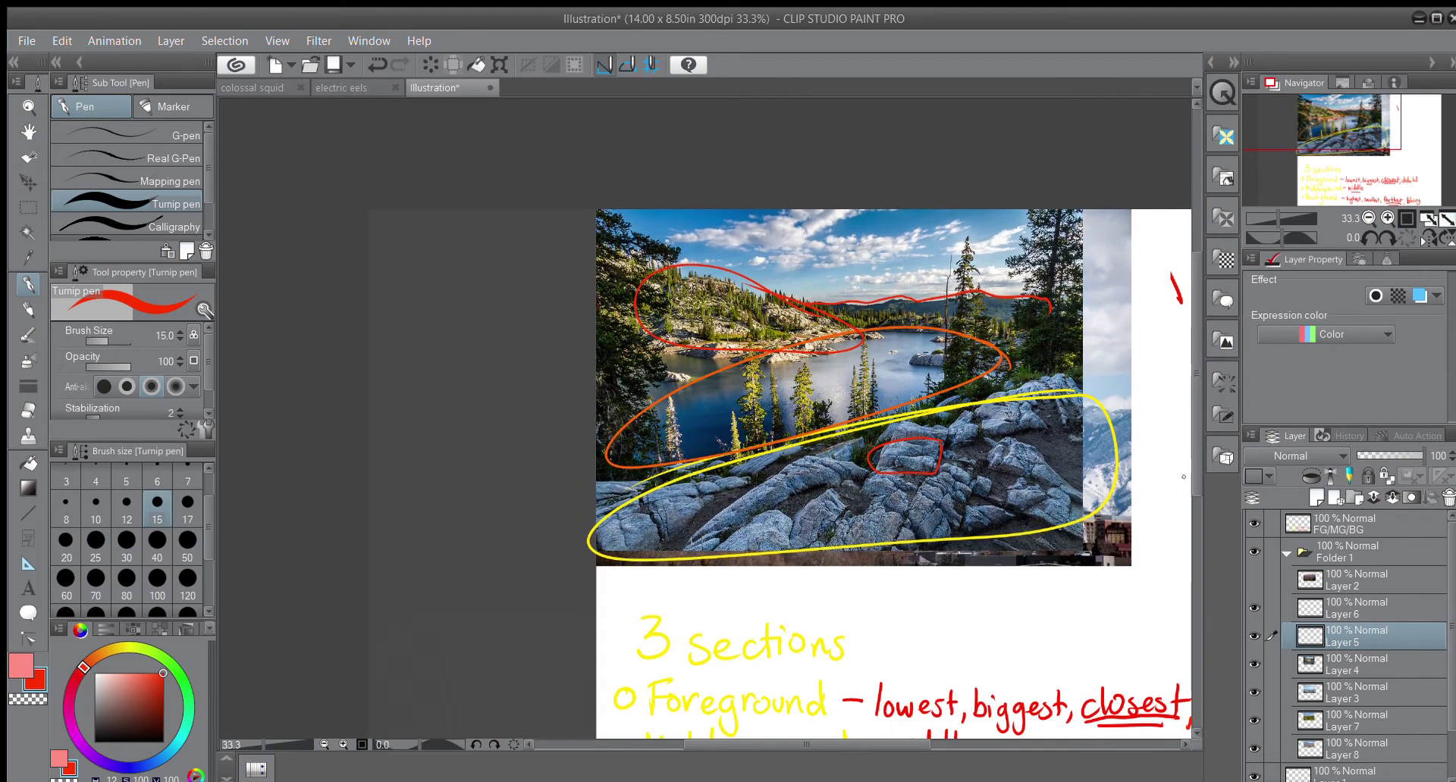
{"action": "scroll", "coordinate": [731, 657], "scroll_direction": "right", "scroll_amount": 3}
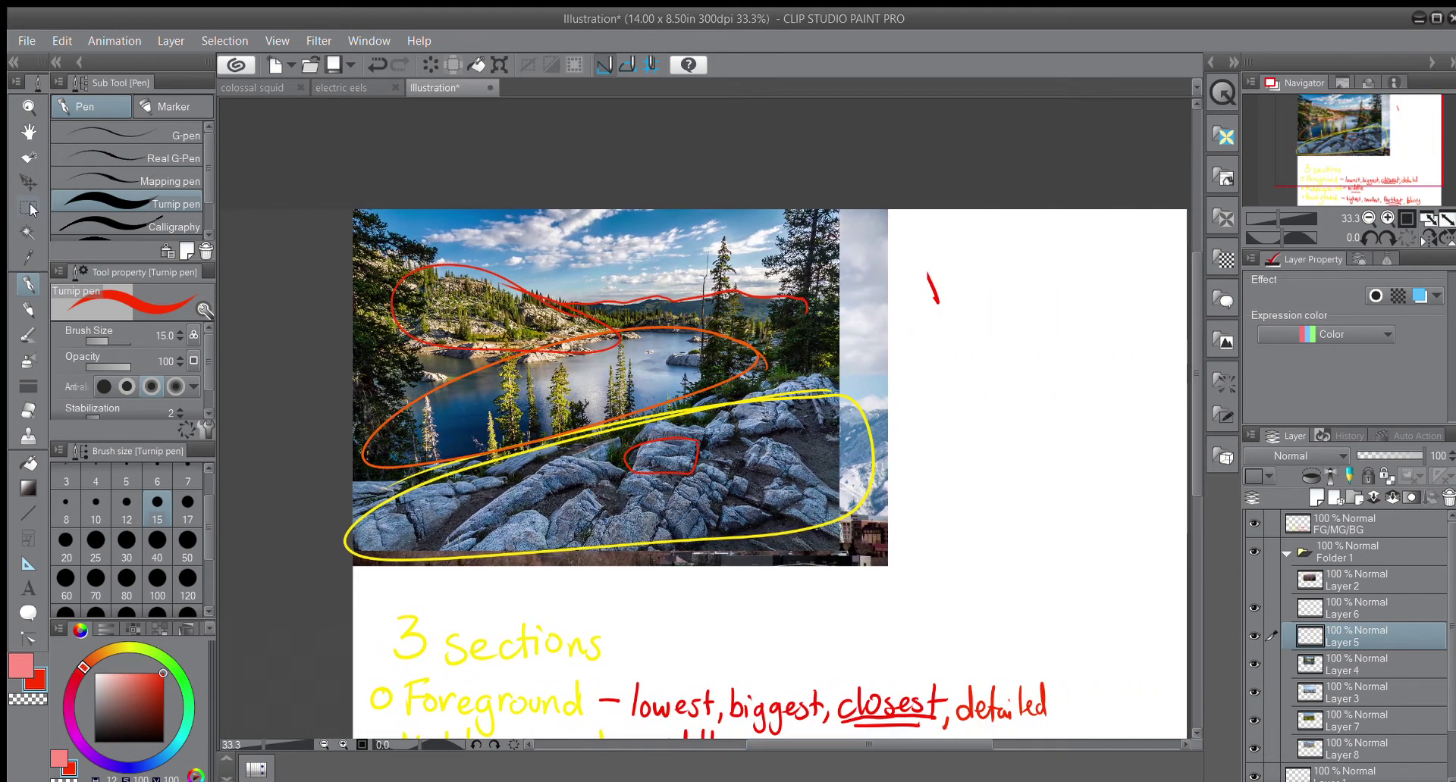
{"action": "left_click", "coordinate": [28, 207]}
Step: Rectangle-select the lake photo and clear it on the markings, photo and notes layers
{"action": "left_click_drag", "start_coordinate": [325, 185], "coordinate": [970, 586]}
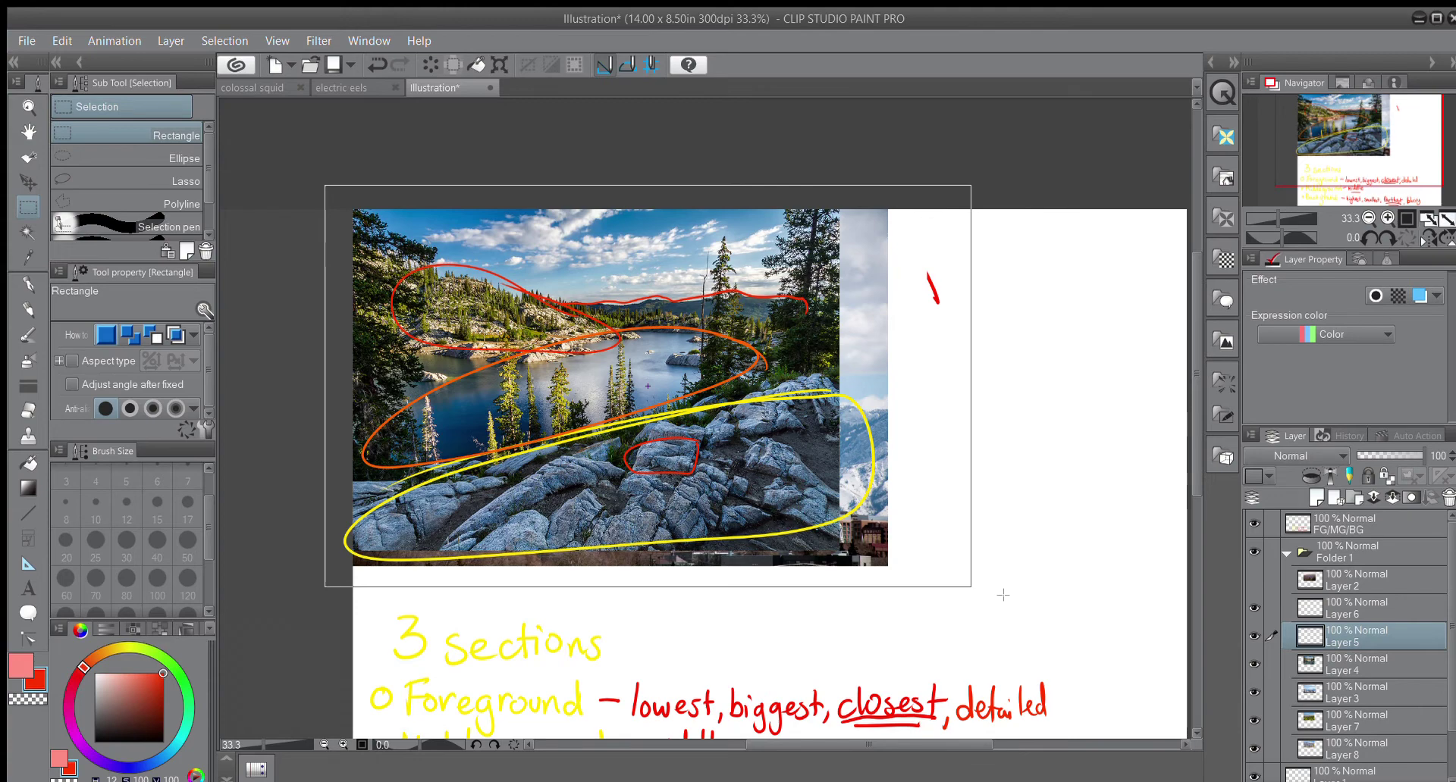
{"action": "key", "text": "Delete"}
{"action": "left_click", "coordinate": [1309, 664]}
{"action": "key", "text": "Delete"}
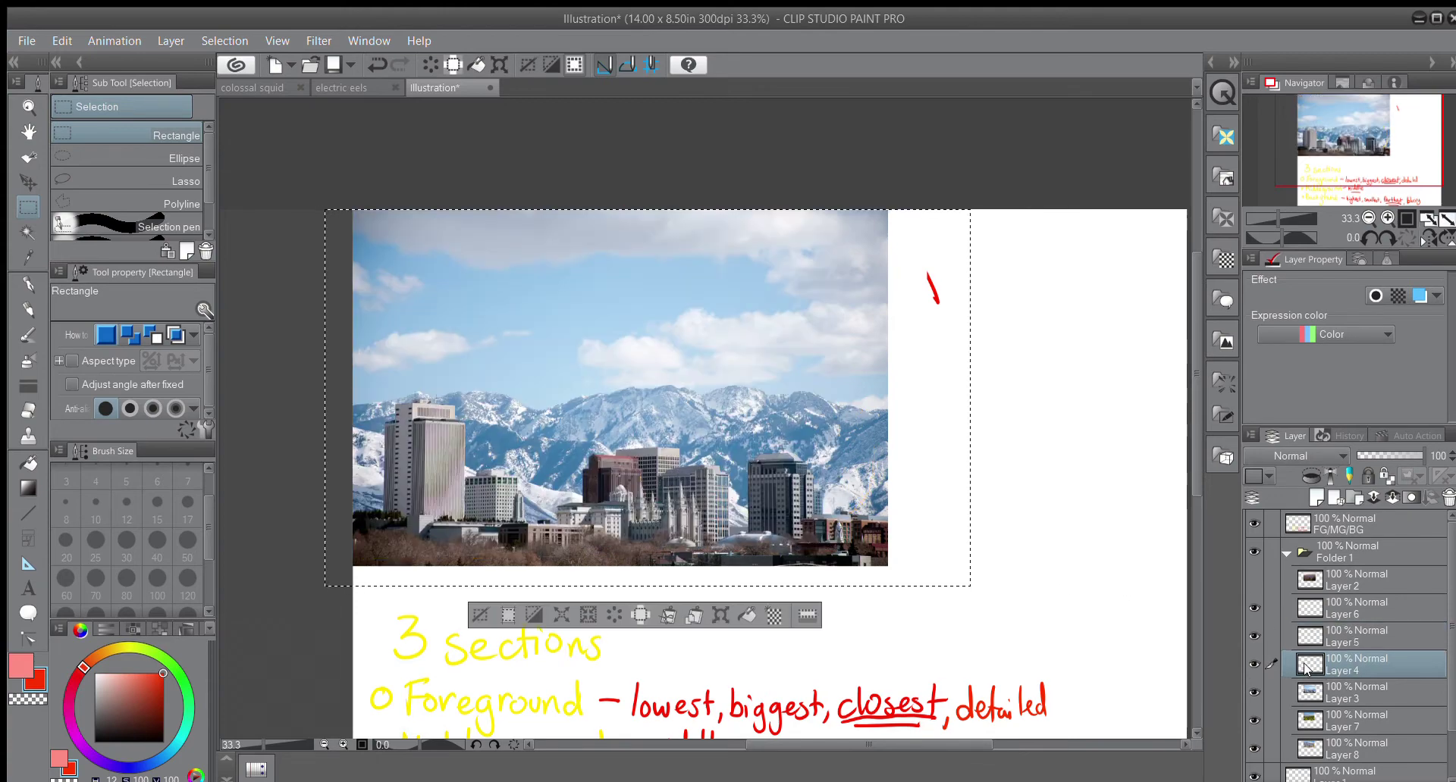
{"action": "left_click", "coordinate": [1296, 525]}
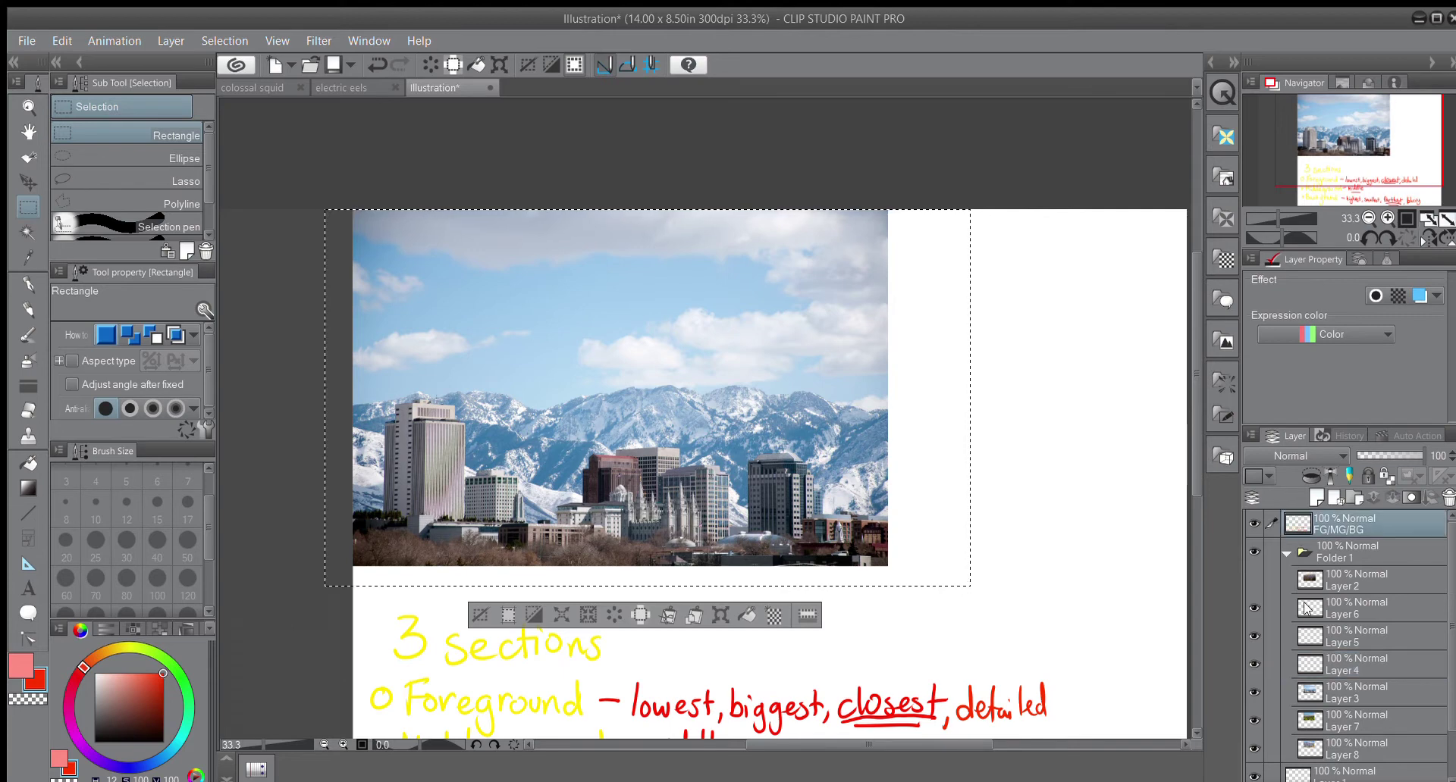
{"action": "key", "text": "Delete"}
Step: Switch to Layer 3, deselect, and set the drawing colour to yellow
{"action": "left_click", "coordinate": [1307, 693]}
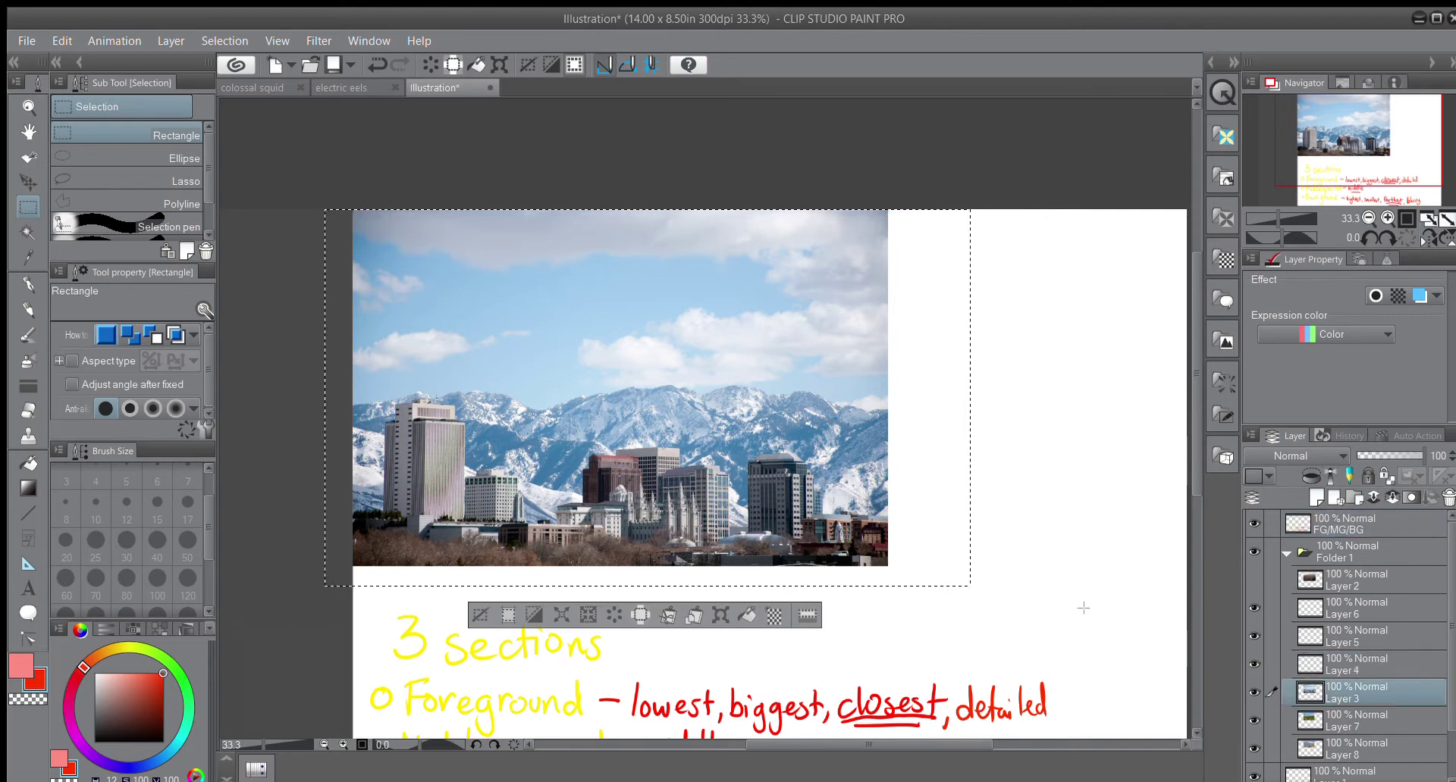
{"action": "key", "text": "ctrl+d"}
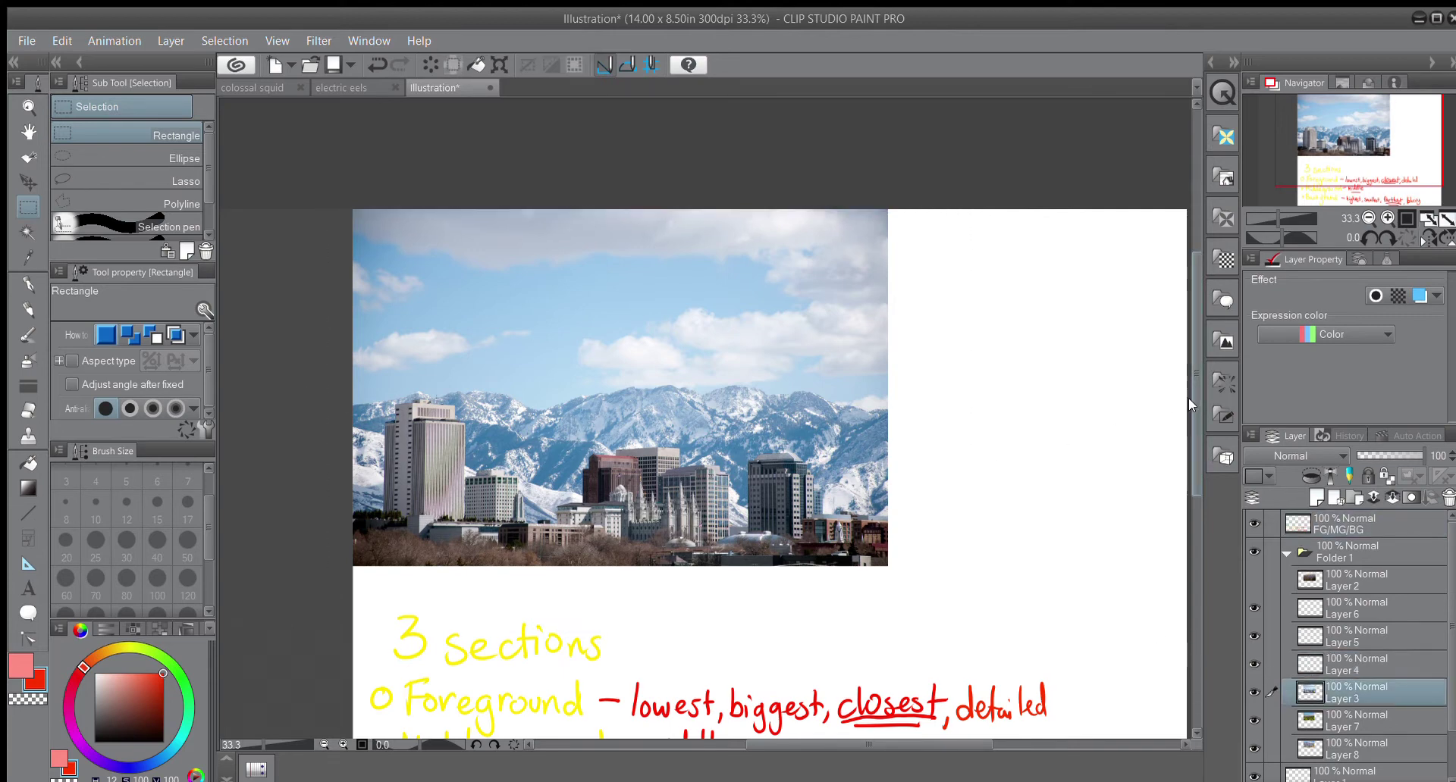
{"action": "scroll", "coordinate": [926, 475], "scroll_direction": "down", "scroll_amount": 3}
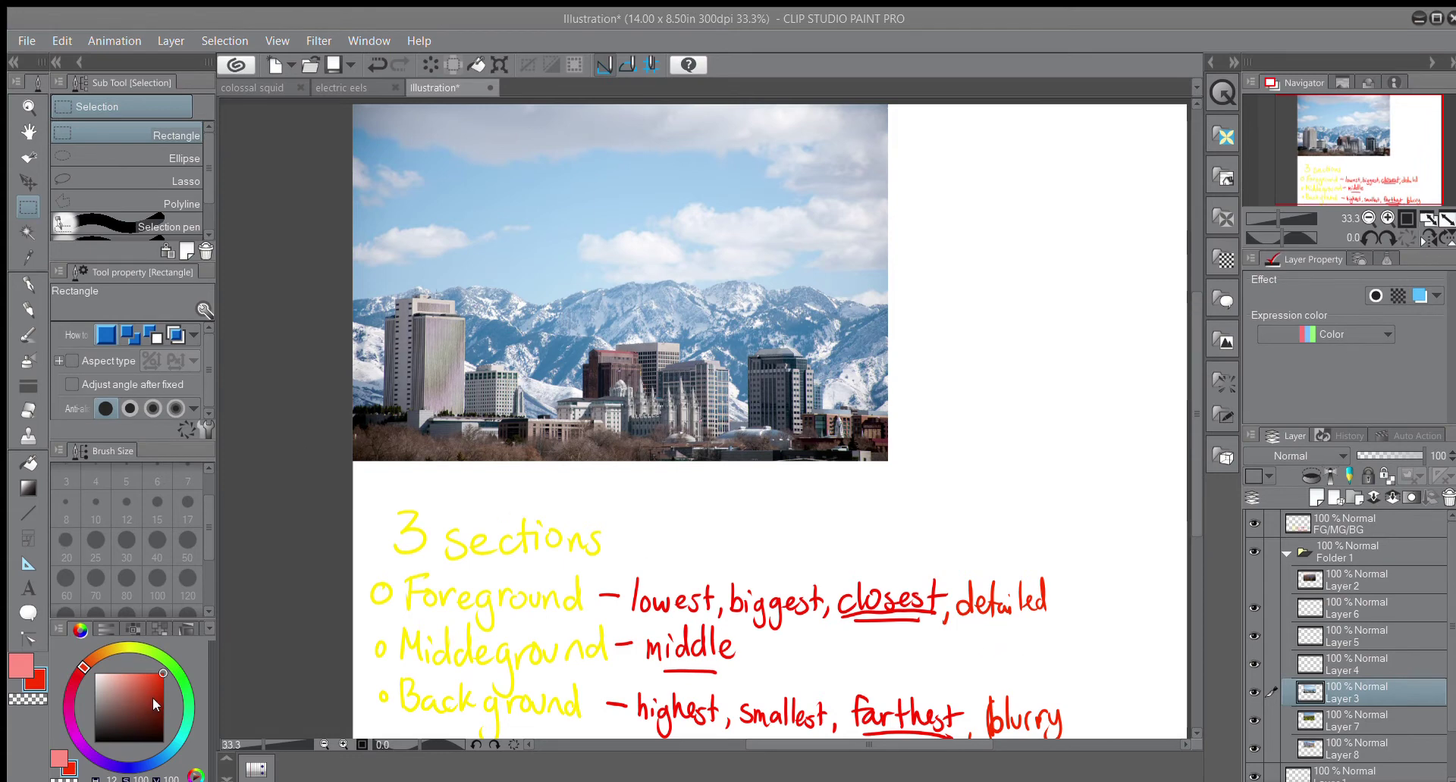
{"action": "left_click", "coordinate": [131, 654]}
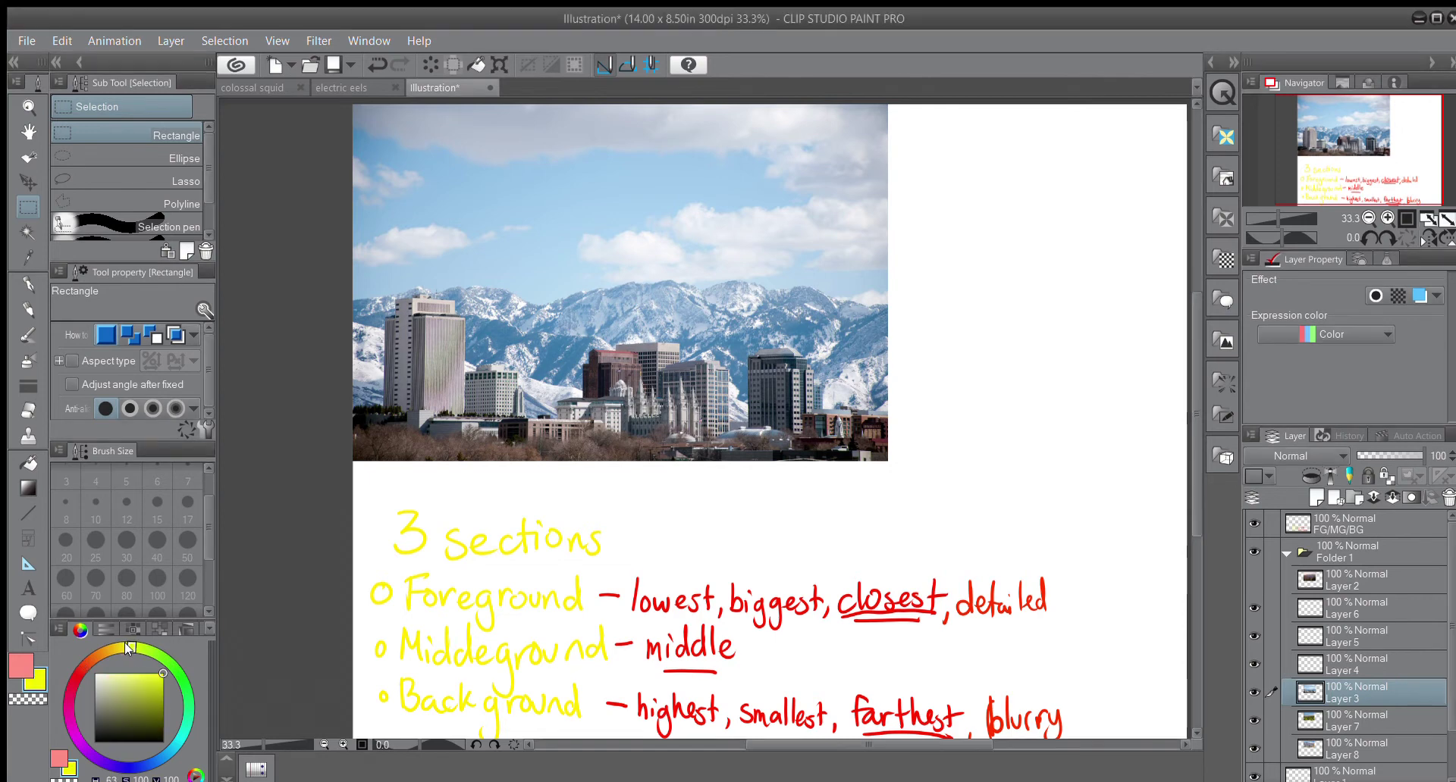
Step: With the pen, loop the treetops in yellow and outline the downtown buildings in orange
{"action": "left_click", "coordinate": [28, 284]}
{"action": "mouse_move", "coordinate": [685, 425]}
{"action": "left_mouse_down"}
{"action": "mouse_move", "coordinate": [357, 452]}
{"action": "mouse_move", "coordinate": [696, 470]}
{"action": "mouse_move", "coordinate": [618, 442]}
{"action": "mouse_move", "coordinate": [495, 438]}
{"action": "left_mouse_up"}
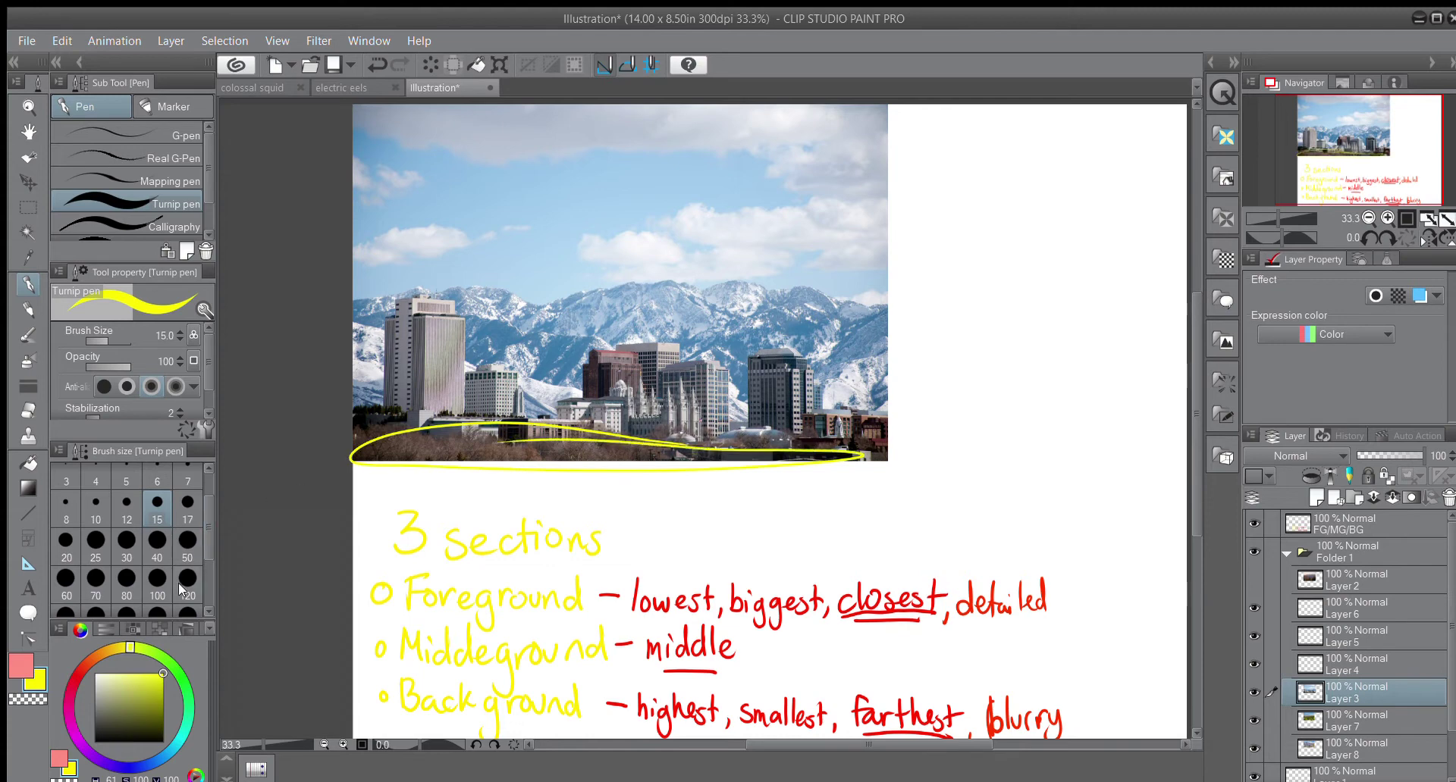
{"action": "left_click", "coordinate": [97, 656]}
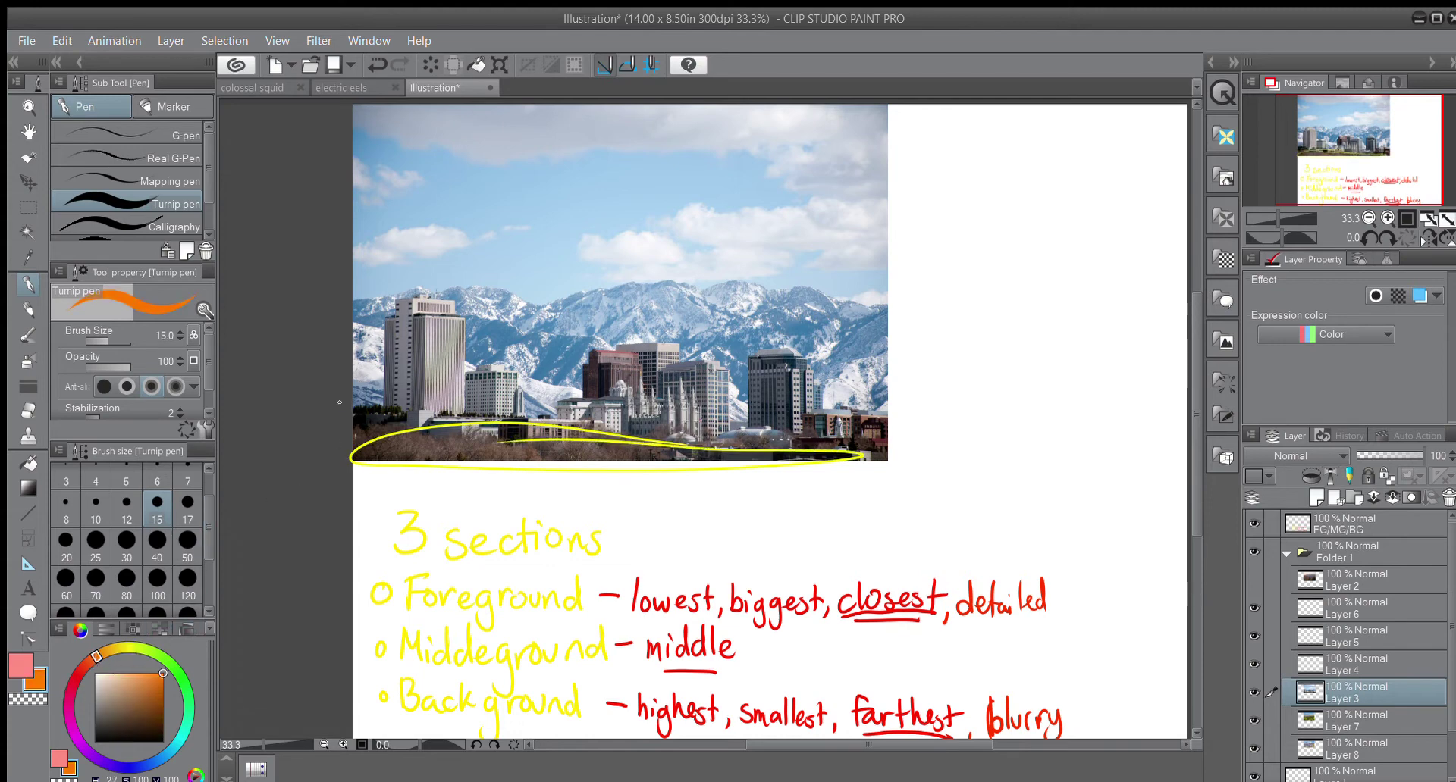
{"action": "mouse_move", "coordinate": [339, 402]}
{"action": "left_mouse_down"}
{"action": "mouse_move", "coordinate": [436, 292]}
{"action": "mouse_move", "coordinate": [551, 411]}
{"action": "mouse_move", "coordinate": [578, 379]}
{"action": "mouse_move", "coordinate": [671, 337]}
{"action": "mouse_move", "coordinate": [822, 366]}
{"action": "mouse_move", "coordinate": [906, 420]}
{"action": "left_mouse_up"}
Step: In red, trace the mountain ridge, add three dashes beside the photo, and sketch a tree
{"action": "left_click", "coordinate": [84, 668]}
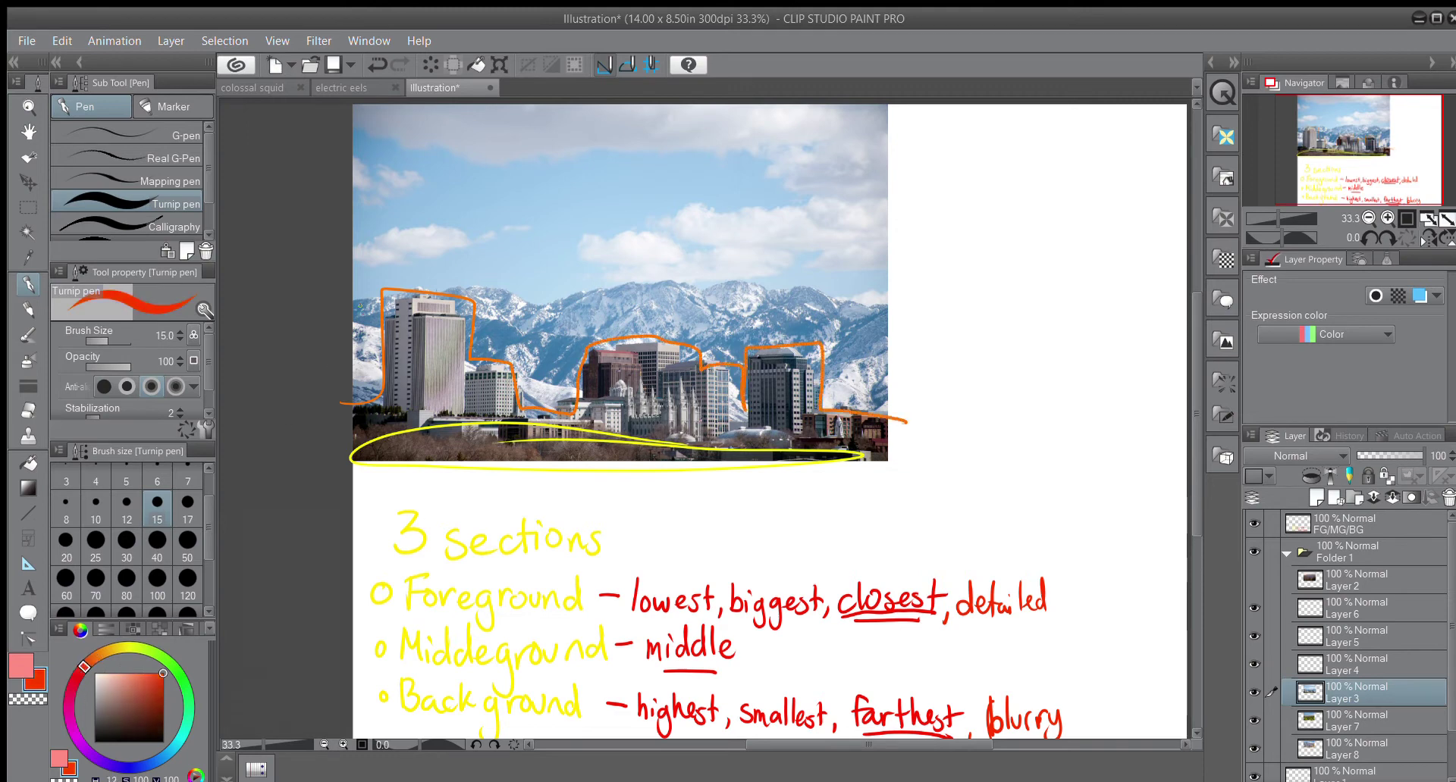
{"action": "mouse_move", "coordinate": [320, 319]}
{"action": "left_mouse_down"}
{"action": "mouse_move", "coordinate": [482, 272]}
{"action": "mouse_move", "coordinate": [555, 312]}
{"action": "mouse_move", "coordinate": [620, 281]}
{"action": "mouse_move", "coordinate": [907, 315]}
{"action": "left_mouse_up"}
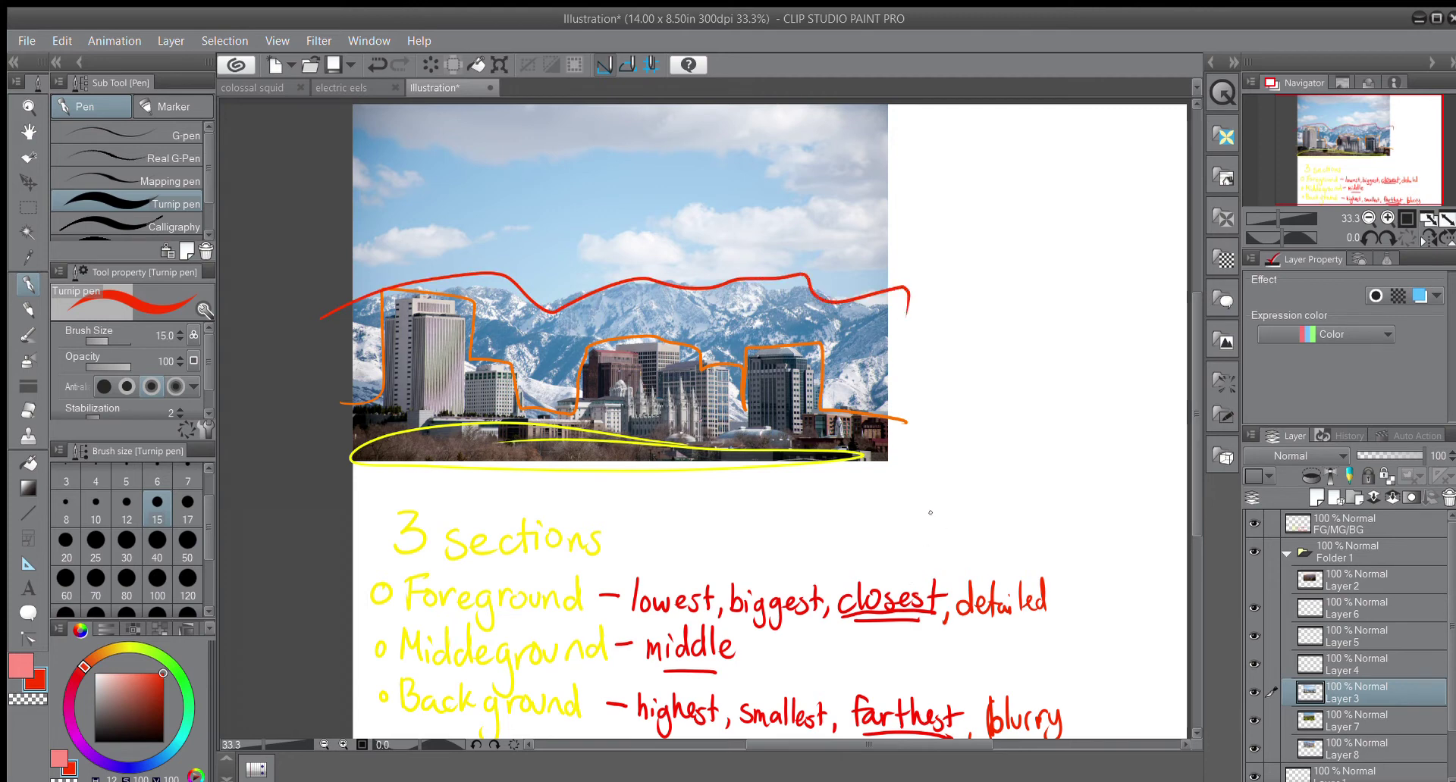
{"action": "left_click_drag", "start_coordinate": [925, 309], "coordinate": [1003, 314]}
{"action": "left_click_drag", "start_coordinate": [929, 423], "coordinate": [1035, 418]}
{"action": "left_click_drag", "start_coordinate": [910, 463], "coordinate": [1027, 458]}
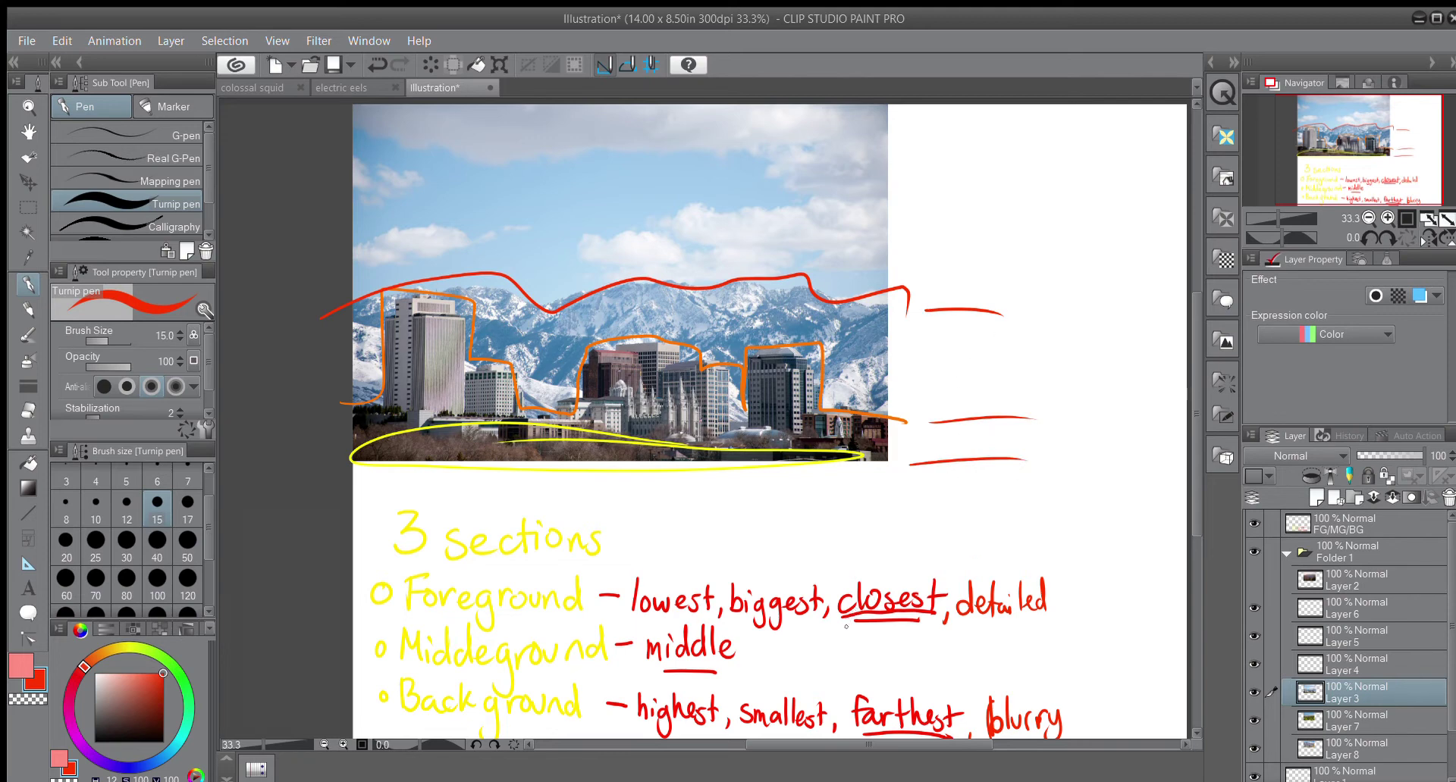
{"action": "scroll", "coordinate": [1183, 493], "scroll_direction": "up", "scroll_amount": 3}
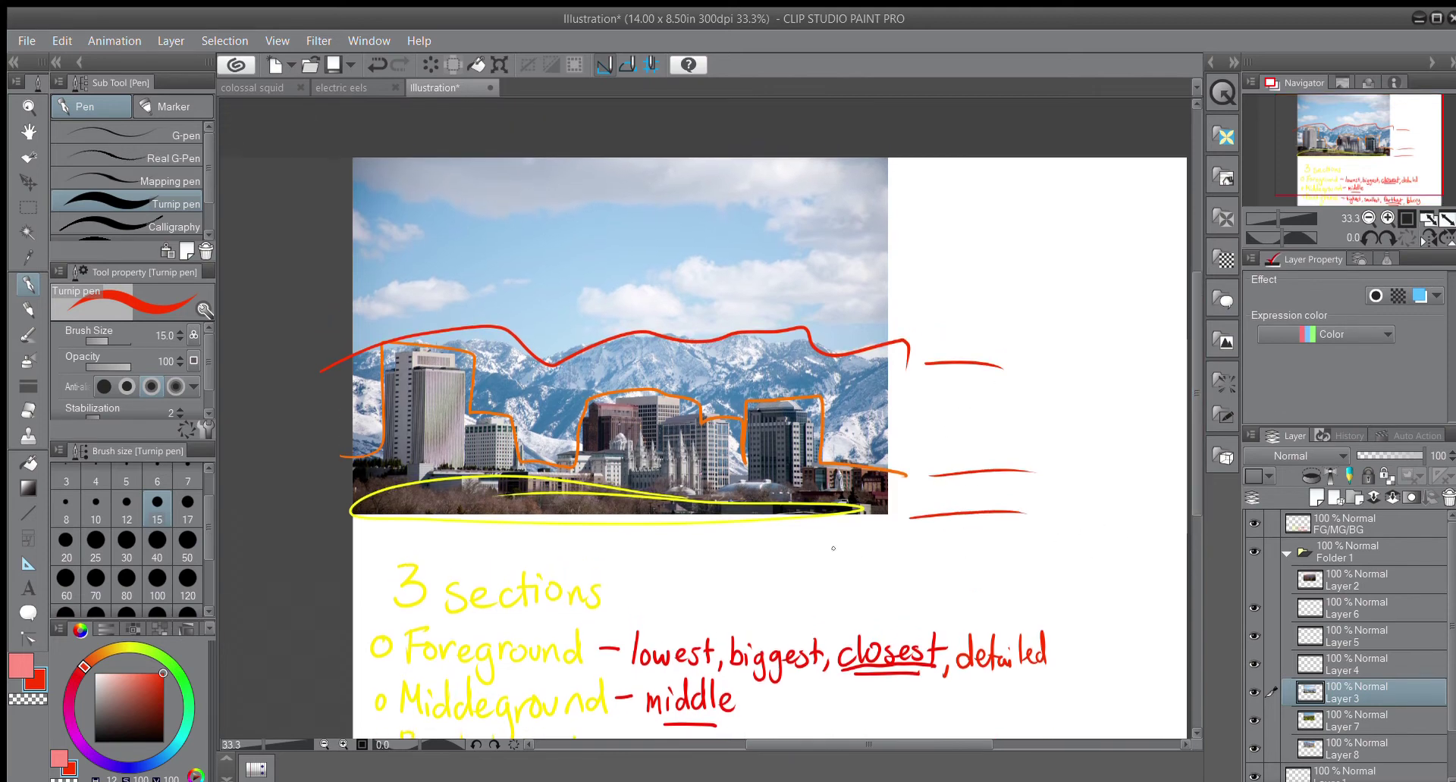
{"action": "mouse_move", "coordinate": [812, 537]}
{"action": "left_mouse_down"}
{"action": "mouse_move", "coordinate": [828, 317]}
{"action": "mouse_move", "coordinate": [785, 394]}
{"action": "left_mouse_up"}
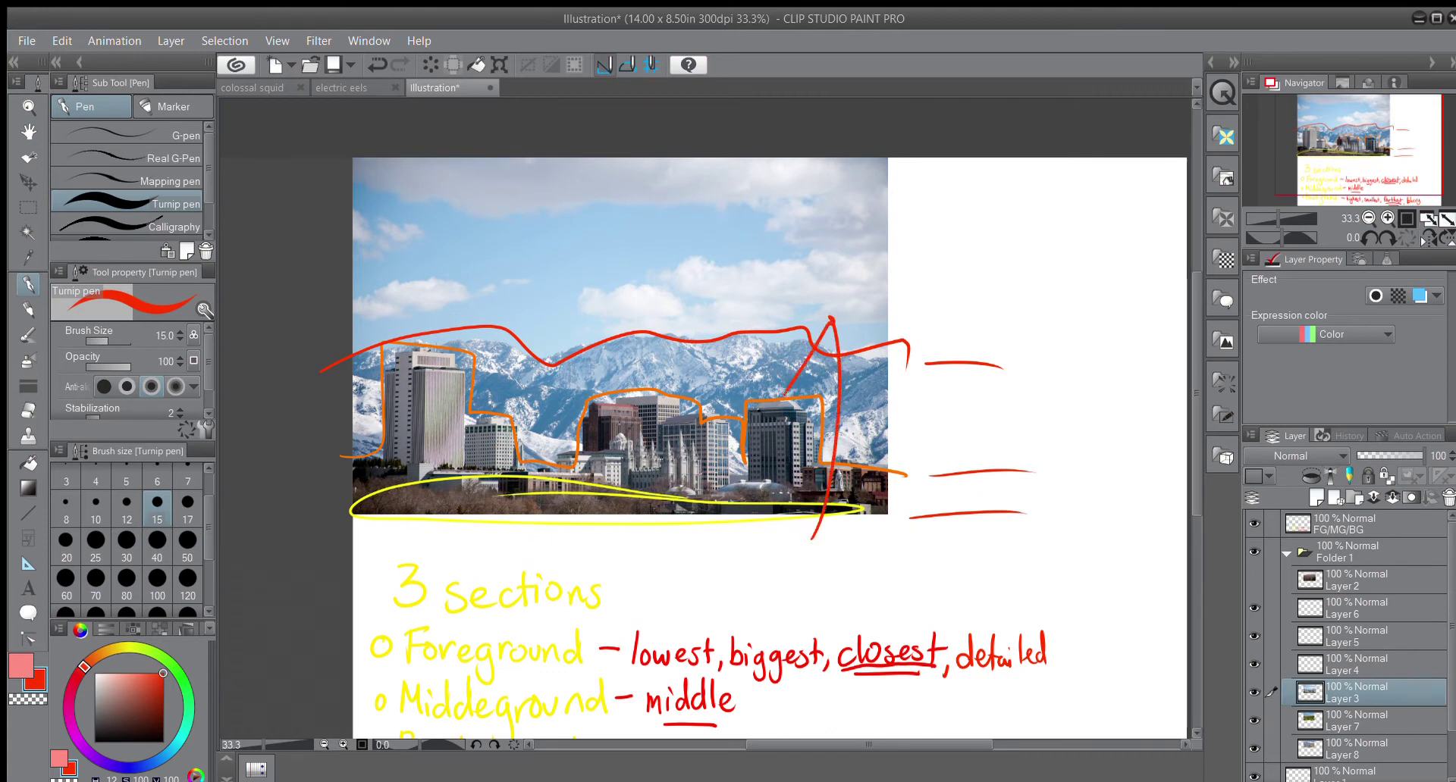
{"action": "mouse_move", "coordinate": [834, 339]}
{"action": "left_mouse_down"}
{"action": "mouse_move", "coordinate": [767, 508]}
{"action": "mouse_move", "coordinate": [877, 406]}
{"action": "mouse_move", "coordinate": [910, 493]}
{"action": "left_mouse_up"}
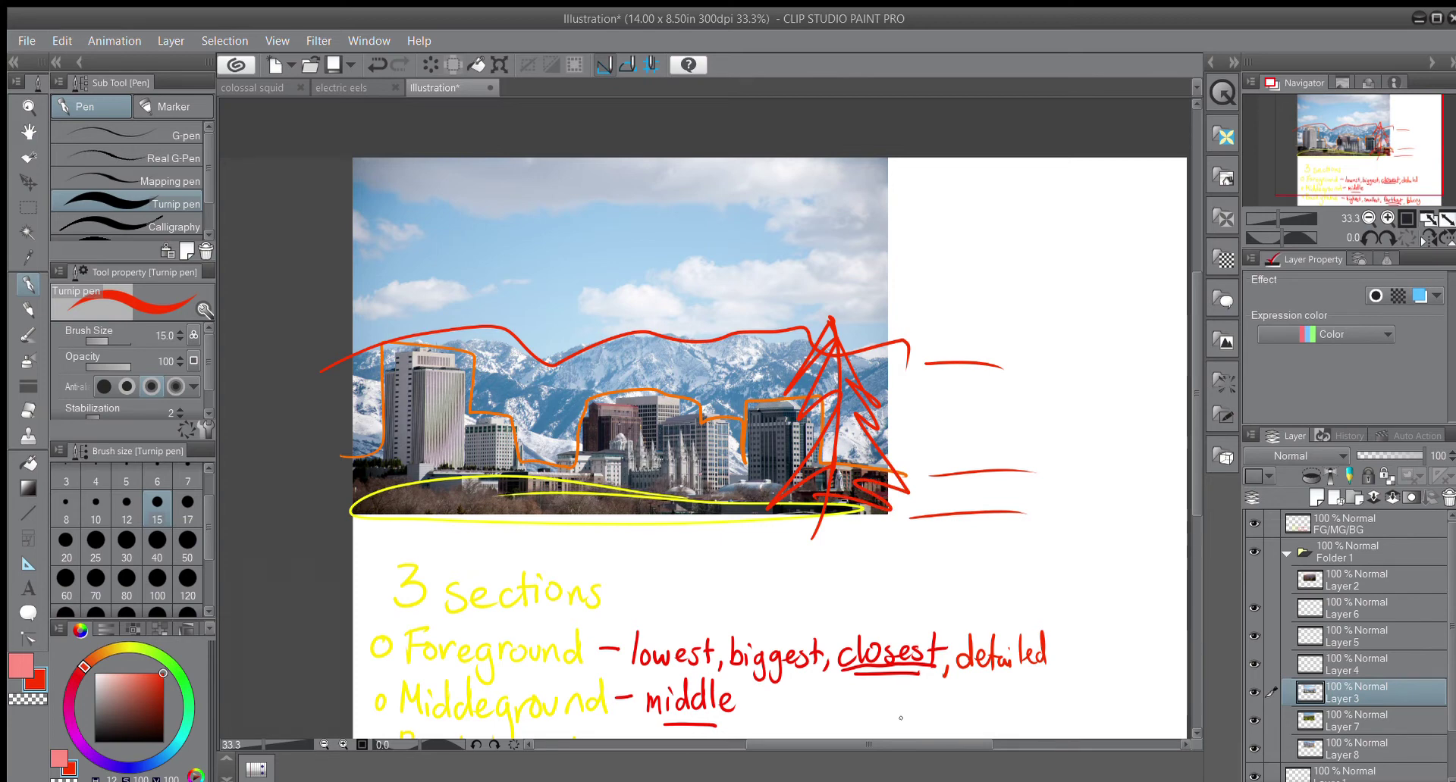
{"action": "left_click", "coordinate": [29, 207]}
Step: Select and delete the city photo with its markings, then deselect
{"action": "left_click_drag", "start_coordinate": [302, 143], "coordinate": [1052, 545]}
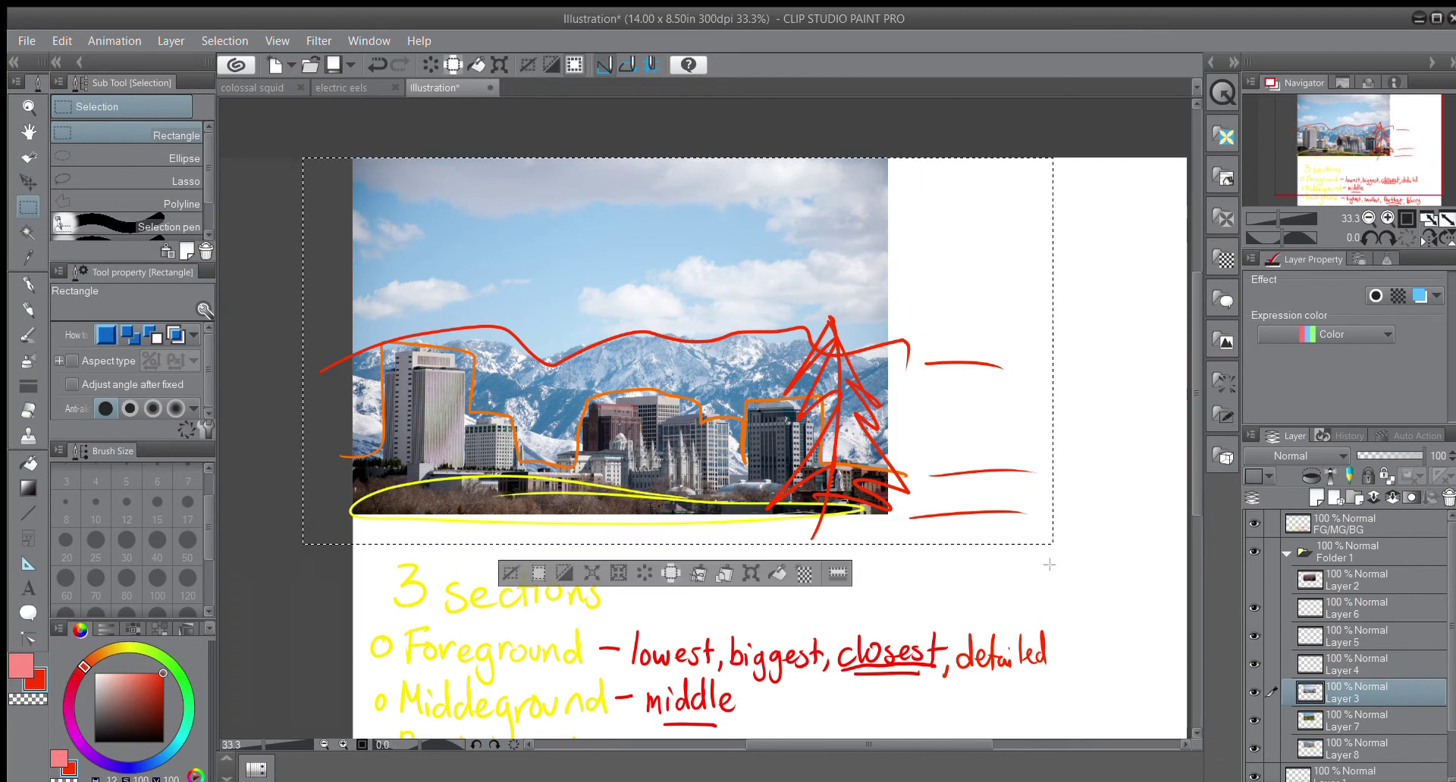
{"action": "key", "text": "Delete"}
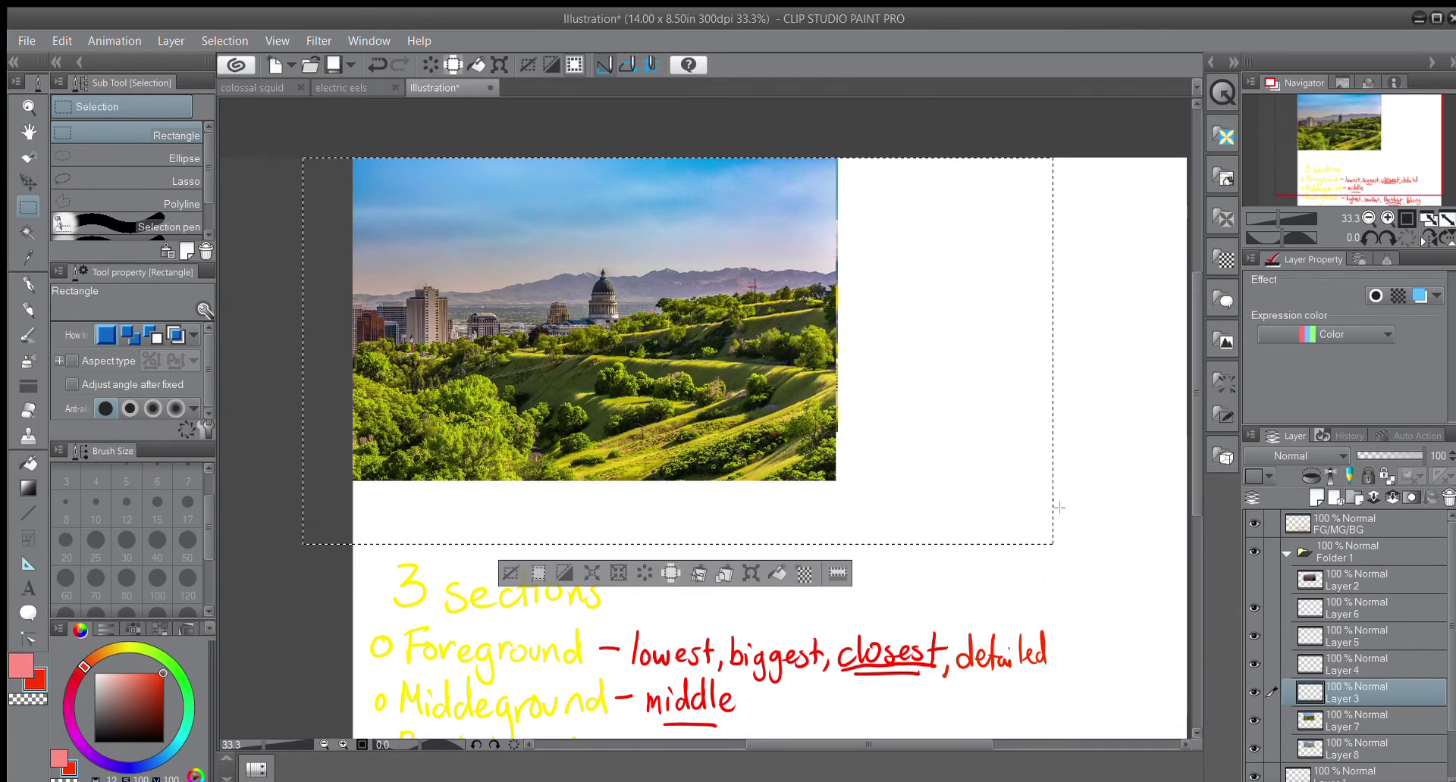
{"action": "left_click", "coordinate": [1065, 477]}
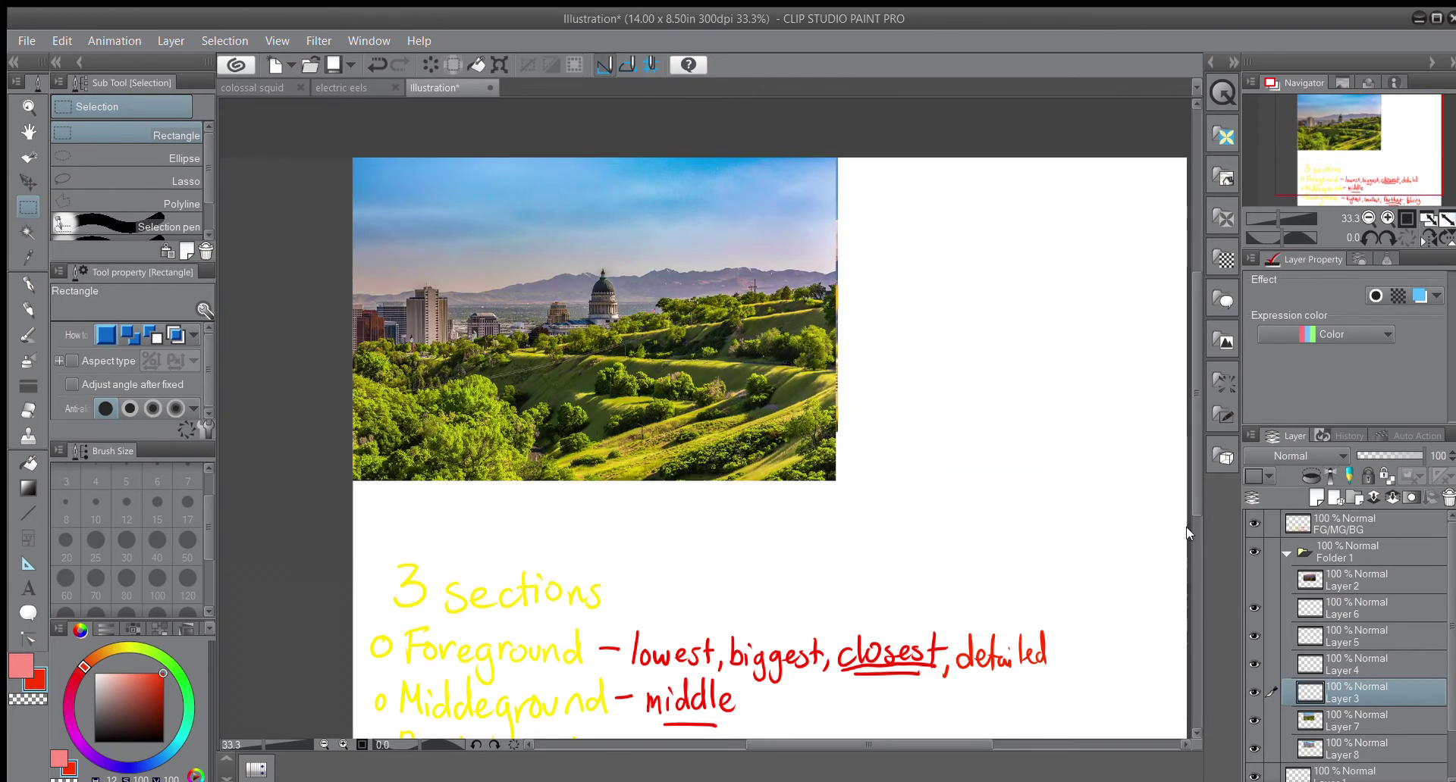
{"action": "scroll", "coordinate": [1188, 494], "scroll_direction": "down", "scroll_amount": 2}
{"action": "scroll", "coordinate": [1188, 494], "scroll_direction": "down", "scroll_amount": 1}
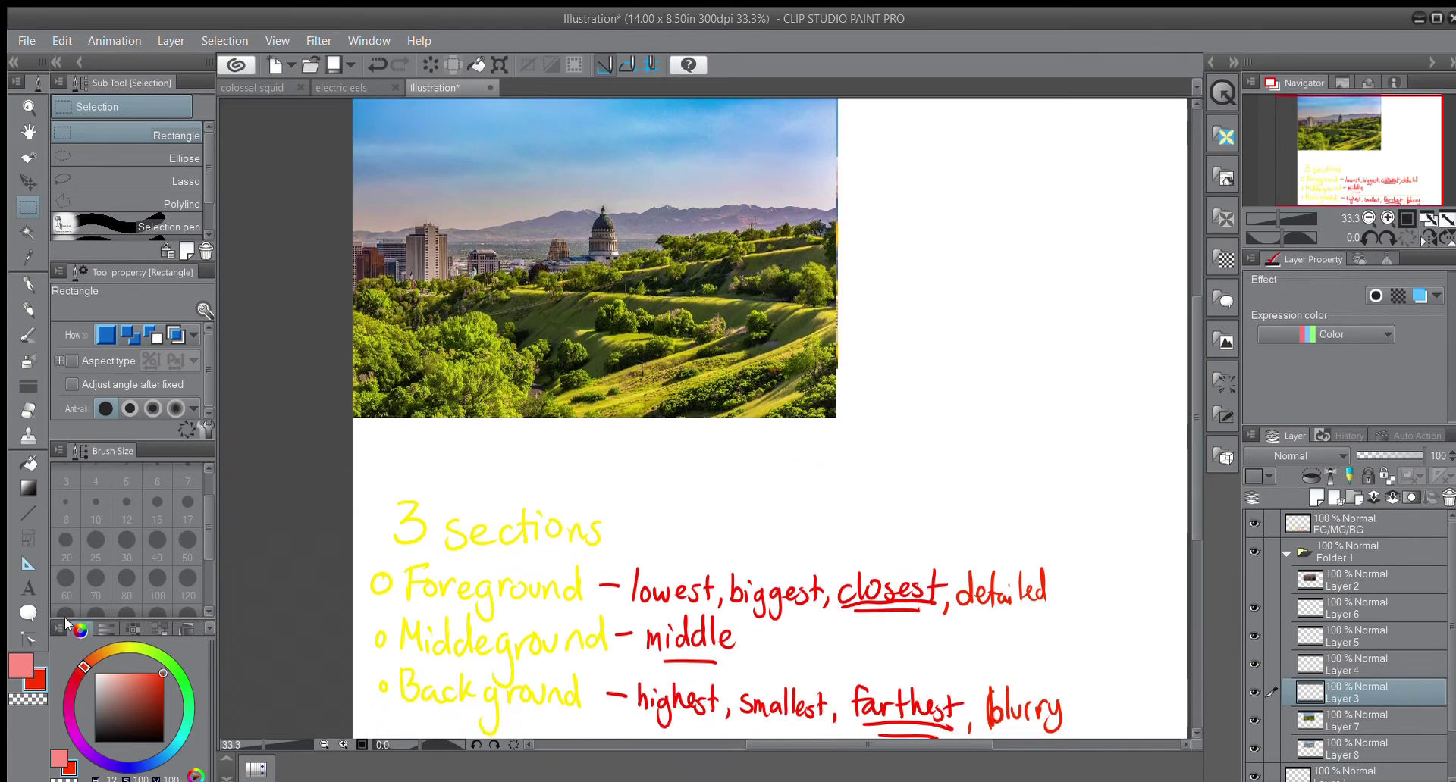
Step: On the FG/MG/BG layer, begin writing 'Atmospheric' in orange after '3 sections'
{"action": "left_click", "coordinate": [28, 285]}
{"action": "left_click", "coordinate": [105, 650]}
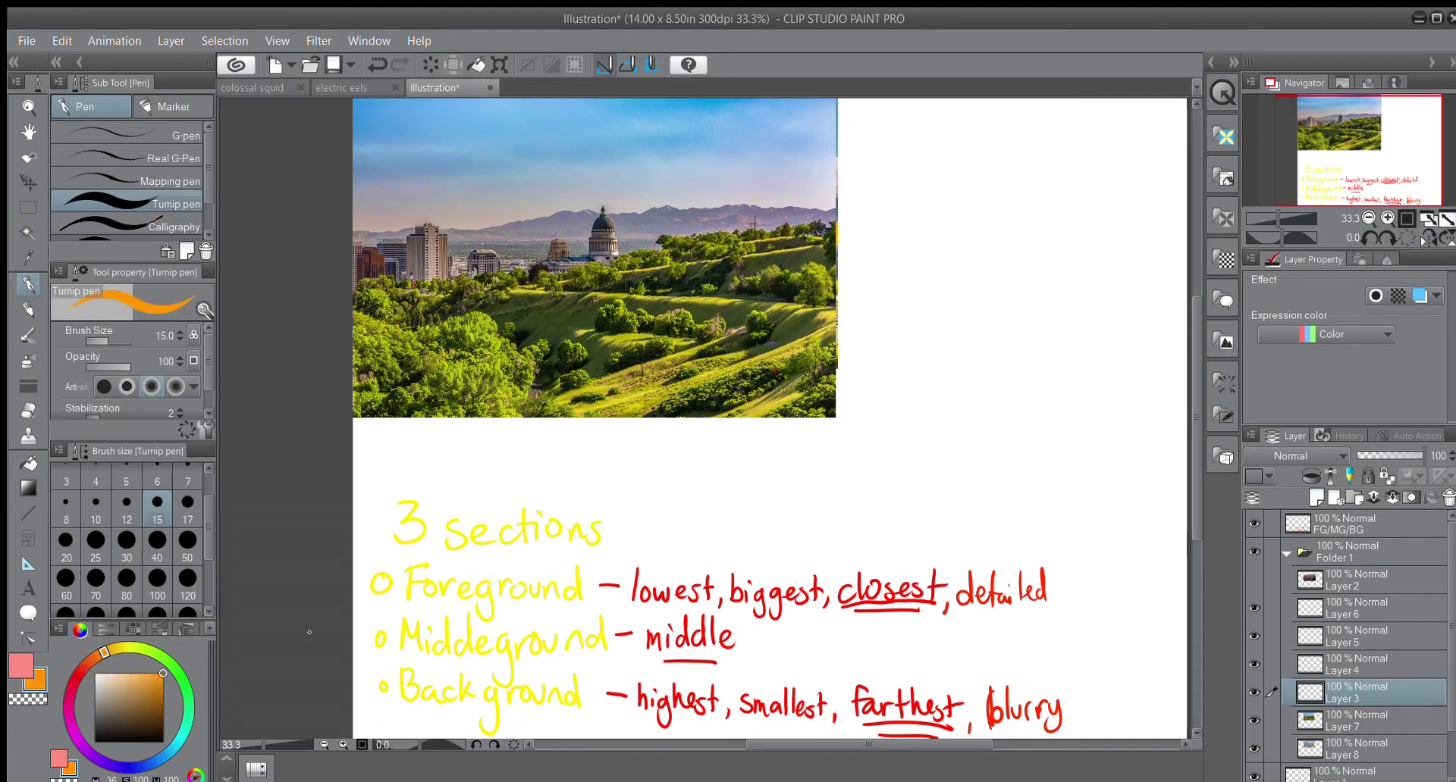
{"action": "left_click", "coordinate": [1335, 523]}
{"action": "left_click_drag", "start_coordinate": [641, 490], "coordinate": [635, 543]}
{"action": "mouse_move", "coordinate": [642, 491]}
{"action": "left_mouse_down"}
{"action": "mouse_move", "coordinate": [659, 543]}
{"action": "mouse_move", "coordinate": [666, 517]}
{"action": "left_mouse_up"}
{"action": "mouse_move", "coordinate": [667, 488]}
{"action": "left_mouse_down"}
{"action": "mouse_move", "coordinate": [664, 541]}
{"action": "mouse_move", "coordinate": [685, 513]}
{"action": "left_mouse_up"}
{"action": "mouse_move", "coordinate": [682, 540]}
{"action": "left_mouse_down"}
{"action": "mouse_move", "coordinate": [730, 505]}
{"action": "mouse_move", "coordinate": [742, 541]}
{"action": "mouse_move", "coordinate": [739, 516]}
{"action": "mouse_move", "coordinate": [797, 502]}
{"action": "left_mouse_up"}
{"action": "mouse_move", "coordinate": [802, 516]}
{"action": "left_mouse_down"}
{"action": "mouse_move", "coordinate": [801, 500]}
{"action": "mouse_move", "coordinate": [811, 519]}
{"action": "left_mouse_up"}
{"action": "mouse_move", "coordinate": [843, 474]}
{"action": "left_mouse_down"}
{"action": "mouse_move", "coordinate": [846, 516]}
{"action": "mouse_move", "coordinate": [869, 476]}
{"action": "left_mouse_up"}
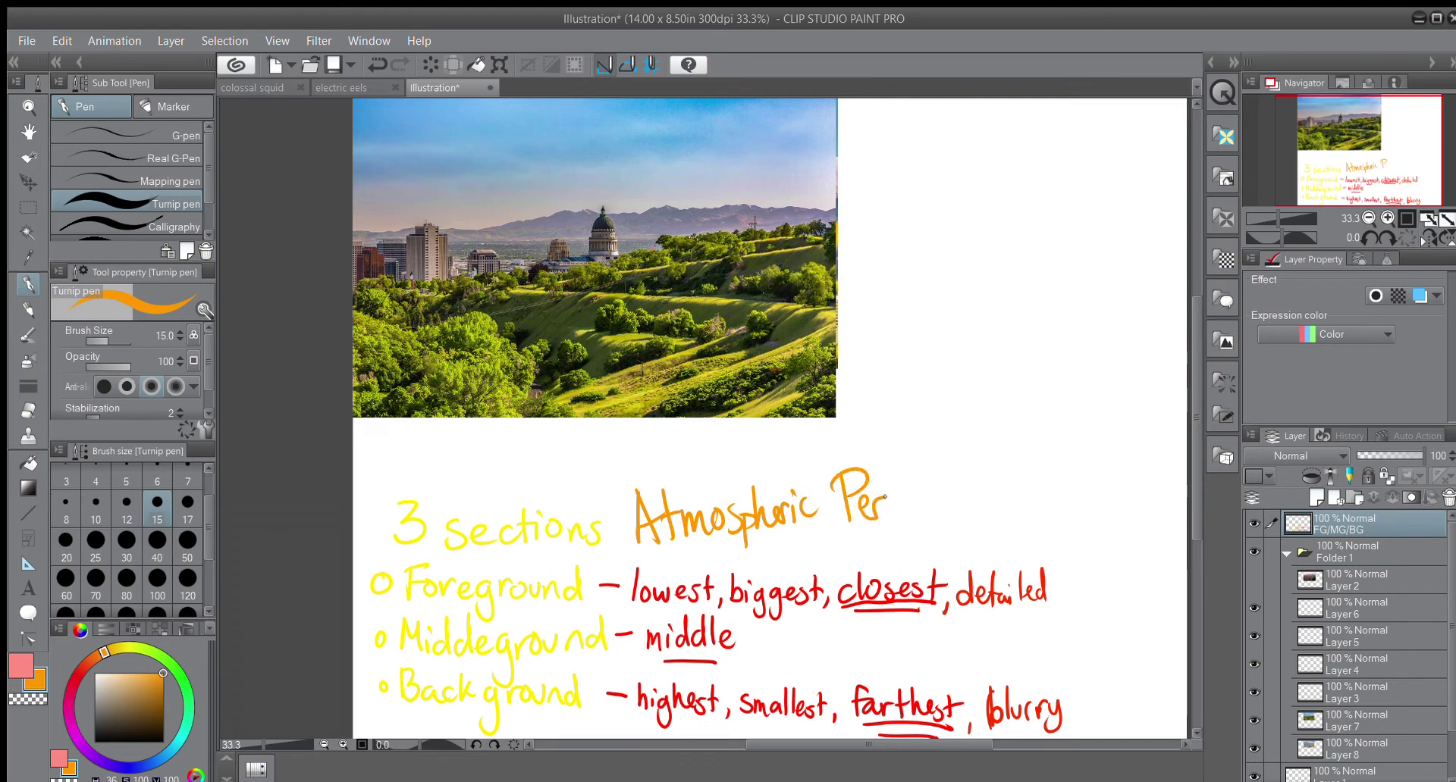
Step: Finish the orange heading by writing 'Perspective'
{"action": "left_click_drag", "start_coordinate": [893, 496], "coordinate": [880, 519]}
{"action": "left_click_drag", "start_coordinate": [903, 497], "coordinate": [906, 539]}
{"action": "left_click_drag", "start_coordinate": [900, 502], "coordinate": [939, 515]}
{"action": "left_click_drag", "start_coordinate": [954, 500], "coordinate": [941, 517]}
{"action": "left_click_drag", "start_coordinate": [957, 470], "coordinate": [958, 523]}
{"action": "left_click_drag", "start_coordinate": [949, 495], "coordinate": [988, 491]}
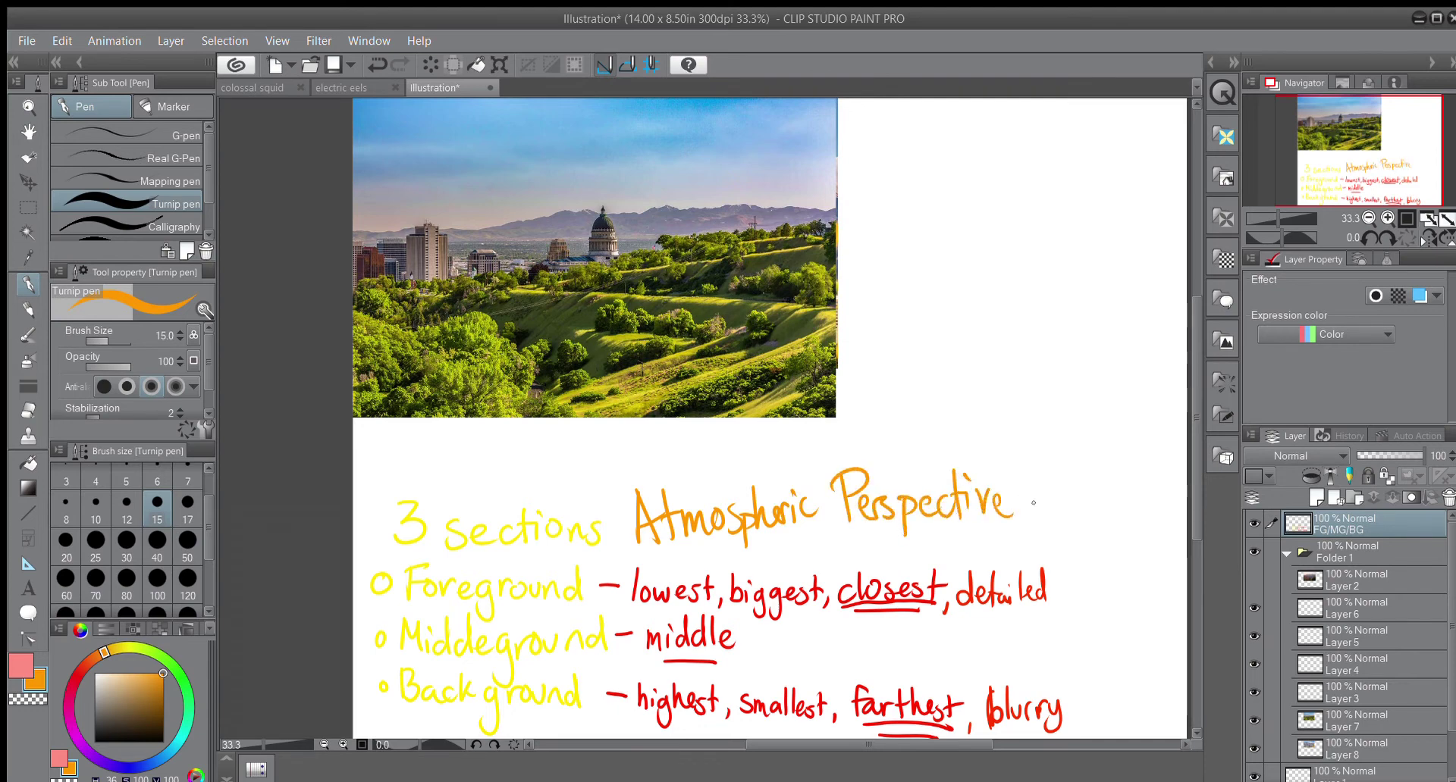
{"action": "scroll", "coordinate": [1187, 402], "scroll_direction": "up", "scroll_amount": 2}
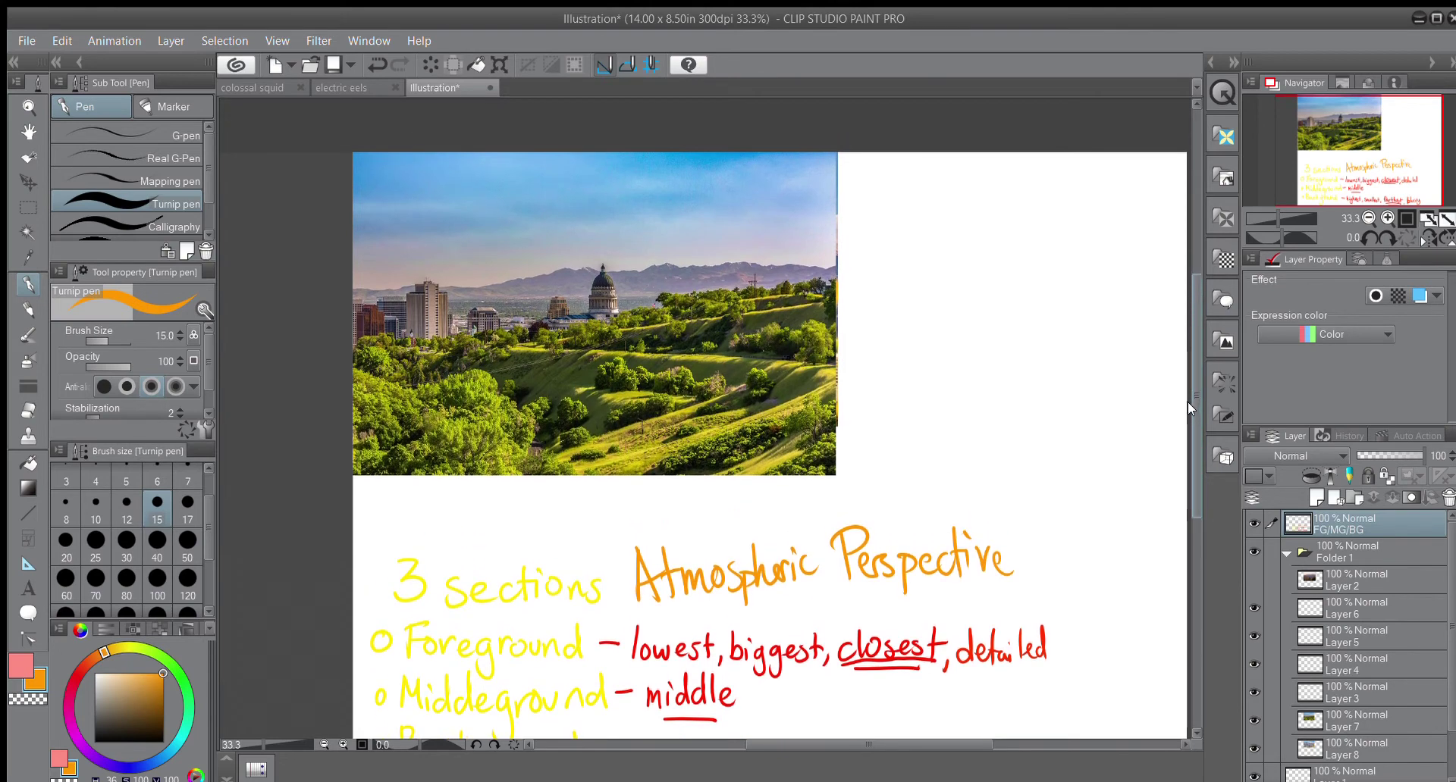
{"action": "scroll", "coordinate": [1187, 402], "scroll_direction": "down", "scroll_amount": 2}
Step: Underline 'Atmospheric', and draw then undo a circle around 'blurry'
{"action": "left_click_drag", "start_coordinate": [650, 574], "coordinate": [812, 561]}
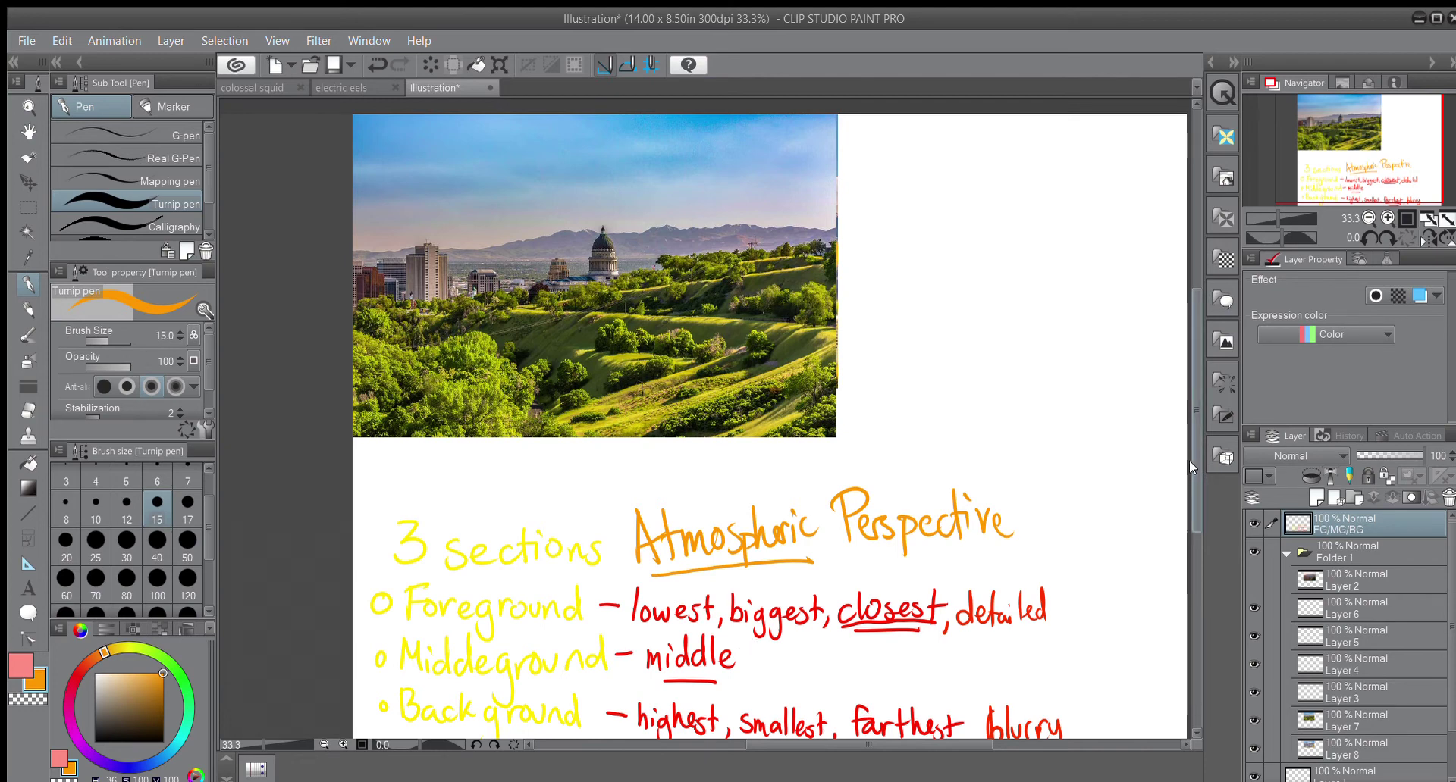
{"action": "scroll", "coordinate": [1189, 461], "scroll_direction": "down", "scroll_amount": 3}
{"action": "mouse_move", "coordinate": [982, 590]}
{"action": "left_mouse_down"}
{"action": "mouse_move", "coordinate": [991, 635]}
{"action": "mouse_move", "coordinate": [1077, 617]}
{"action": "left_mouse_up"}
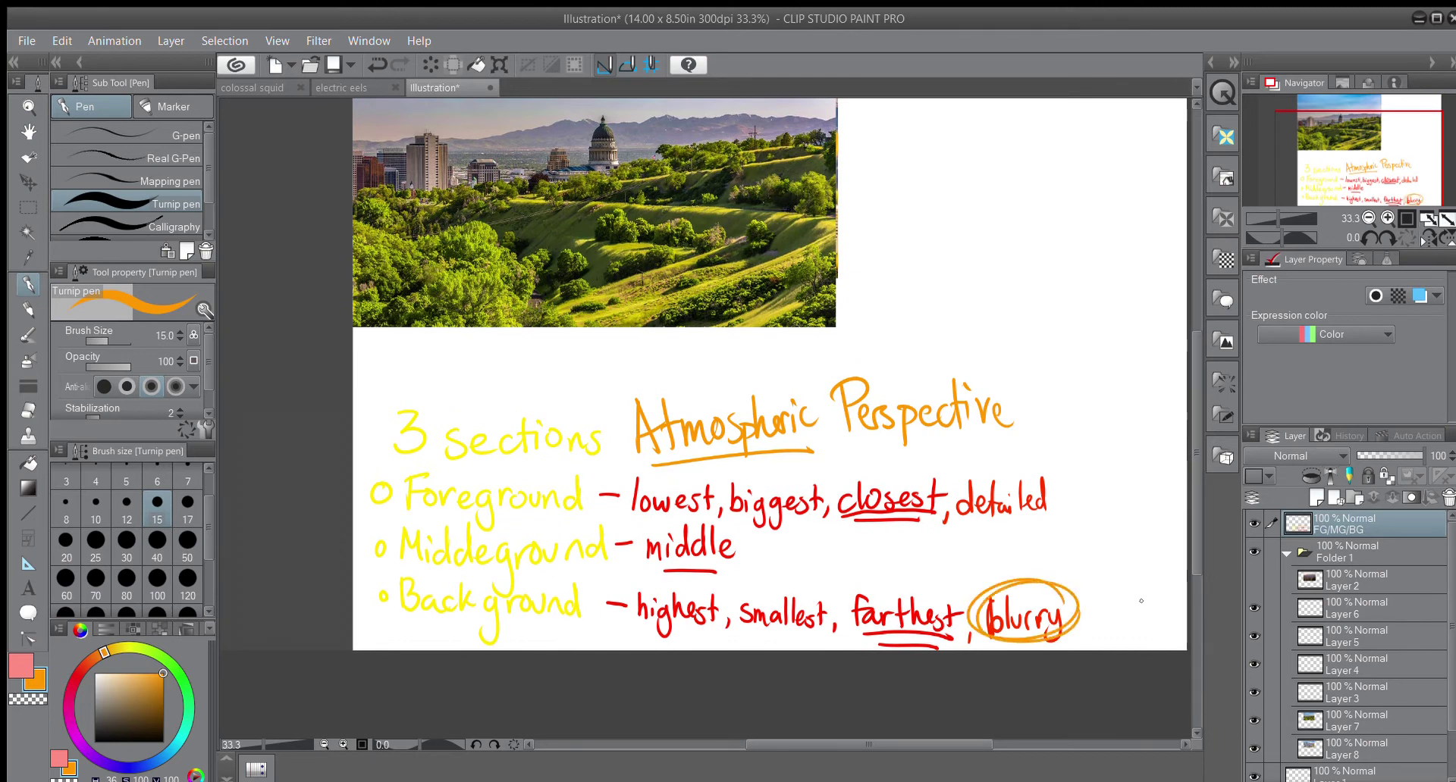
{"action": "key", "text": "ctrl+z"}
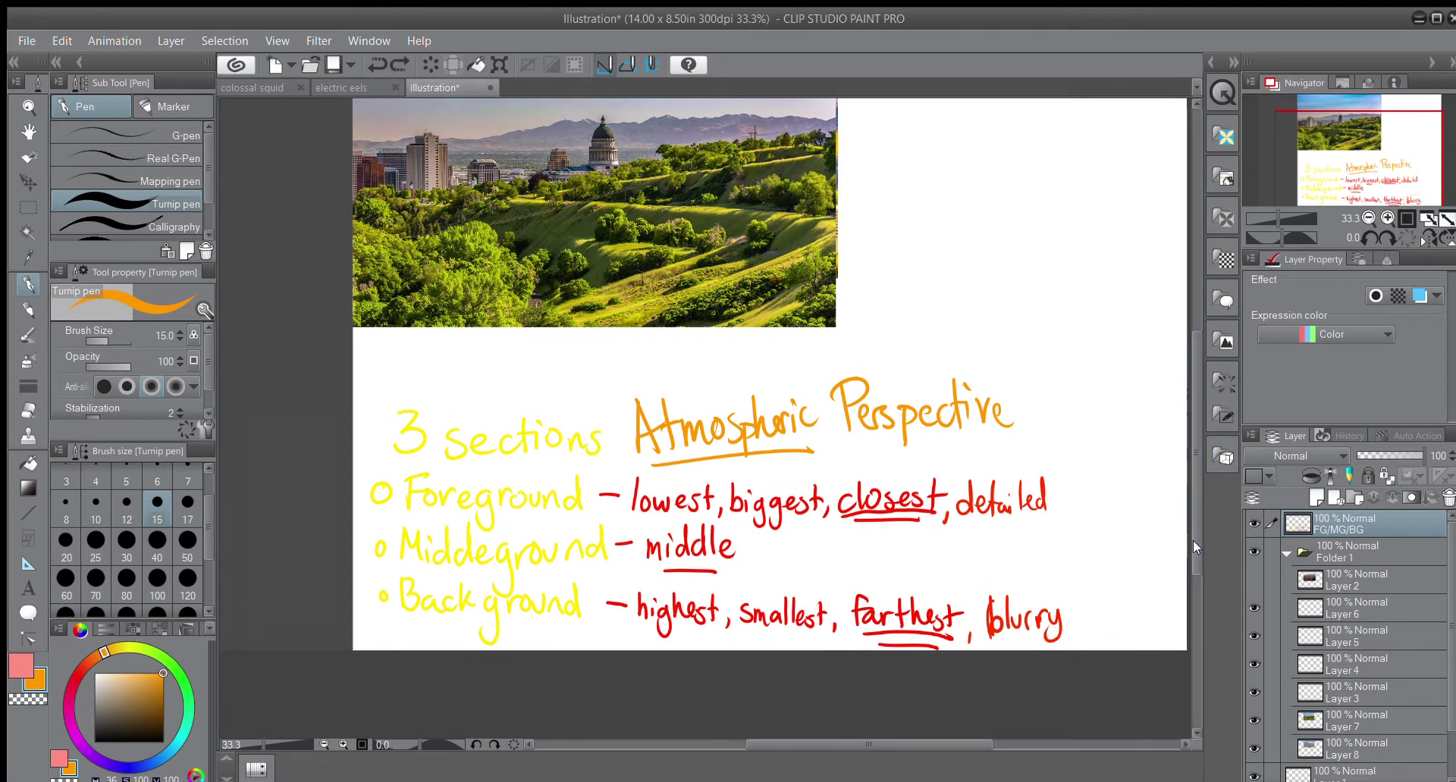
{"action": "scroll", "coordinate": [1189, 498], "scroll_direction": "up", "scroll_amount": 1}
{"action": "scroll", "coordinate": [1189, 498], "scroll_direction": "up", "scroll_amount": 5}
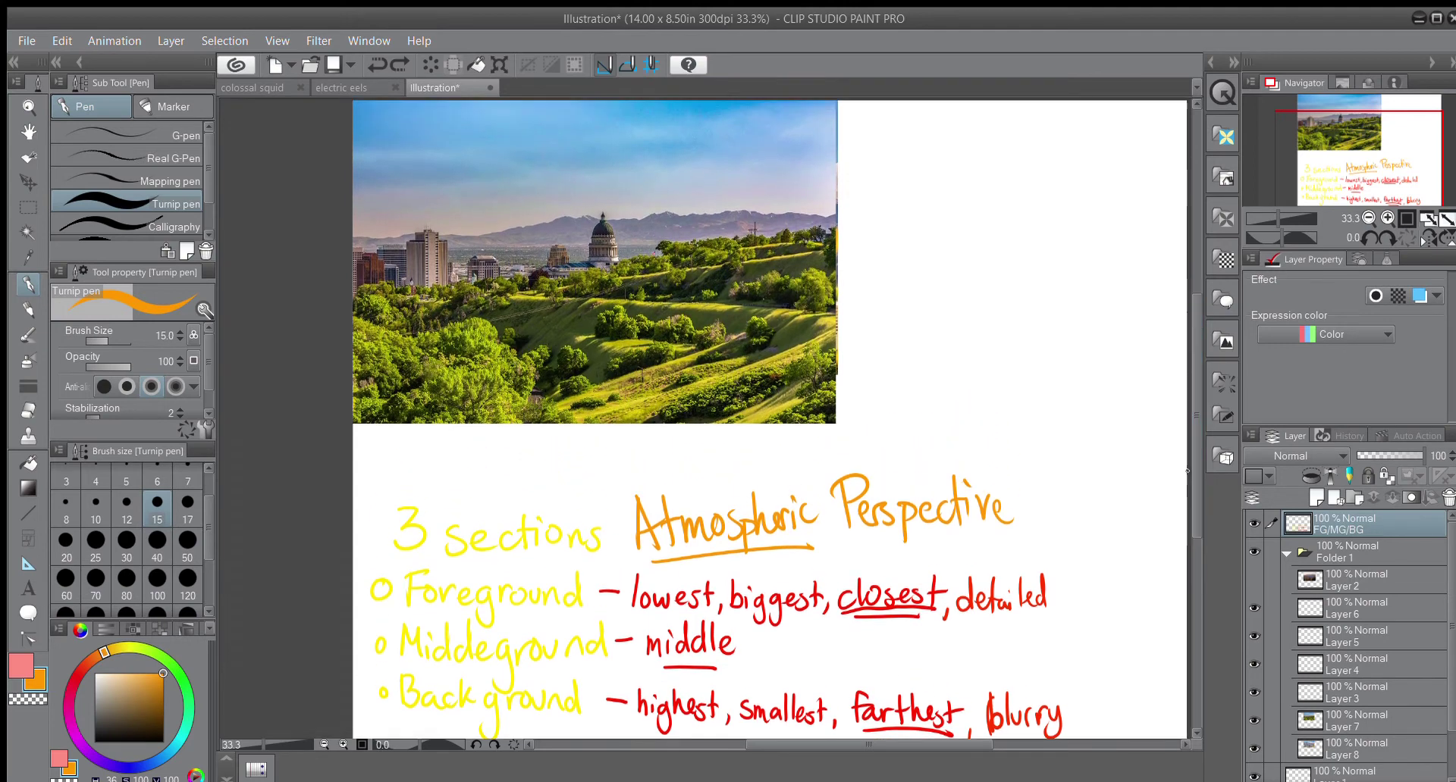
{"action": "left_click", "coordinate": [148, 761]}
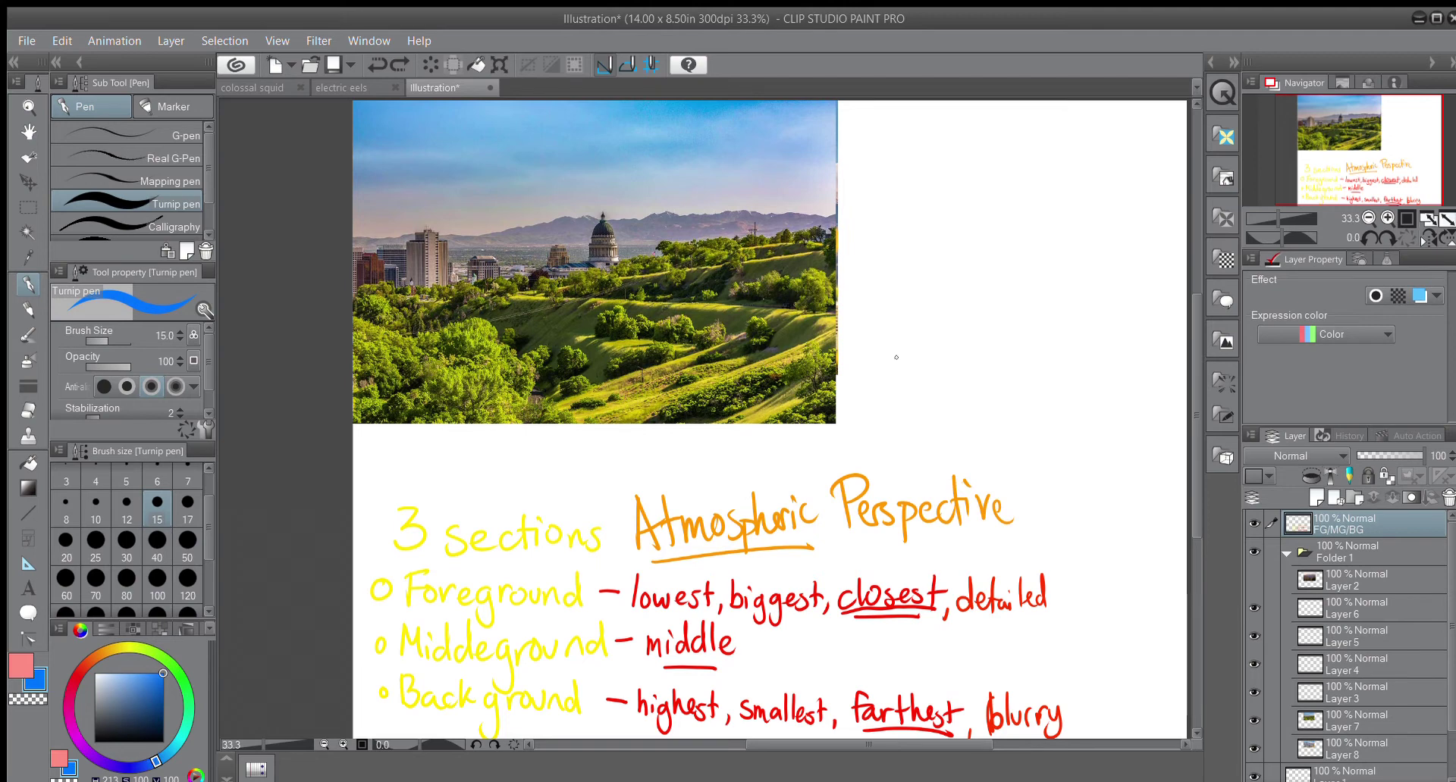
{"action": "left_click_drag", "start_coordinate": [883, 358], "coordinate": [1112, 408]}
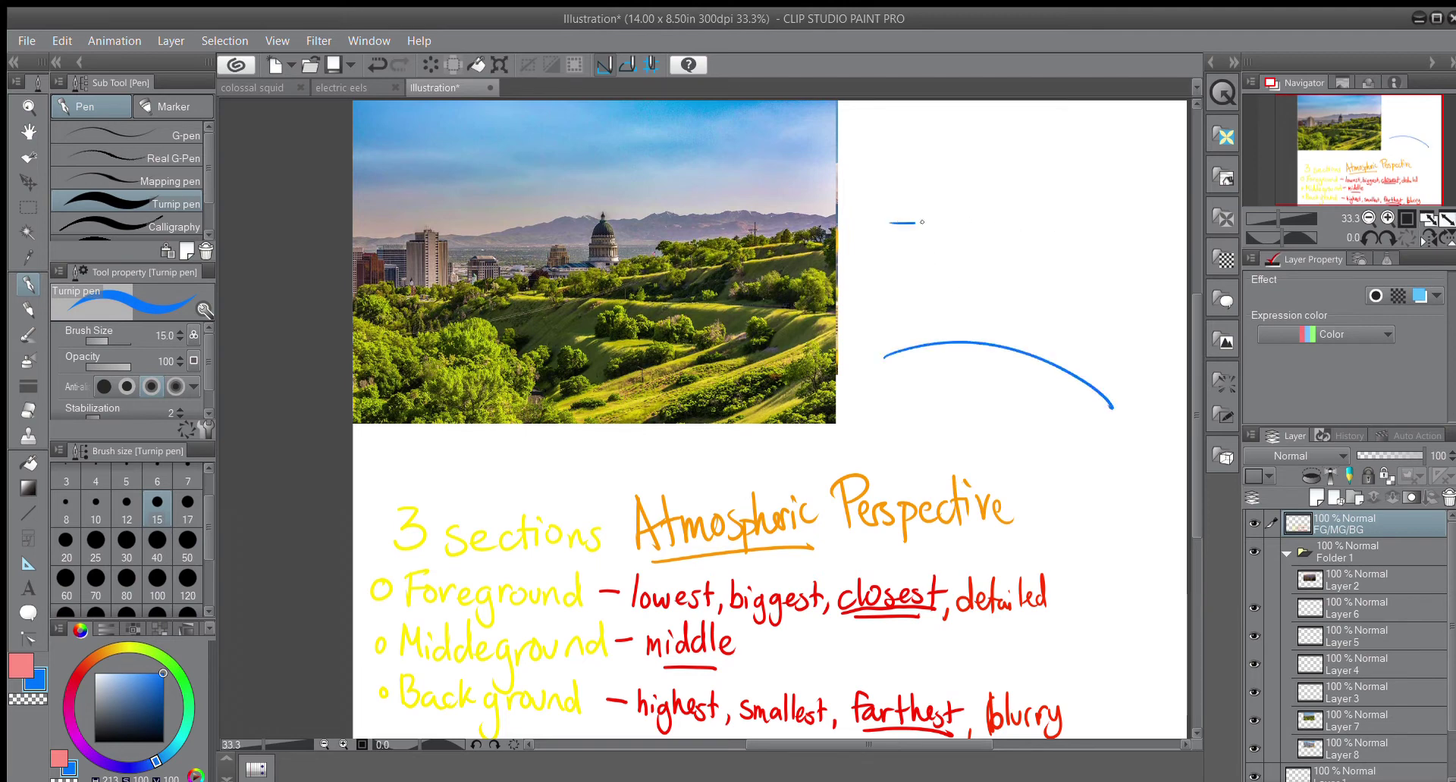
{"action": "left_click_drag", "start_coordinate": [922, 222], "coordinate": [1112, 224]}
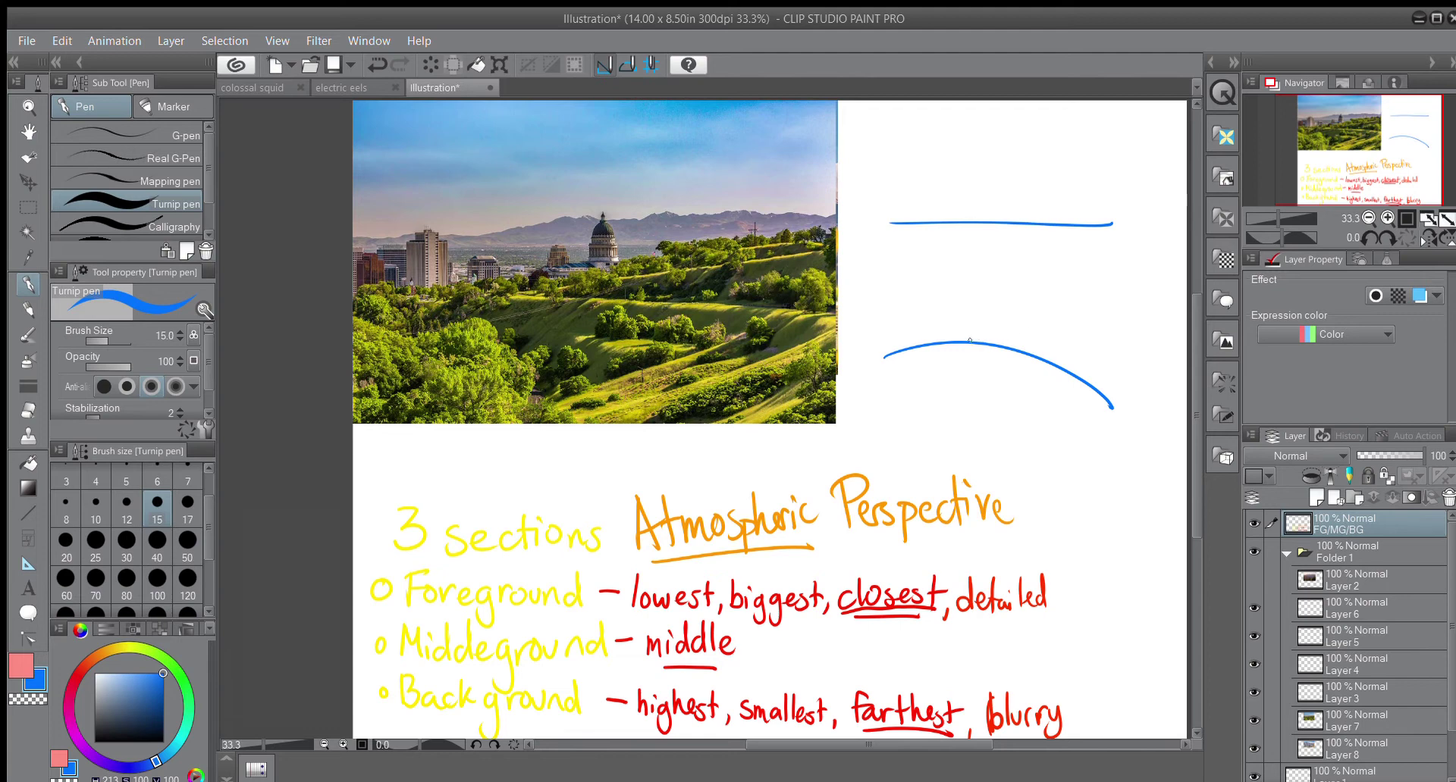
{"action": "left_click_drag", "start_coordinate": [1028, 343], "coordinate": [1102, 392]}
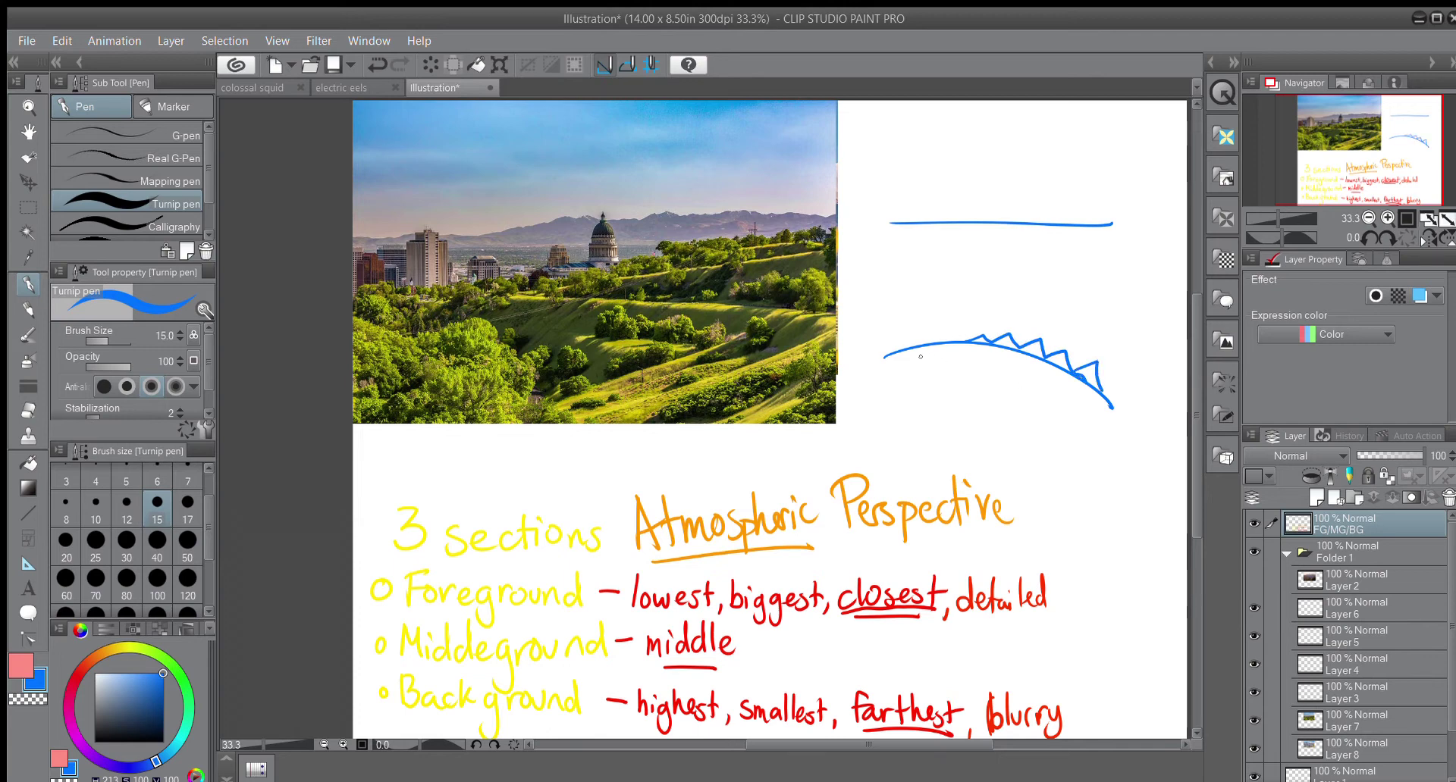
{"action": "mouse_move", "coordinate": [912, 354]}
{"action": "left_mouse_down"}
{"action": "mouse_move", "coordinate": [1018, 420]}
{"action": "mouse_move", "coordinate": [1041, 393]}
{"action": "mouse_move", "coordinate": [1093, 392]}
{"action": "left_mouse_up"}
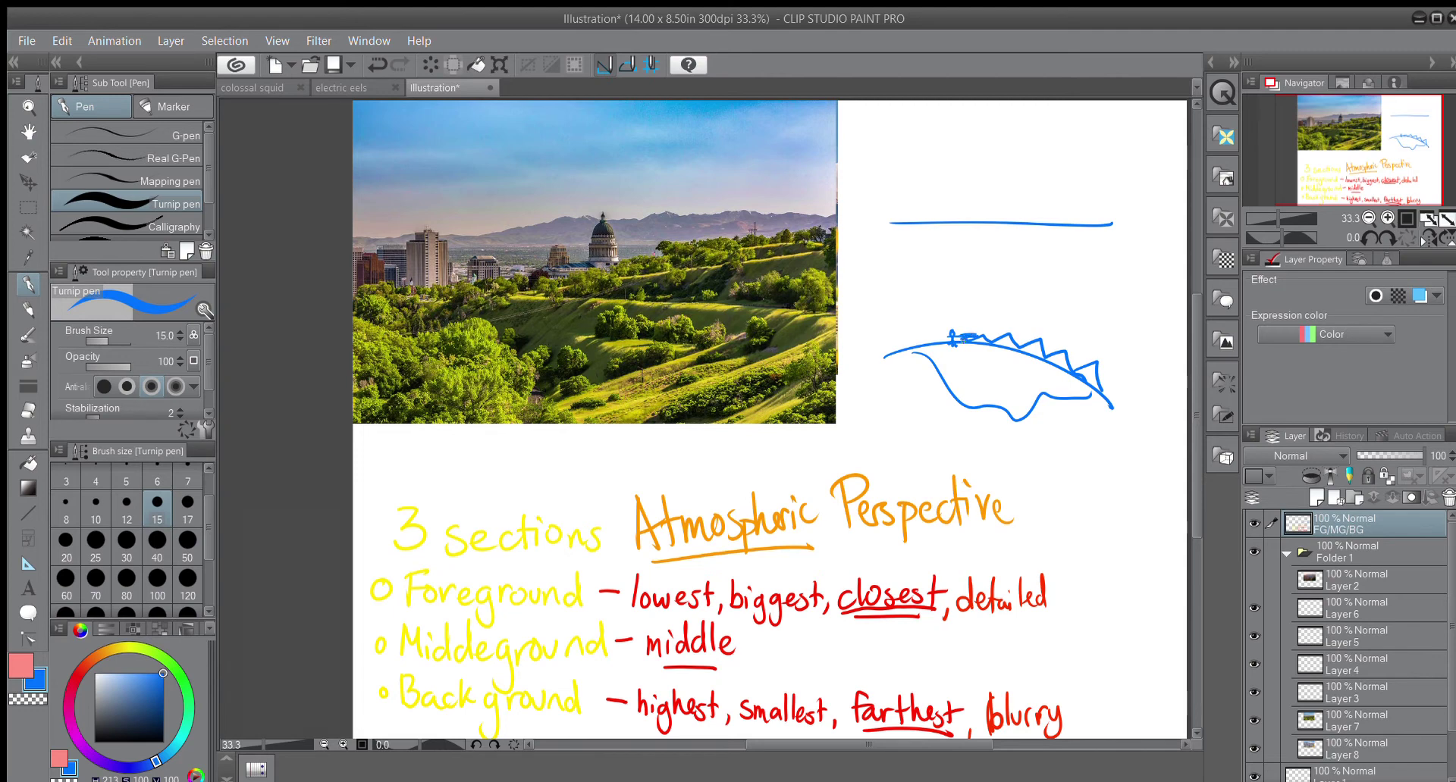
{"action": "left_click", "coordinate": [21, 665]}
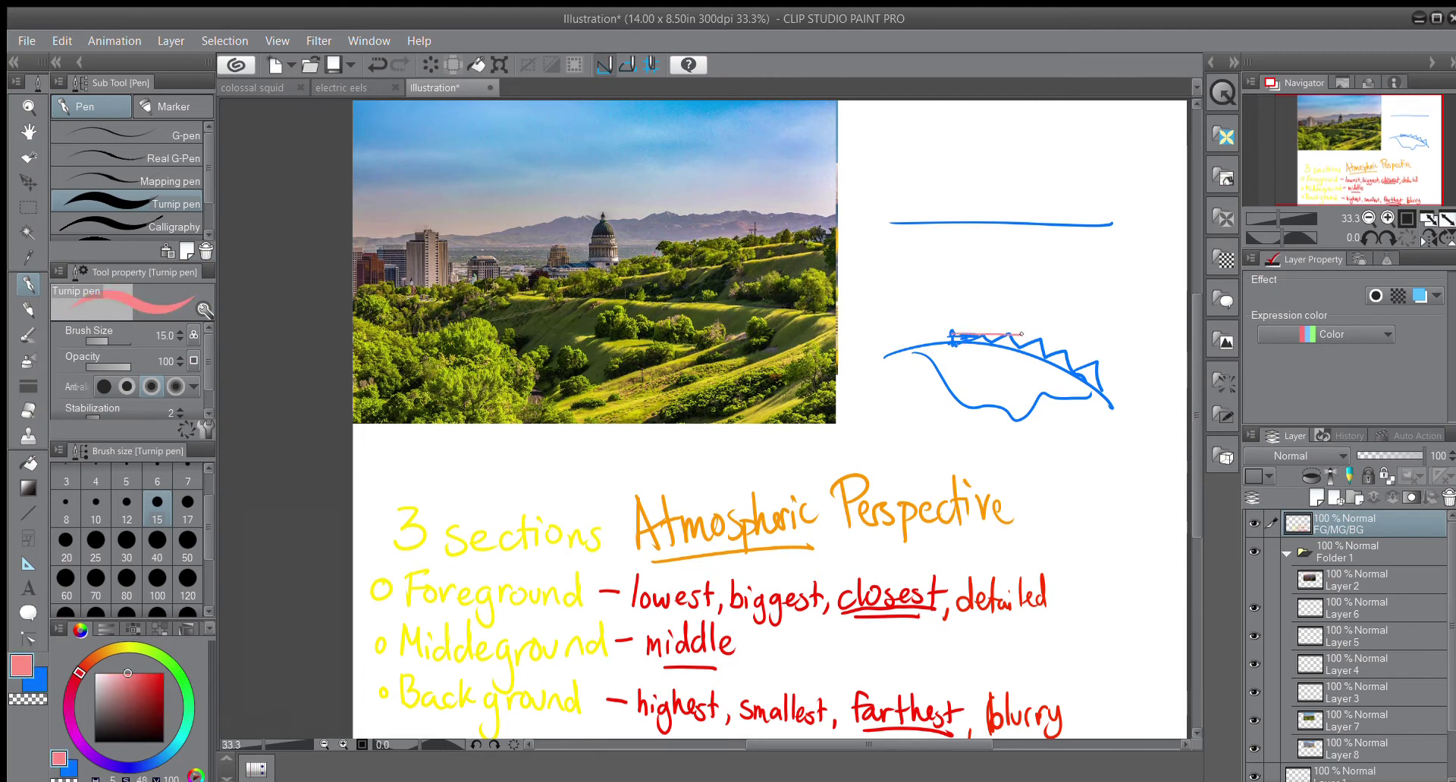
{"action": "left_click_drag", "start_coordinate": [1021, 333], "coordinate": [1033, 336]}
{"action": "left_click_drag", "start_coordinate": [1035, 338], "coordinate": [1019, 340]}
{"action": "key", "text": "x"}
{"action": "left_click_drag", "start_coordinate": [957, 310], "coordinate": [970, 348]}
{"action": "key", "text": "x"}
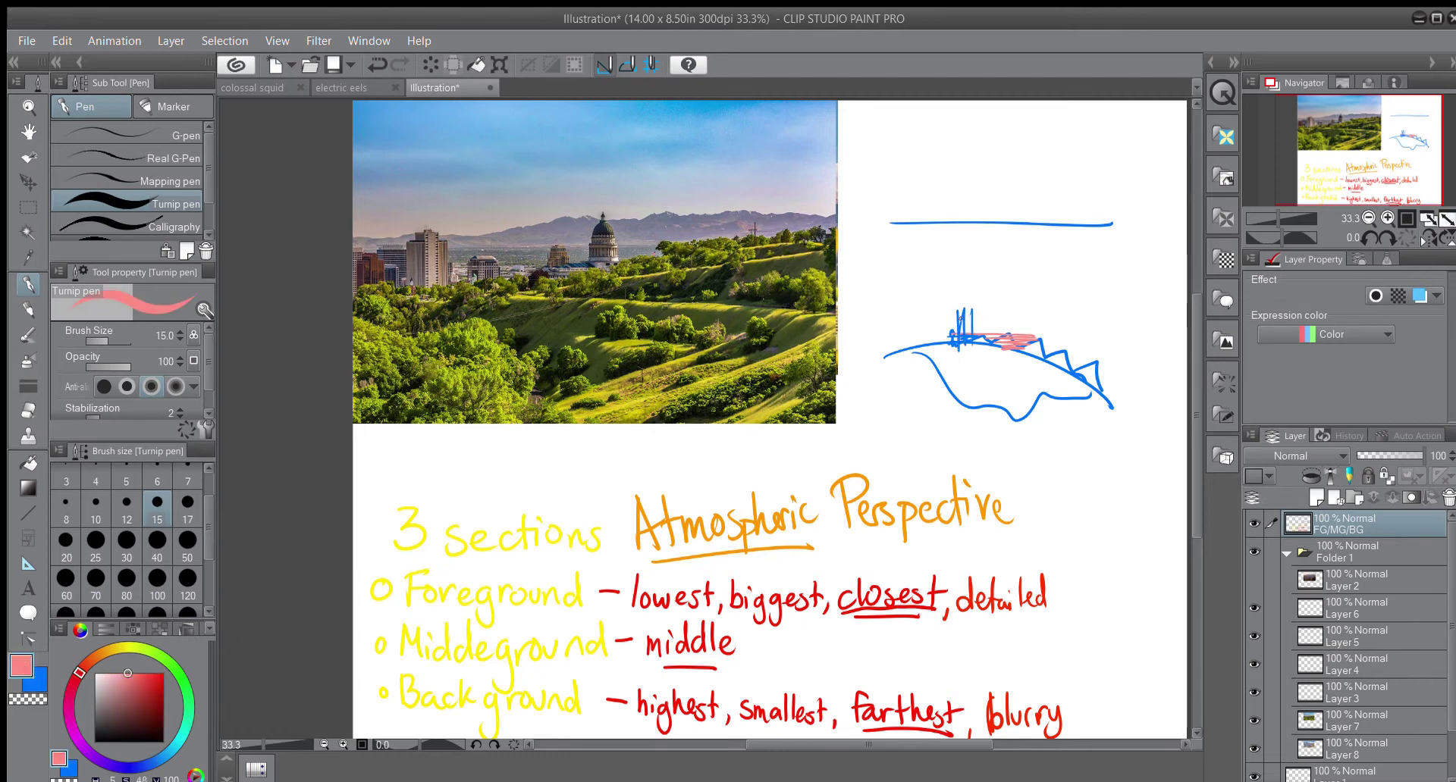
{"action": "left_click_drag", "start_coordinate": [961, 287], "coordinate": [962, 355]}
{"action": "left_click_drag", "start_coordinate": [971, 291], "coordinate": [979, 355]}
{"action": "mouse_move", "coordinate": [984, 291]}
{"action": "left_mouse_down"}
{"action": "mouse_move", "coordinate": [985, 358]}
{"action": "mouse_move", "coordinate": [993, 345]}
{"action": "left_mouse_up"}
{"action": "left_click_drag", "start_coordinate": [1006, 291], "coordinate": [1014, 338]}
{"action": "left_click_drag", "start_coordinate": [1023, 295], "coordinate": [1031, 362]}
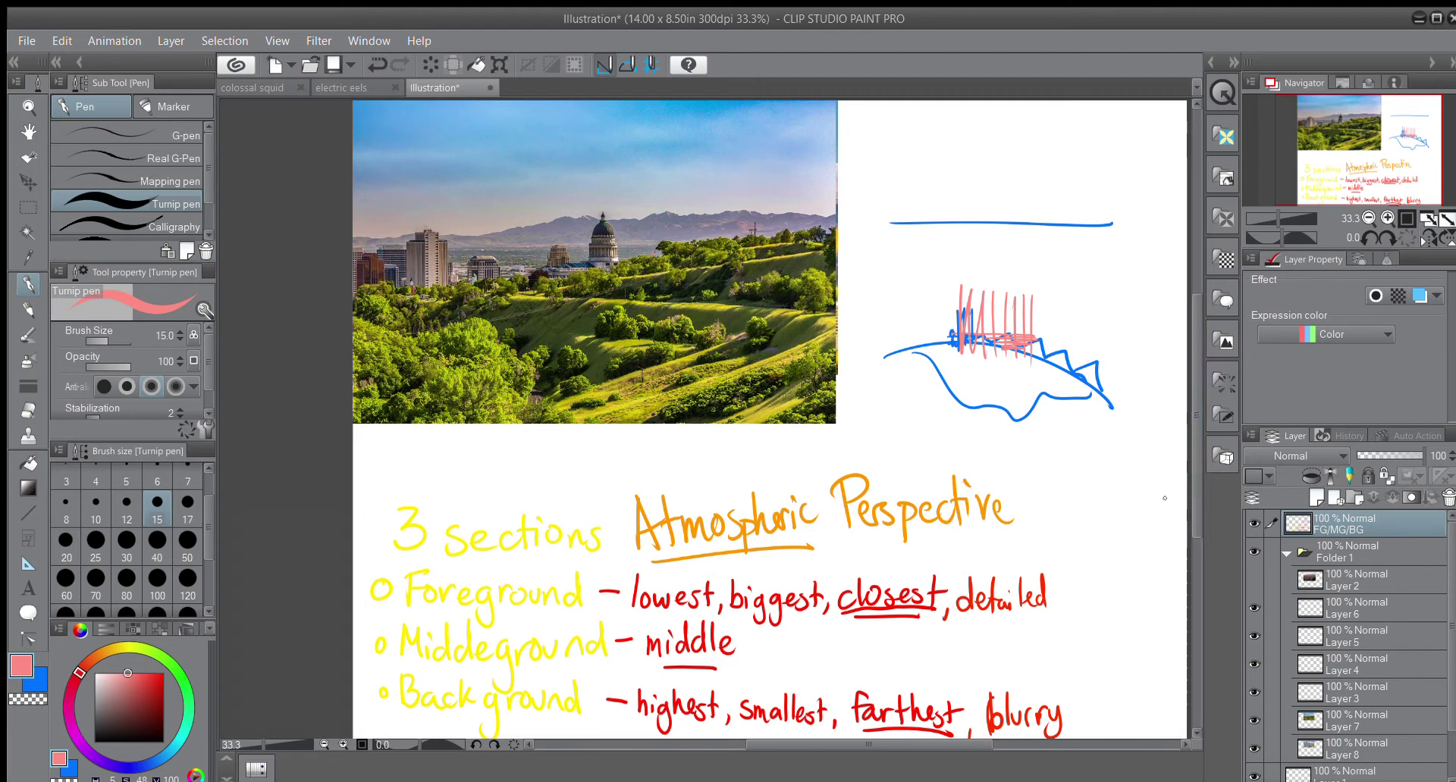
{"action": "left_click", "coordinate": [30, 208]}
{"action": "mouse_move", "coordinate": [875, 198]}
{"action": "left_mouse_down"}
{"action": "mouse_move", "coordinate": [1157, 481]}
{"action": "mouse_move", "coordinate": [1154, 445]}
{"action": "left_mouse_up"}
{"action": "left_click", "coordinate": [1110, 474]}
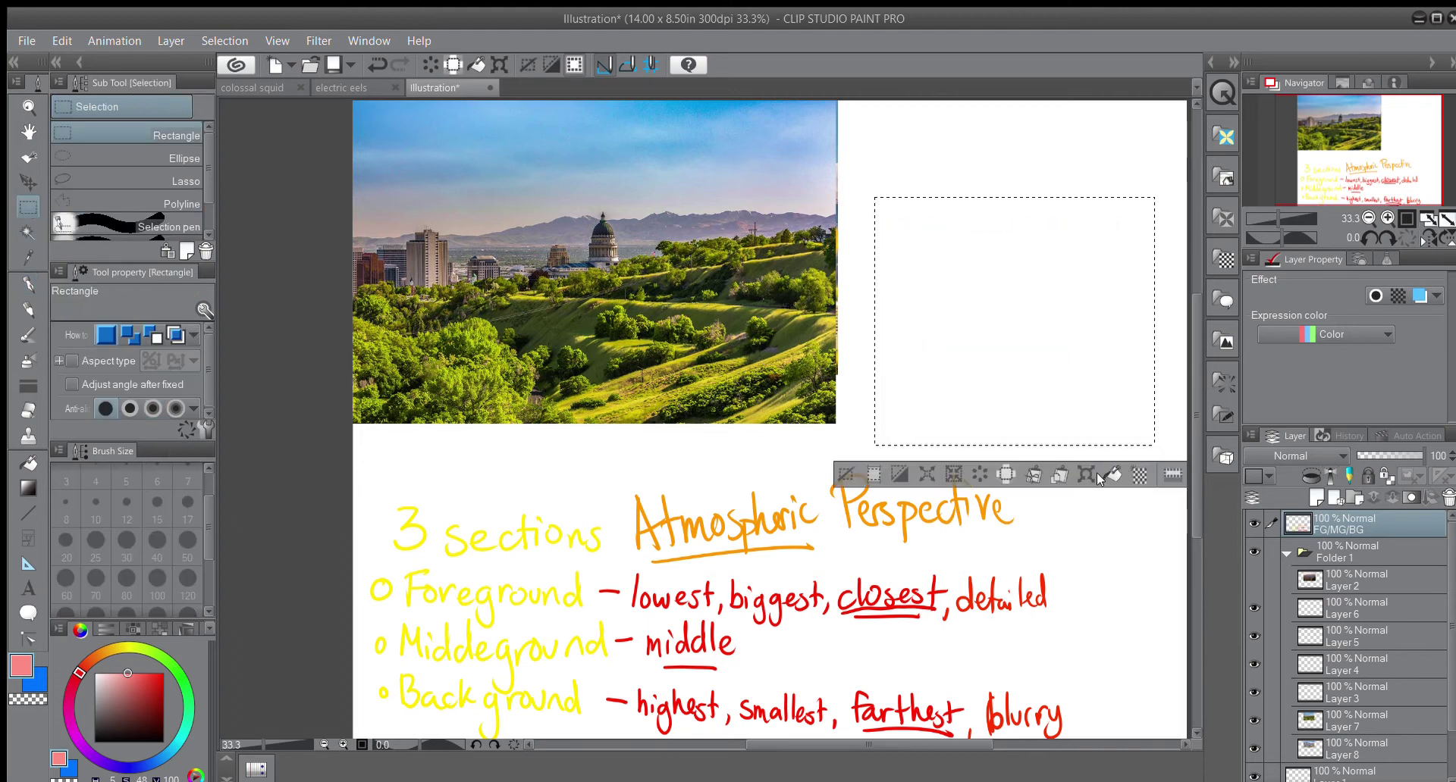
Step: Deselect and outline the green hills in yellow with the pen
{"action": "left_click", "coordinate": [1134, 437]}
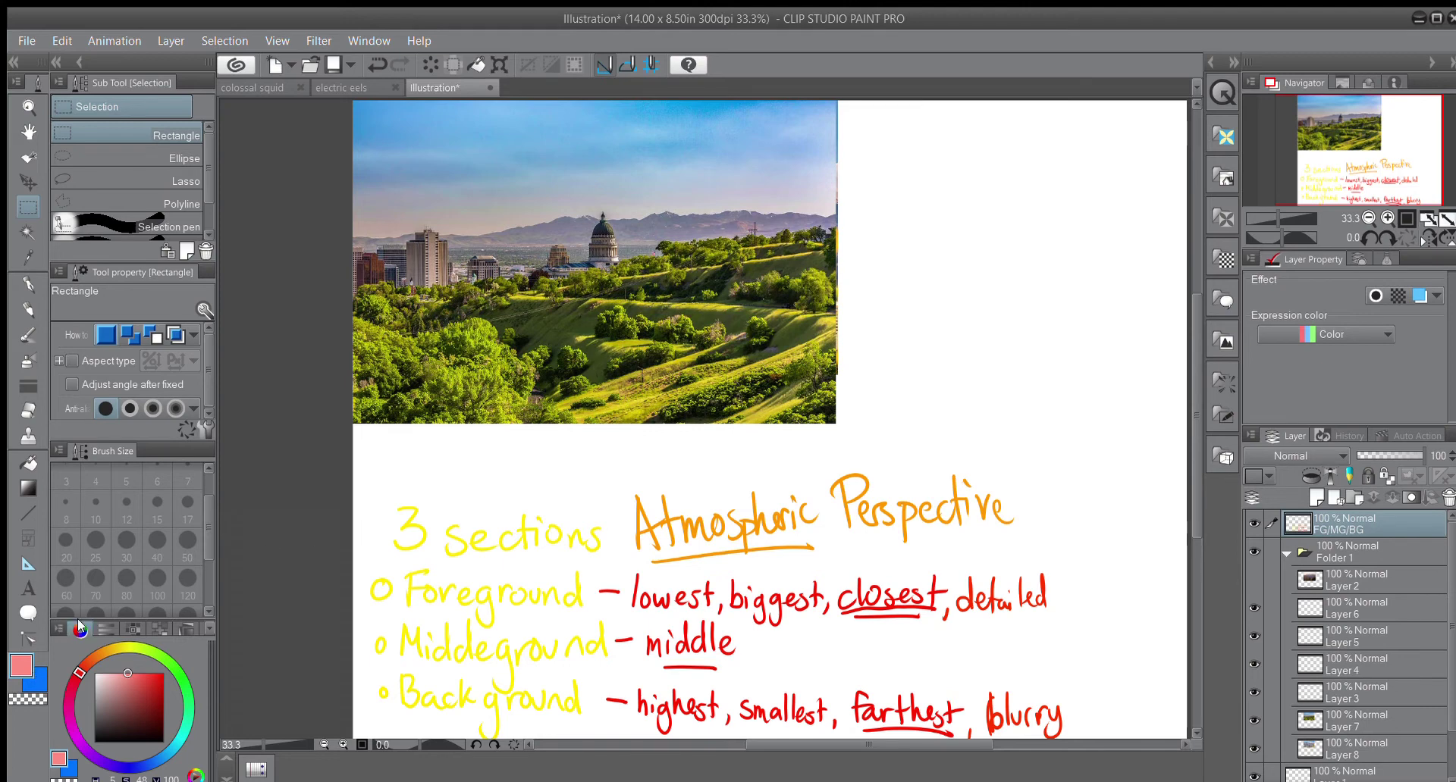
{"action": "left_click", "coordinate": [126, 646]}
{"action": "left_click", "coordinate": [162, 674]}
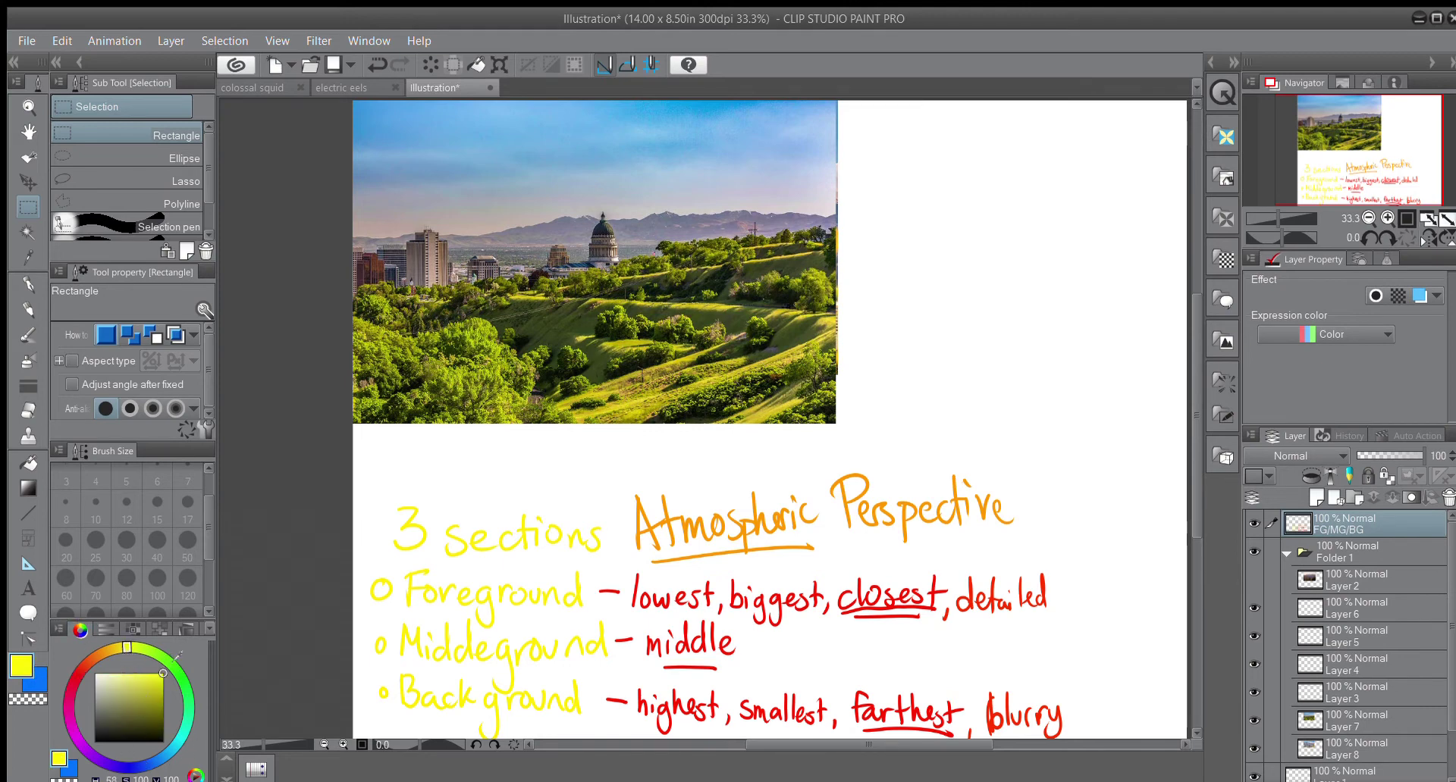
{"action": "left_click", "coordinate": [28, 287]}
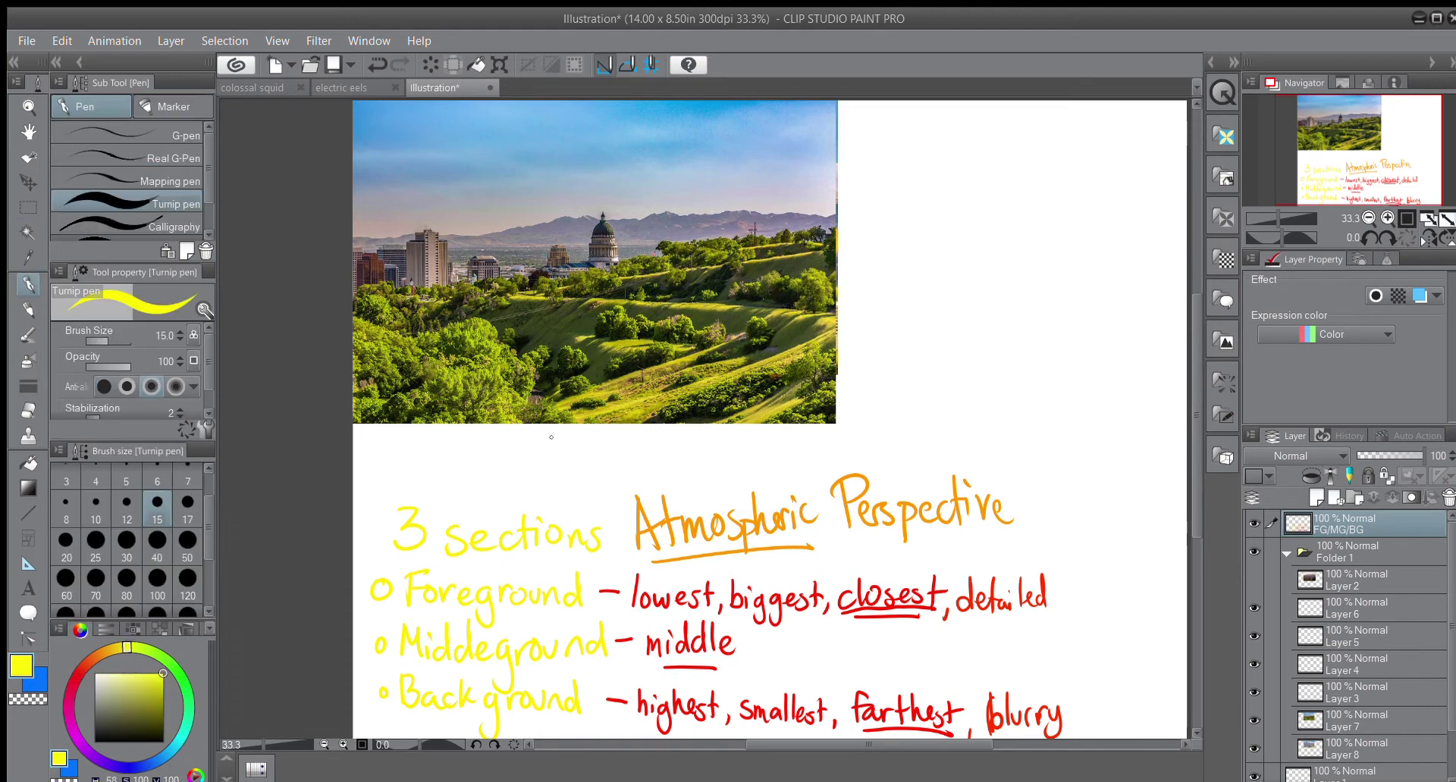
{"action": "mouse_move", "coordinate": [339, 359]}
{"action": "left_mouse_down"}
{"action": "mouse_move", "coordinate": [364, 327]}
{"action": "mouse_move", "coordinate": [466, 340]}
{"action": "mouse_move", "coordinate": [568, 424]}
{"action": "mouse_move", "coordinate": [795, 328]}
{"action": "mouse_move", "coordinate": [545, 296]}
{"action": "mouse_move", "coordinate": [880, 259]}
{"action": "left_mouse_up"}
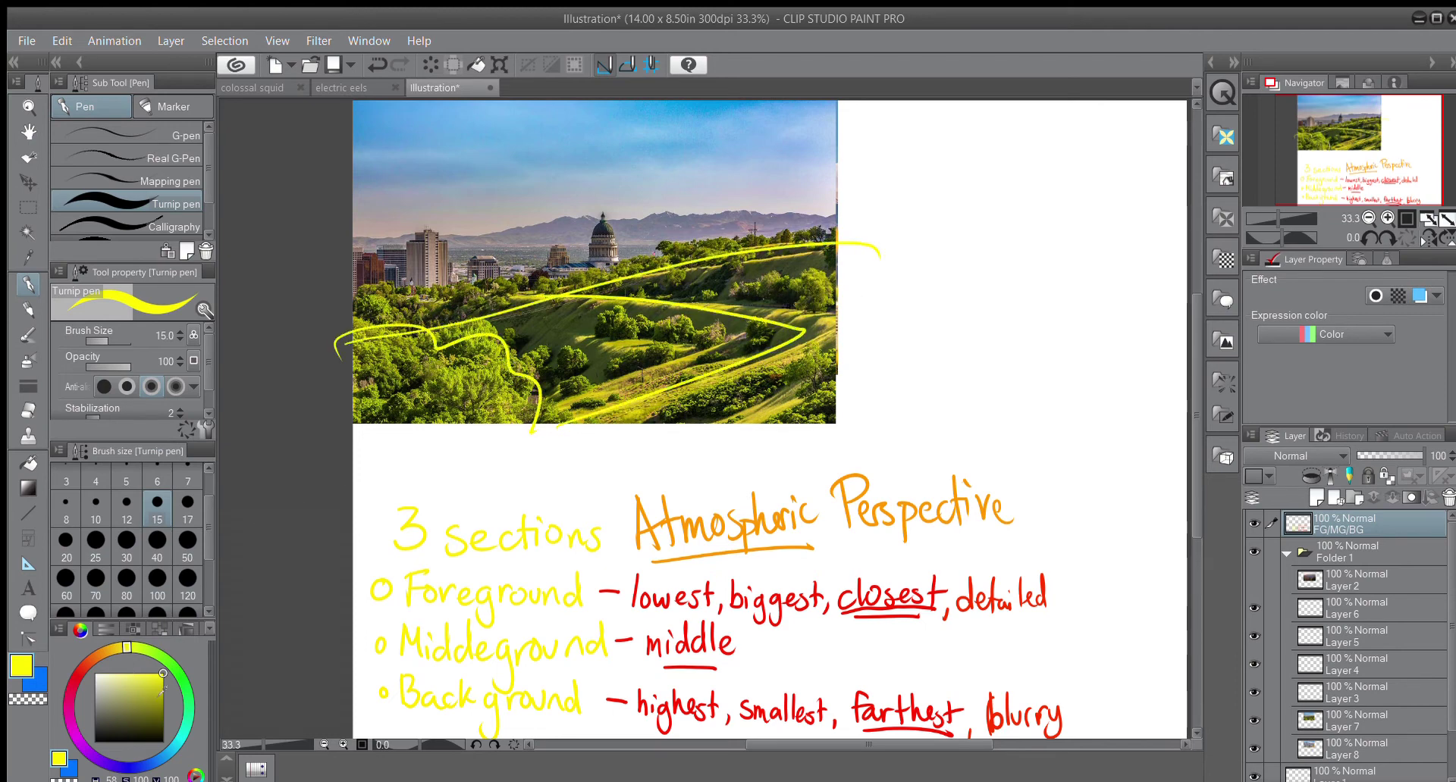
Step: Trace the city skyline in orange and the mountain ridge in red
{"action": "left_click", "coordinate": [96, 656]}
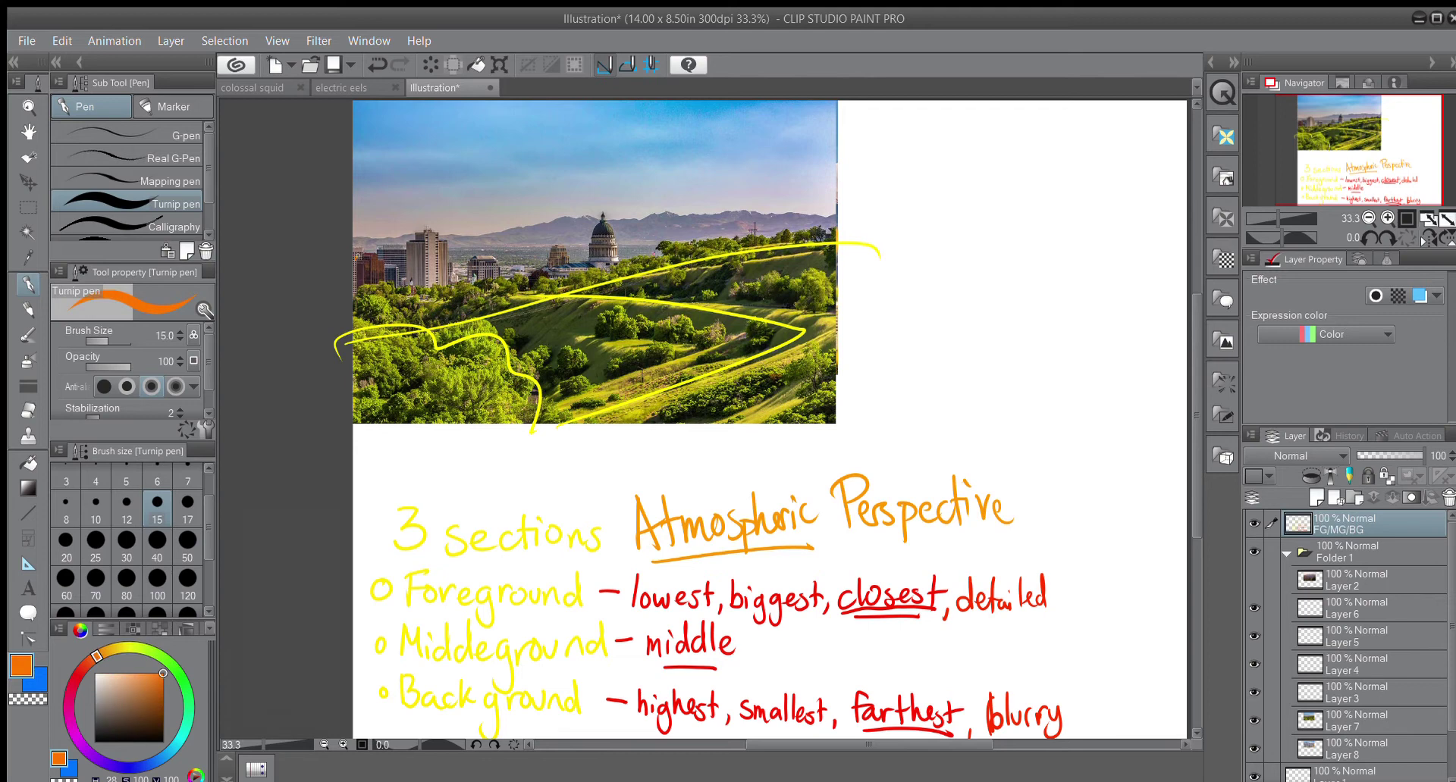
{"action": "left_click_drag", "start_coordinate": [362, 256], "coordinate": [616, 254]}
{"action": "left_click", "coordinate": [81, 665]}
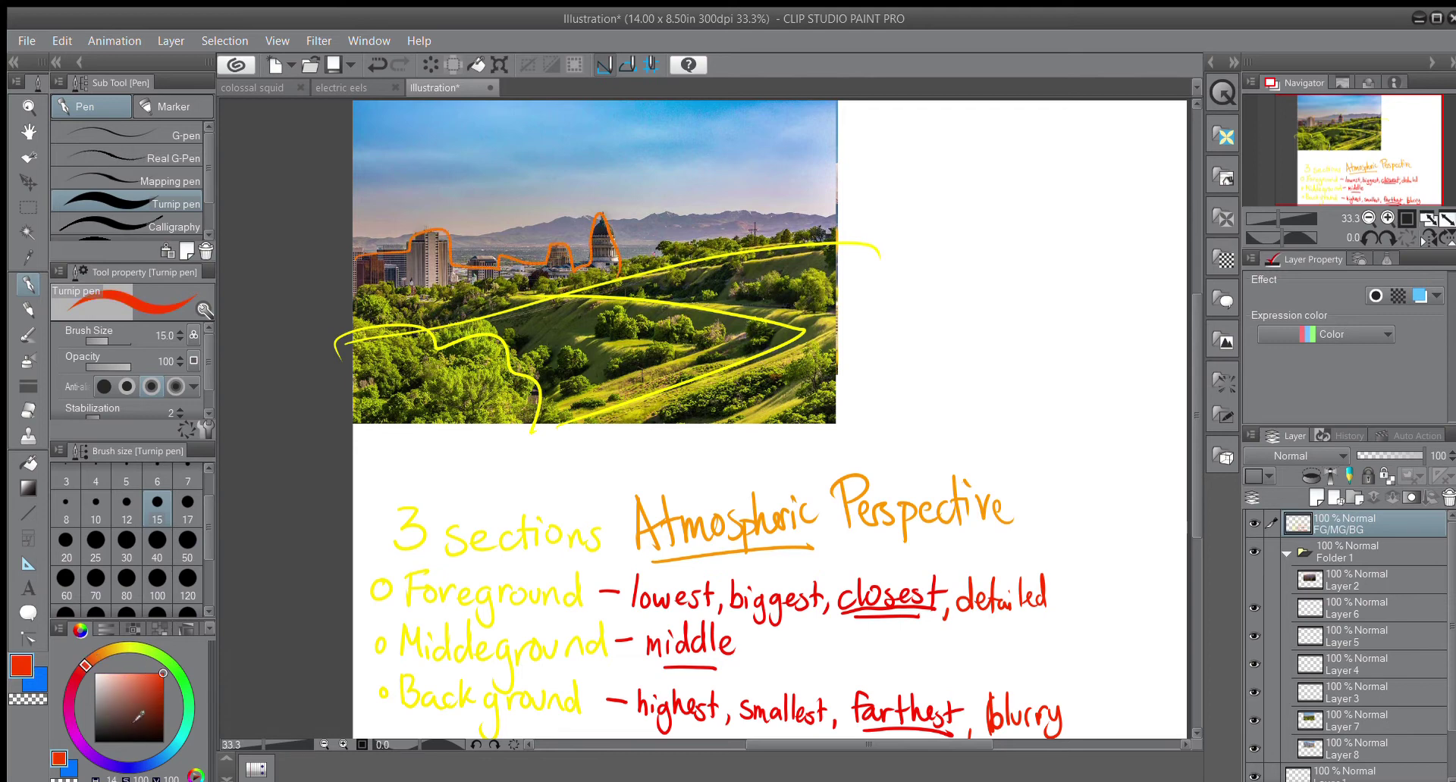
{"action": "mouse_move", "coordinate": [409, 241]}
{"action": "left_mouse_down"}
{"action": "mouse_move", "coordinate": [575, 209]}
{"action": "mouse_move", "coordinate": [747, 210]}
{"action": "left_mouse_up"}
{"action": "scroll", "coordinate": [660, 282], "scroll_direction": "up", "scroll_amount": 5}
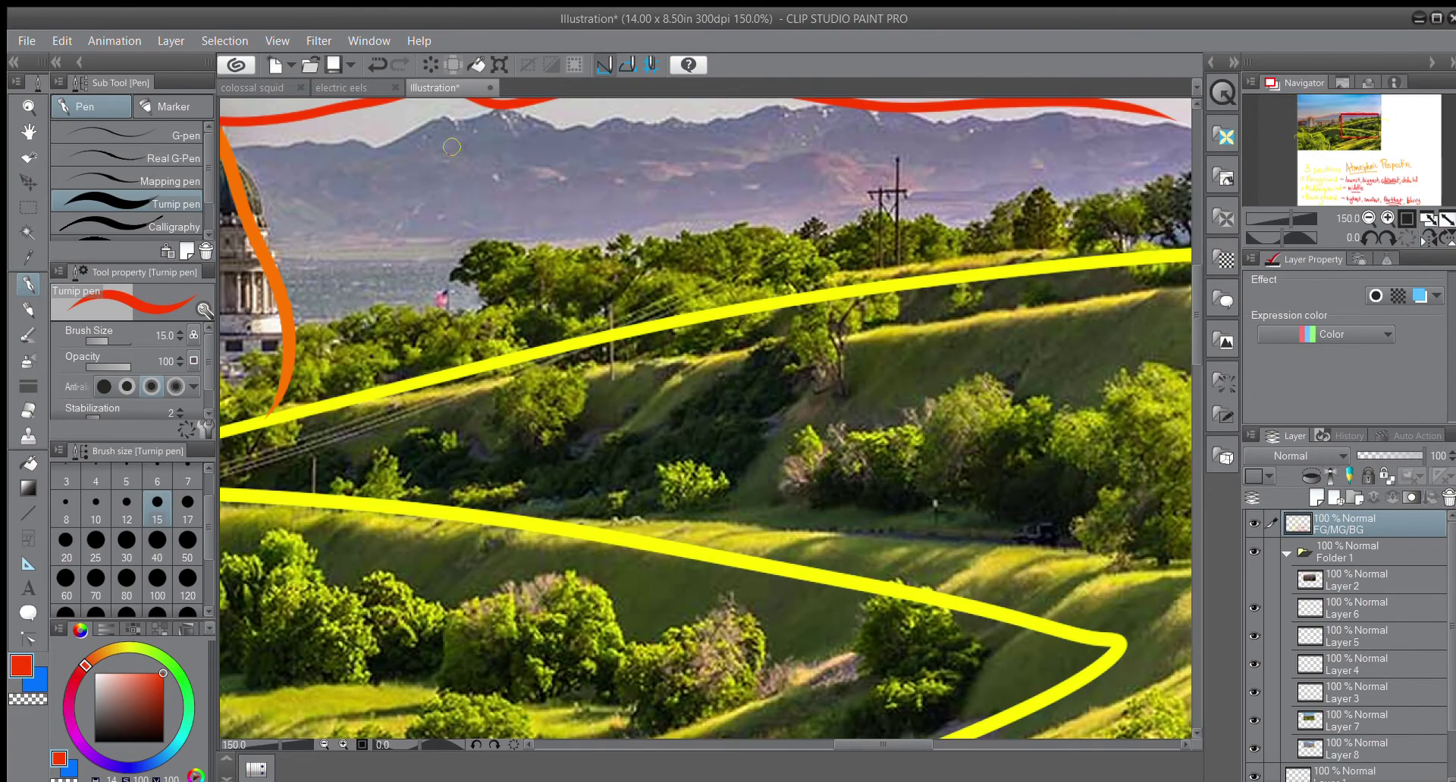
{"action": "scroll", "coordinate": [436, 245], "scroll_direction": "down", "scroll_amount": 3}
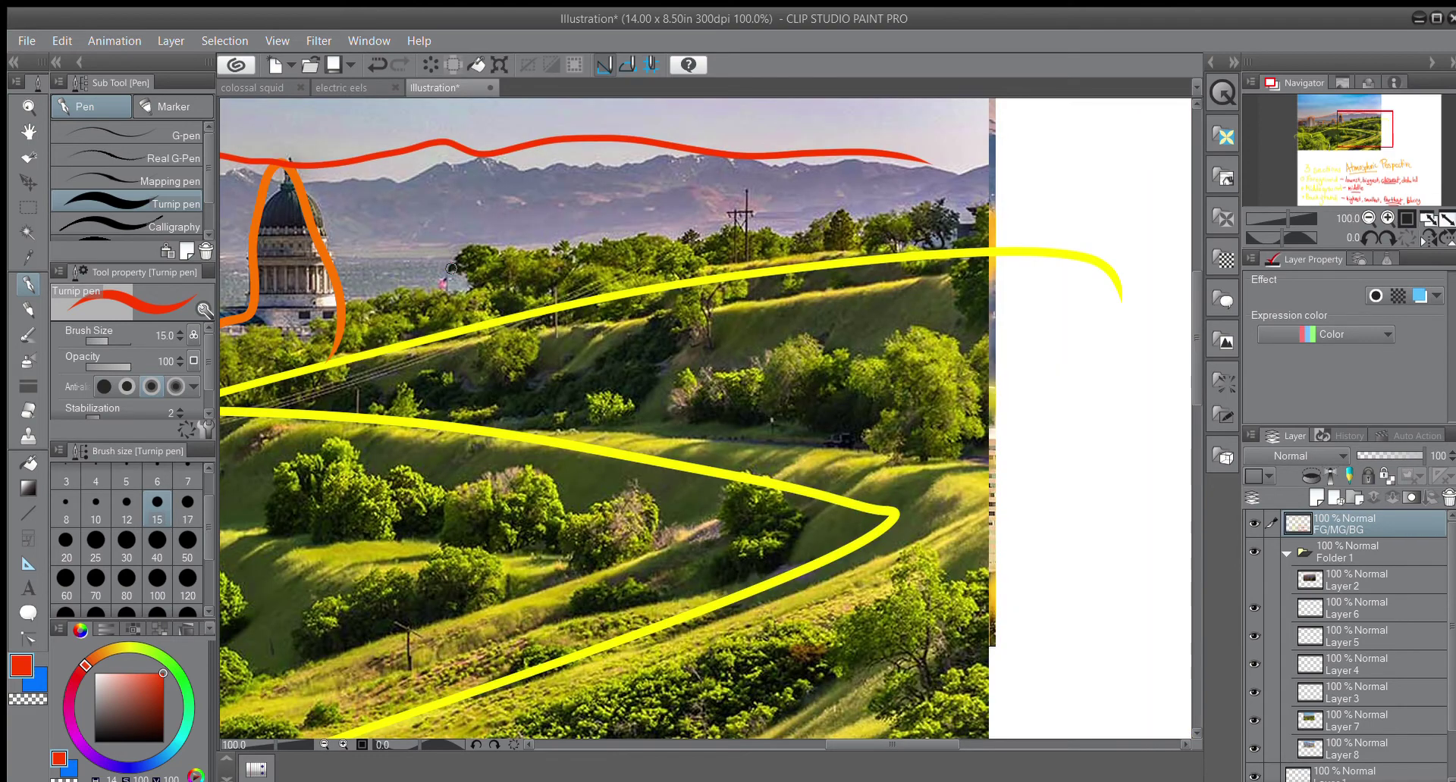
{"action": "scroll", "coordinate": [451, 265], "scroll_direction": "down", "scroll_amount": 1}
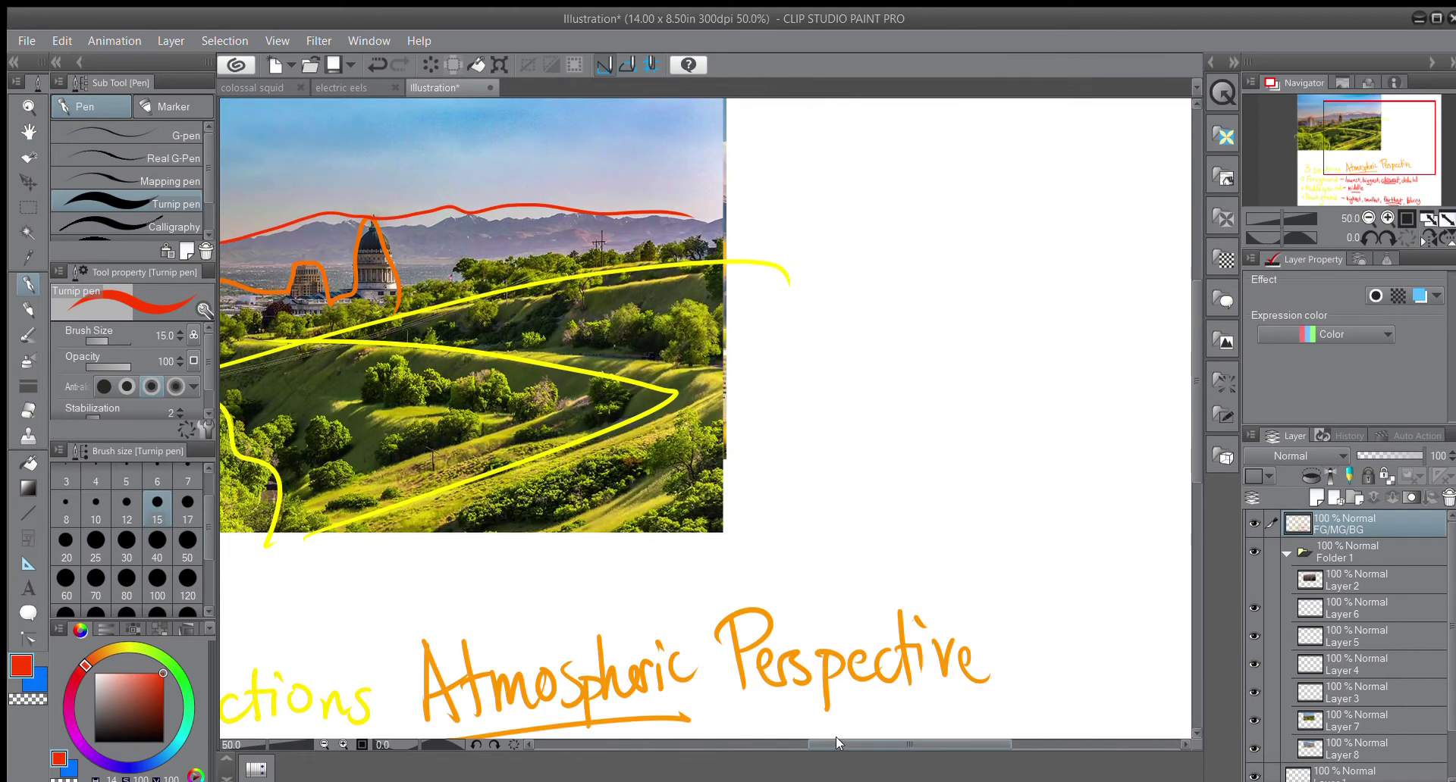
{"action": "left_click_drag", "start_coordinate": [836, 739], "coordinate": [769, 737]}
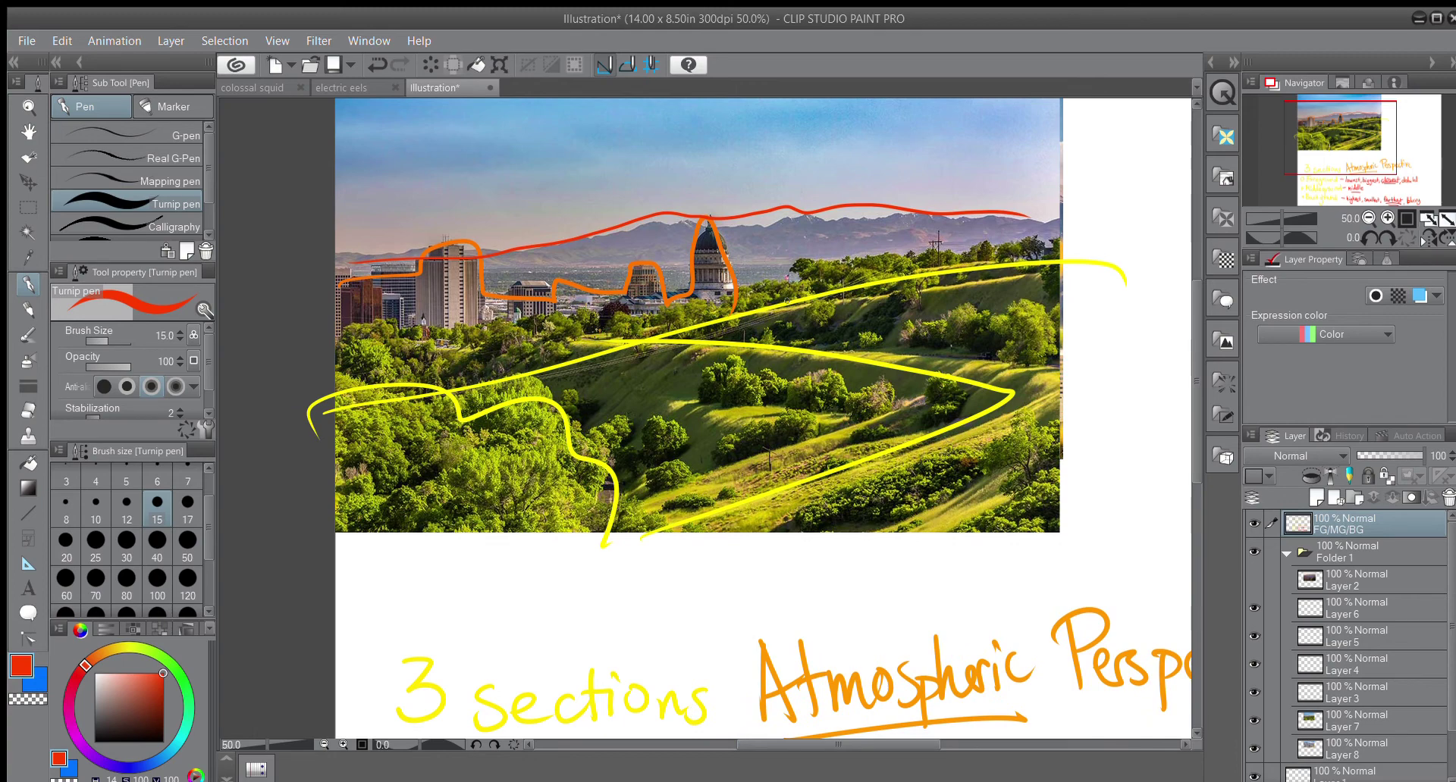
Step: Sample grey-blue mountain colours and scribble a grey swatch right of the photo
{"action": "left_click", "coordinate": [666, 234], "text": "alt"}
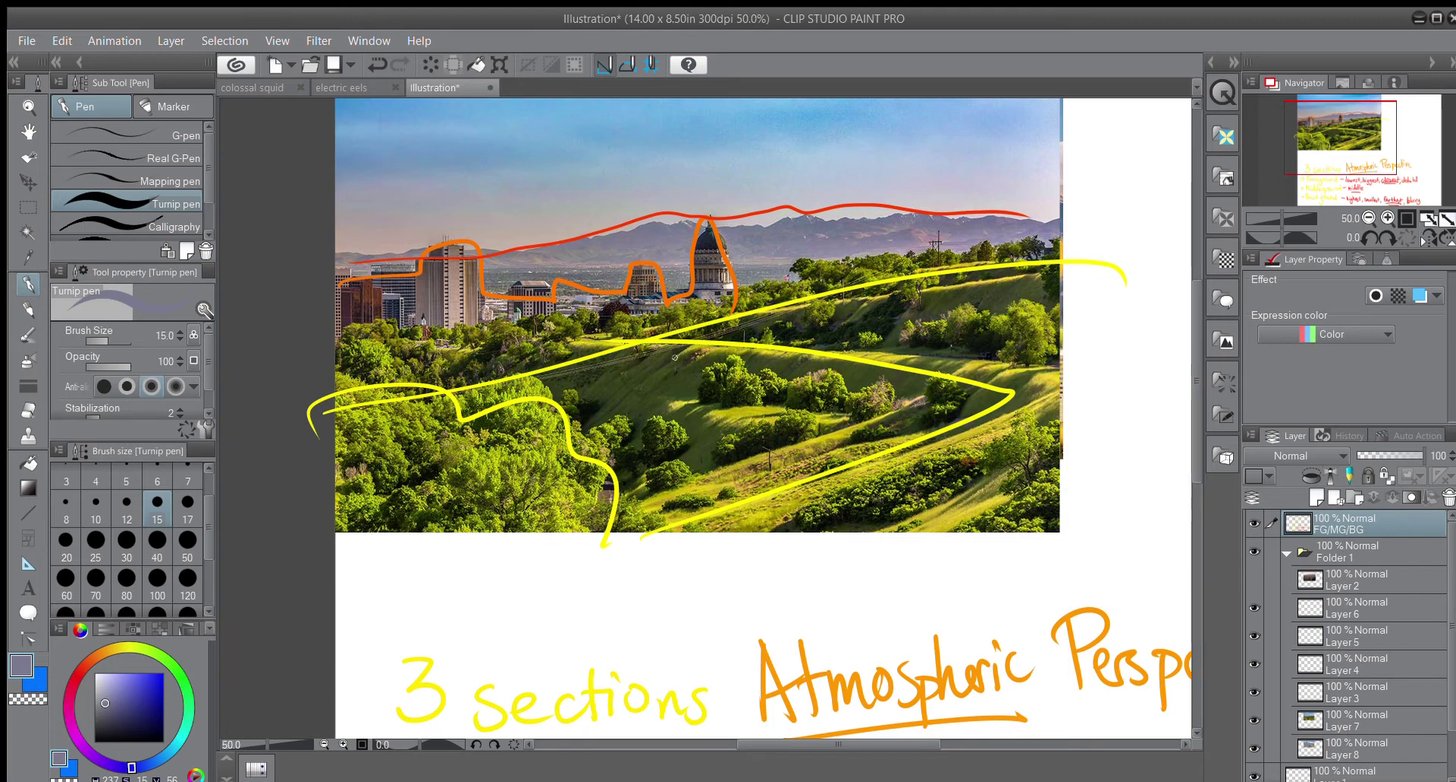
{"action": "left_click", "coordinate": [752, 245], "text": "alt"}
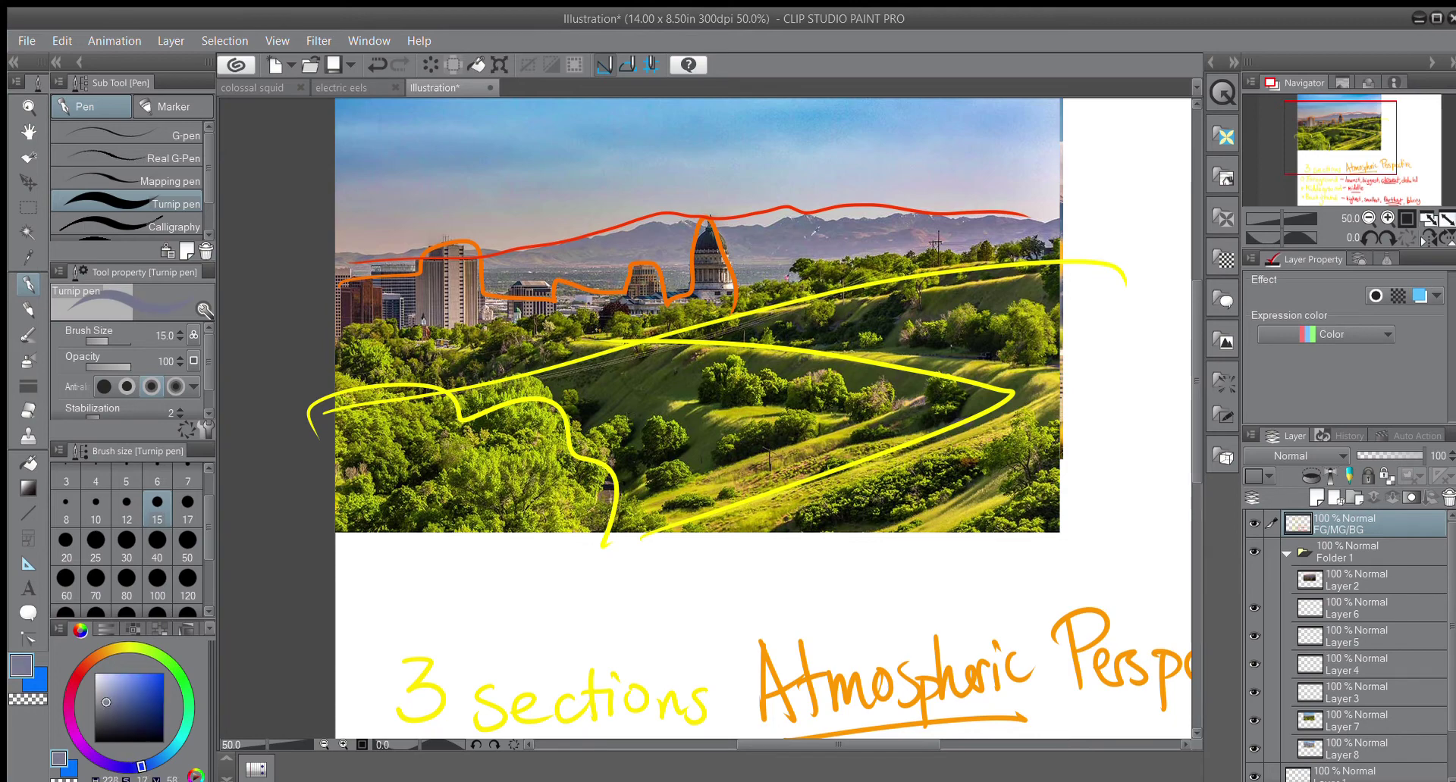
{"action": "left_click", "coordinate": [799, 232], "text": "alt"}
{"action": "left_click", "coordinate": [1012, 254], "text": "alt"}
{"action": "mouse_move", "coordinate": [1116, 235]}
{"action": "left_mouse_down"}
{"action": "mouse_move", "coordinate": [1137, 246]}
{"action": "mouse_move", "coordinate": [1090, 275]}
{"action": "mouse_move", "coordinate": [1157, 257]}
{"action": "mouse_move", "coordinate": [1141, 294]}
{"action": "mouse_move", "coordinate": [1076, 311]}
{"action": "left_mouse_up"}
{"action": "left_click", "coordinate": [622, 235], "text": "alt"}
{"action": "left_click", "coordinate": [956, 235], "text": "alt"}
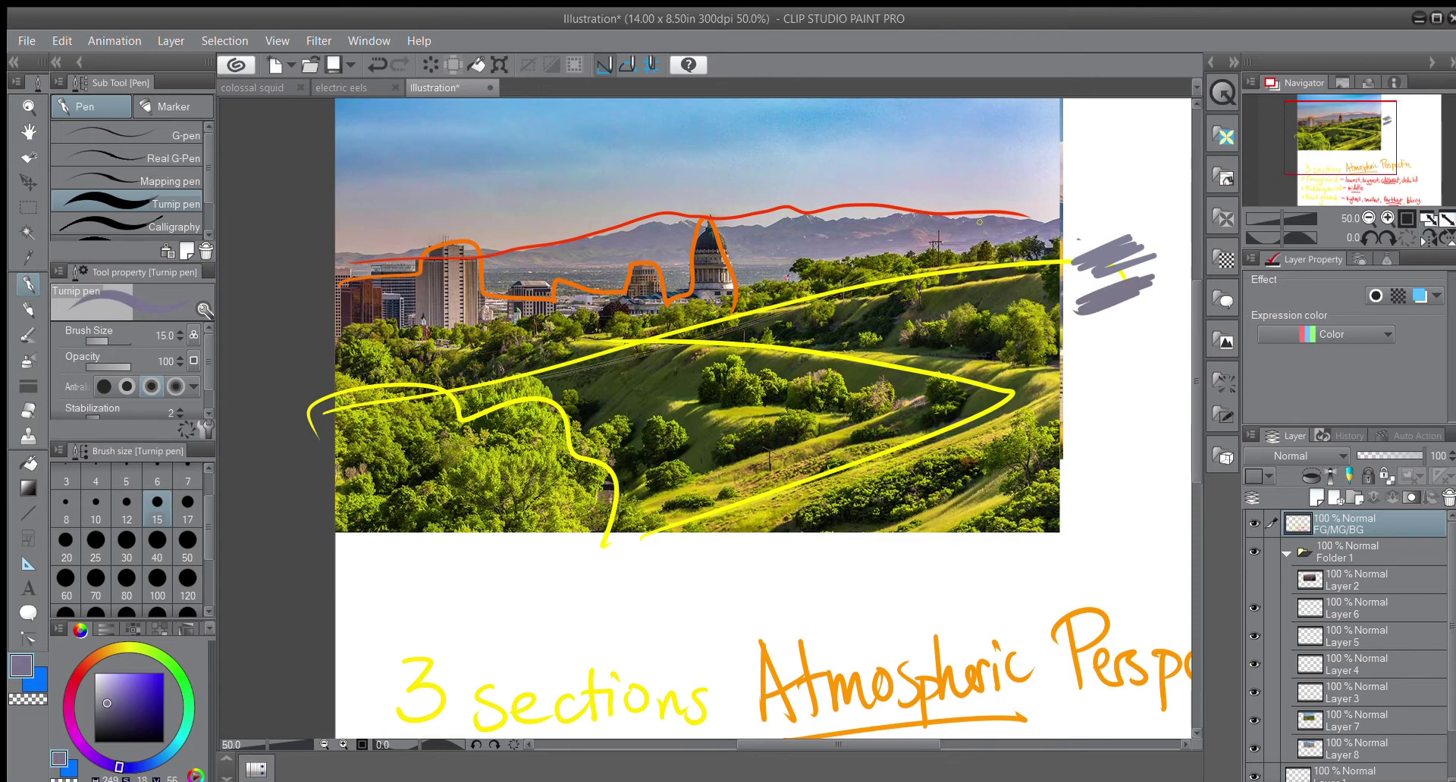
{"action": "mouse_move", "coordinate": [1118, 198]}
{"action": "left_mouse_down"}
{"action": "mouse_move", "coordinate": [1102, 238]}
{"action": "mouse_move", "coordinate": [1040, 236]}
{"action": "mouse_move", "coordinate": [1139, 255]}
{"action": "mouse_move", "coordinate": [1114, 251]}
{"action": "mouse_move", "coordinate": [1094, 273]}
{"action": "mouse_move", "coordinate": [1156, 274]}
{"action": "mouse_move", "coordinate": [1163, 291]}
{"action": "mouse_move", "coordinate": [1092, 315]}
{"action": "left_mouse_up"}
Step: Sample a pinkish grey from the photo and scribble it over the swatch
{"action": "left_click", "coordinate": [899, 235], "text": "alt"}
{"action": "left_click", "coordinate": [872, 237], "text": "alt"}
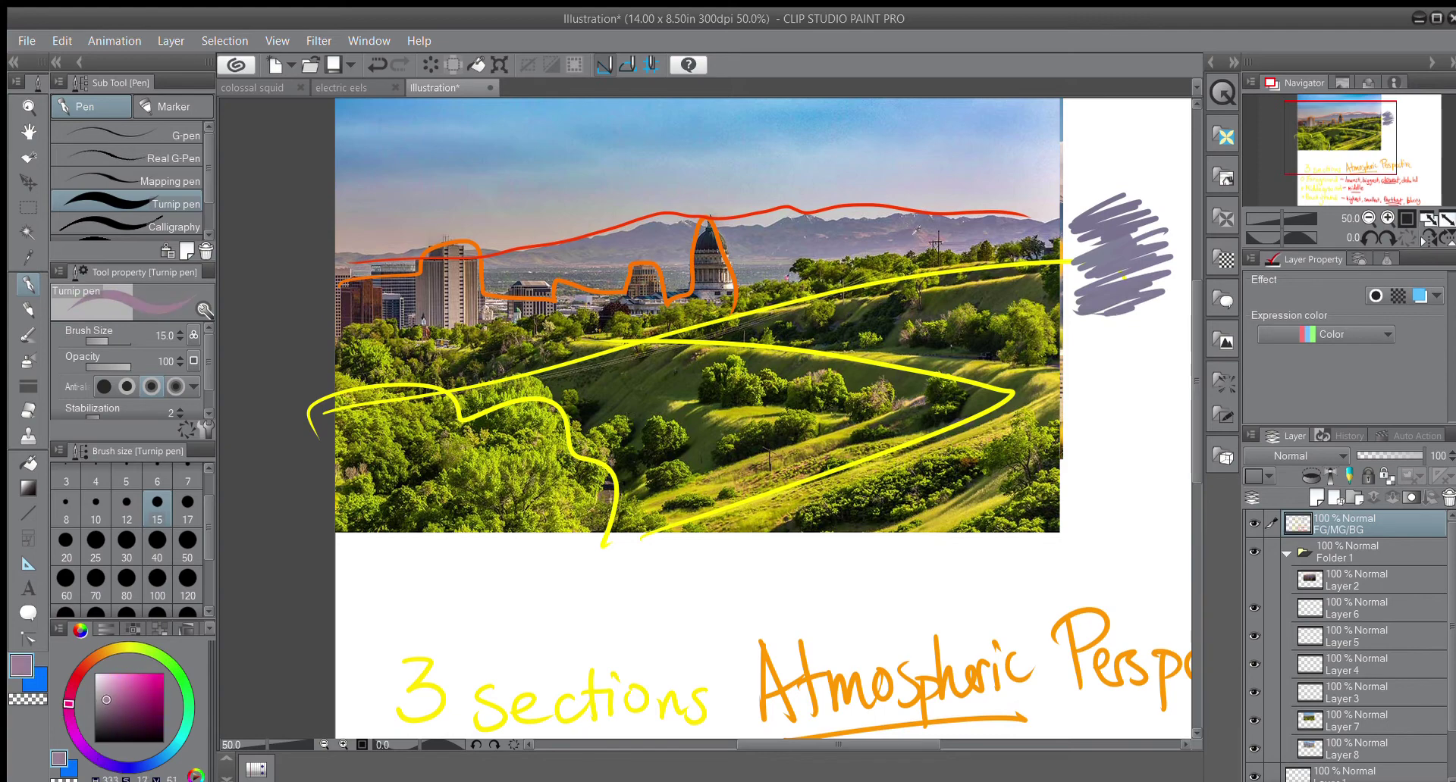
{"action": "left_click", "coordinate": [1070, 203], "text": "alt"}
{"action": "mouse_move", "coordinate": [1131, 226]}
{"action": "left_mouse_down"}
{"action": "mouse_move", "coordinate": [1082, 280]}
{"action": "mouse_move", "coordinate": [1149, 287]}
{"action": "mouse_move", "coordinate": [1134, 294]}
{"action": "mouse_move", "coordinate": [1120, 256]}
{"action": "left_mouse_up"}
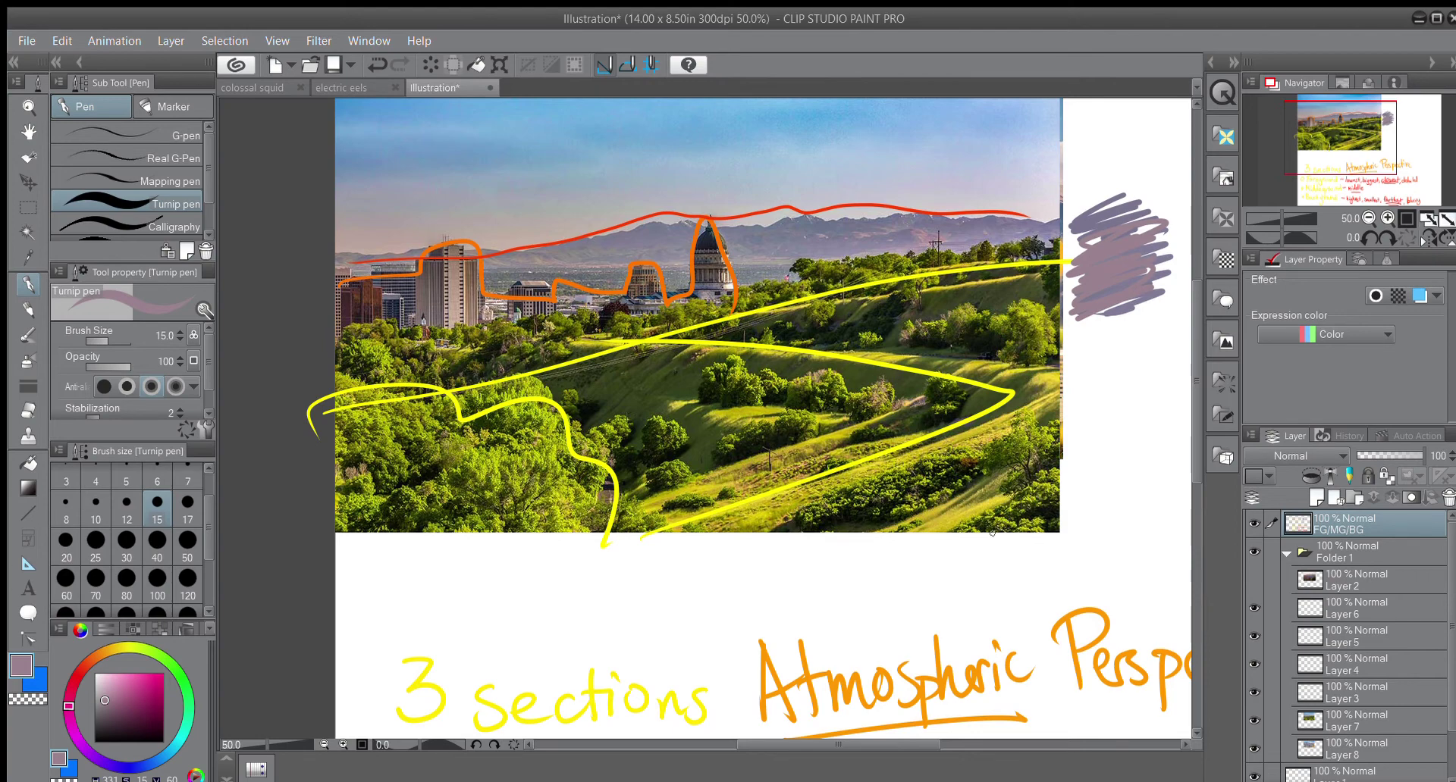
Step: Toggle the FG/MG/BG layer's visibility and rectangle-select the photo with its traced lines
{"action": "scroll", "coordinate": [987, 534], "scroll_direction": "down", "scroll_amount": 1}
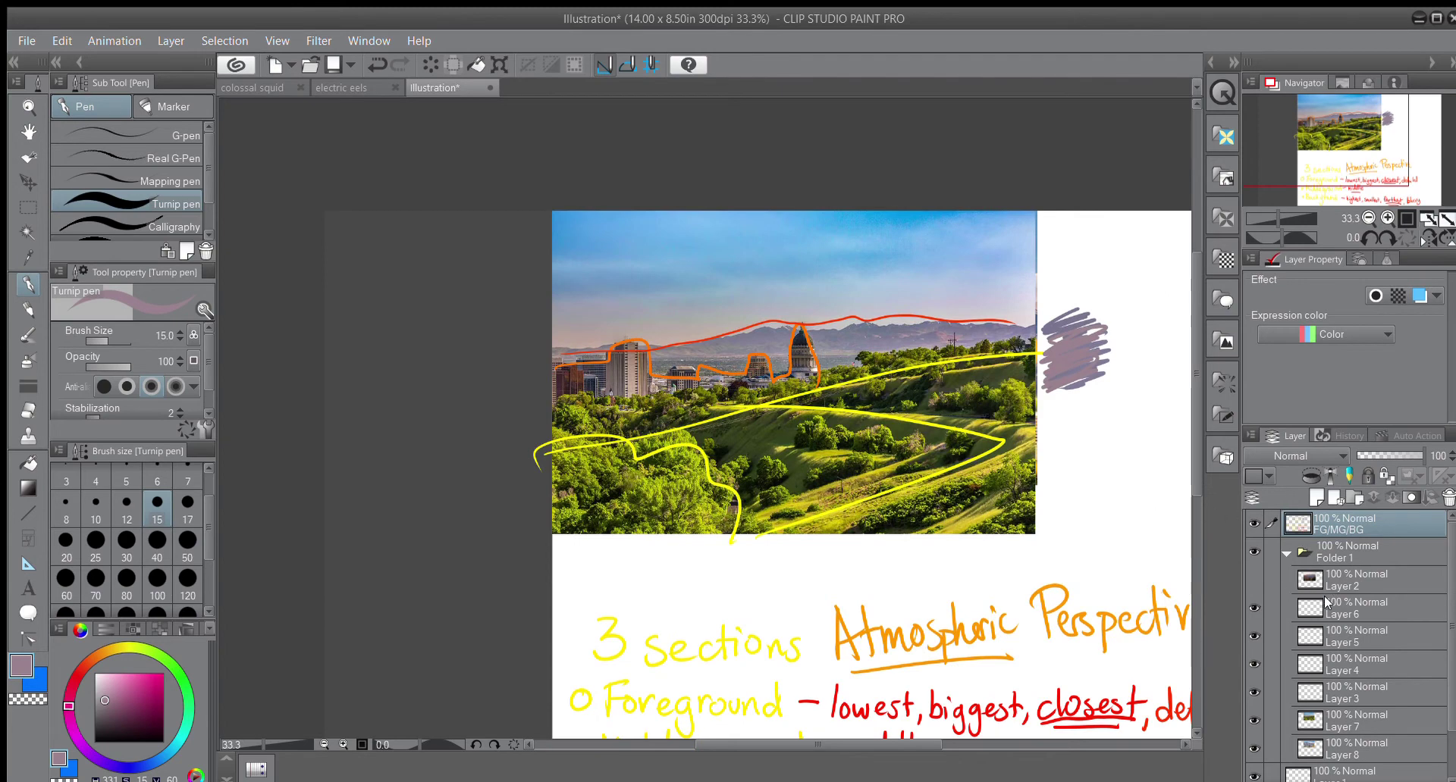
{"action": "left_click", "coordinate": [1250, 522]}
{"action": "left_click", "coordinate": [1253, 522]}
{"action": "left_click", "coordinate": [28, 206]}
{"action": "left_click_drag", "start_coordinate": [481, 191], "coordinate": [1127, 562]}
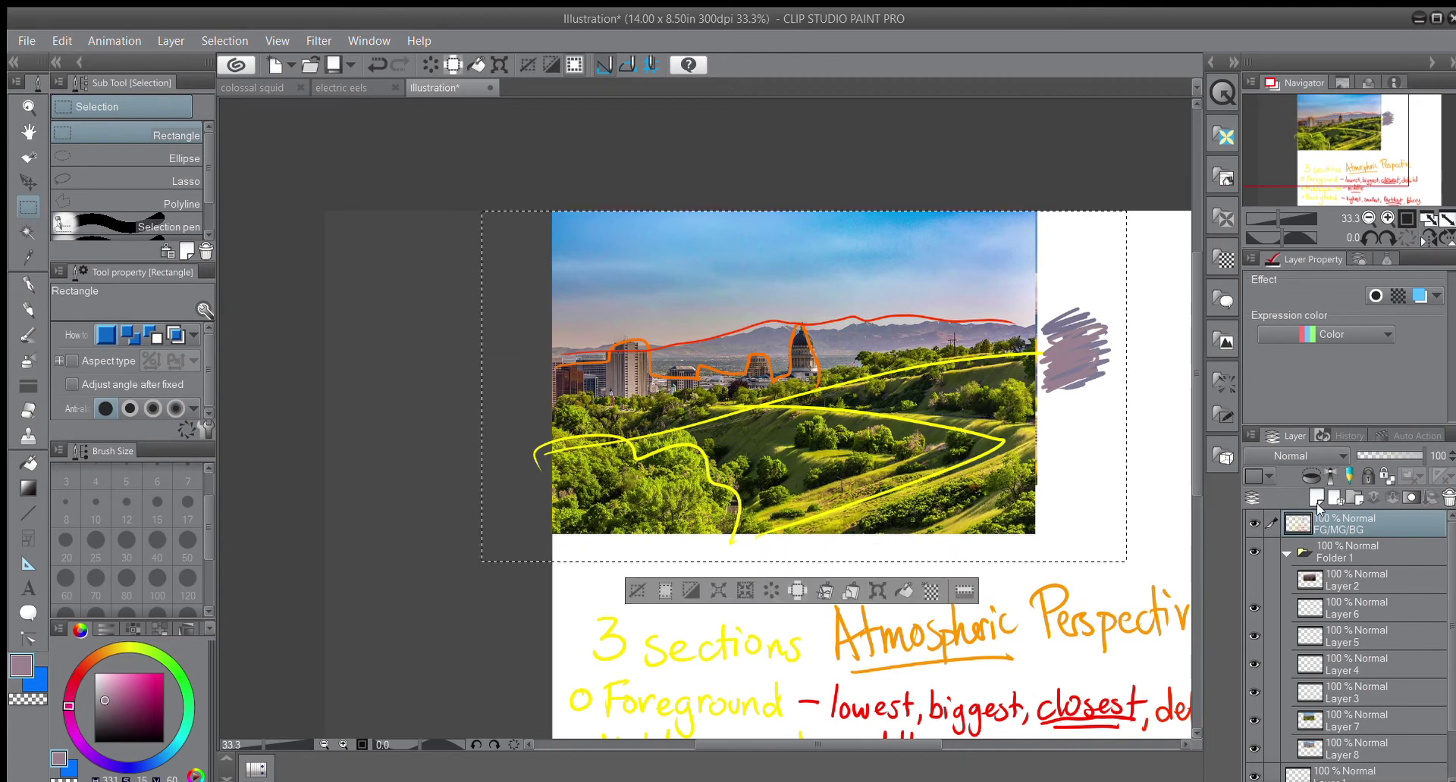
Step: Delete the sketch strokes on FG/MG/BG and the hills photo on Layer 7, zoom to 25%, and deselect
{"action": "key", "text": "Delete"}
{"action": "left_click", "coordinate": [1315, 716]}
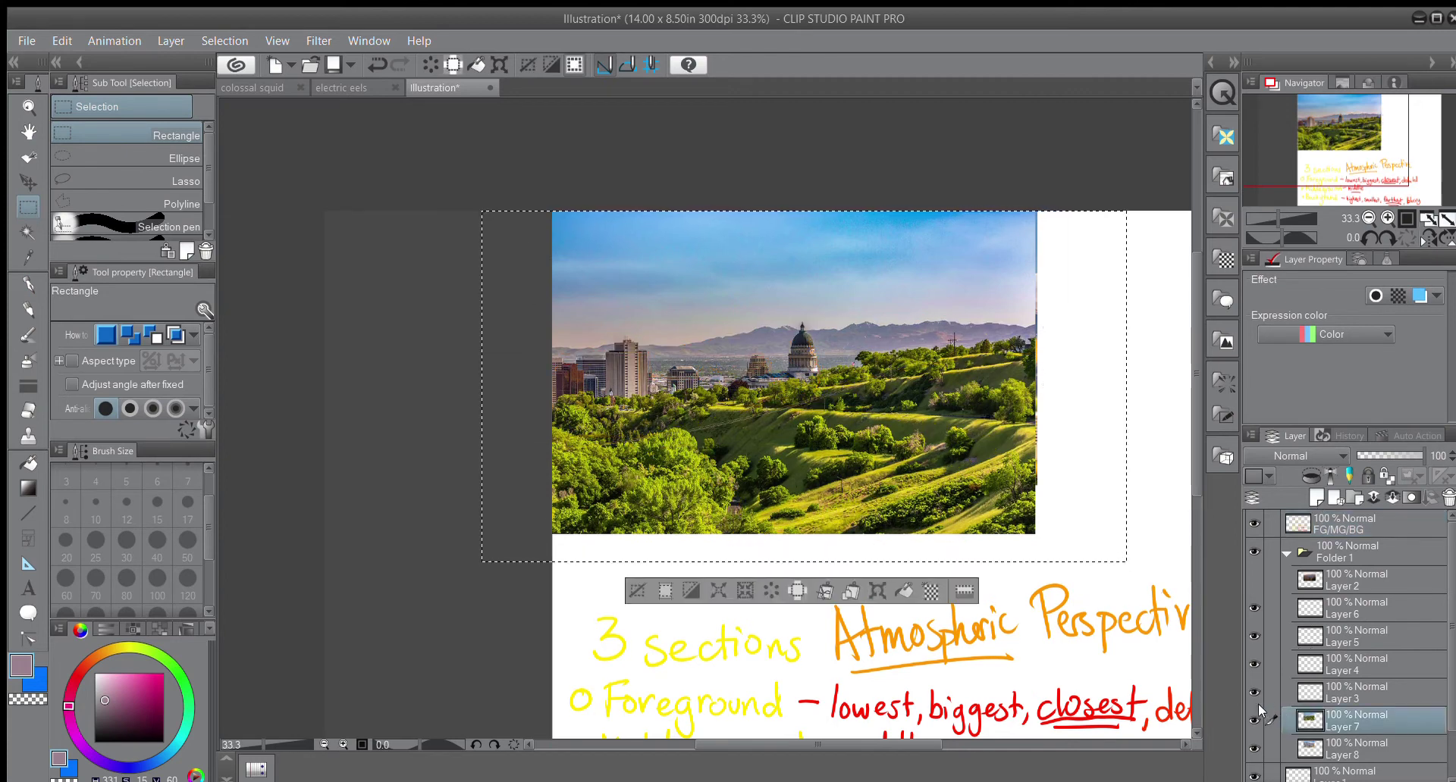
{"action": "key", "text": "Delete"}
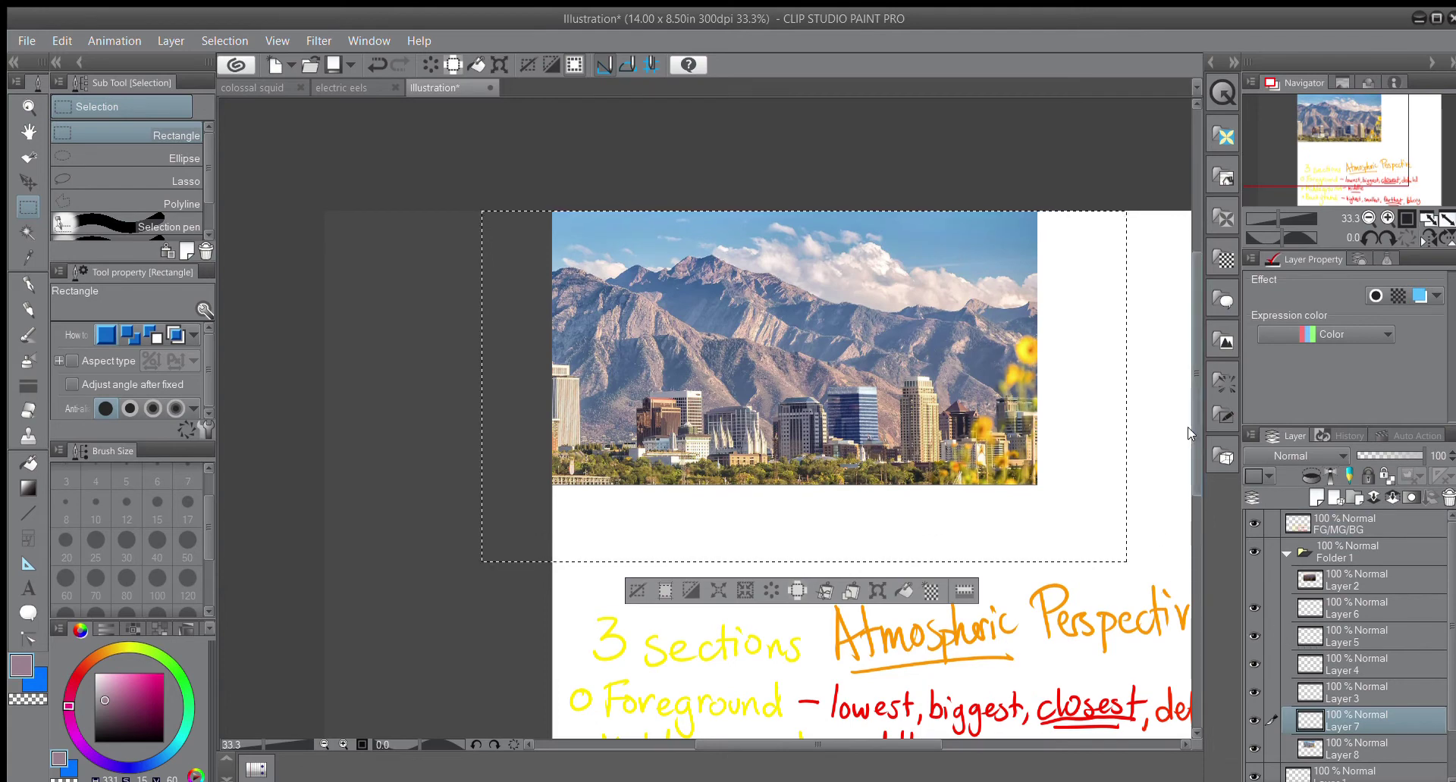
{"action": "scroll", "coordinate": [1188, 476], "scroll_direction": "down", "scroll_amount": 2}
{"action": "left_click_drag", "start_coordinate": [834, 744], "coordinate": [887, 744]}
{"action": "scroll", "coordinate": [903, 664], "scroll_direction": "down", "scroll_amount": 1}
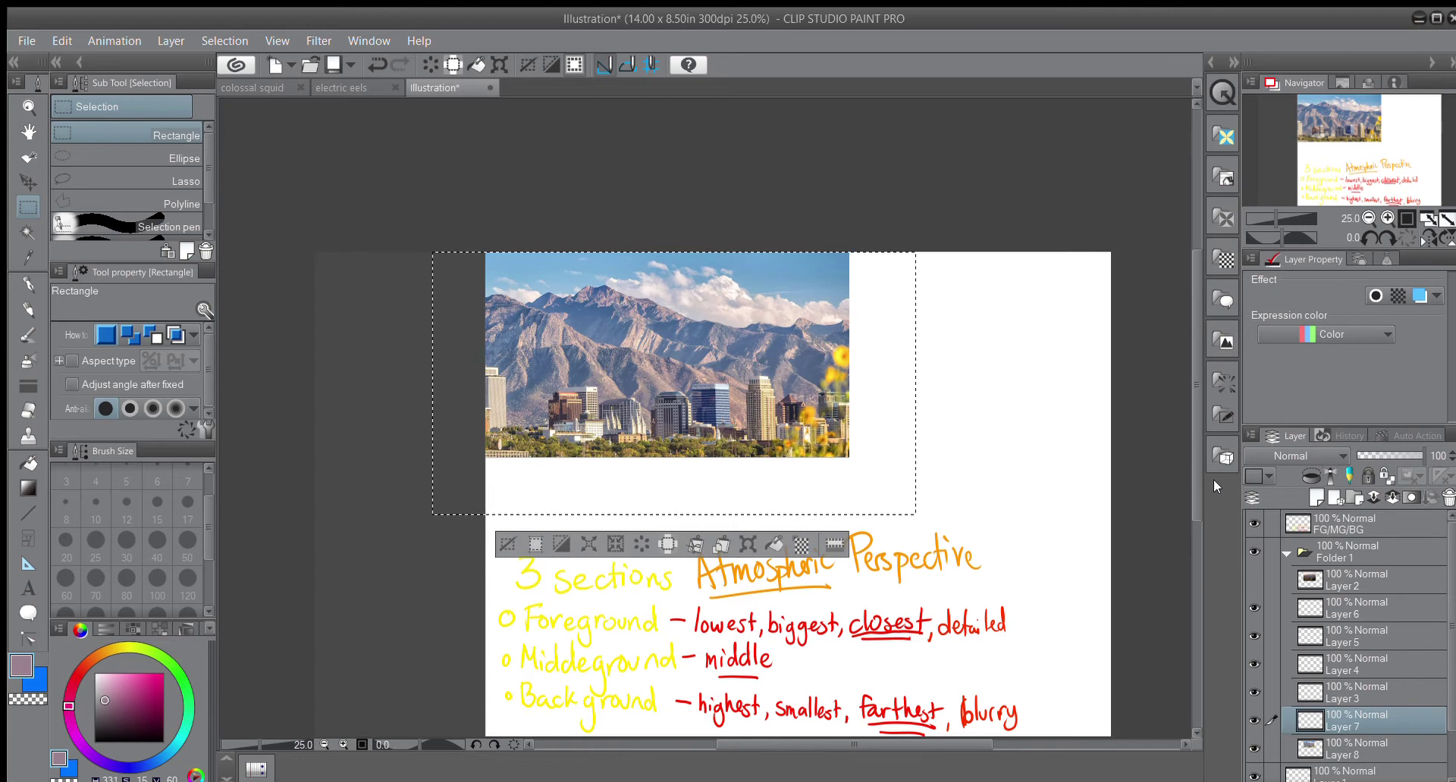
{"action": "scroll", "coordinate": [1189, 483], "scroll_direction": "down", "scroll_amount": 1}
{"action": "scroll", "coordinate": [1186, 514], "scroll_direction": "up", "scroll_amount": 1}
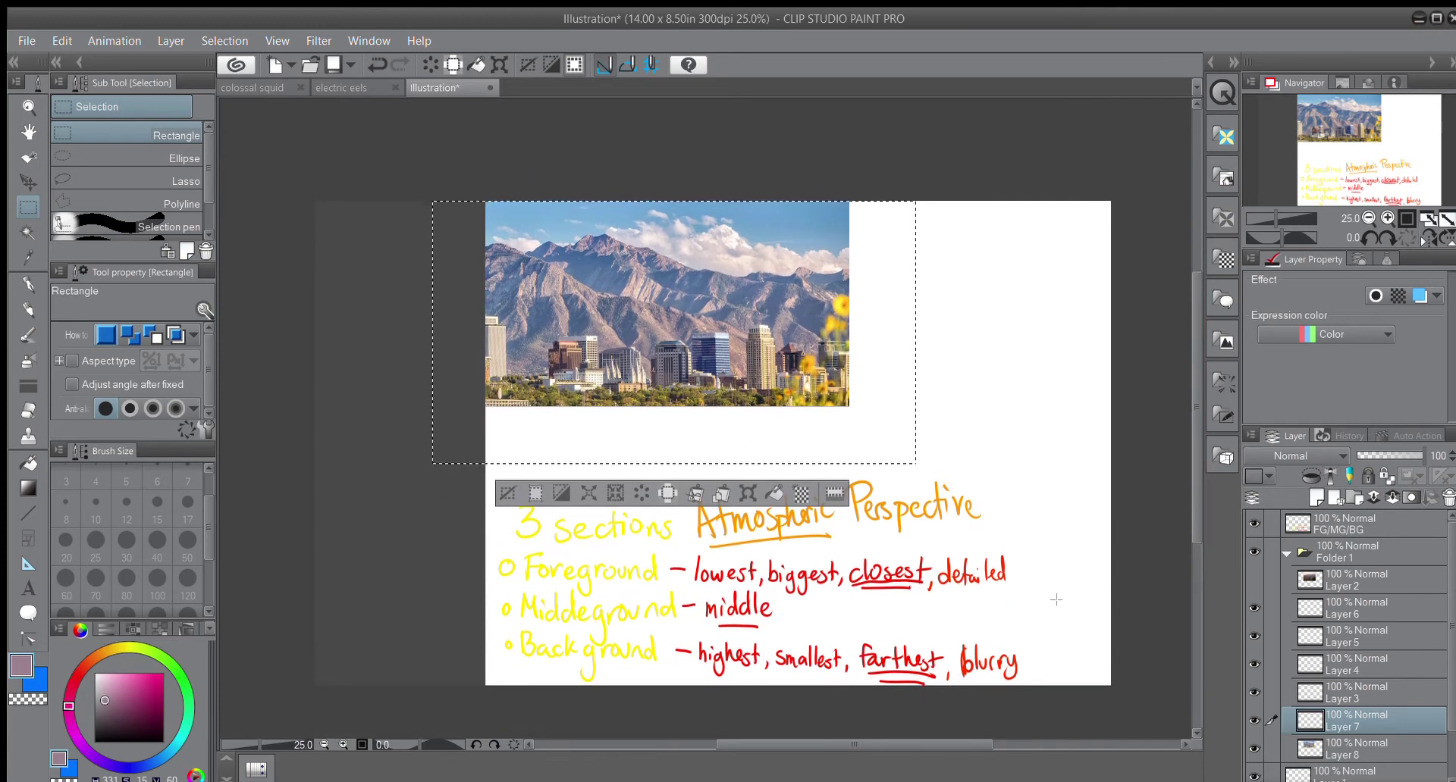
{"action": "left_click", "coordinate": [1134, 612]}
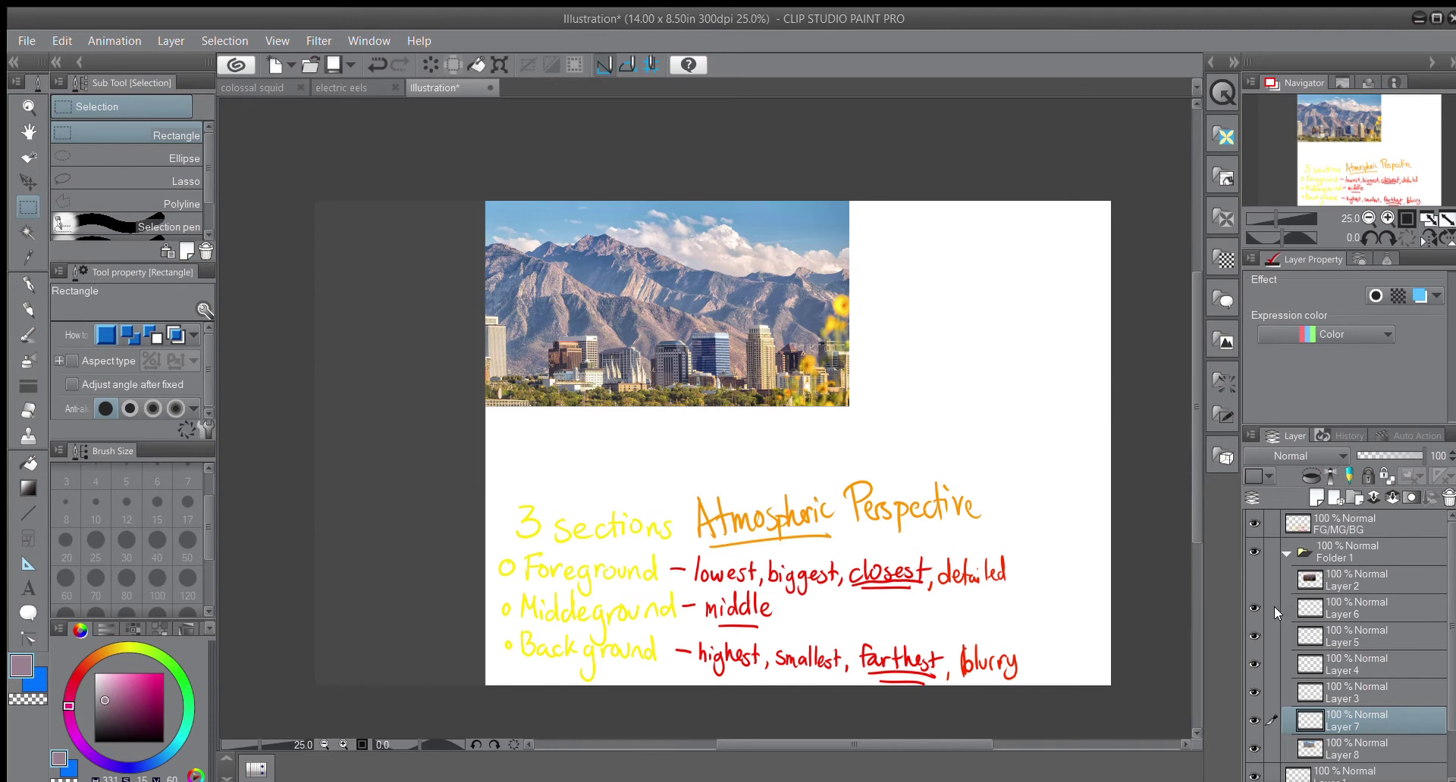
Step: On Layer 8, reposition the skyline photo and delete a strip from its left side
{"action": "left_click", "coordinate": [1304, 579]}
{"action": "left_click", "coordinate": [1310, 747]}
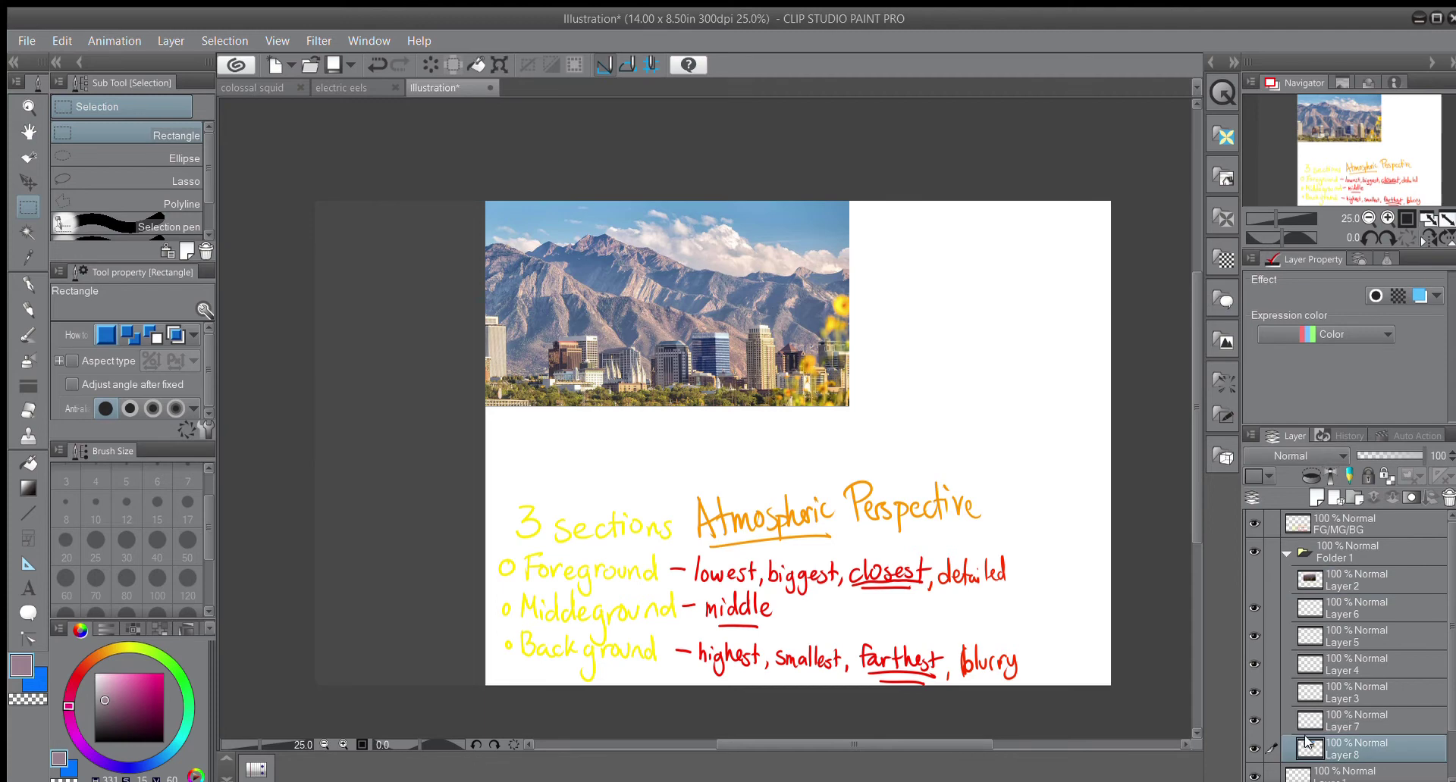
{"action": "left_click", "coordinate": [28, 182]}
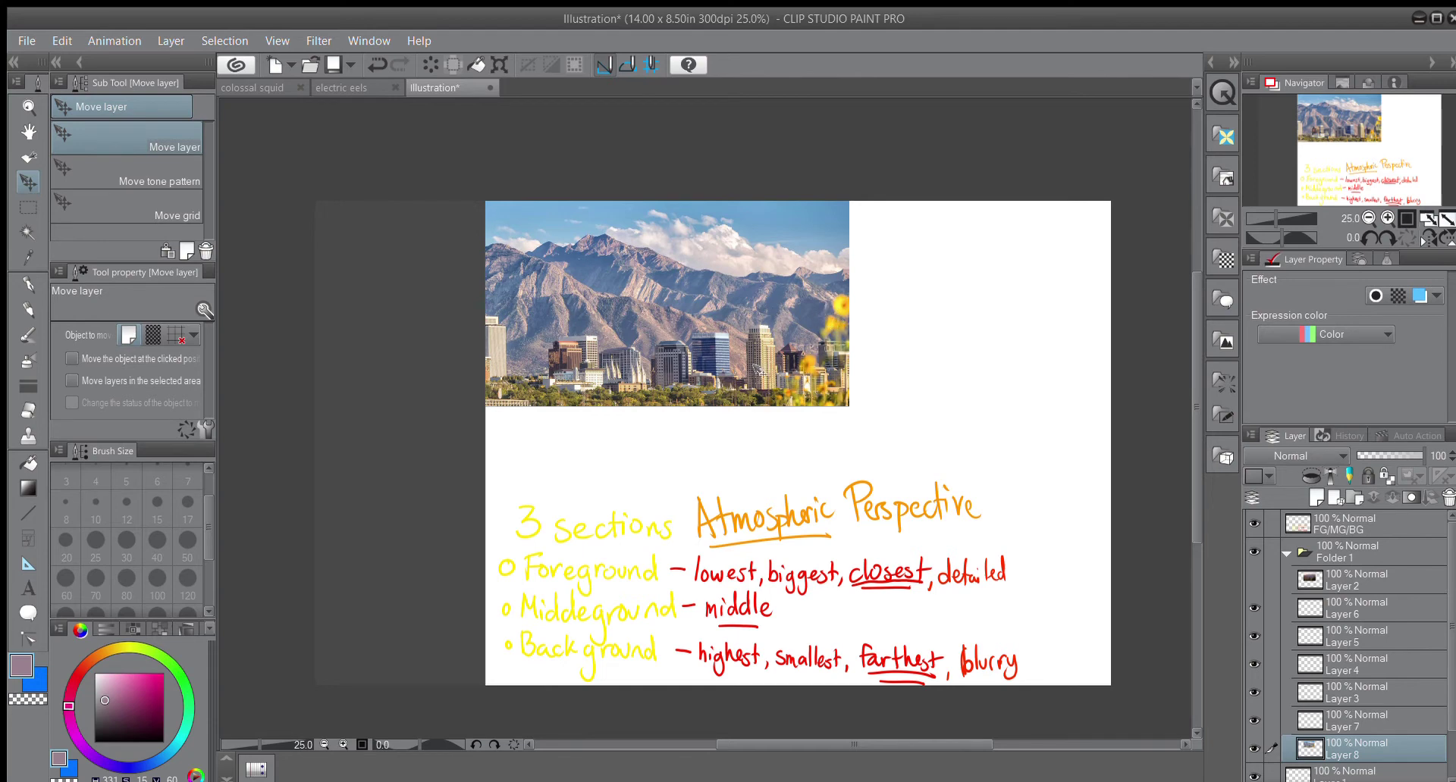
{"action": "left_click_drag", "start_coordinate": [749, 372], "coordinate": [582, 375]}
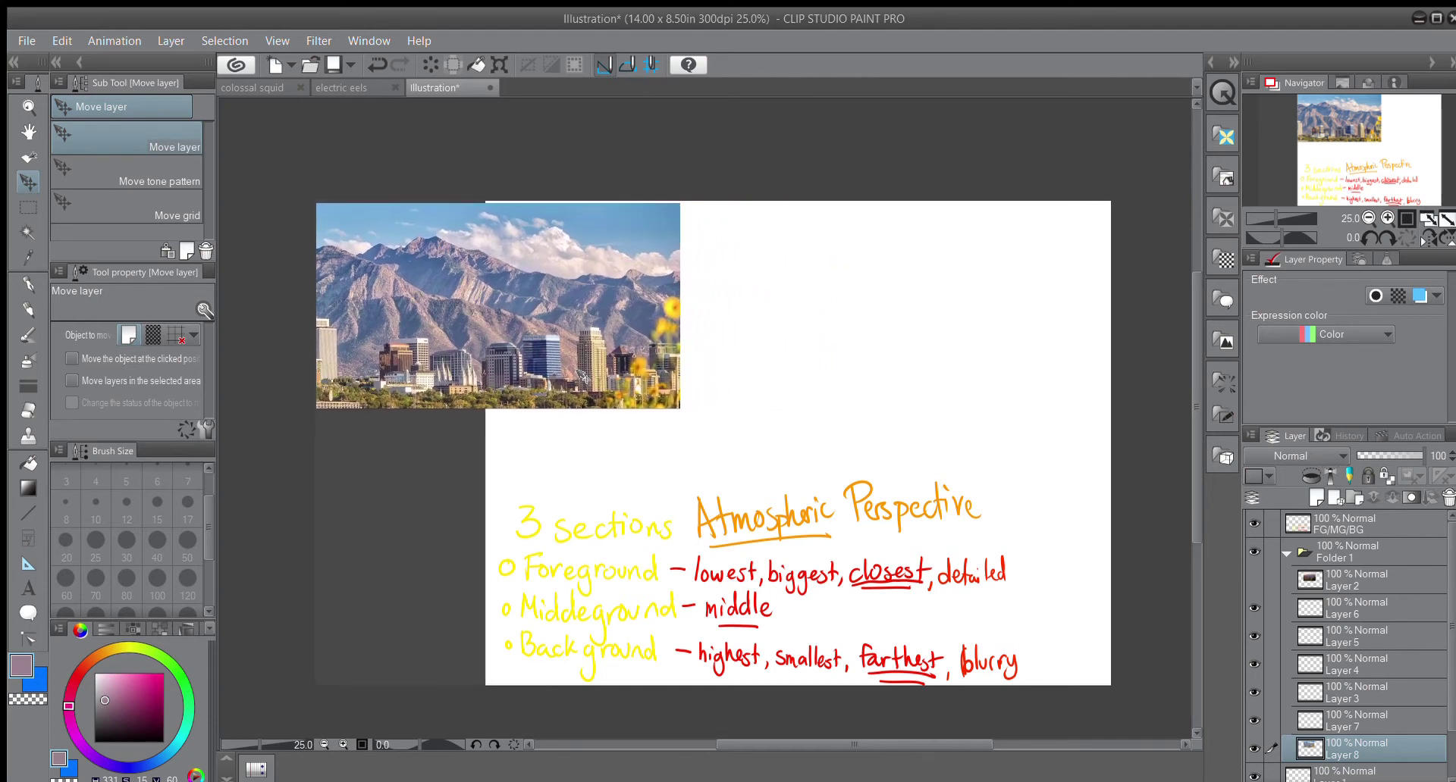
{"action": "left_click_drag", "start_coordinate": [292, 360], "coordinate": [476, 359]}
{"action": "left_click", "coordinate": [30, 207]}
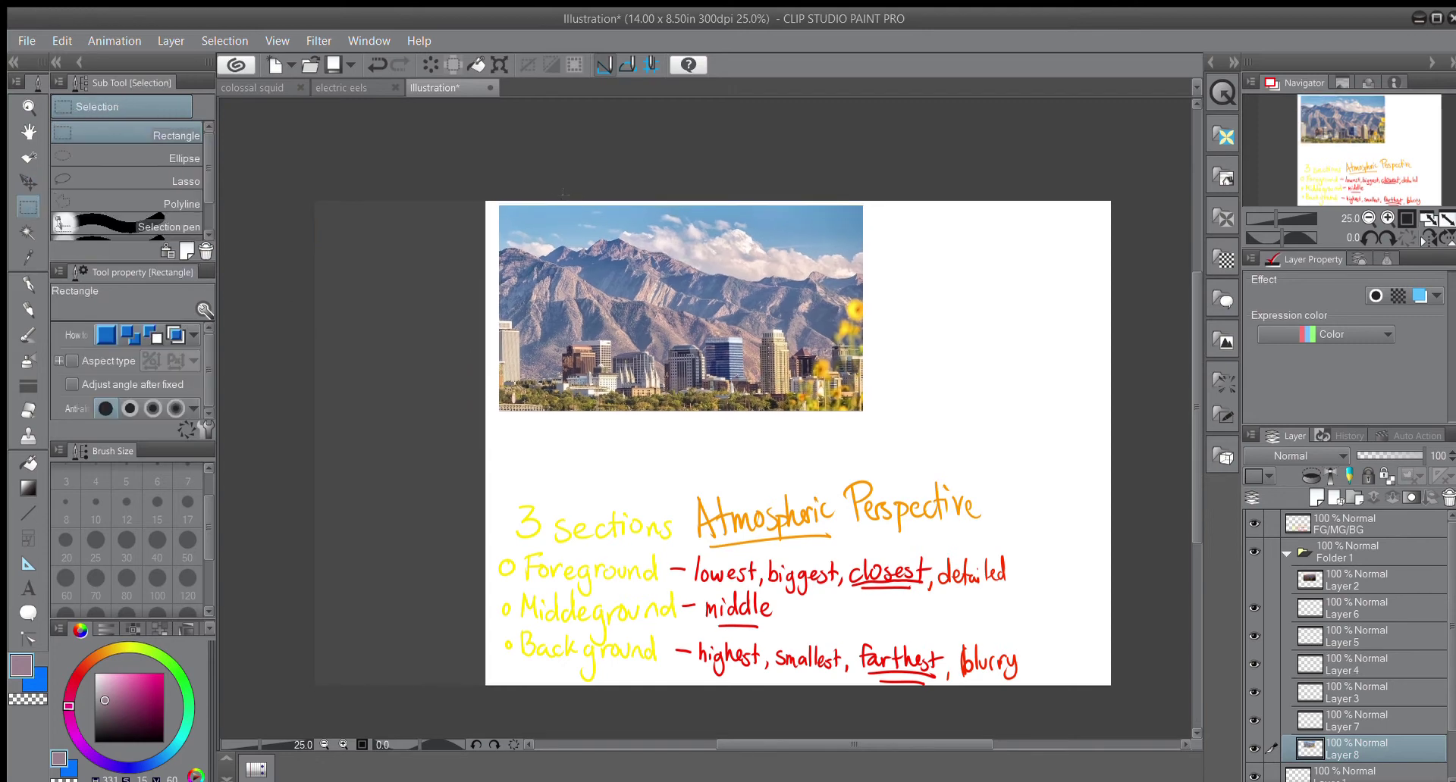
{"action": "left_click_drag", "start_coordinate": [559, 192], "coordinate": [482, 445]}
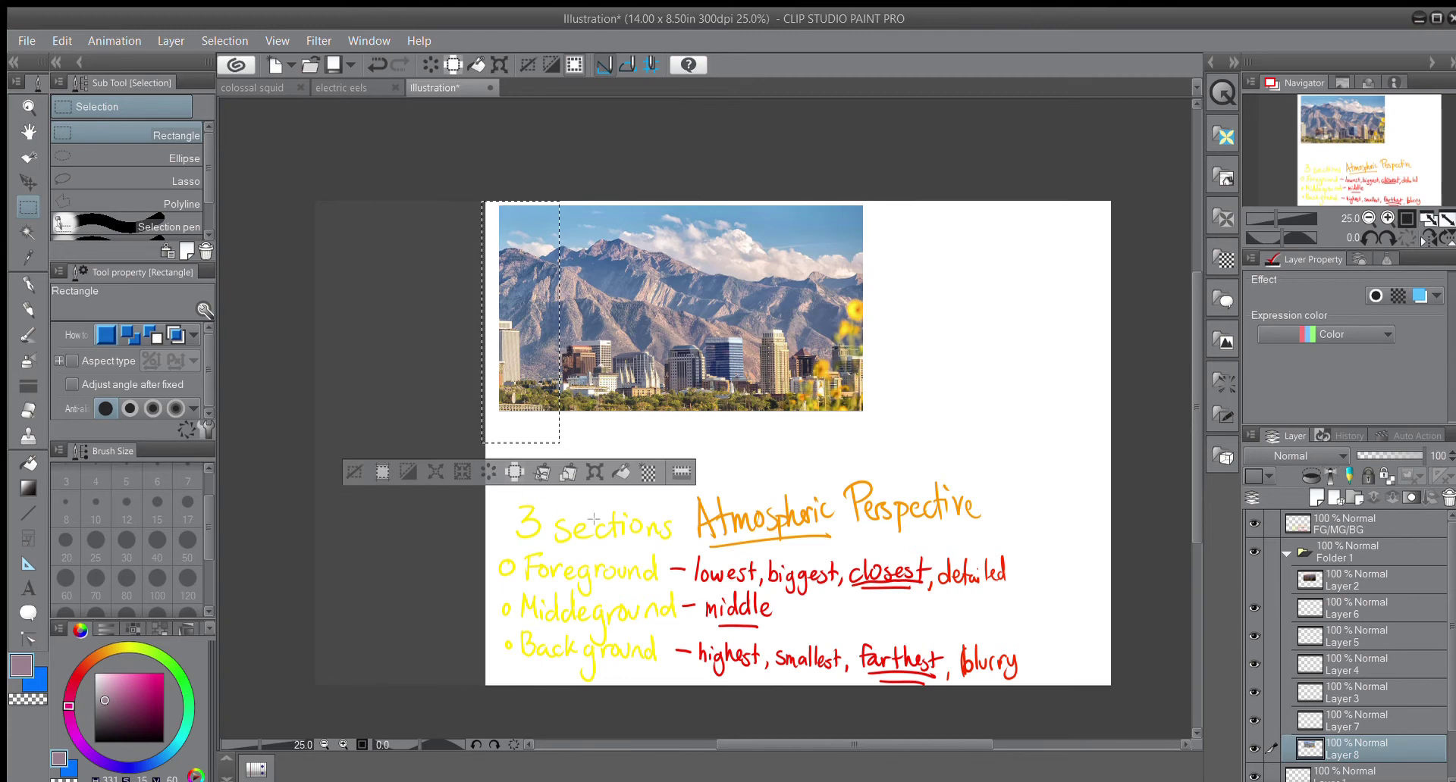
{"action": "key", "text": "Delete"}
{"action": "key", "text": "ctrl+d"}
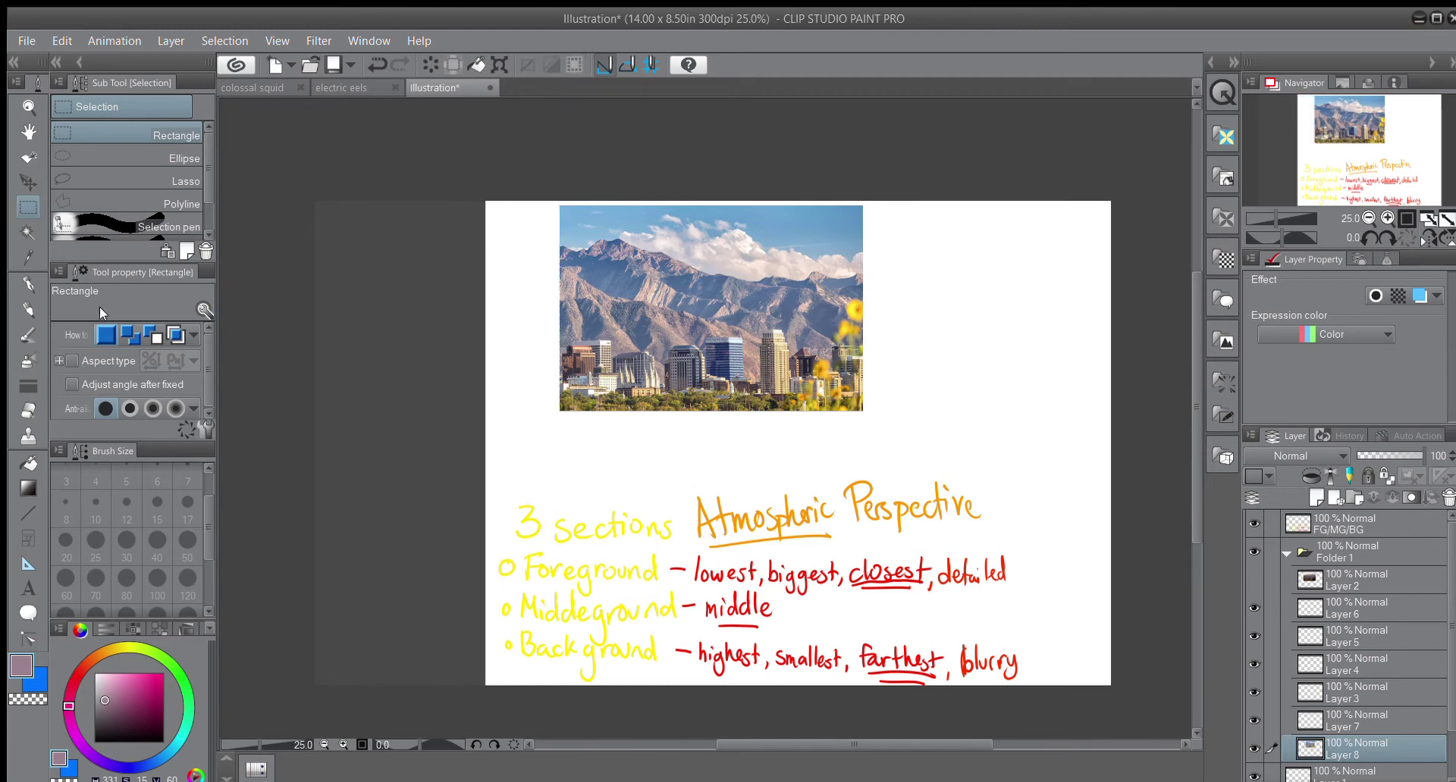
Step: Move the trimmed photo to the top-left and scale it down
{"action": "left_click", "coordinate": [28, 182]}
{"action": "left_click_drag", "start_coordinate": [736, 339], "coordinate": [493, 339]}
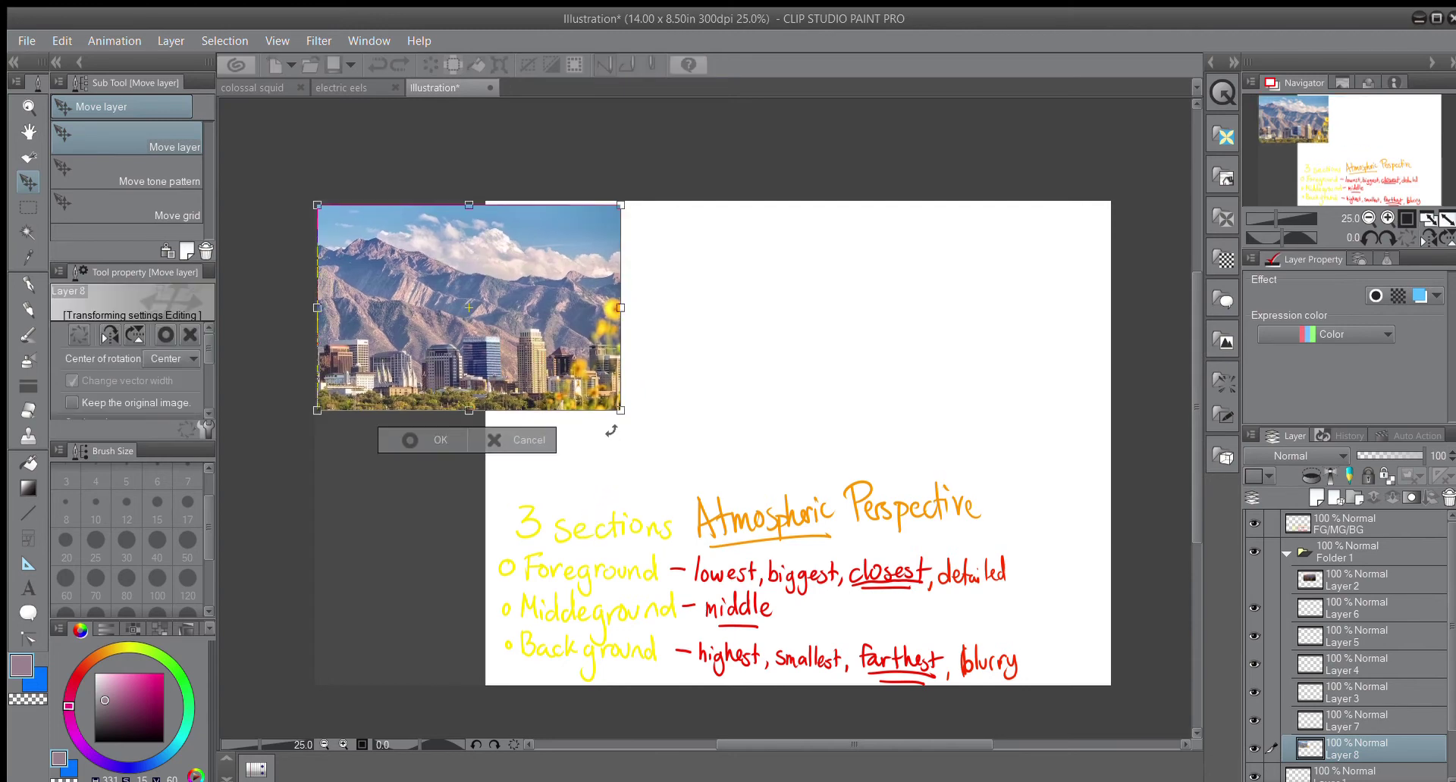
{"action": "left_click_drag", "start_coordinate": [620, 411], "coordinate": [545, 393]}
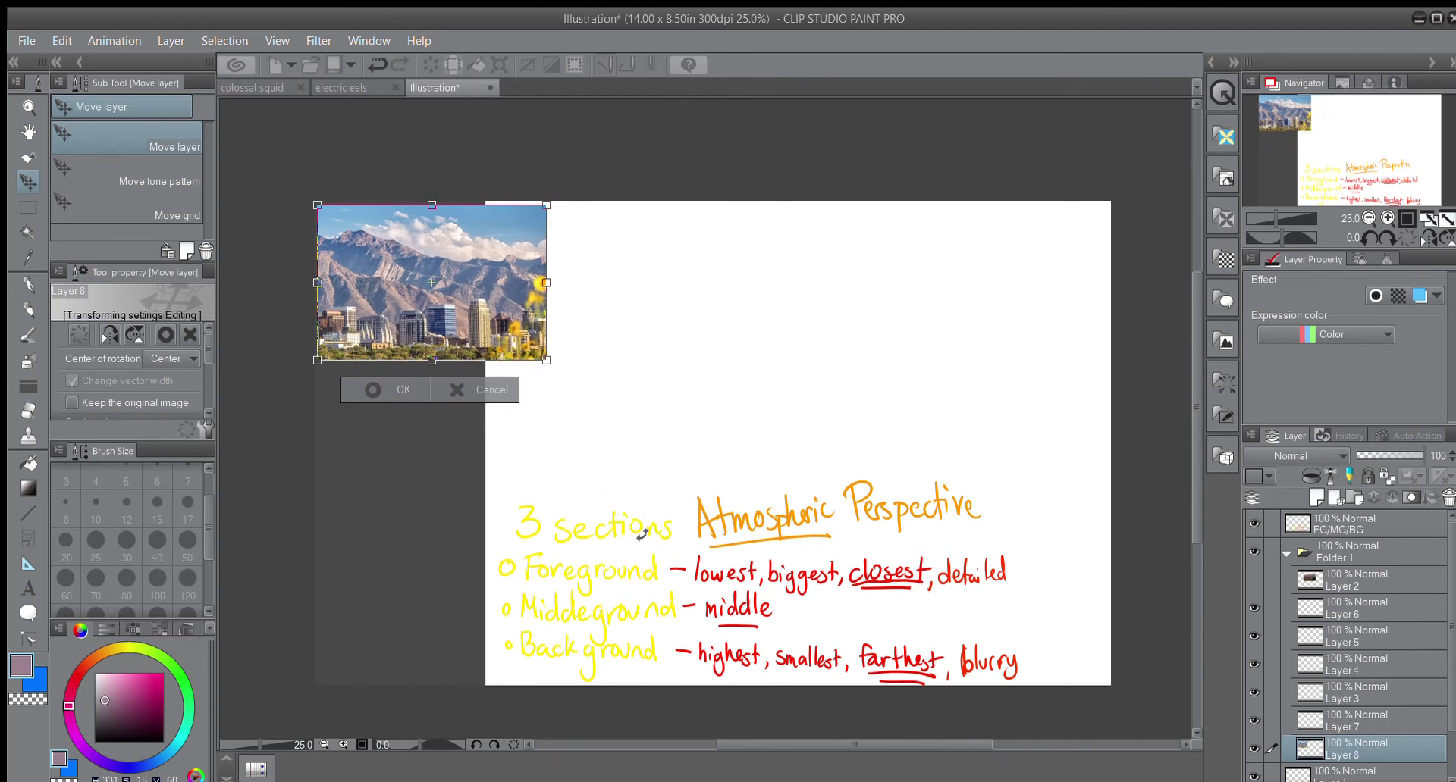
{"action": "left_click", "coordinate": [373, 389]}
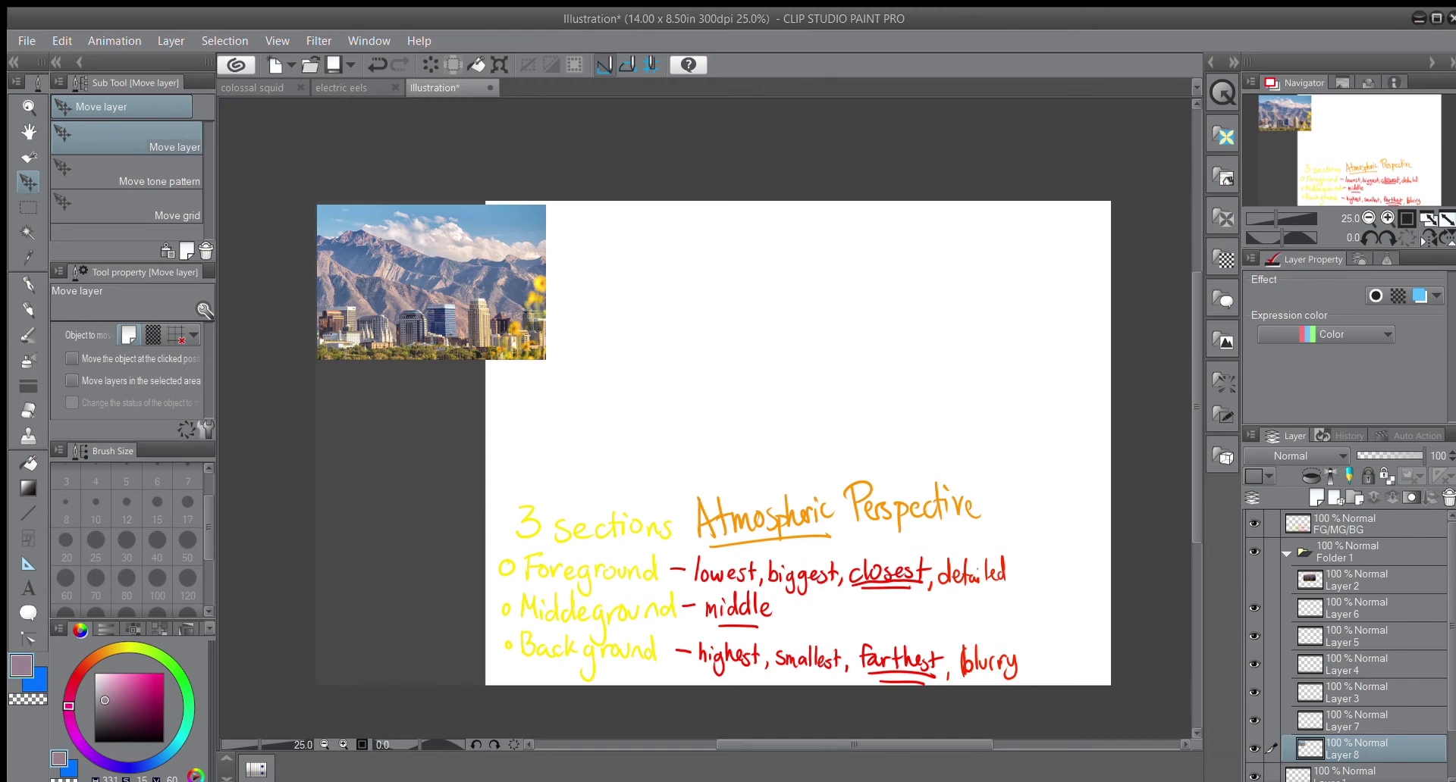
Step: Collapse Folder 1, then move the FG/MG/BG notes up-left and shrink them
{"action": "left_click", "coordinate": [1287, 554]}
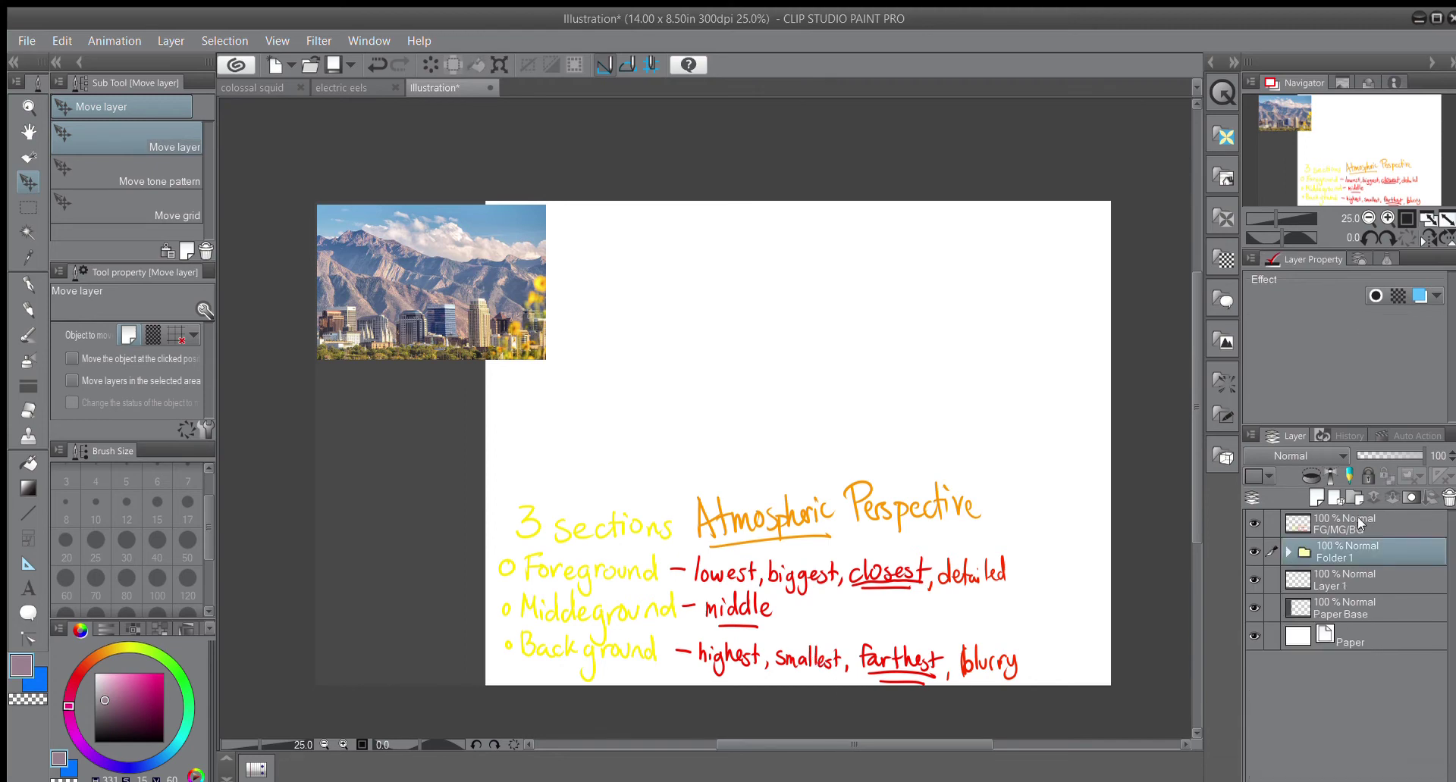
{"action": "left_click", "coordinate": [1359, 523]}
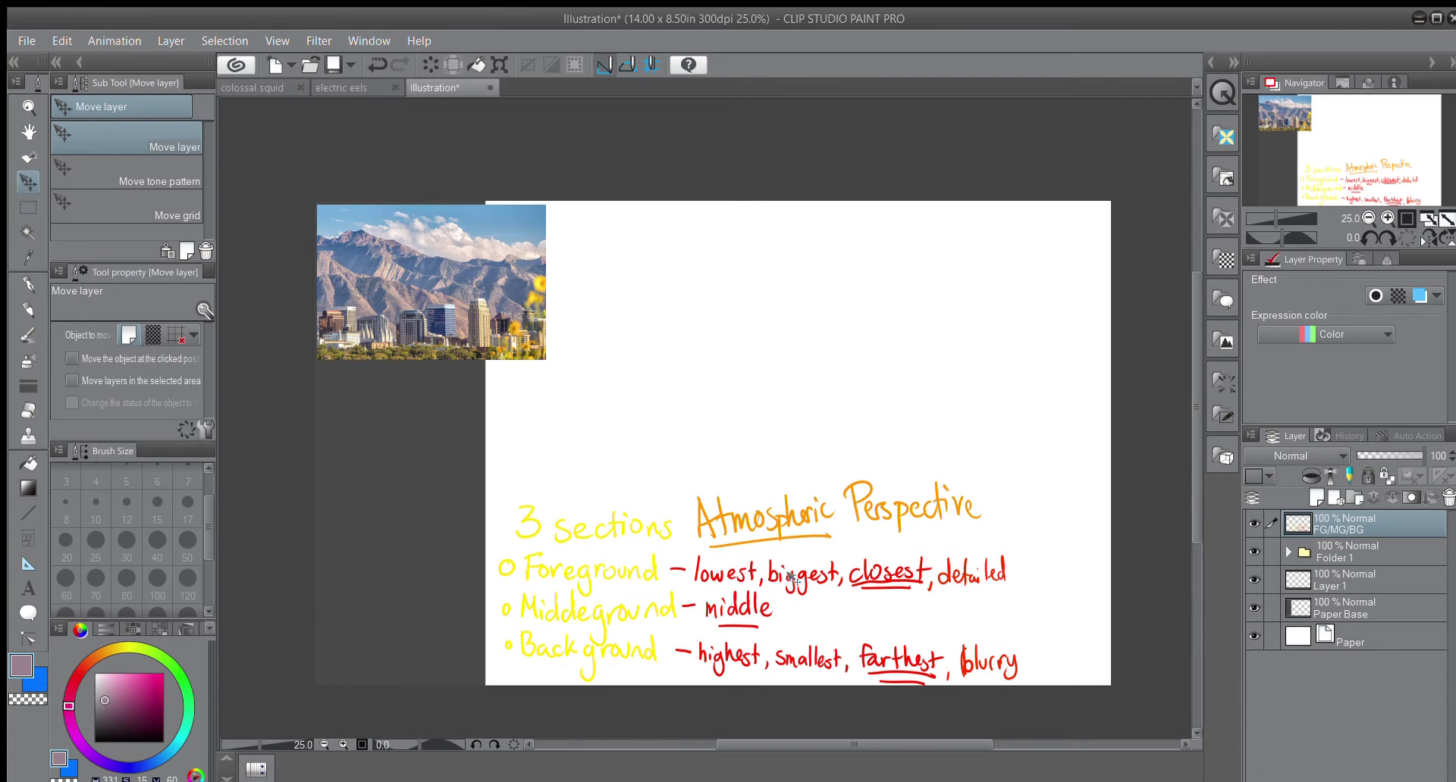
{"action": "left_click_drag", "start_coordinate": [818, 641], "coordinate": [661, 614]}
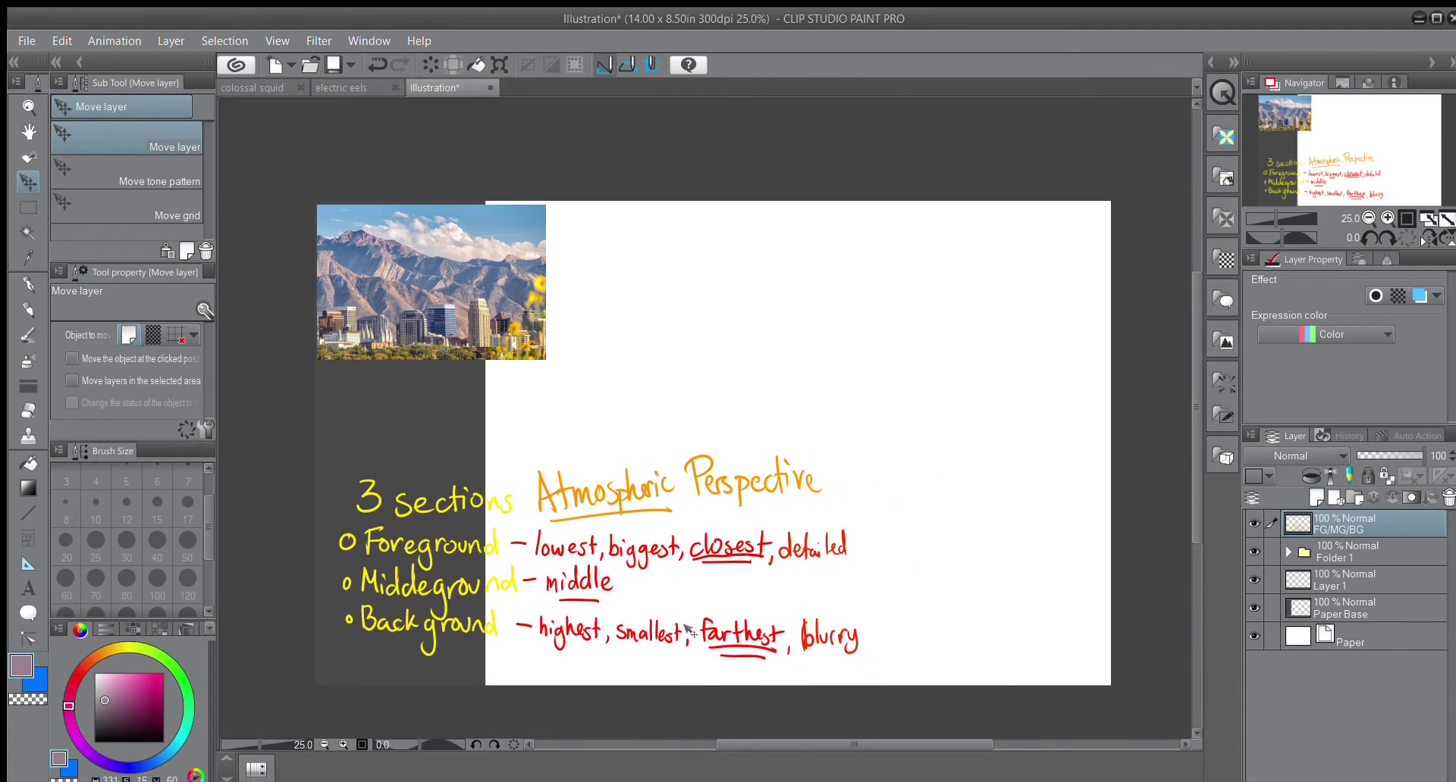
{"action": "key", "text": "ctrl+t"}
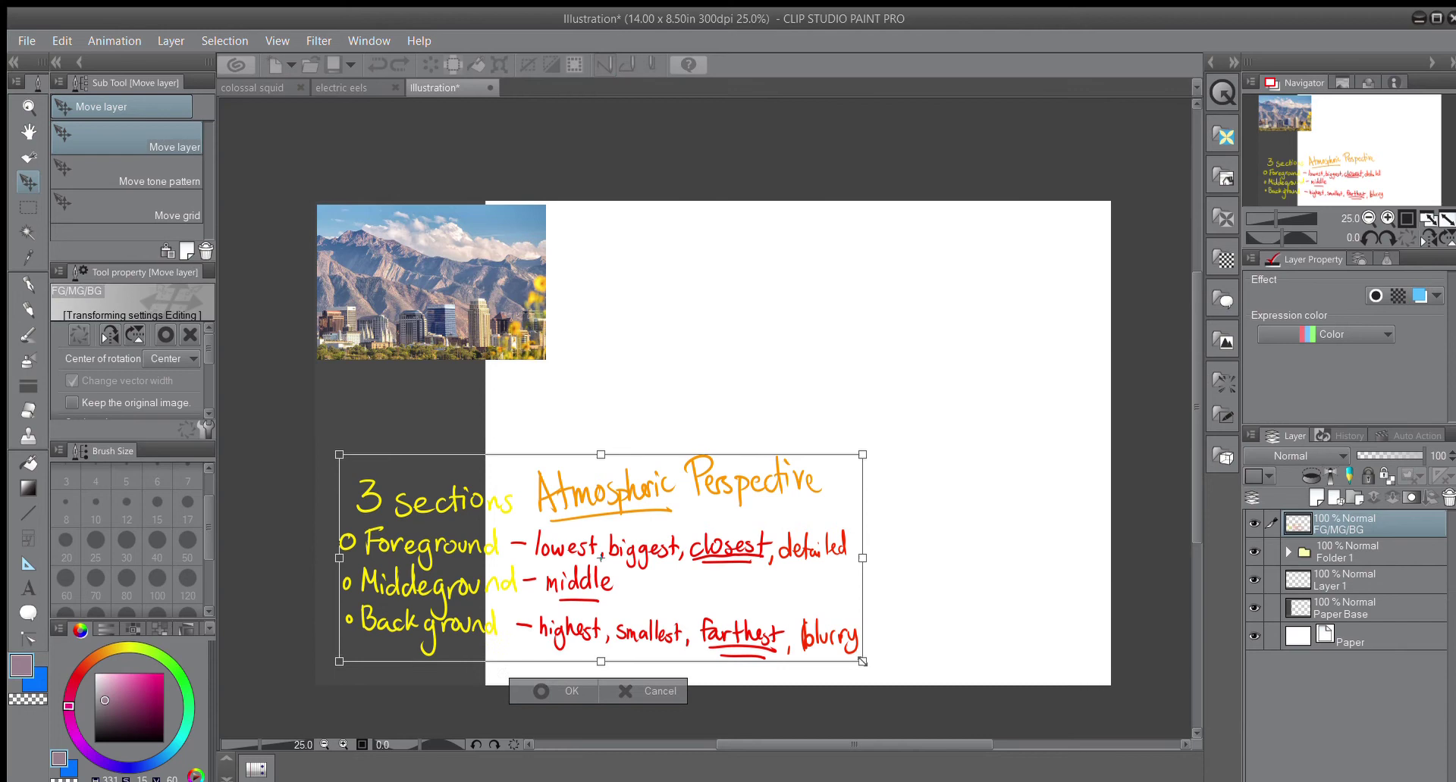
{"action": "left_click_drag", "start_coordinate": [862, 661], "coordinate": [672, 584]}
{"action": "left_click_drag", "start_coordinate": [596, 553], "coordinate": [574, 473]}
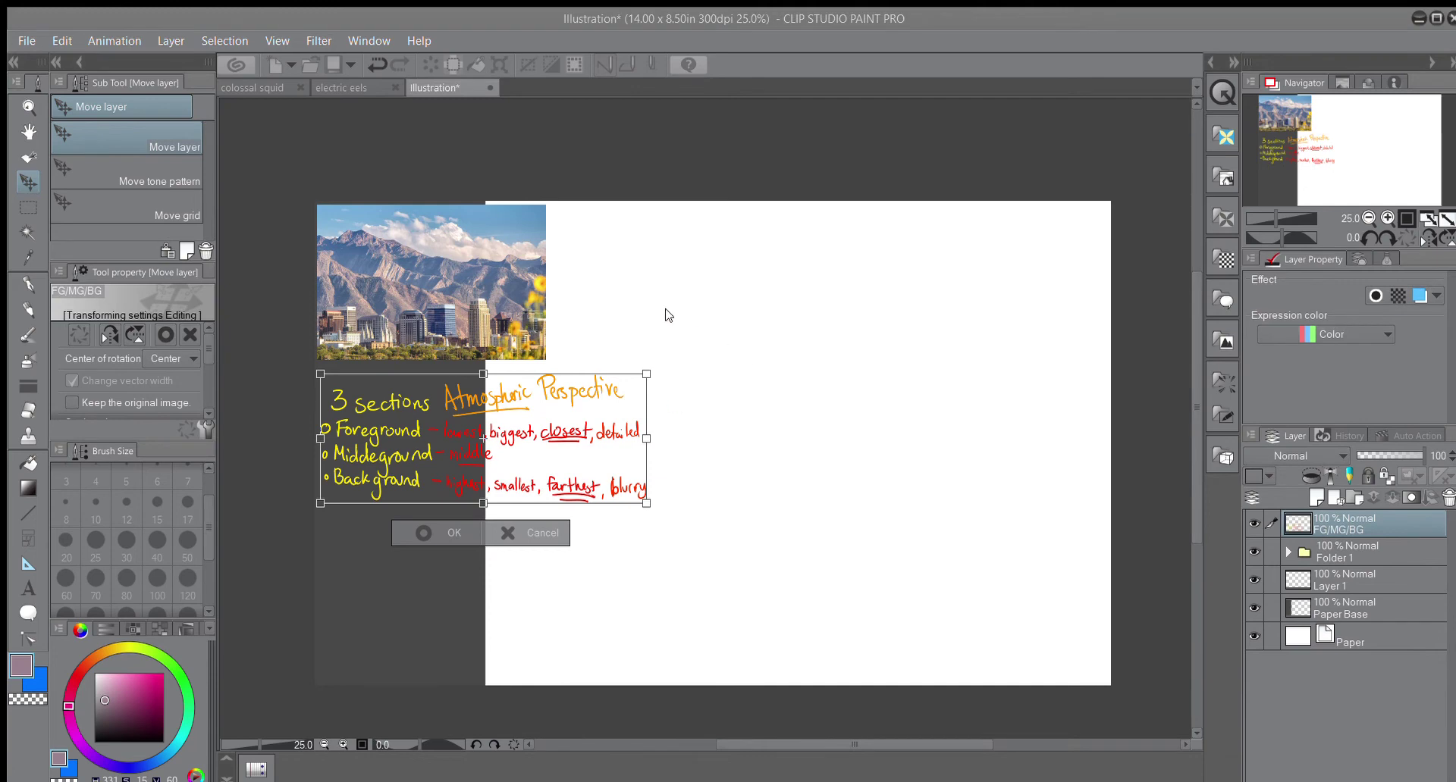
{"action": "key", "text": "Return"}
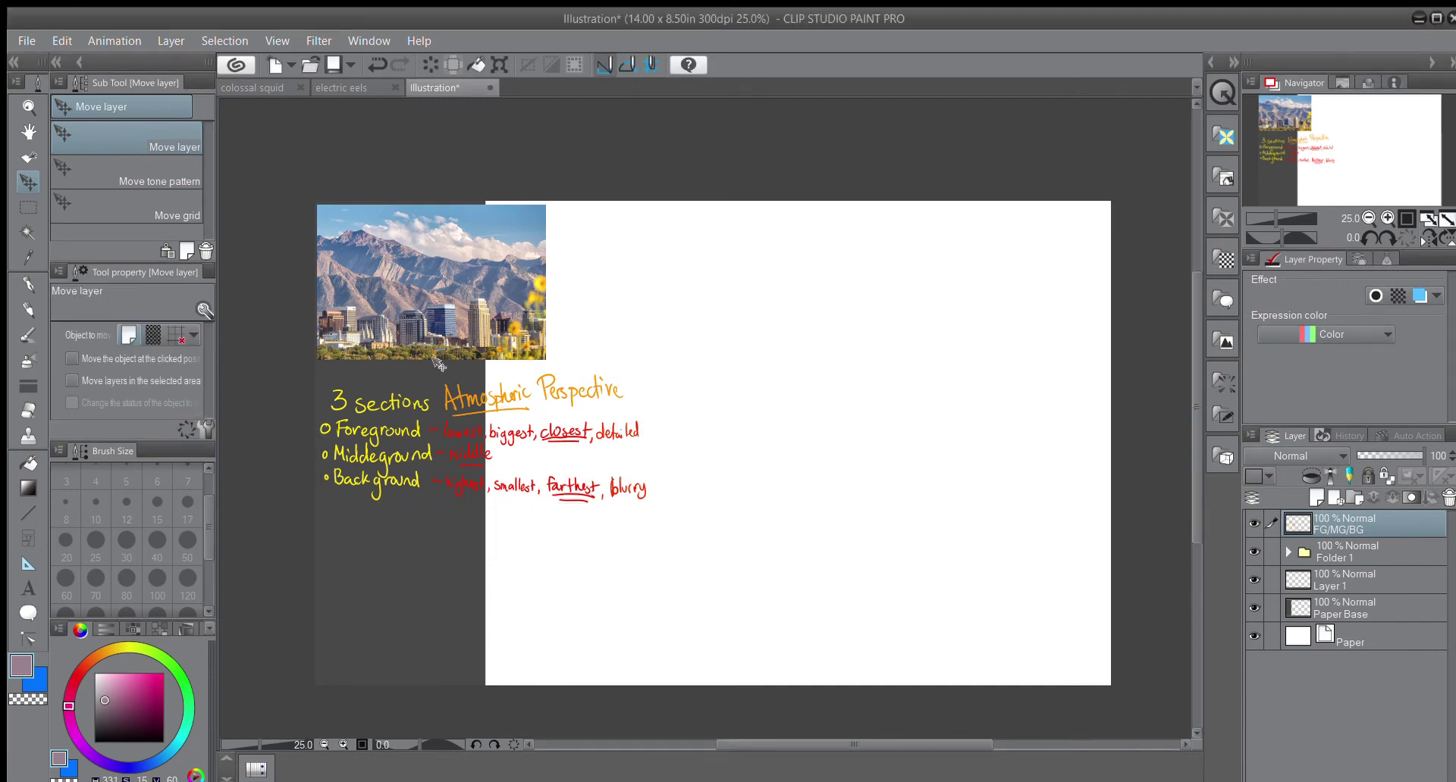
Step: Move the Atmospheric Perspective notes below '3 sections', shrink them, and place FG/MG/BG below Layer 1
{"action": "left_click", "coordinate": [27, 208]}
{"action": "left_click_drag", "start_coordinate": [435, 370], "coordinate": [667, 518]}
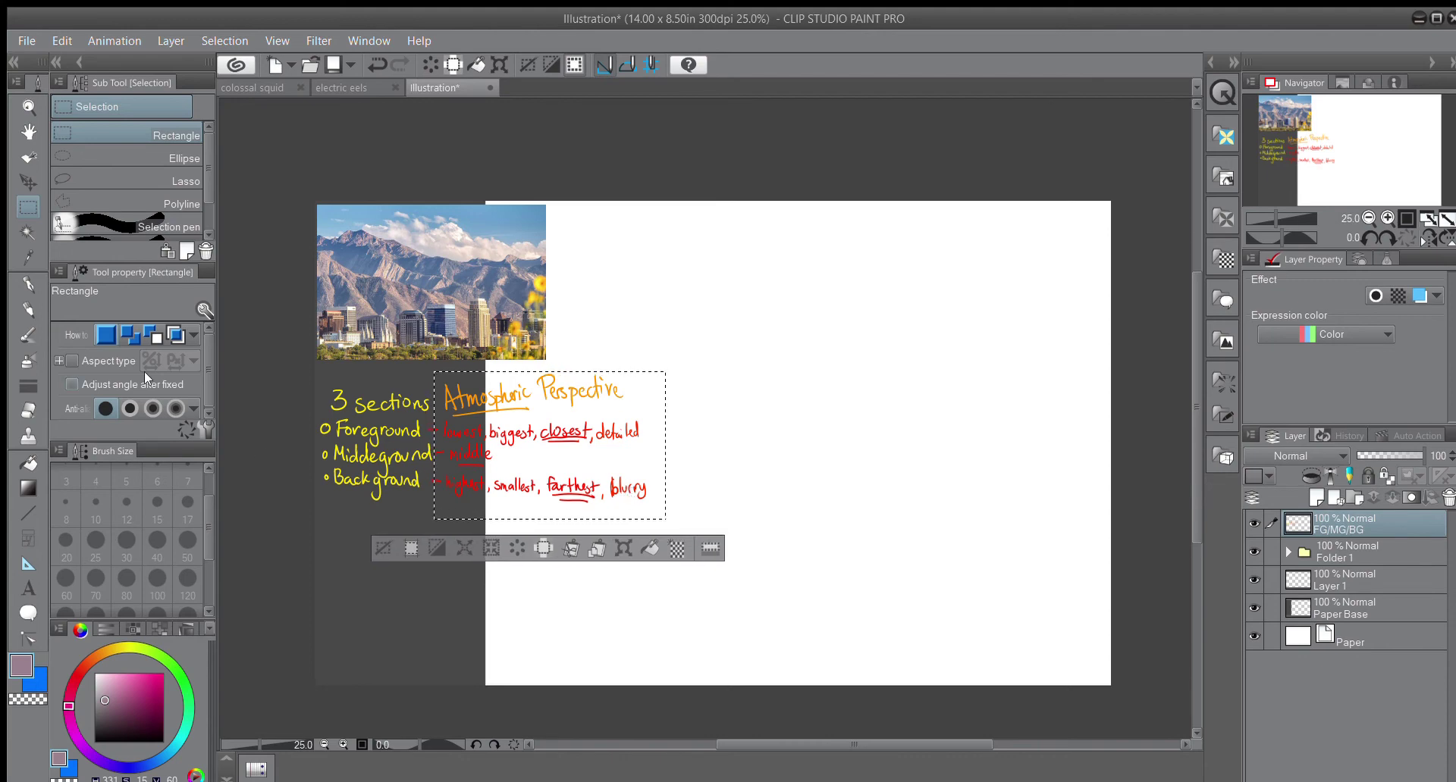
{"action": "left_click", "coordinate": [28, 182]}
{"action": "left_click_drag", "start_coordinate": [570, 469], "coordinate": [453, 593]}
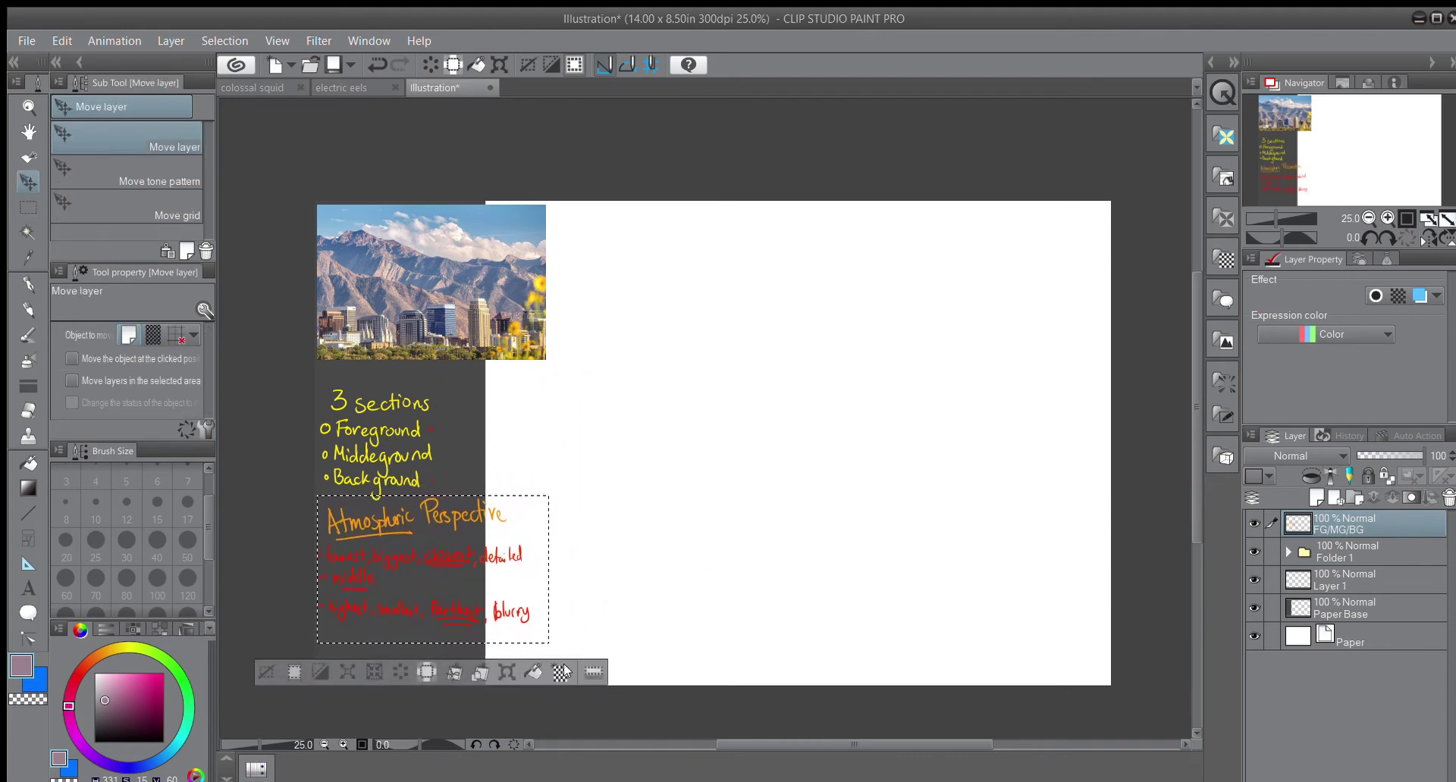
{"action": "key", "text": "ctrl+t"}
{"action": "left_click_drag", "start_coordinate": [535, 635], "coordinate": [485, 603]}
{"action": "left_click", "coordinate": [370, 634]}
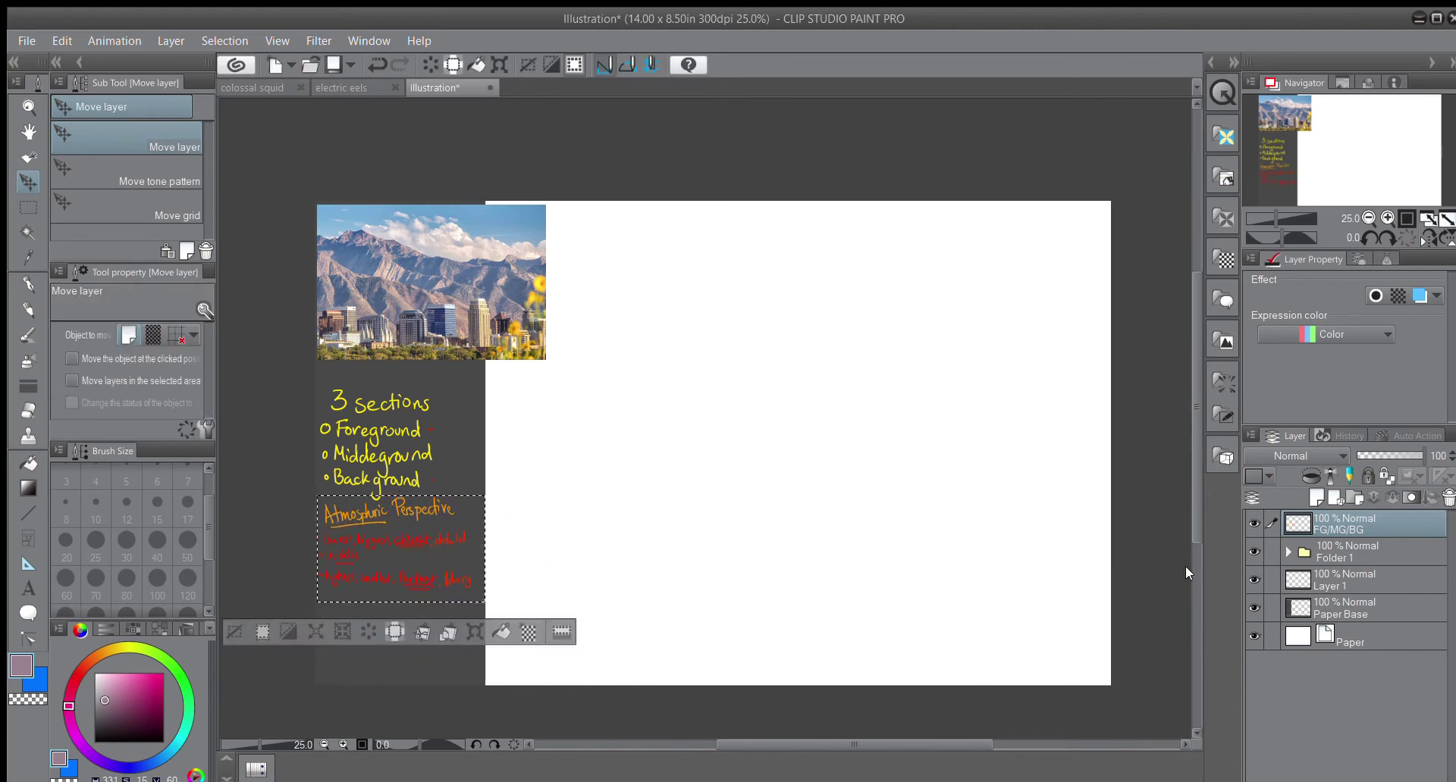
{"action": "mouse_move", "coordinate": [1292, 524]}
{"action": "left_mouse_down"}
{"action": "mouse_move", "coordinate": [1301, 621]}
{"action": "mouse_move", "coordinate": [1289, 559]}
{"action": "mouse_move", "coordinate": [1312, 519]}
{"action": "left_mouse_up"}
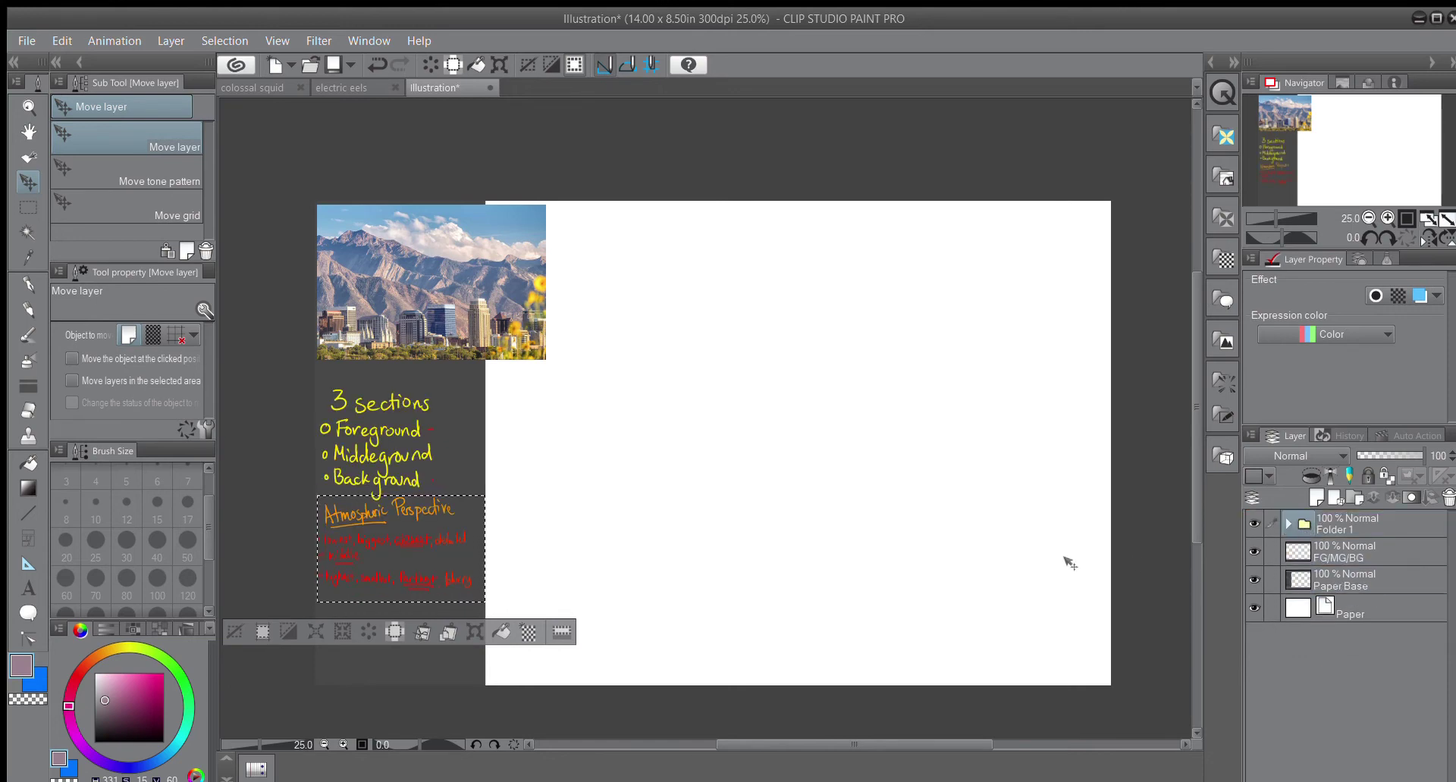
Step: Deselect the notes and set up the Real pencil in dark grey, testing and undoing a stroke
{"action": "key", "text": "m"}
{"action": "left_click", "coordinate": [231, 208]}
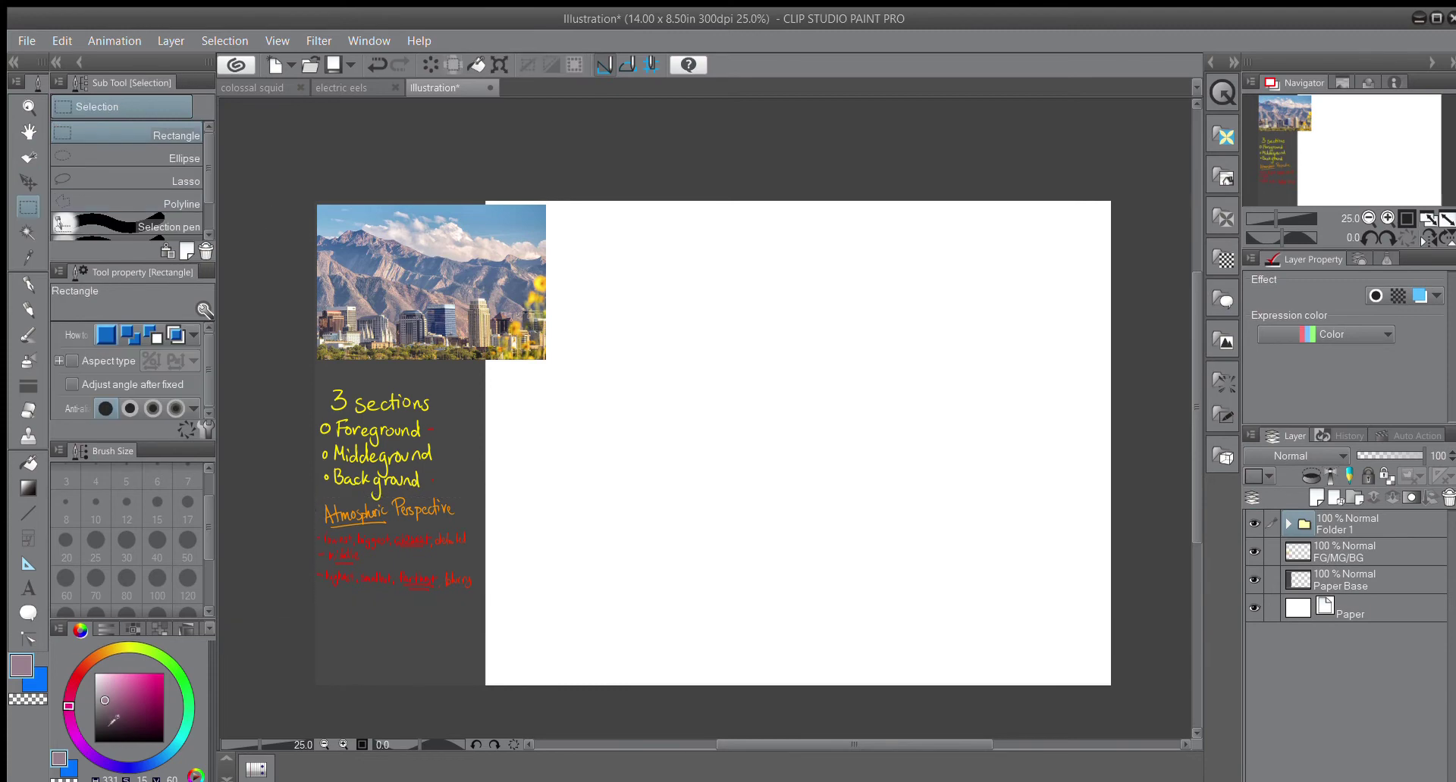
{"action": "left_click", "coordinate": [94, 723]}
{"action": "left_click", "coordinate": [28, 309]}
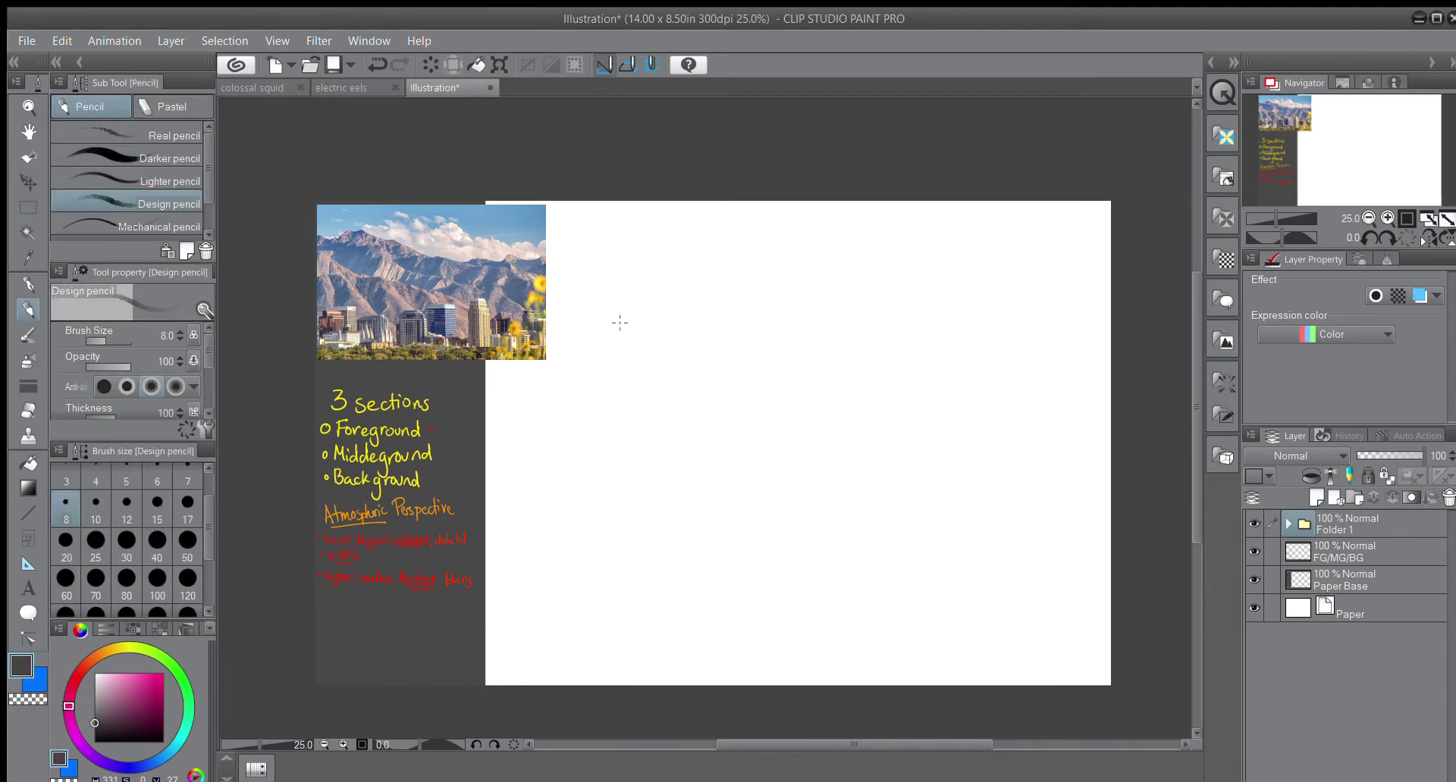
{"action": "left_click", "coordinate": [163, 135]}
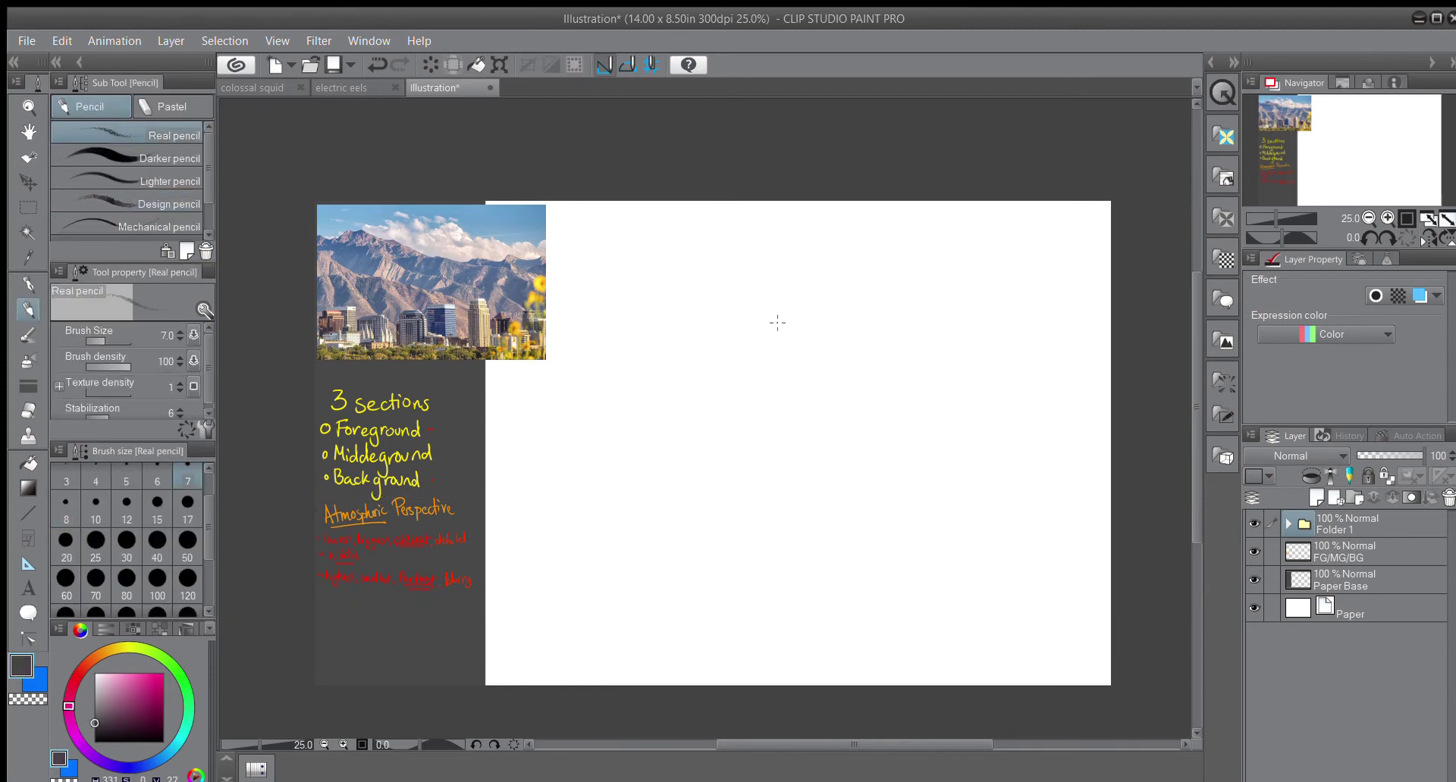
{"action": "mouse_move", "coordinate": [783, 313]}
{"action": "left_mouse_down"}
{"action": "mouse_move", "coordinate": [757, 427]}
{"action": "mouse_move", "coordinate": [866, 480]}
{"action": "mouse_move", "coordinate": [964, 378]}
{"action": "mouse_move", "coordinate": [935, 365]}
{"action": "left_mouse_up"}
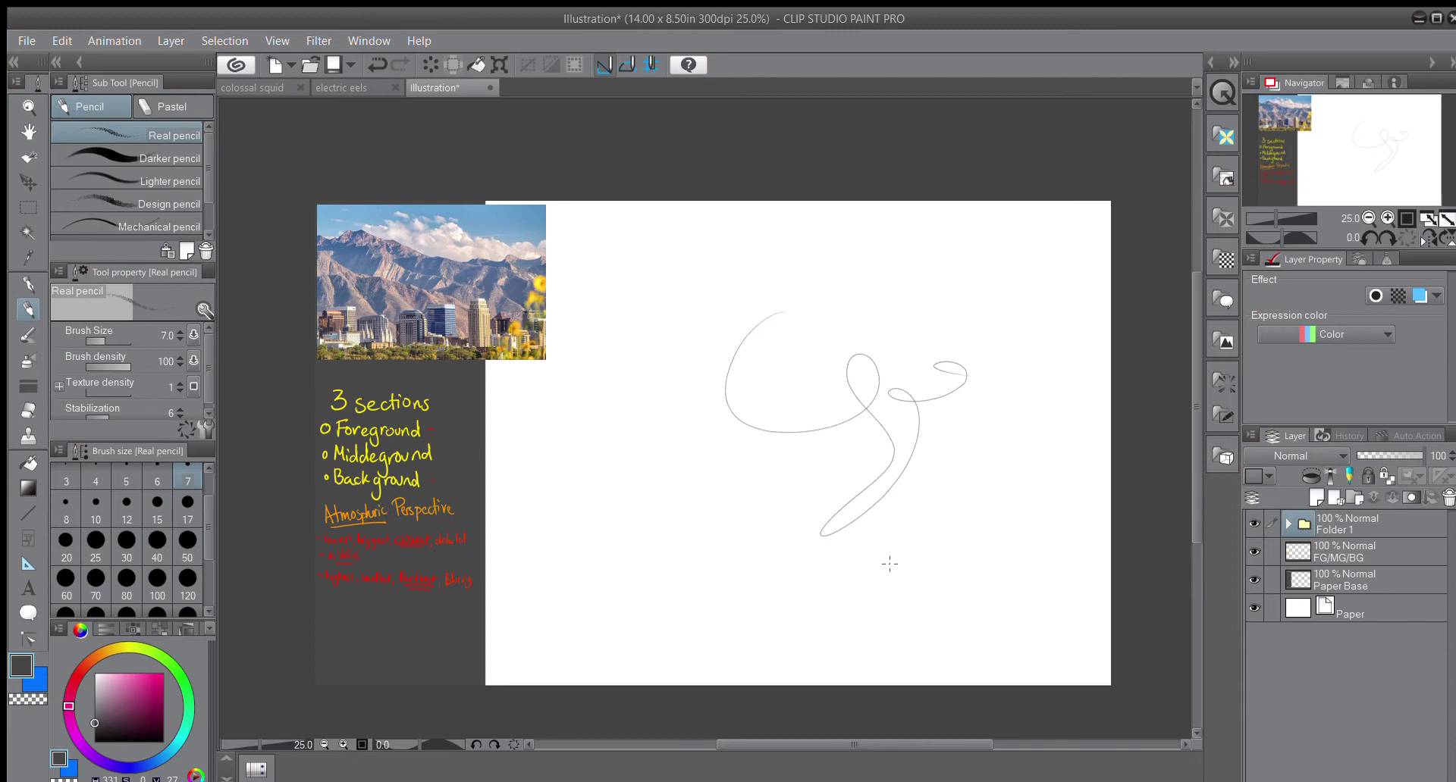
{"action": "key", "text": "ctrl+z"}
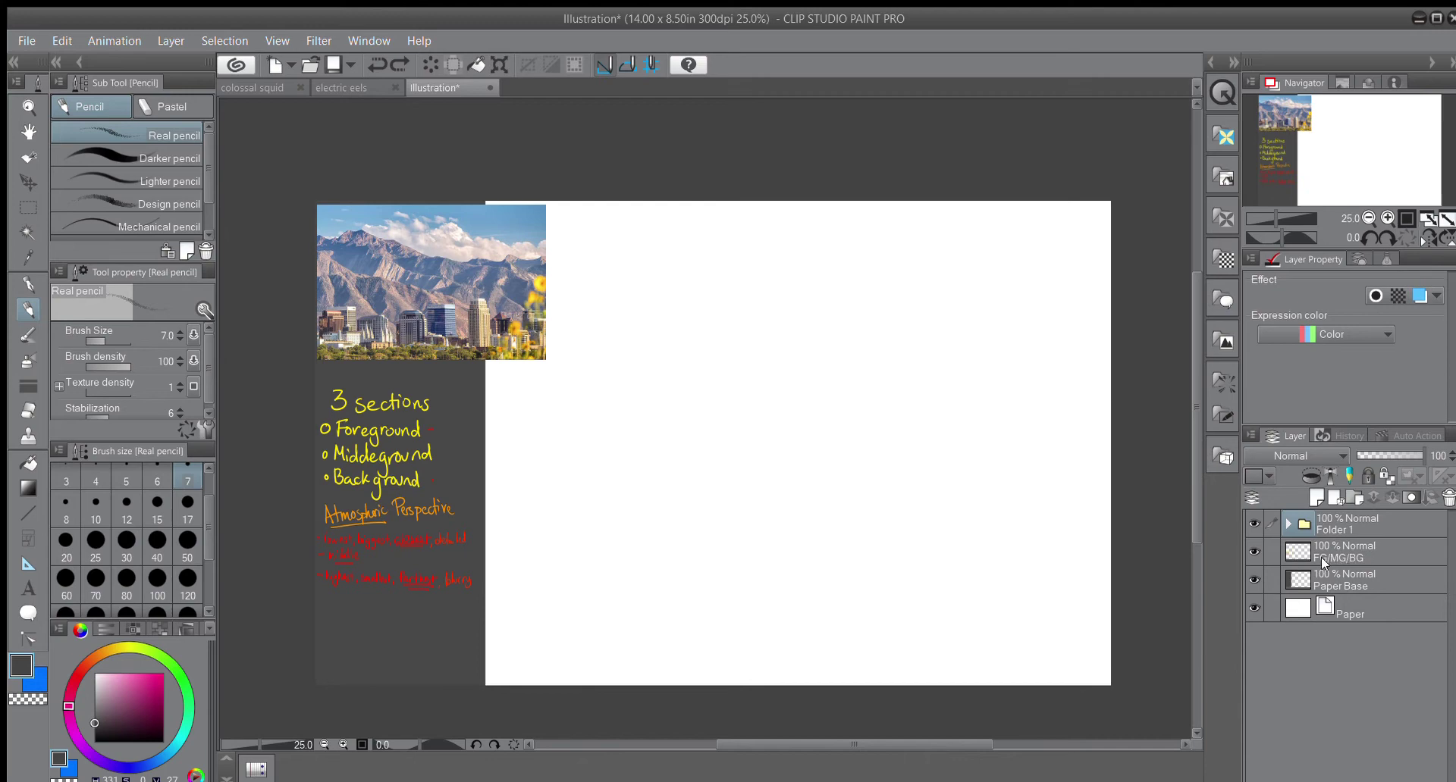
Step: Move the FG/MG/BG layer above Folder 1 and add a new Layer 10 on top
{"action": "left_click", "coordinate": [1325, 531]}
{"action": "left_click_drag", "start_coordinate": [911, 743], "coordinate": [939, 743]}
{"action": "left_click", "coordinate": [1290, 529]}
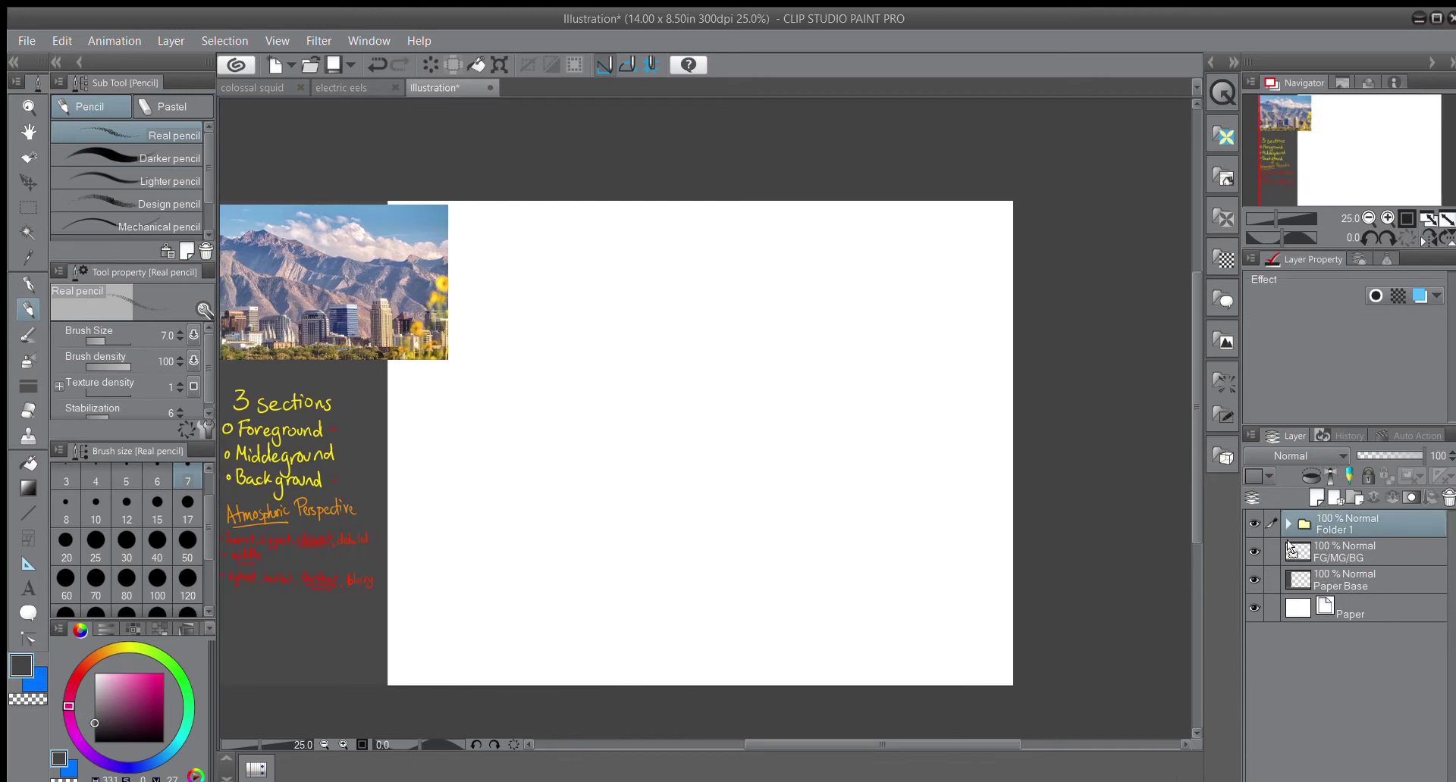
{"action": "mouse_move", "coordinate": [1288, 546]}
{"action": "left_mouse_down"}
{"action": "mouse_move", "coordinate": [1296, 533]}
{"action": "mouse_move", "coordinate": [1303, 557]}
{"action": "mouse_move", "coordinate": [1302, 524]}
{"action": "left_mouse_up"}
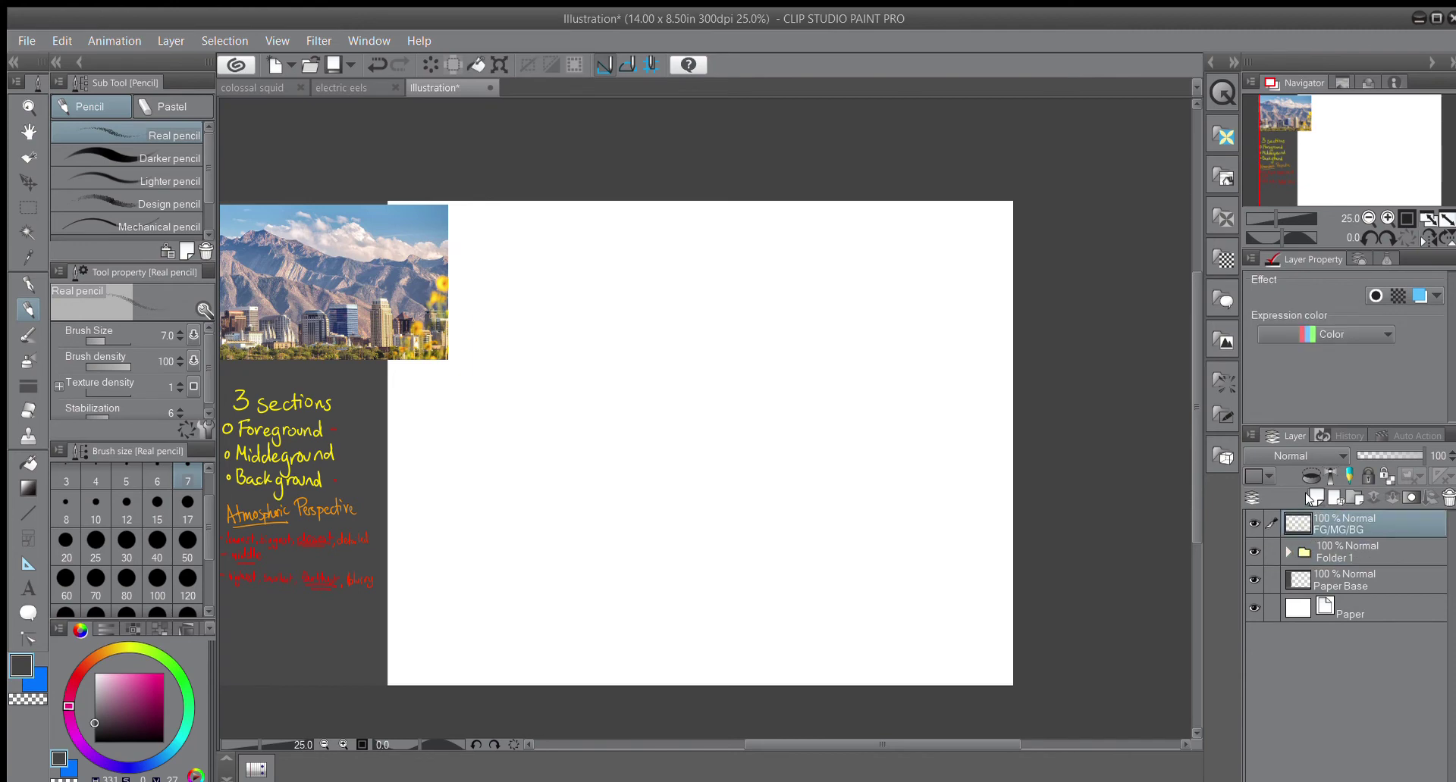
{"action": "left_click", "coordinate": [1311, 497]}
{"action": "left_click_drag", "start_coordinate": [938, 734], "coordinate": [910, 730]}
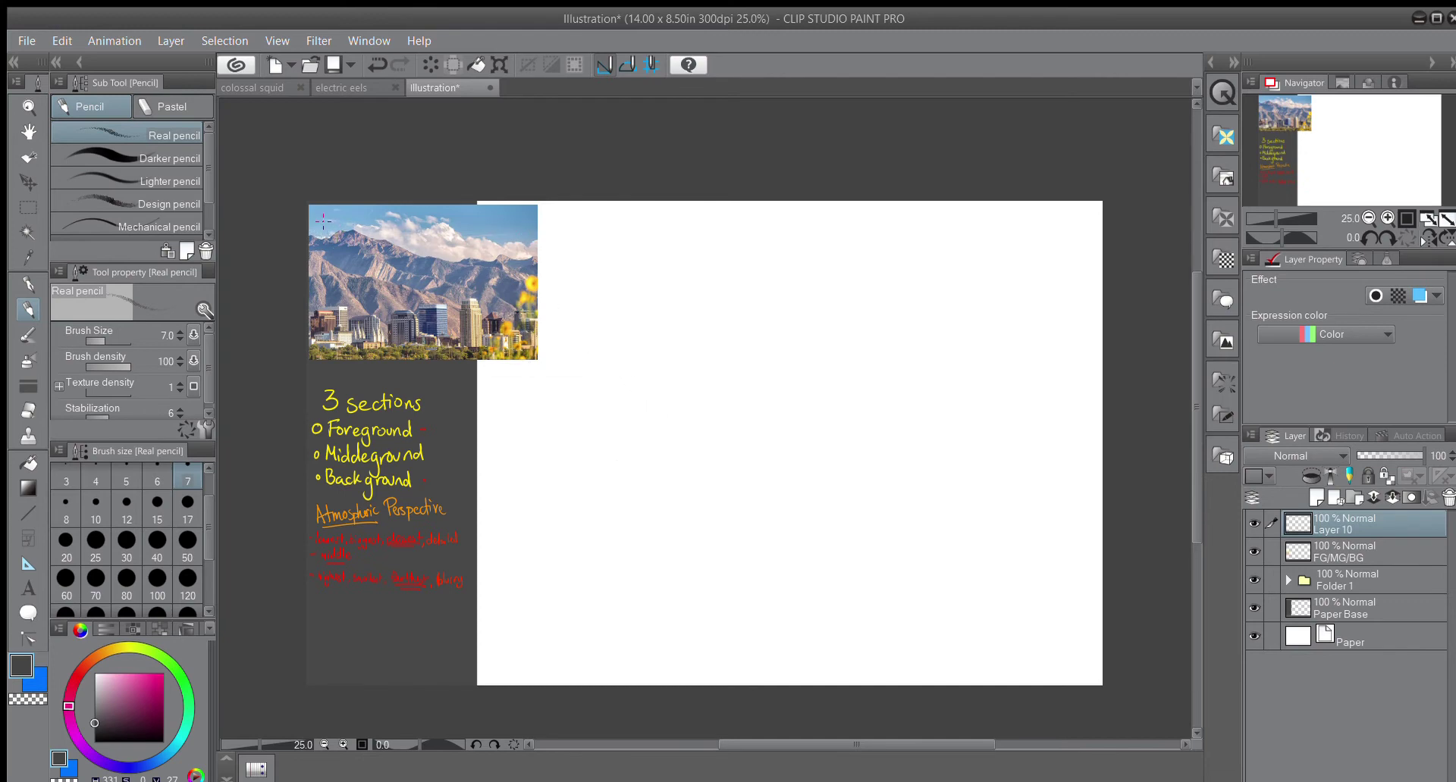
Step: Draw blue guide marks on Layer 10 and add a new Layer 11 for sketch lines
{"action": "key", "text": "x"}
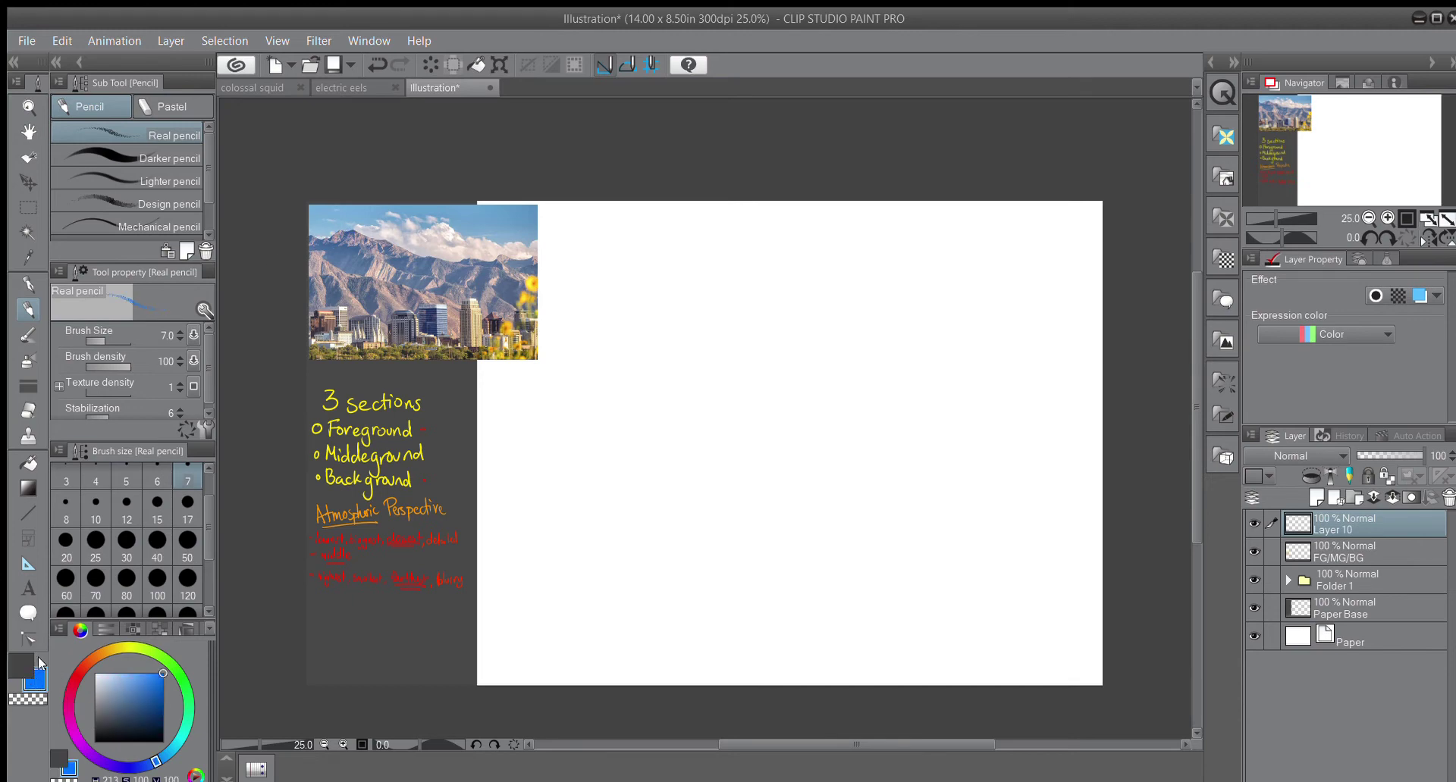
{"action": "left_click_drag", "start_coordinate": [338, 228], "coordinate": [367, 227]}
{"action": "left_click", "coordinate": [22, 665]}
{"action": "left_click", "coordinate": [1316, 497]}
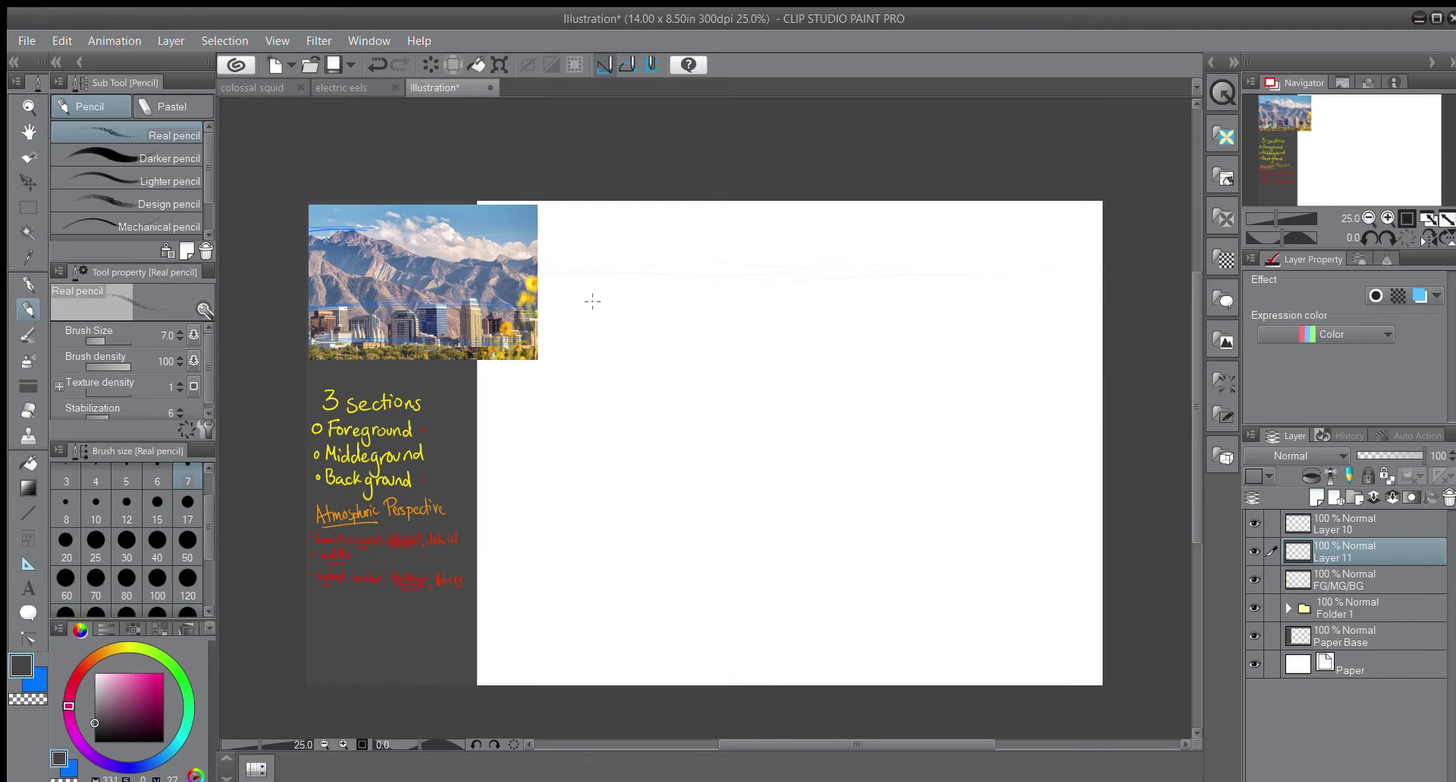
{"action": "left_click", "coordinate": [1336, 523]}
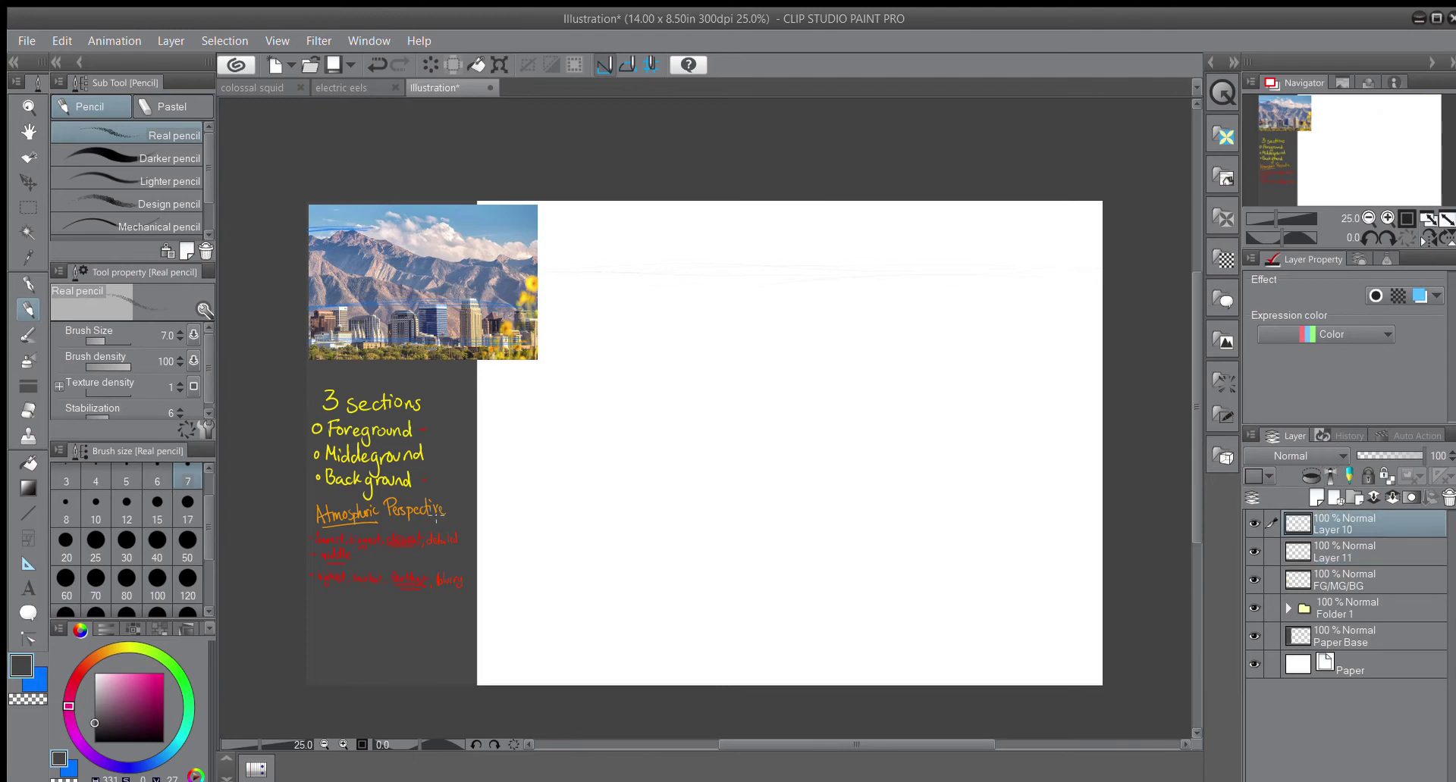
{"action": "left_click", "coordinate": [36, 681]}
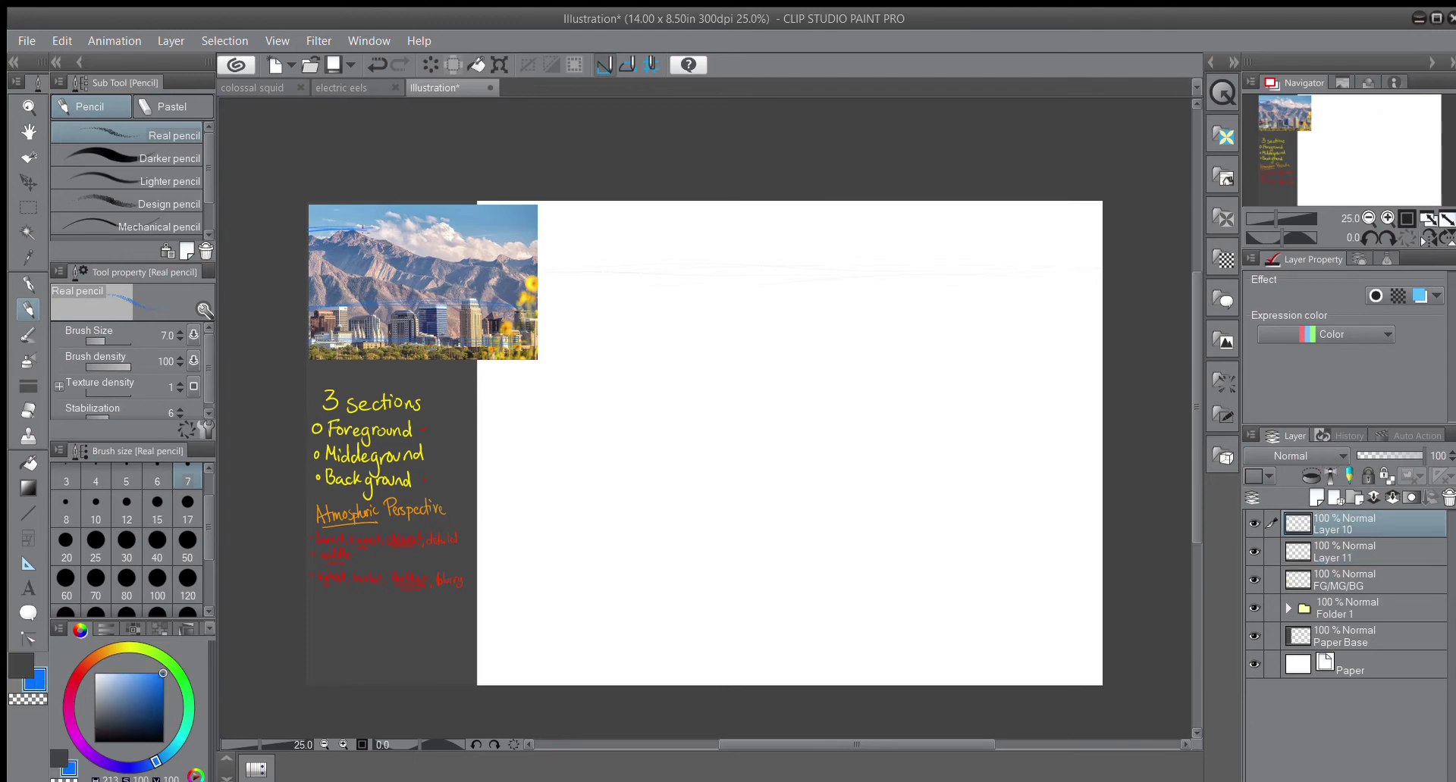
{"action": "mouse_move", "coordinate": [376, 232]}
{"action": "left_mouse_down"}
{"action": "mouse_move", "coordinate": [535, 256]}
{"action": "mouse_move", "coordinate": [461, 258]}
{"action": "left_mouse_up"}
Step: On Layer 11 in dark grey, draw faint horizontal band lines across the canvas
{"action": "left_click", "coordinate": [1293, 545]}
{"action": "left_click", "coordinate": [21, 667]}
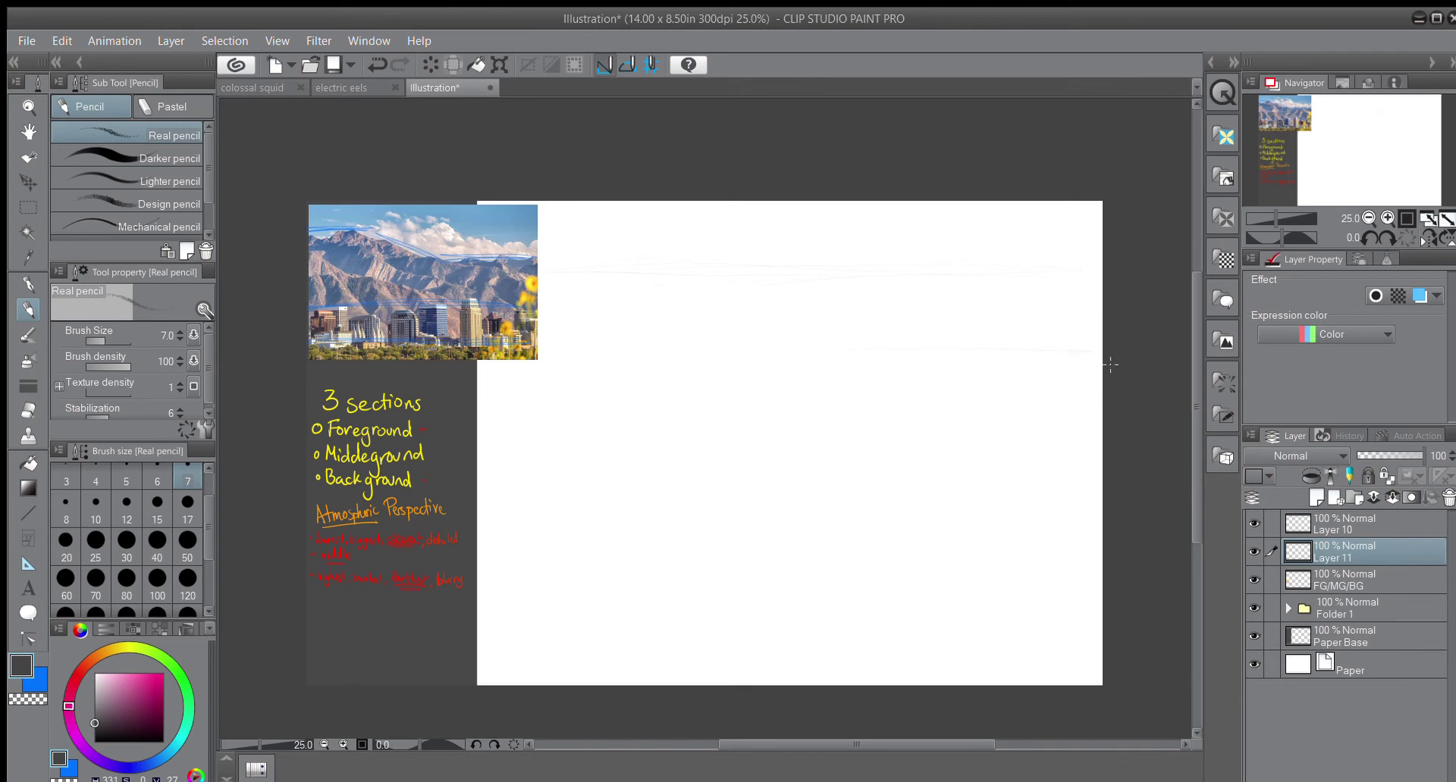
{"action": "left_click_drag", "start_coordinate": [1118, 352], "coordinate": [916, 350]}
{"action": "left_click_drag", "start_coordinate": [1062, 350], "coordinate": [942, 351]}
{"action": "left_click_drag", "start_coordinate": [643, 452], "coordinate": [1075, 452]}
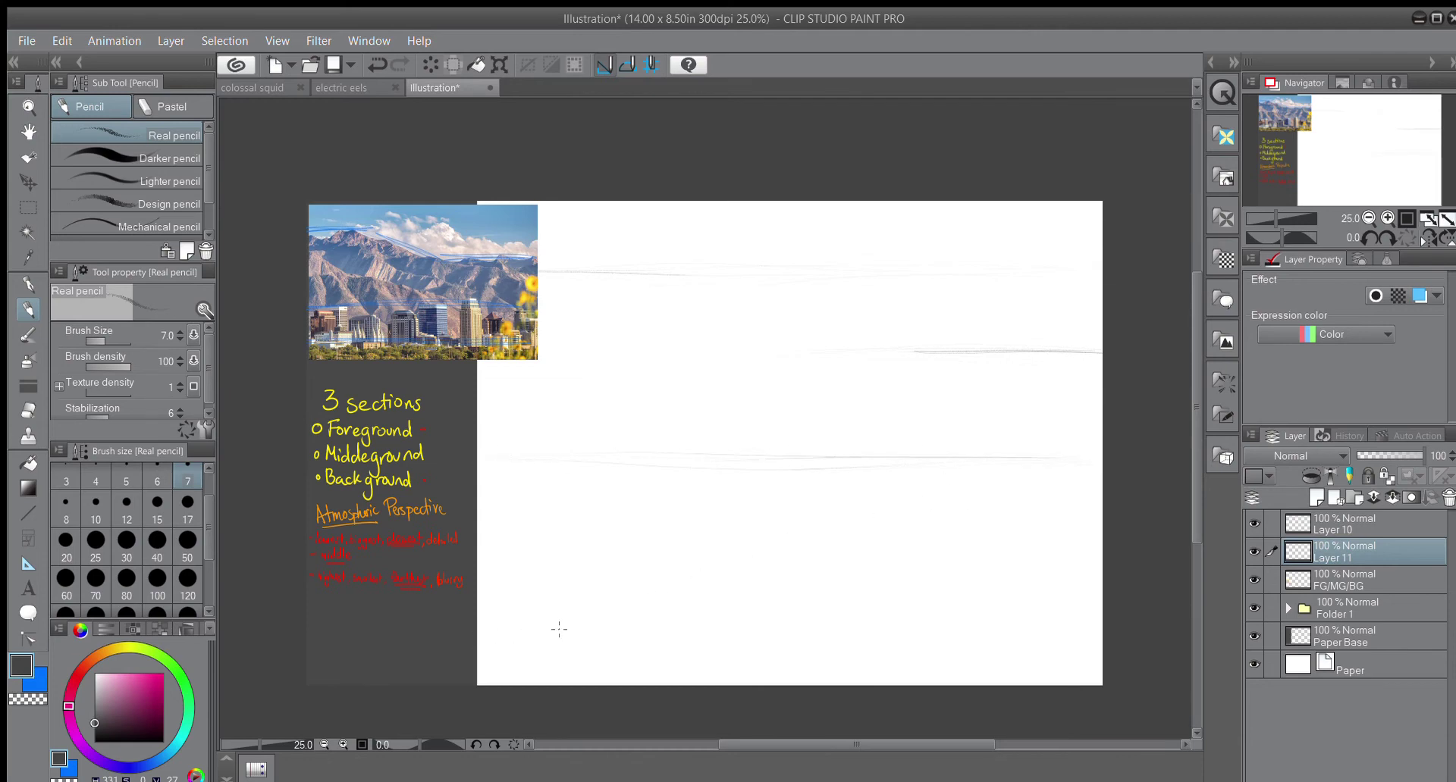
{"action": "left_click_drag", "start_coordinate": [473, 611], "coordinate": [854, 600]}
{"action": "left_click_drag", "start_coordinate": [757, 616], "coordinate": [1076, 616]}
{"action": "left_click_drag", "start_coordinate": [986, 604], "coordinate": [1019, 603]}
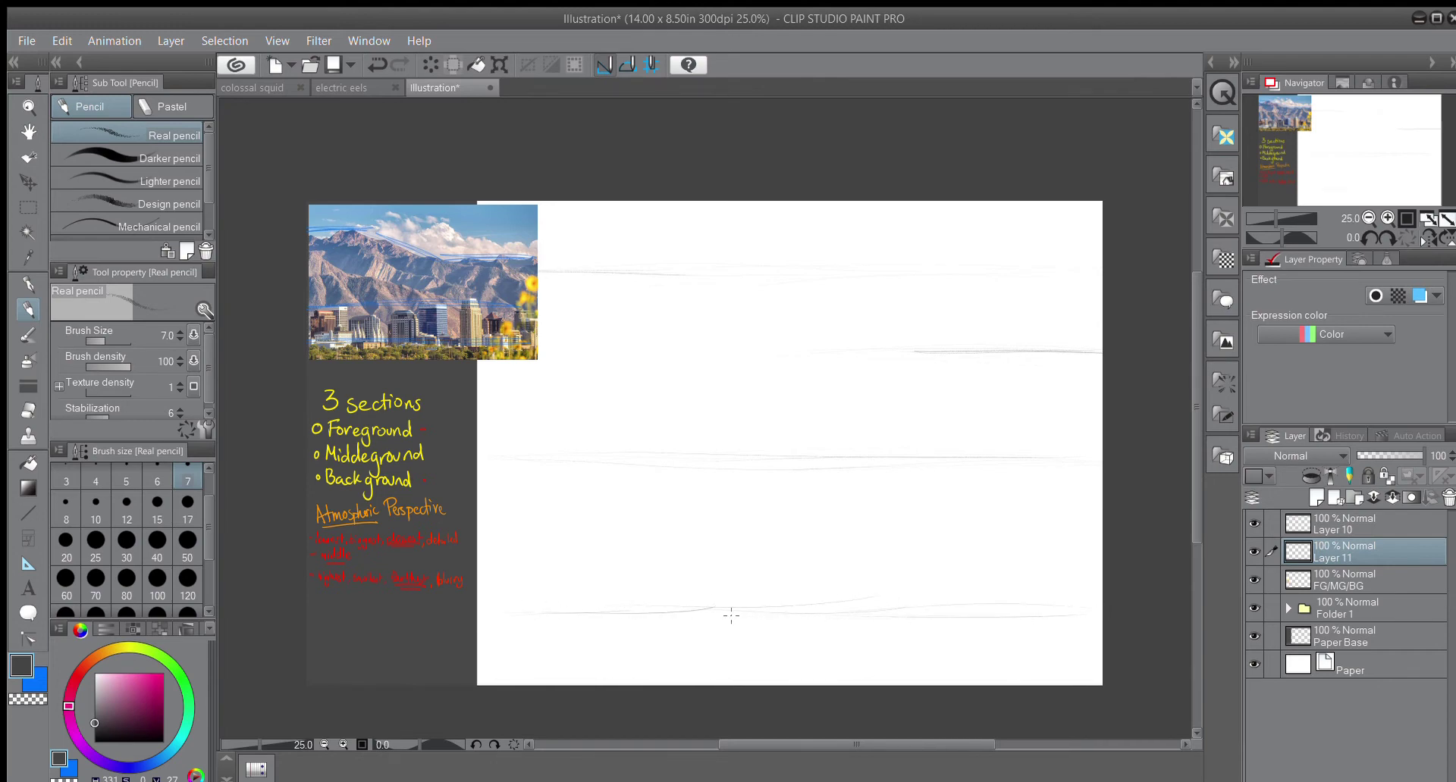
{"action": "left_click", "coordinate": [1304, 610]}
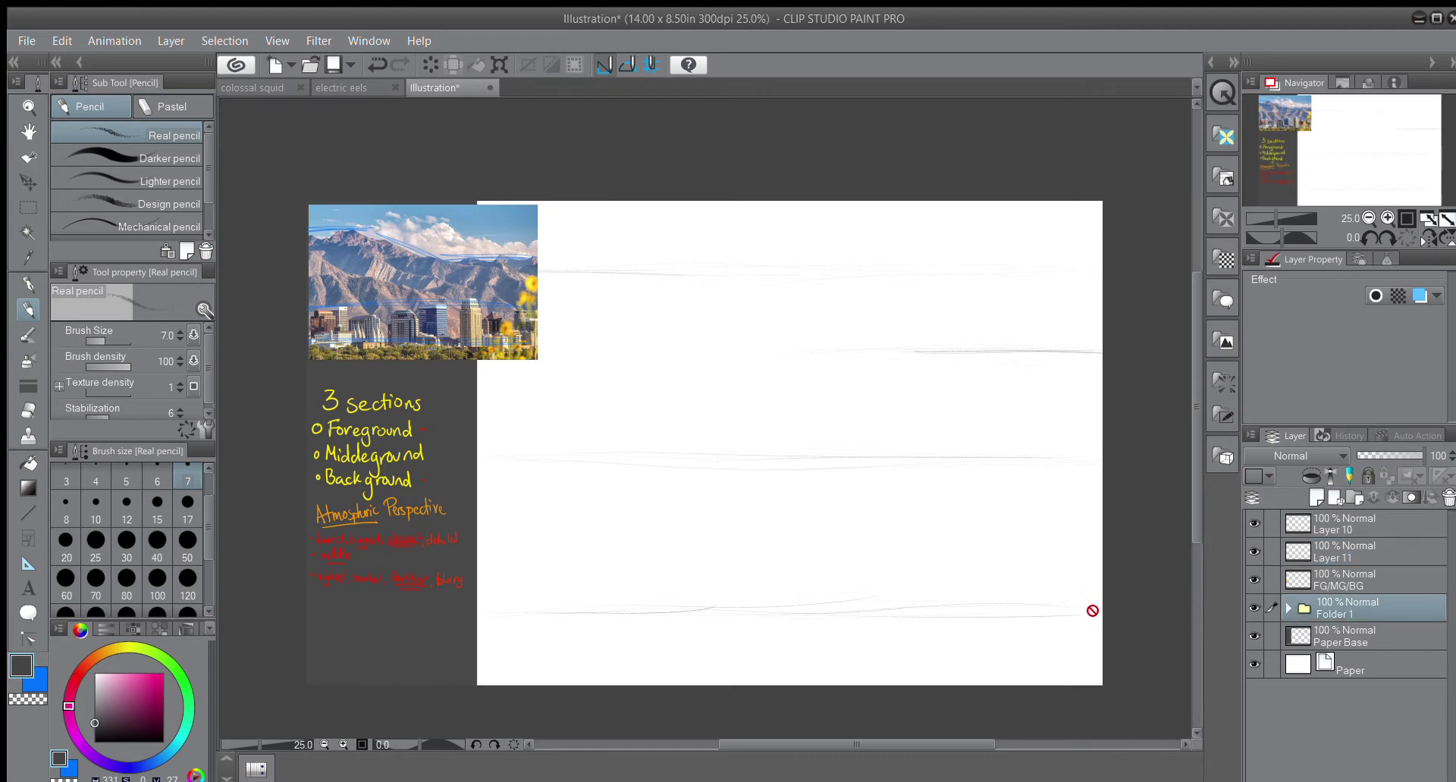
Step: Shrink the reference photo folder with Ctrl+T and add a new Layer 12 above Layer 11
{"action": "key", "text": "ctrl+t"}
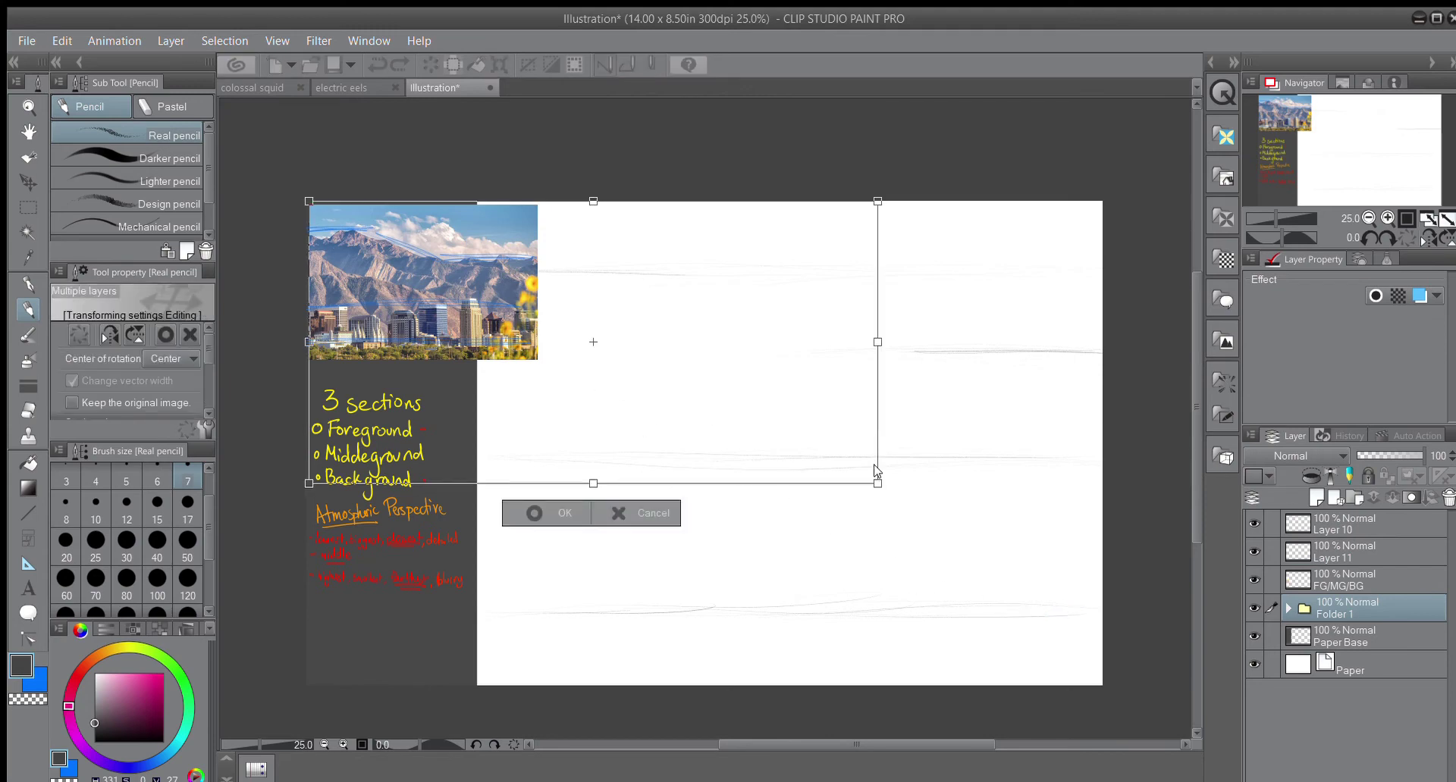
{"action": "left_click_drag", "start_coordinate": [874, 480], "coordinate": [726, 424]}
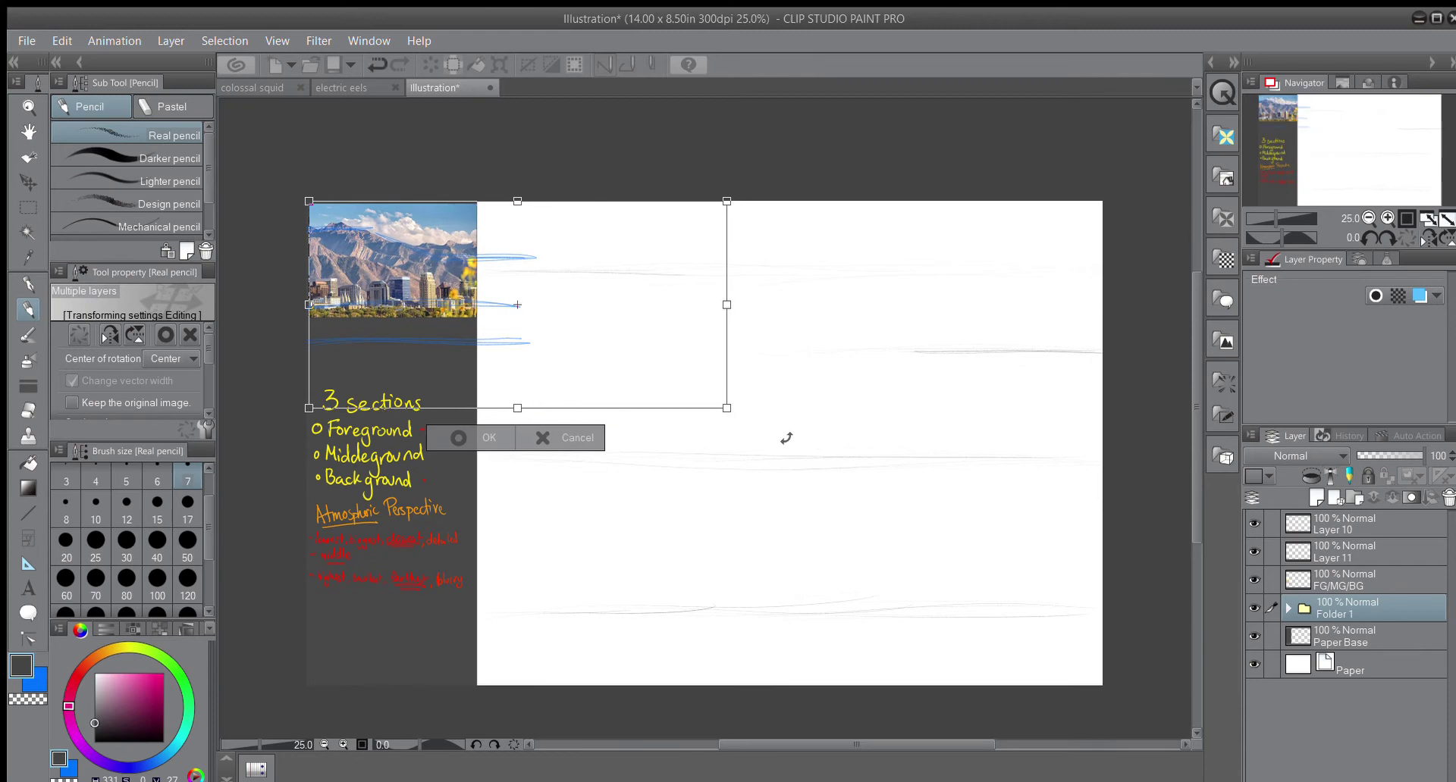
{"action": "left_click", "coordinate": [1340, 525]}
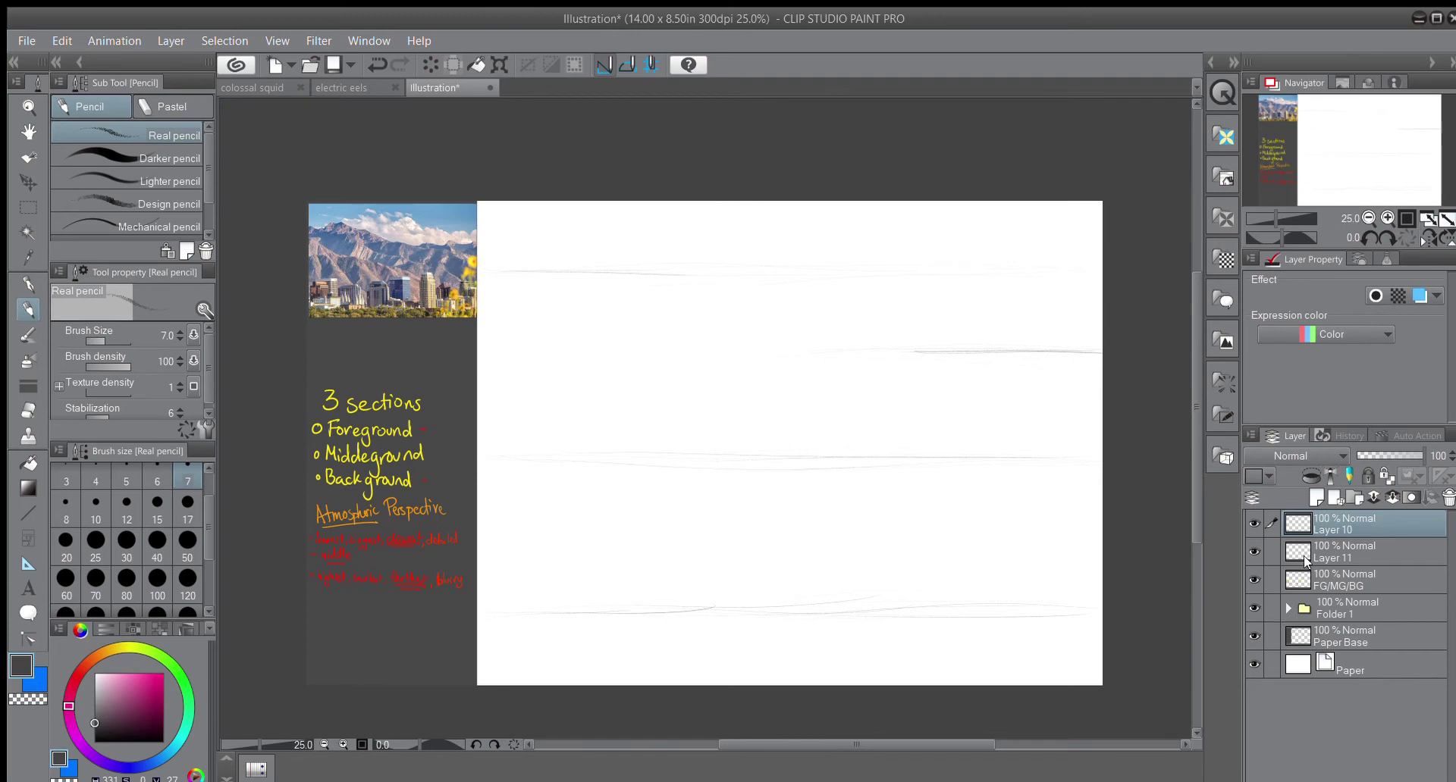
{"action": "left_click", "coordinate": [1305, 559]}
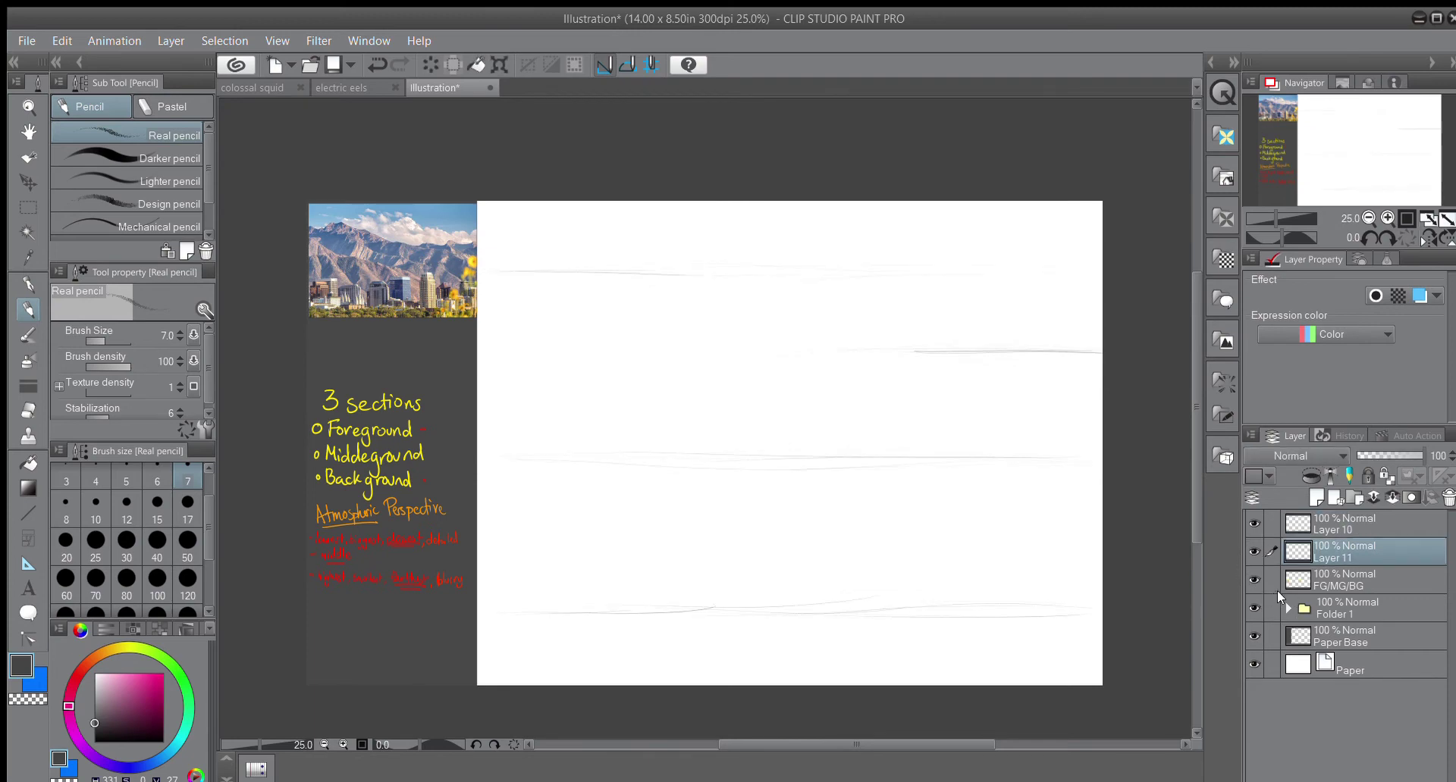
{"action": "left_click", "coordinate": [1316, 498]}
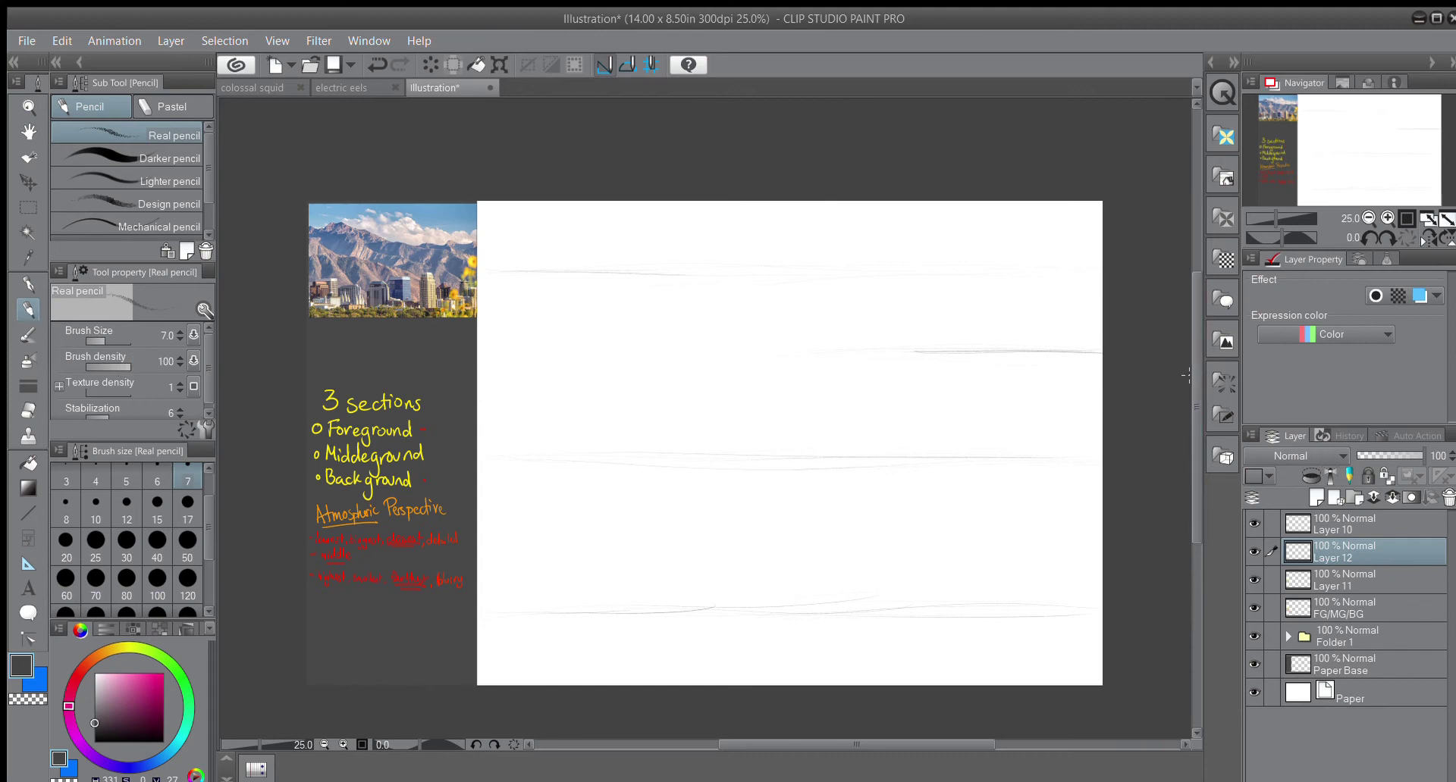
Step: Sketch a zigzag mountain ridge starting near the canvas's top-left edge on Layer 12
{"action": "scroll", "coordinate": [580, 466], "scroll_direction": "up", "scroll_amount": 1}
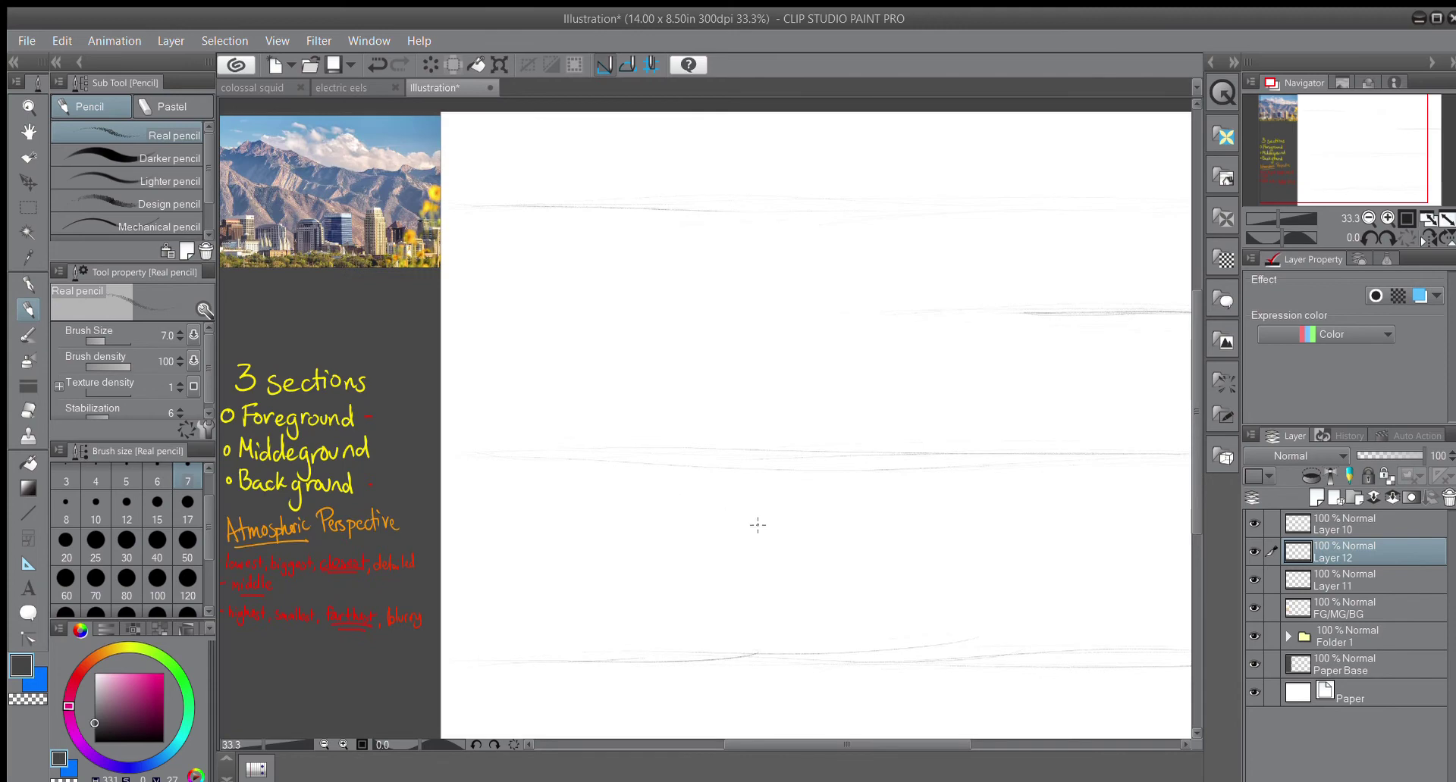
{"action": "left_click_drag", "start_coordinate": [934, 740], "coordinate": [978, 708]}
{"action": "left_click_drag", "start_coordinate": [1184, 413], "coordinate": [1187, 424]}
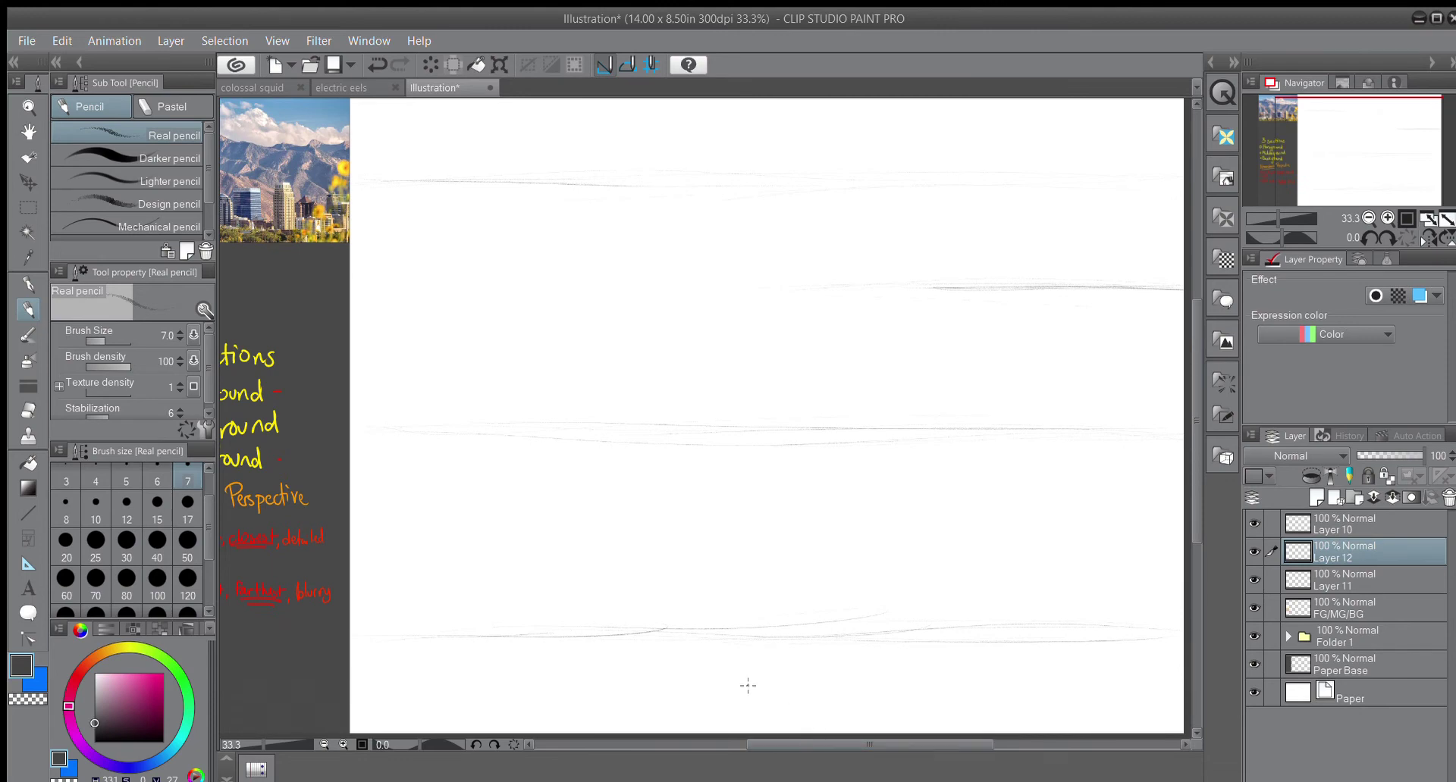
{"action": "scroll", "coordinate": [748, 686], "scroll_direction": "down", "scroll_amount": 1}
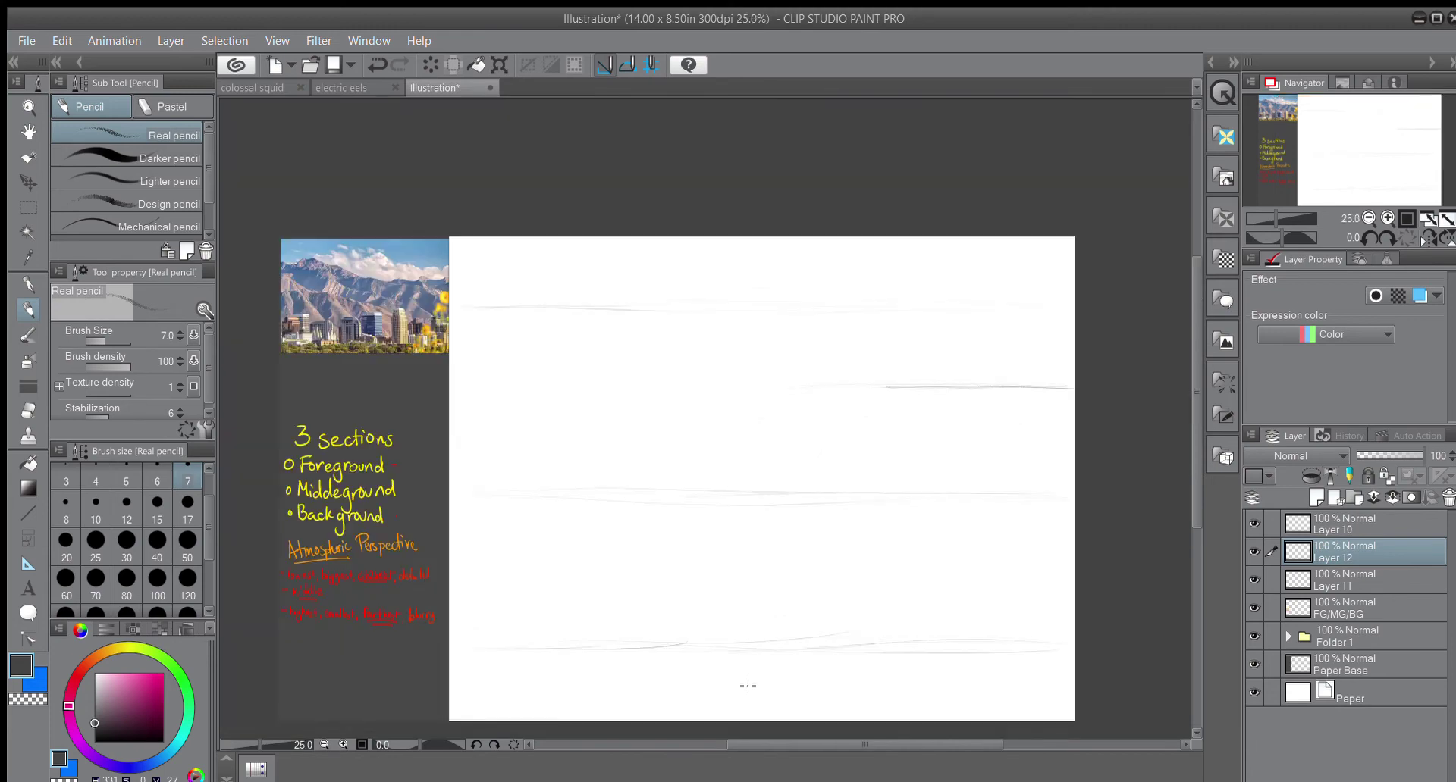
{"action": "left_click_drag", "start_coordinate": [1196, 370], "coordinate": [1187, 400]}
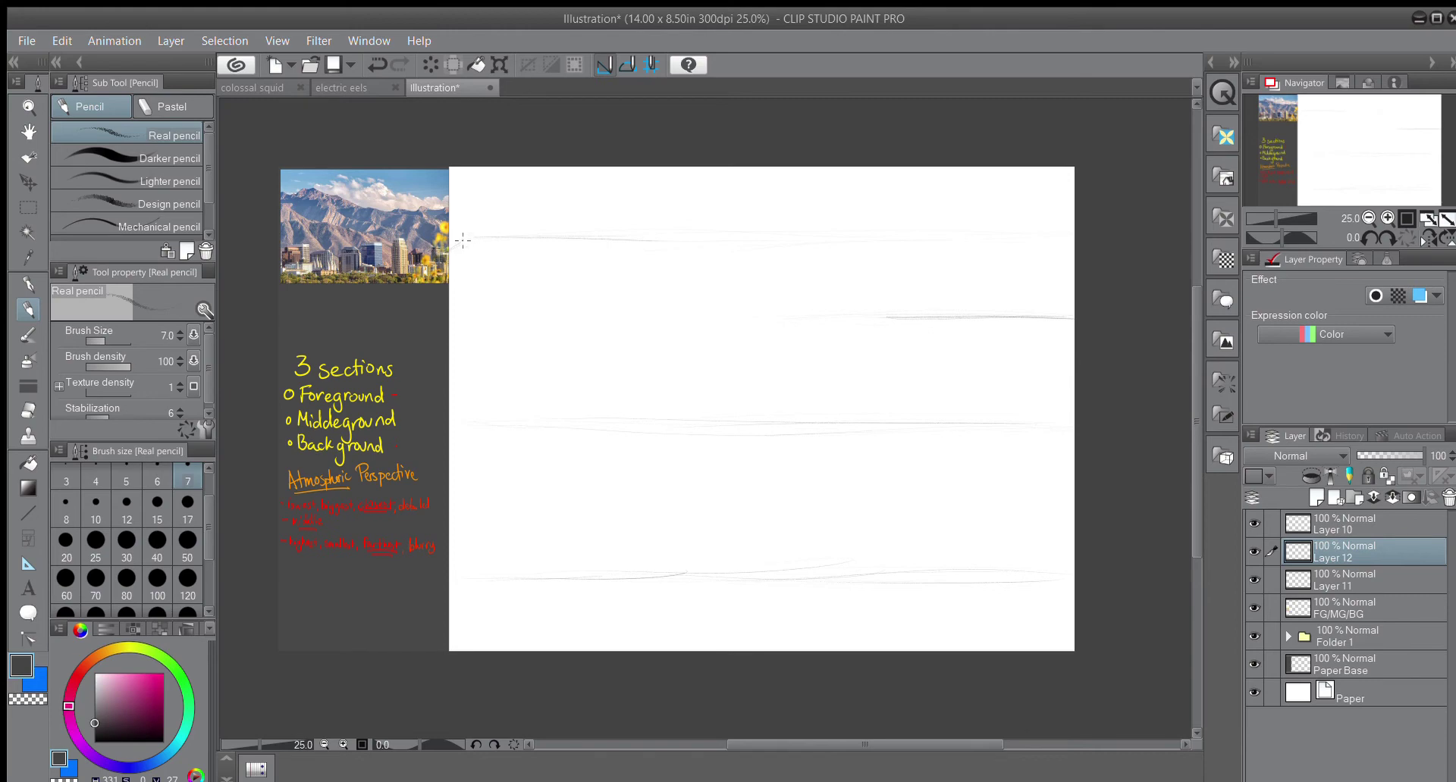
{"action": "left_click_drag", "start_coordinate": [453, 249], "coordinate": [462, 242]}
{"action": "mouse_move", "coordinate": [494, 247]}
{"action": "left_mouse_down"}
{"action": "mouse_move", "coordinate": [540, 254]}
{"action": "mouse_move", "coordinate": [536, 232]}
{"action": "mouse_move", "coordinate": [524, 244]}
{"action": "mouse_move", "coordinate": [578, 267]}
{"action": "left_mouse_up"}
Step: Draw two blue vertical guide lines down the canvas on Layer 10, discarding two stray strokes
{"action": "left_click", "coordinate": [1304, 526]}
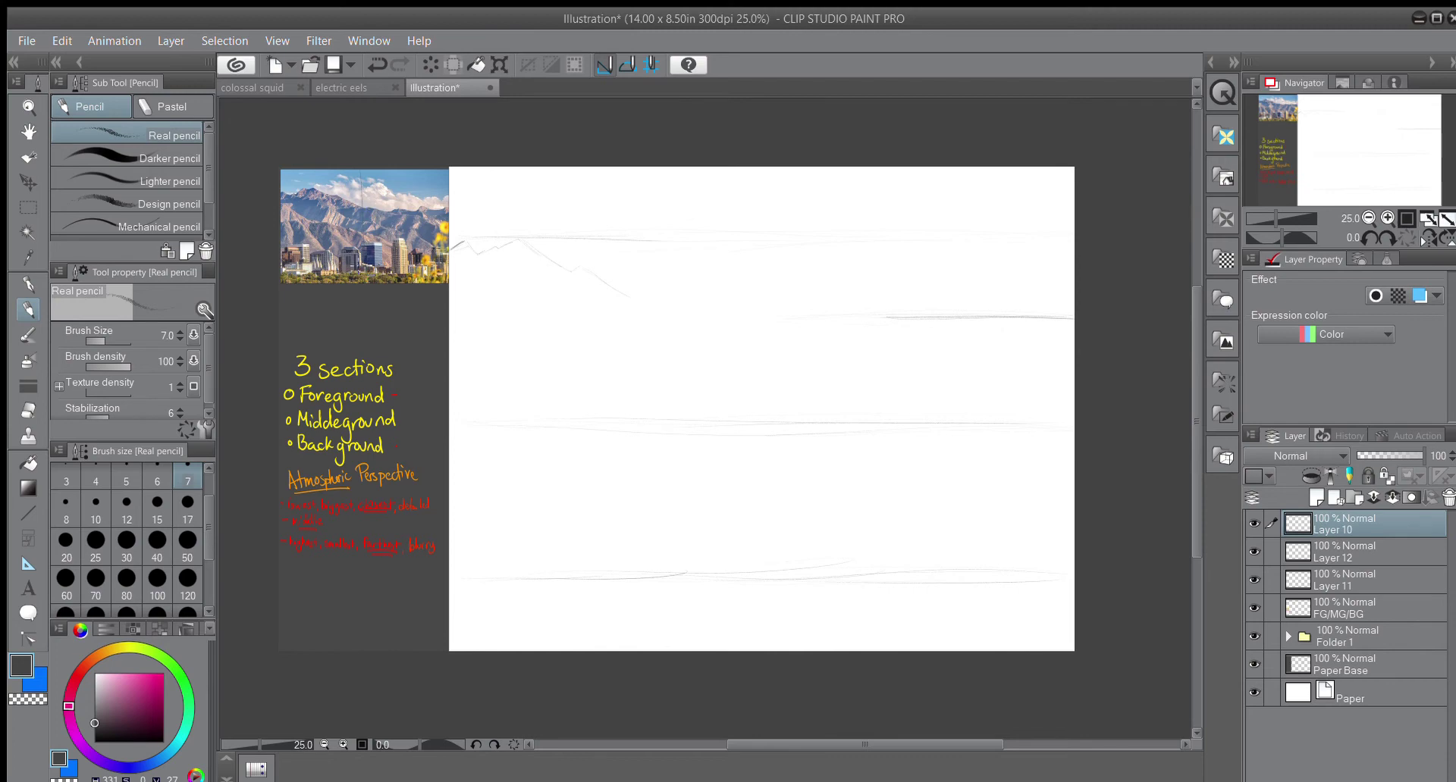
{"action": "left_click", "coordinate": [35, 680]}
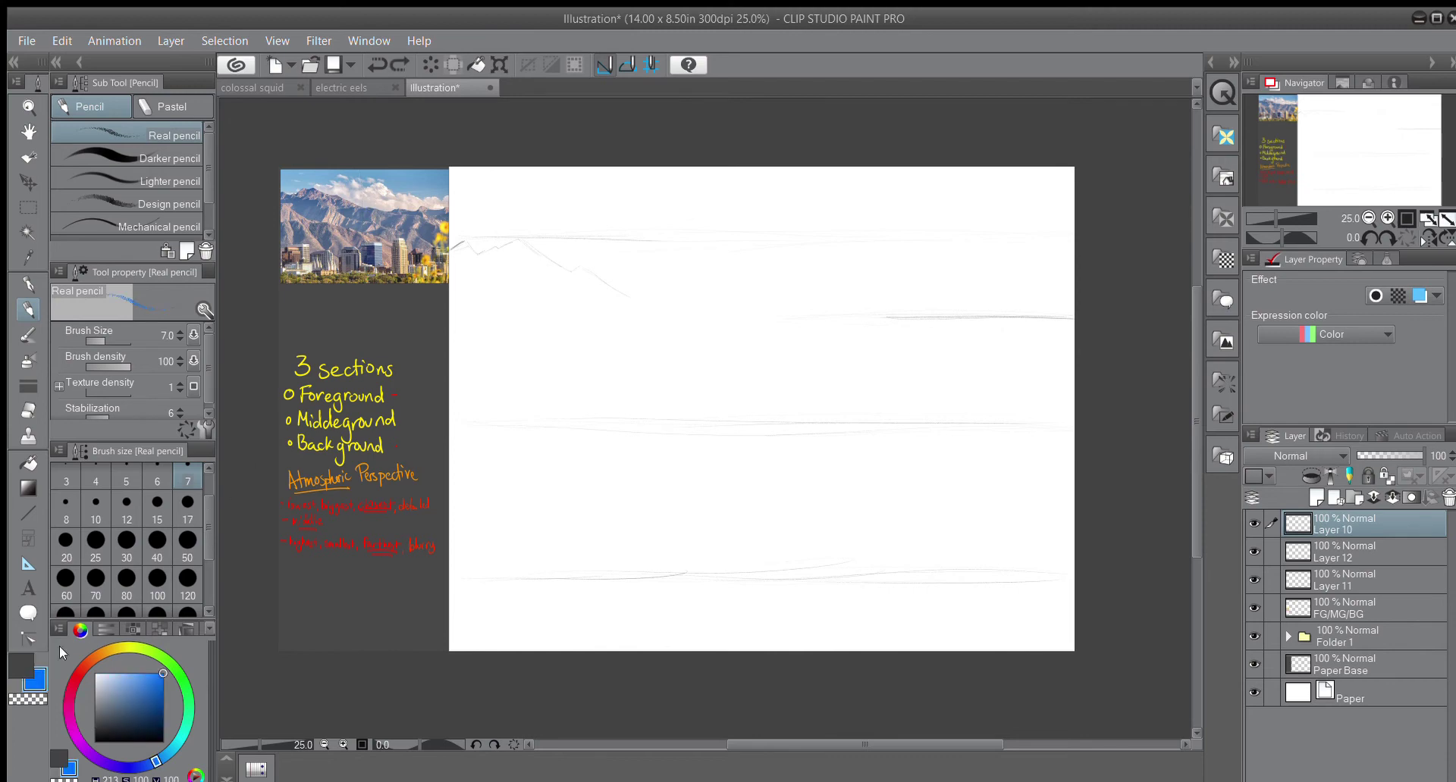
{"action": "left_click", "coordinate": [372, 200]}
{"action": "left_click_drag", "start_coordinate": [456, 207], "coordinate": [285, 208]}
{"action": "key", "text": "ctrl+z"}
{"action": "left_click_drag", "start_coordinate": [458, 245], "coordinate": [275, 250]}
{"action": "key", "text": "ctrl+z"}
{"action": "key", "text": "ctrl+z"}
{"action": "left_click_drag", "start_coordinate": [747, 171], "coordinate": [745, 643]}
{"action": "left_click_drag", "start_coordinate": [593, 170], "coordinate": [597, 647]}
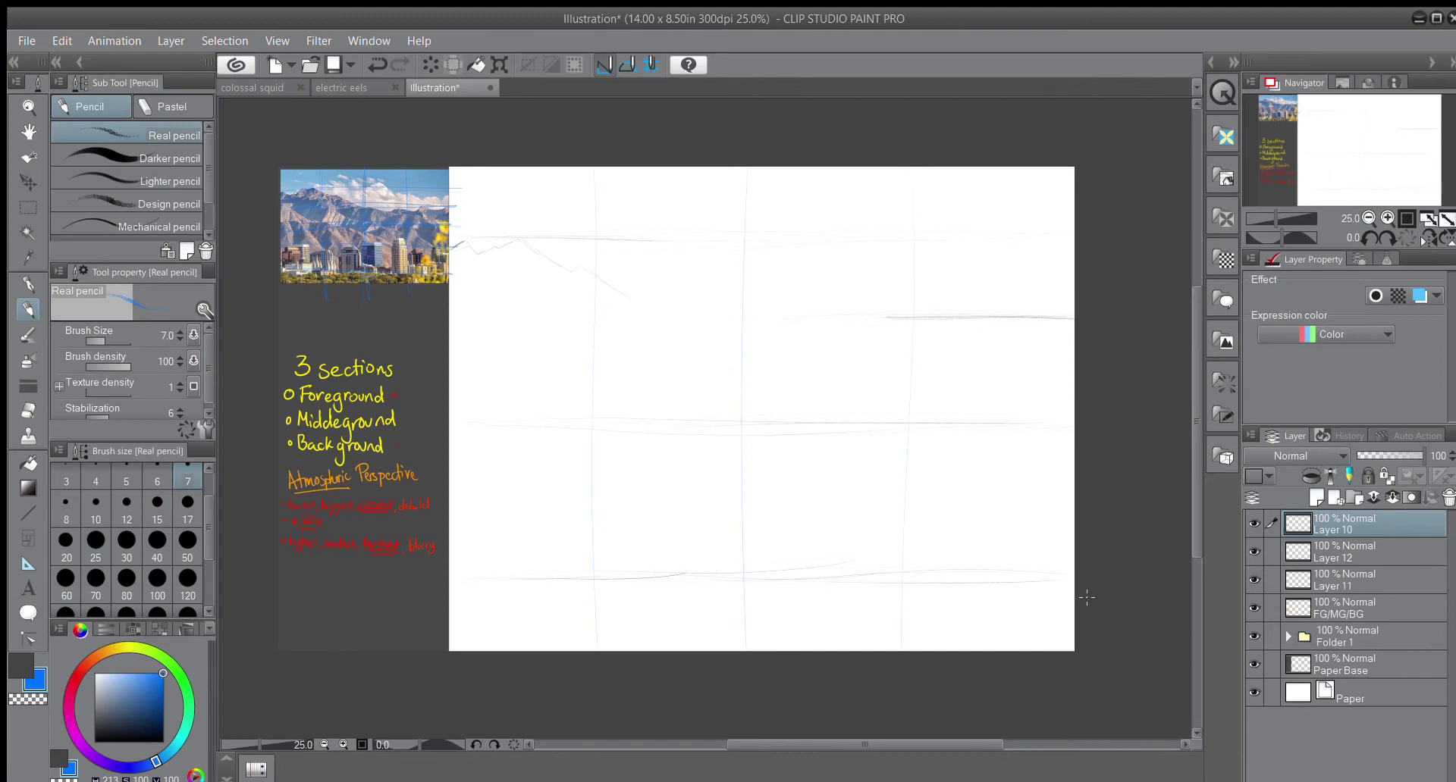
{"action": "left_click", "coordinate": [1294, 554]}
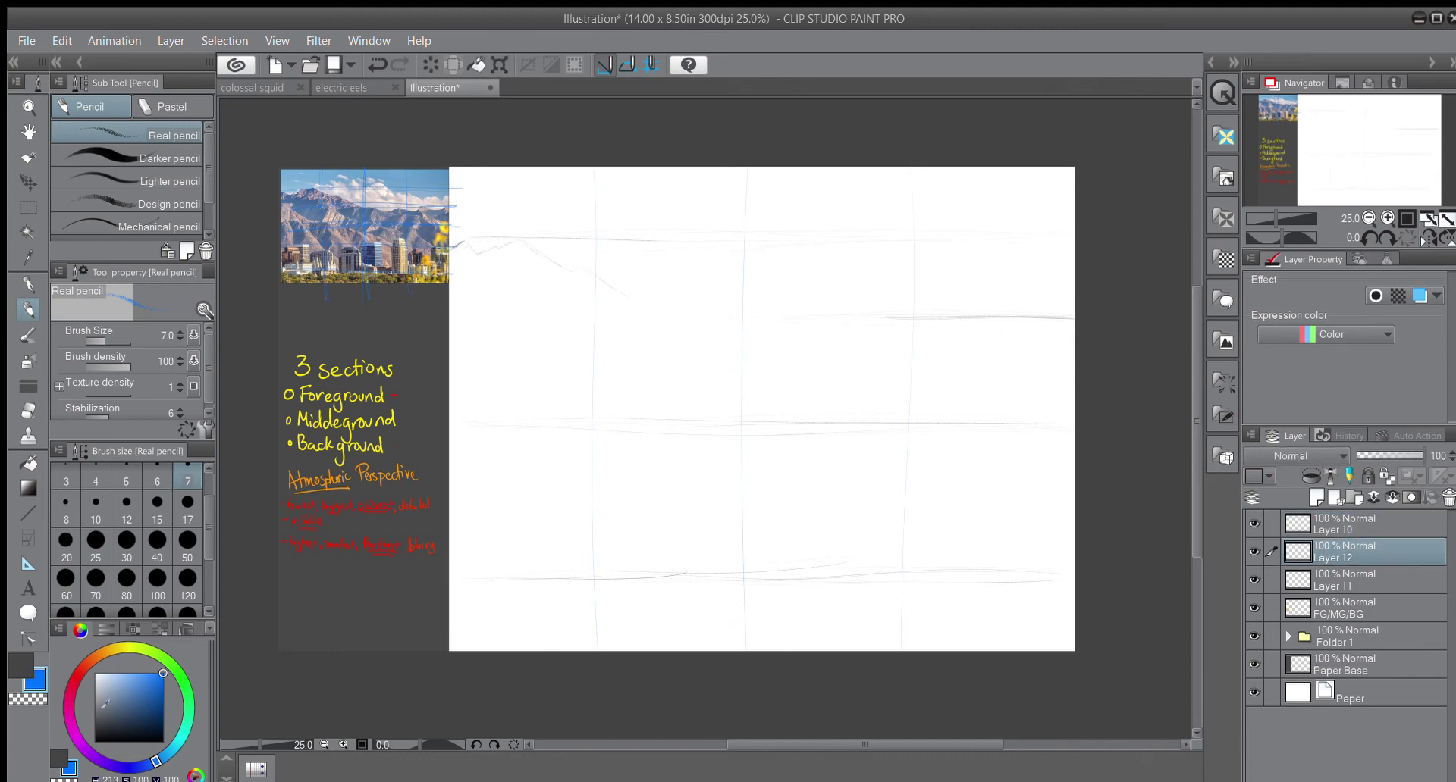
{"action": "key", "text": "x"}
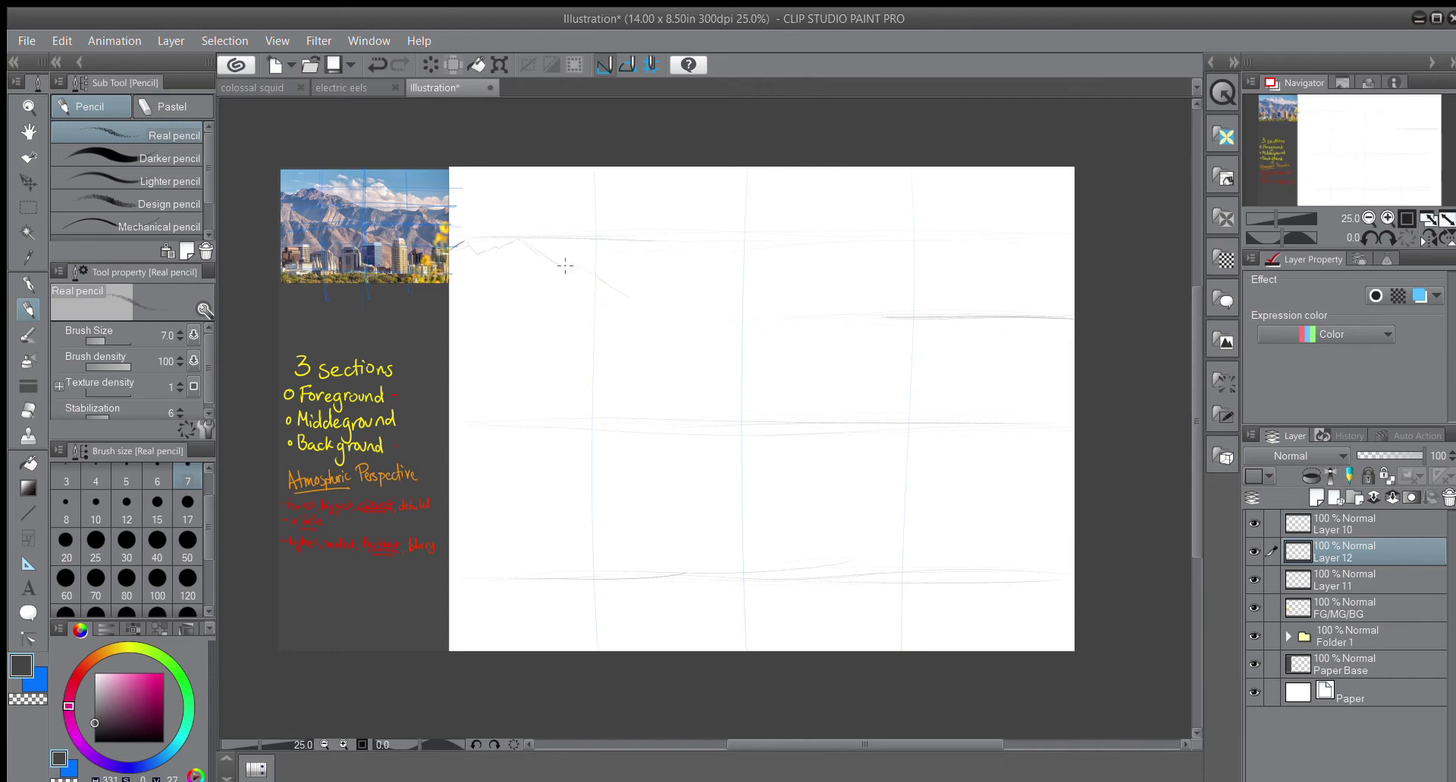
Step: Erase part of the ridge with a size-30 eraser and redraw it with the Real pencil
{"action": "left_click", "coordinate": [28, 412]}
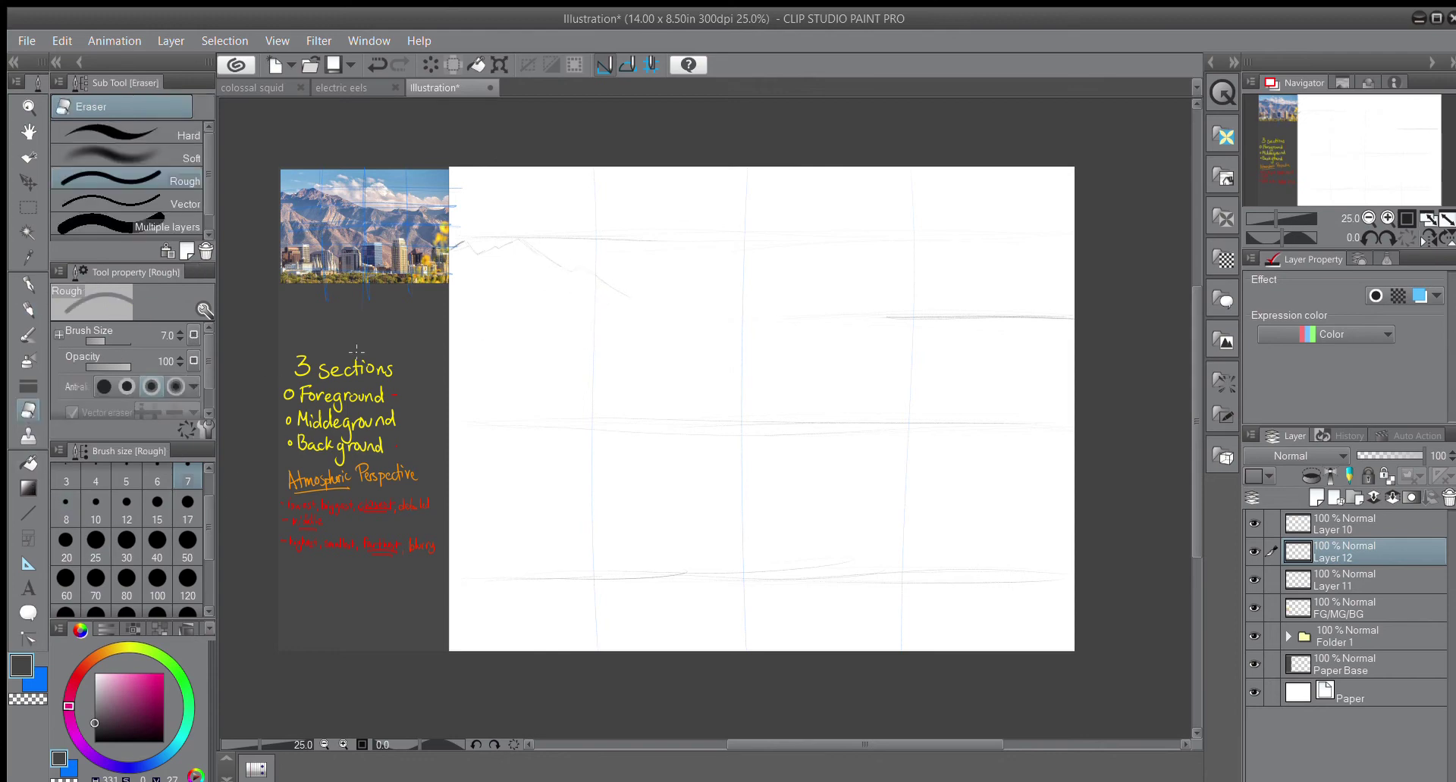
{"action": "left_click", "coordinate": [127, 539]}
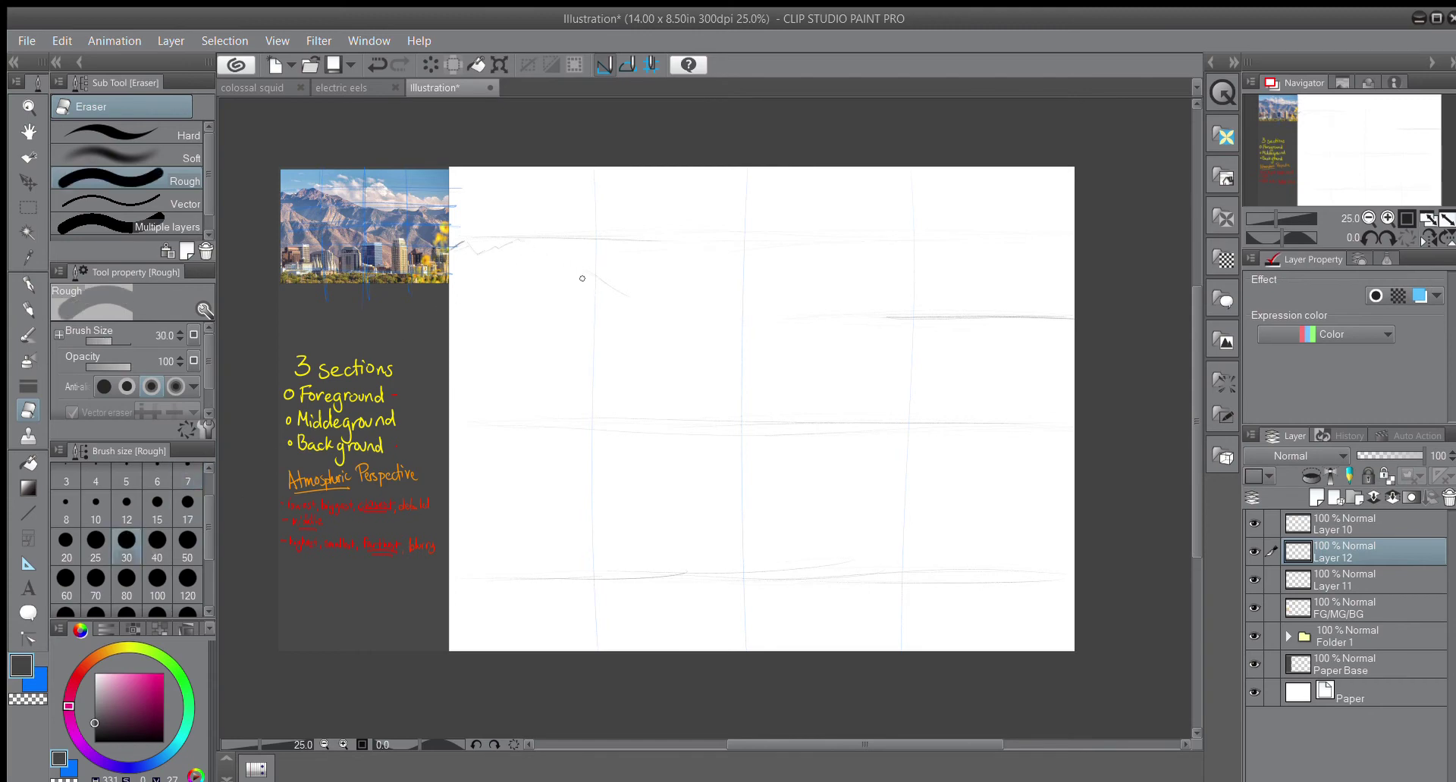
{"action": "left_click", "coordinate": [28, 309]}
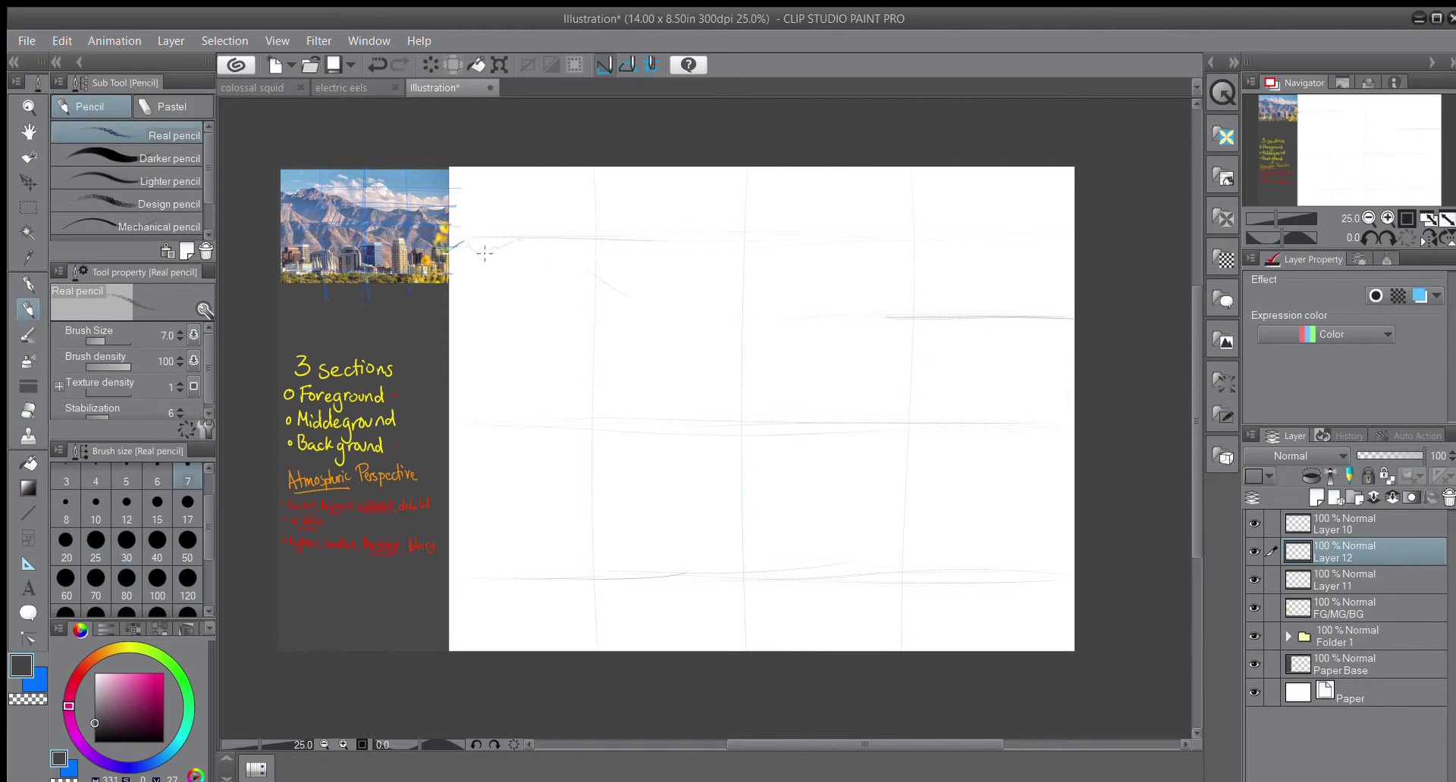
{"action": "mouse_move", "coordinate": [468, 244]}
{"action": "left_mouse_down"}
{"action": "mouse_move", "coordinate": [484, 266]}
{"action": "mouse_move", "coordinate": [565, 245]}
{"action": "left_mouse_up"}
{"action": "left_click_drag", "start_coordinate": [628, 298], "coordinate": [657, 325]}
{"action": "left_click_drag", "start_coordinate": [629, 292], "coordinate": [649, 289]}
Step: Add a blue horizontal guide across the canvas on Layer 10
{"action": "left_click", "coordinate": [1290, 525]}
{"action": "left_click", "coordinate": [1252, 525]}
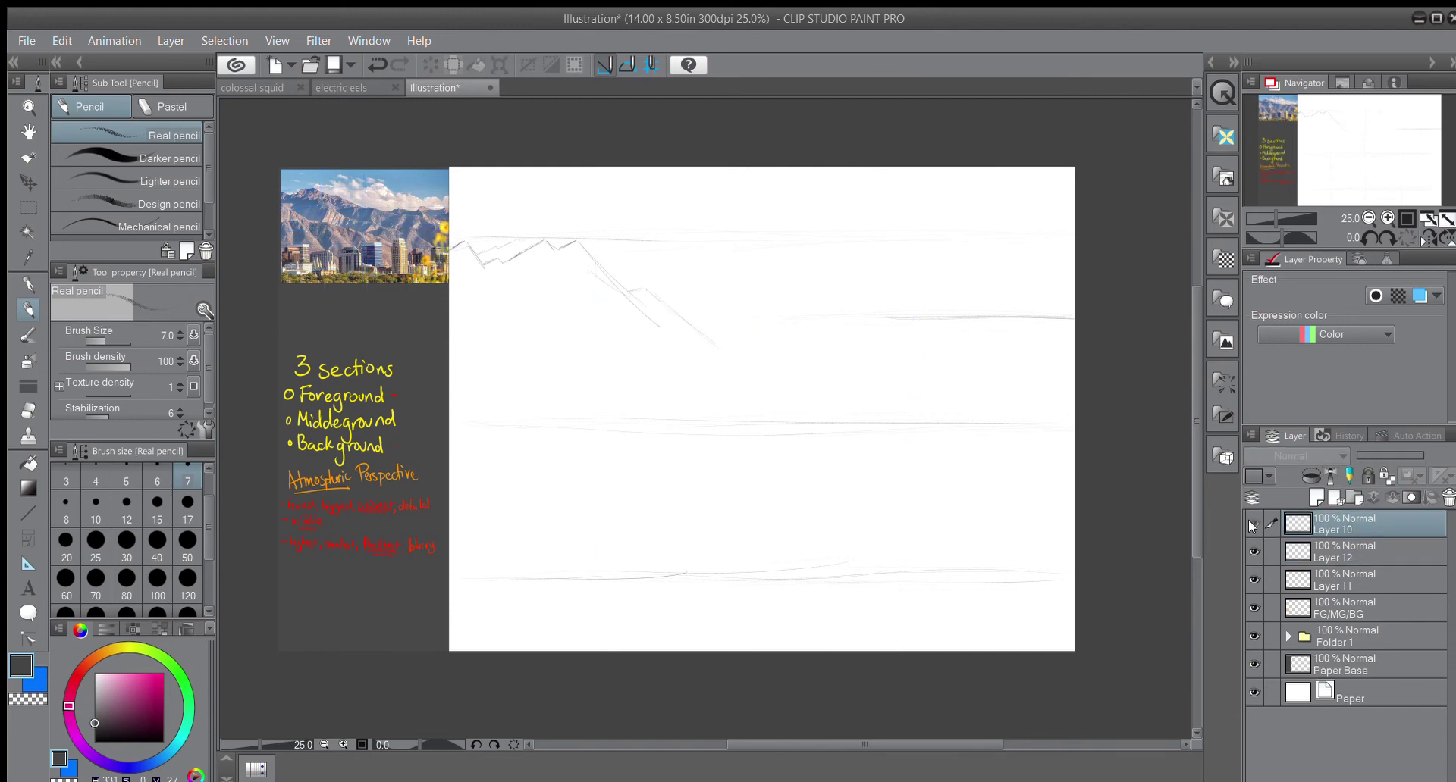
{"action": "left_click", "coordinate": [1252, 525]}
{"action": "key", "text": "x"}
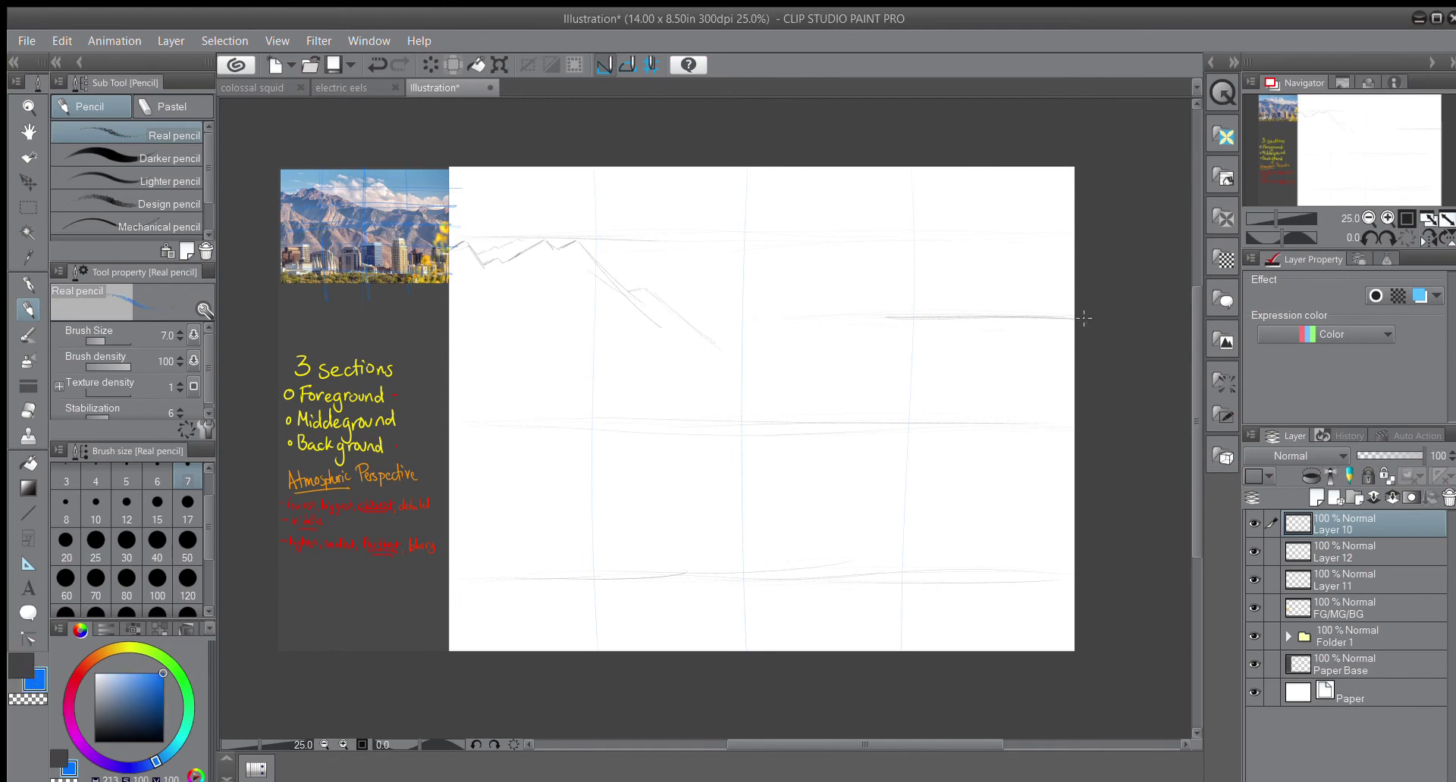
{"action": "left_click_drag", "start_coordinate": [1084, 317], "coordinate": [431, 316]}
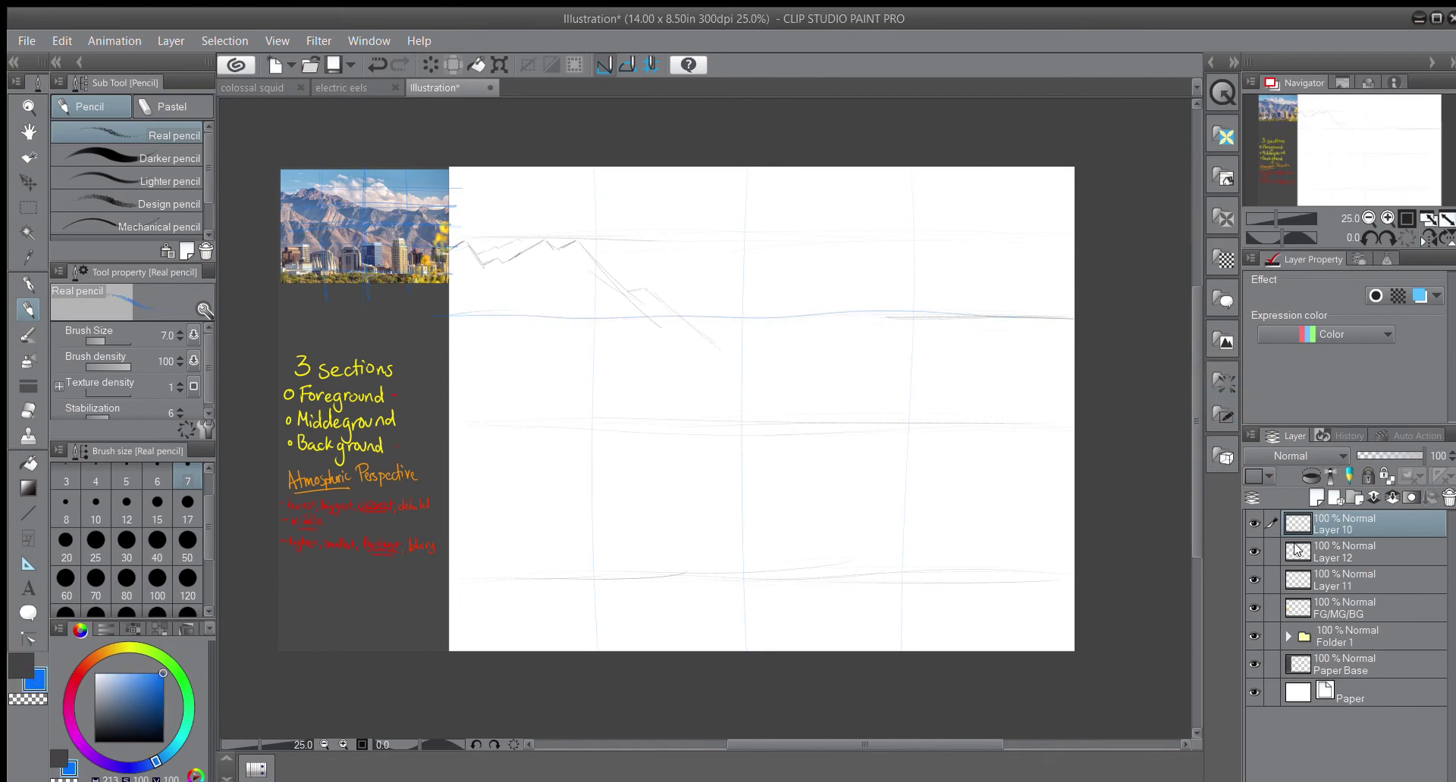
{"action": "left_click", "coordinate": [1263, 558]}
{"action": "key", "text": "x"}
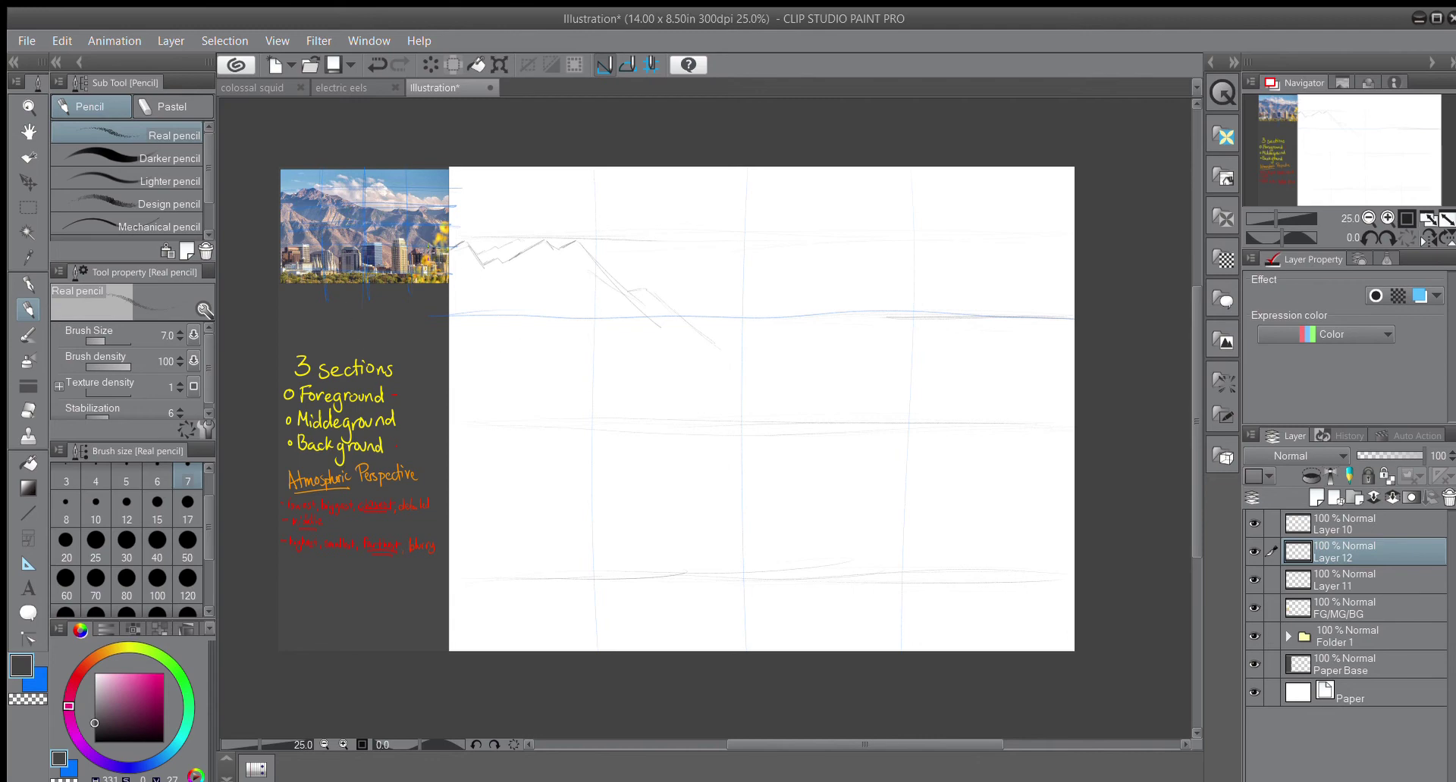
Step: Continue the ridge down into a valley and up to new peaks at the right
{"action": "left_click_drag", "start_coordinate": [715, 345], "coordinate": [788, 362]}
{"action": "left_click_drag", "start_coordinate": [822, 370], "coordinate": [849, 379]}
{"action": "mouse_move", "coordinate": [927, 369]}
{"action": "left_mouse_down"}
{"action": "mouse_move", "coordinate": [970, 322]}
{"action": "mouse_move", "coordinate": [955, 321]}
{"action": "mouse_move", "coordinate": [936, 359]}
{"action": "mouse_move", "coordinate": [993, 342]}
{"action": "left_mouse_up"}
{"action": "left_click_drag", "start_coordinate": [993, 341], "coordinate": [1028, 329]}
Step: Draw a lower blue horizontal guide and two faint lines across the canvas's middle band
{"action": "left_click", "coordinate": [1298, 523]}
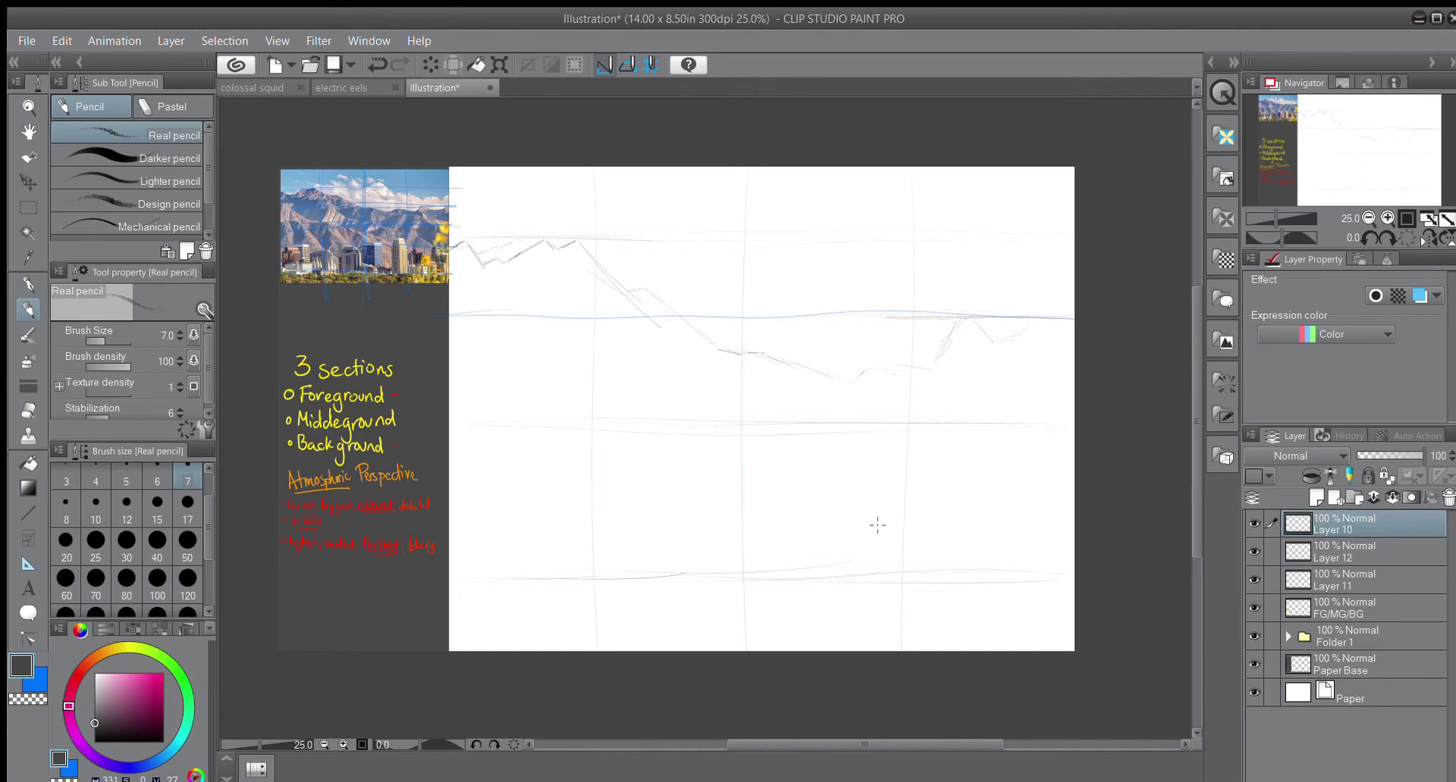
{"action": "key", "text": "x"}
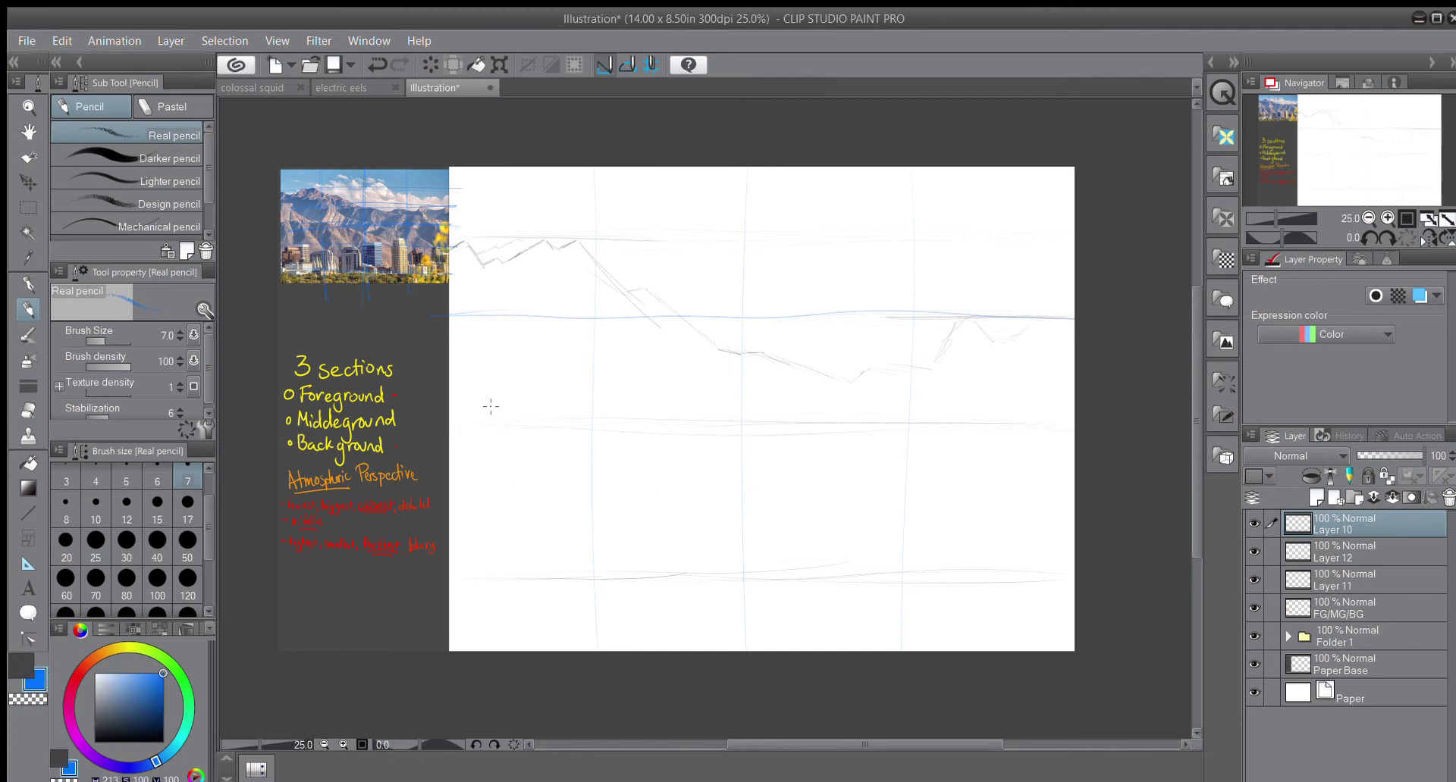
{"action": "left_click_drag", "start_coordinate": [485, 411], "coordinate": [1055, 413]}
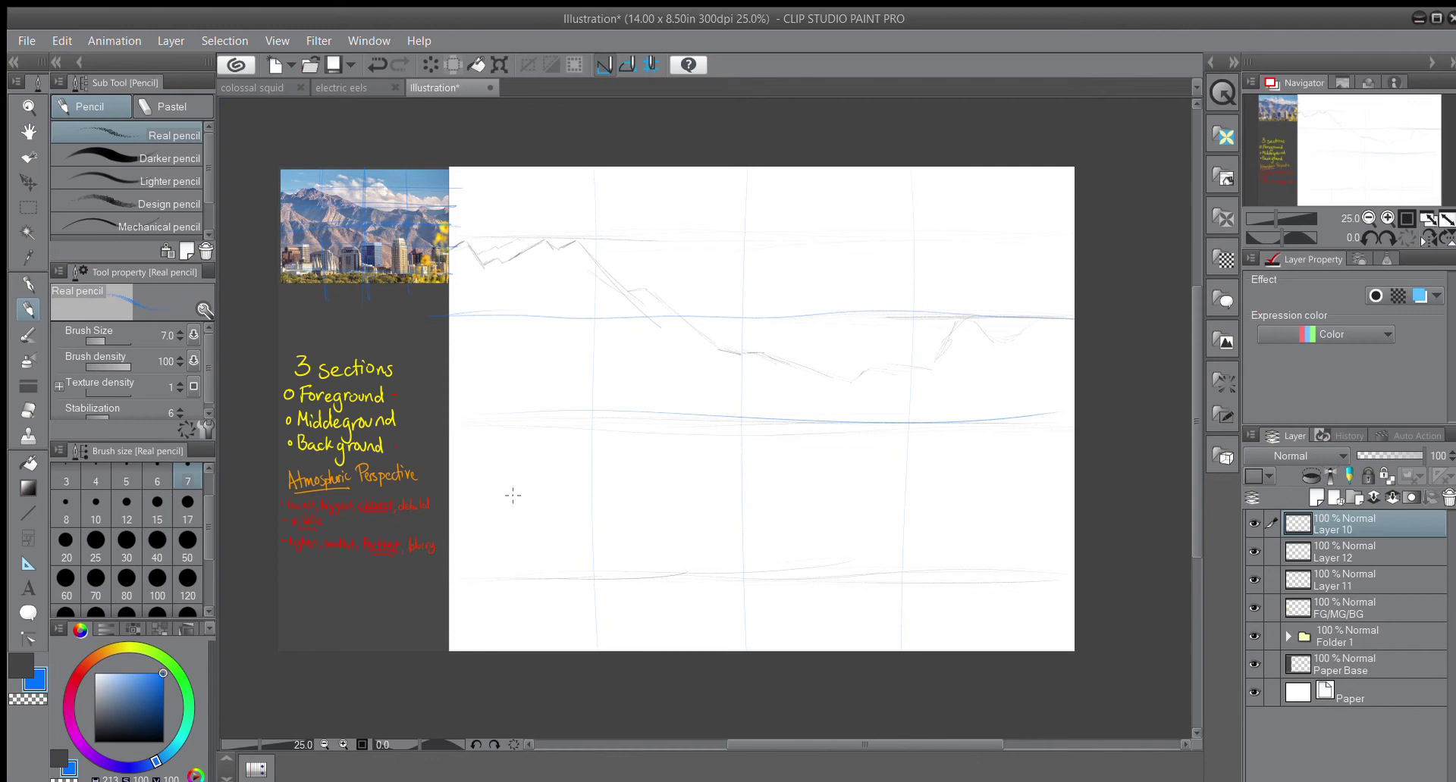
{"action": "left_click_drag", "start_coordinate": [512, 495], "coordinate": [1009, 501]}
{"action": "left_click_drag", "start_coordinate": [462, 481], "coordinate": [1062, 476]}
{"action": "key", "text": "alt+bracketleft"}
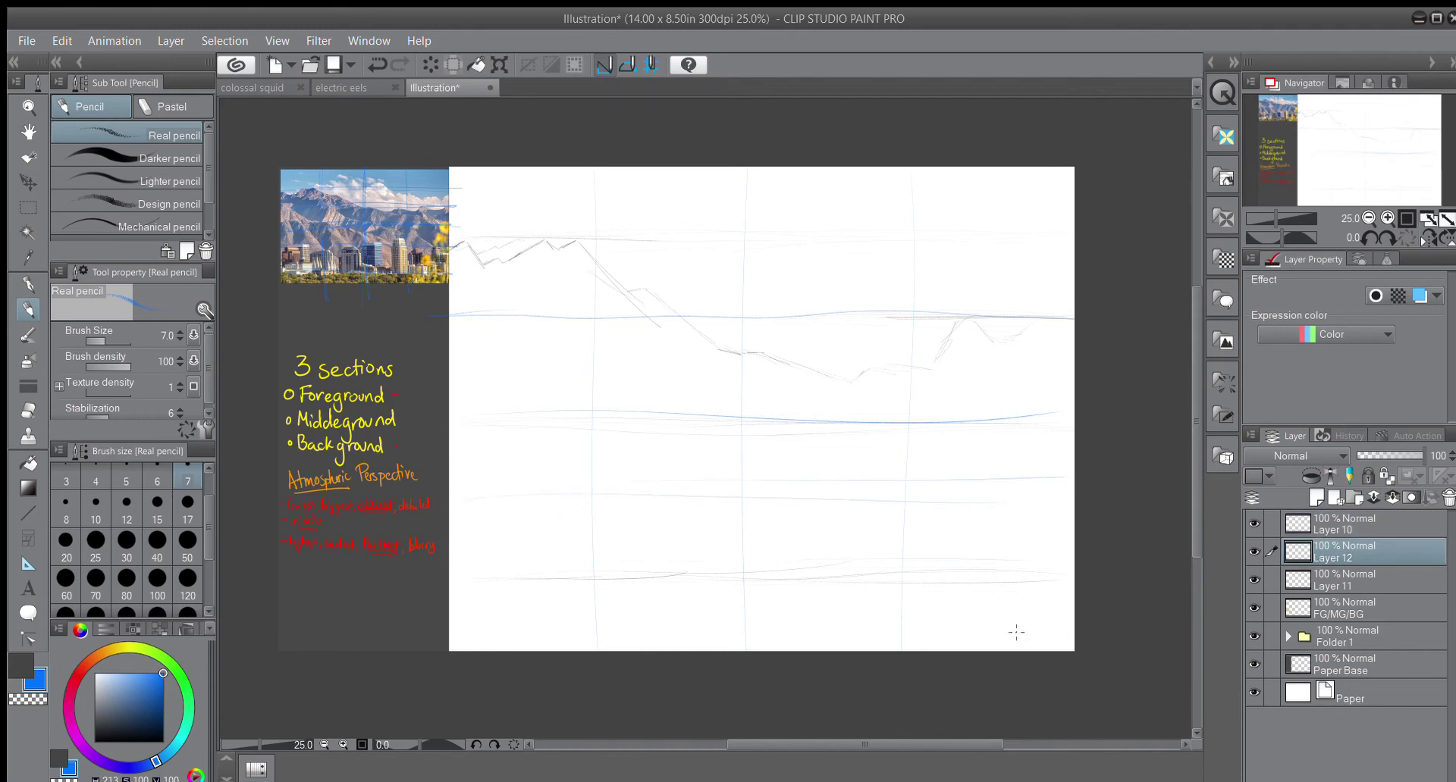
{"action": "key", "text": "x"}
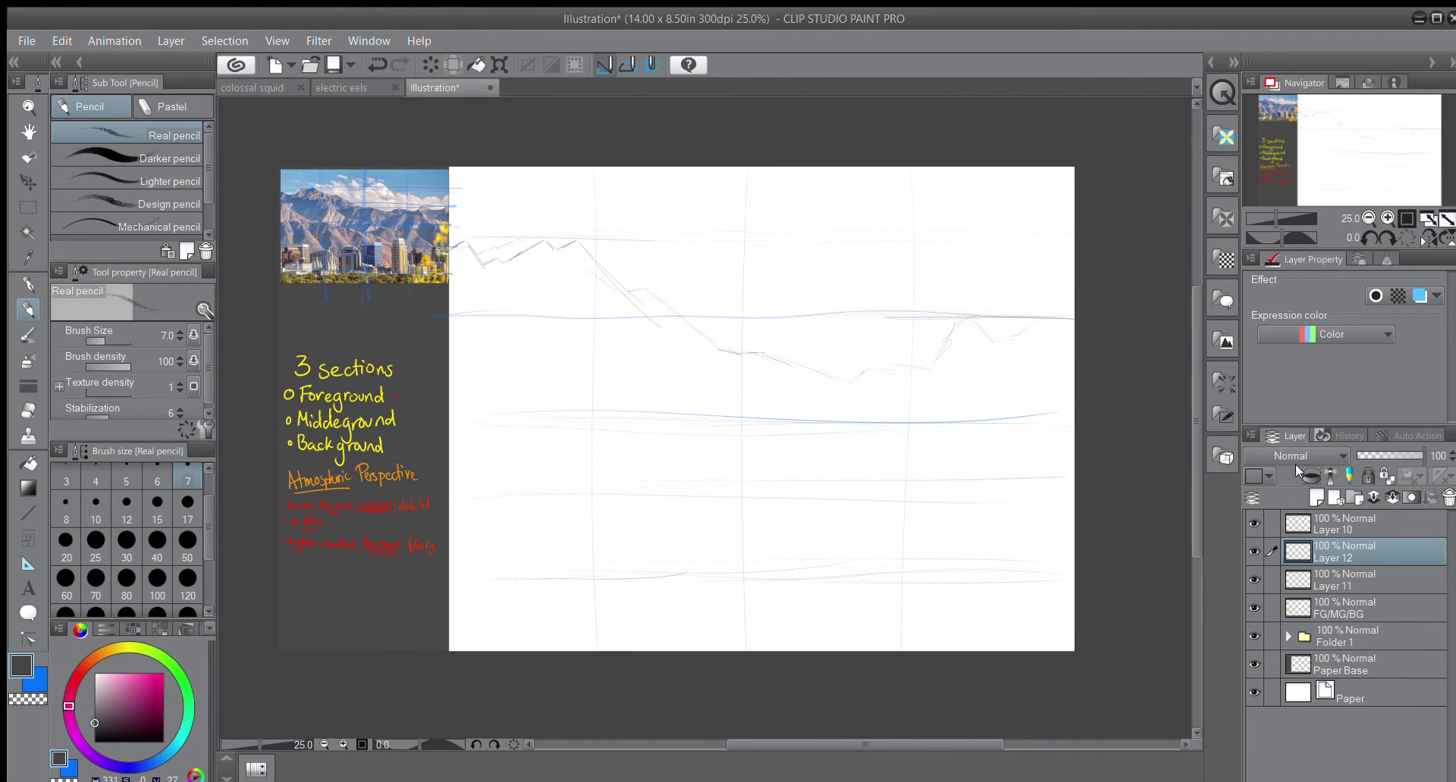
{"action": "left_click", "coordinate": [1252, 523]}
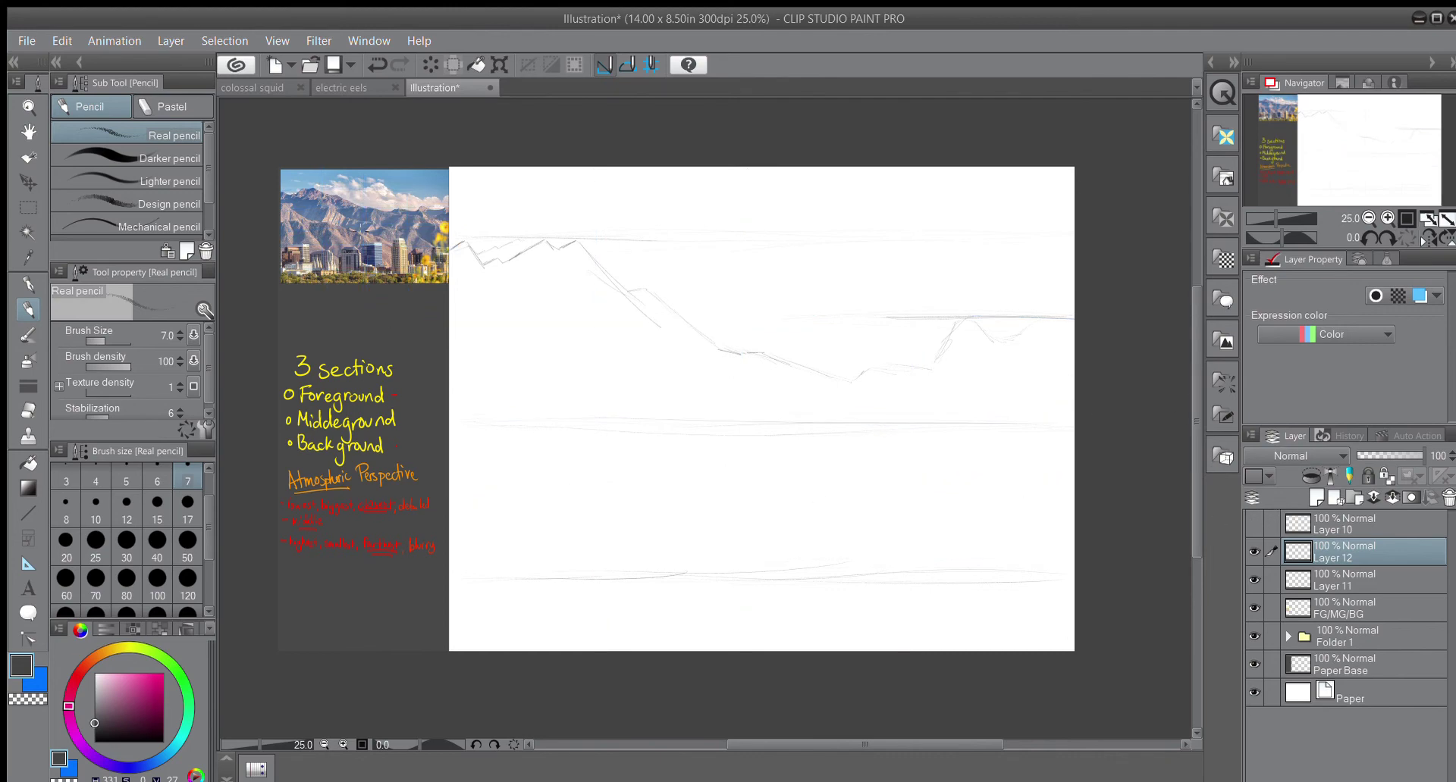
{"action": "key", "text": "ctrl+plus"}
{"action": "key", "text": "ctrl+plus"}
{"action": "key", "text": "ctrl+plus"}
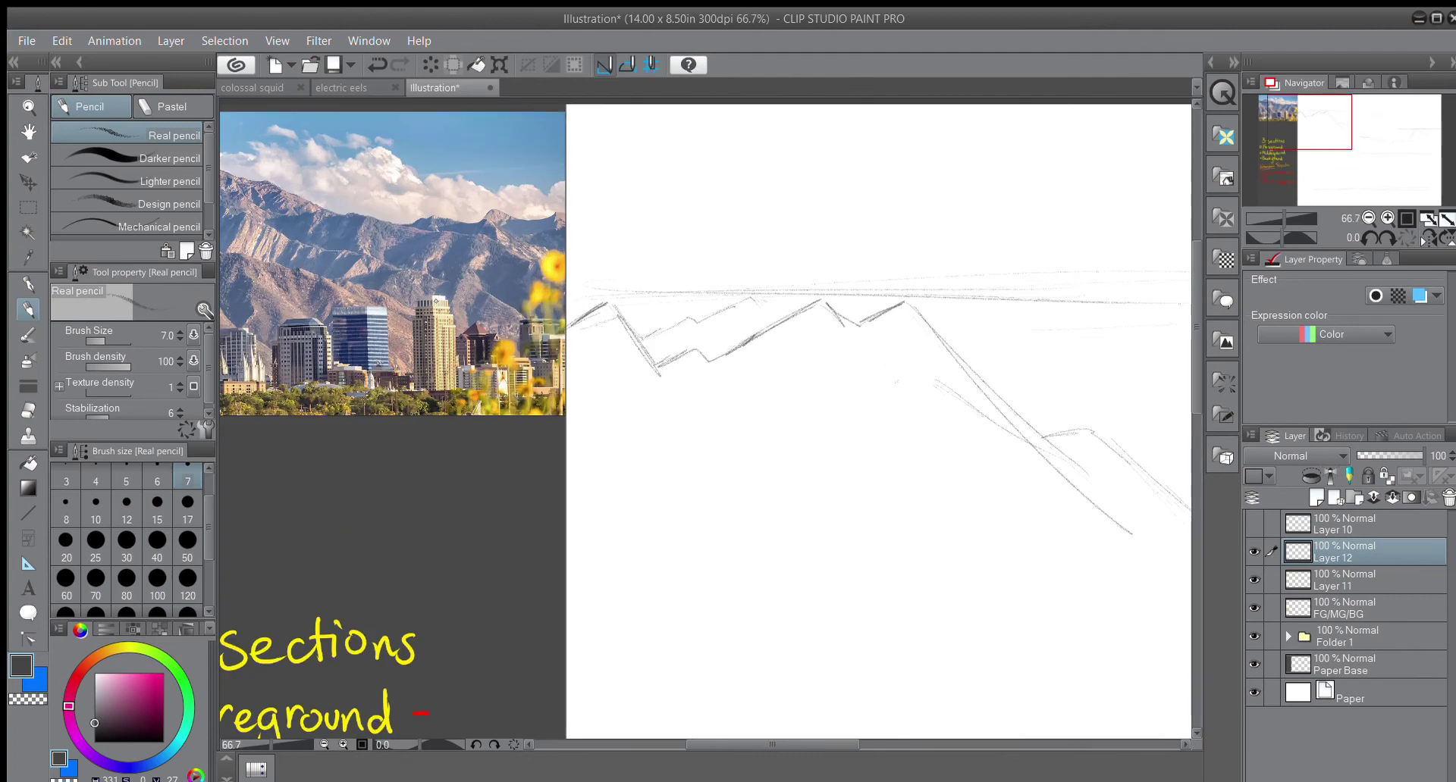
{"action": "key", "text": "ctrl+minus"}
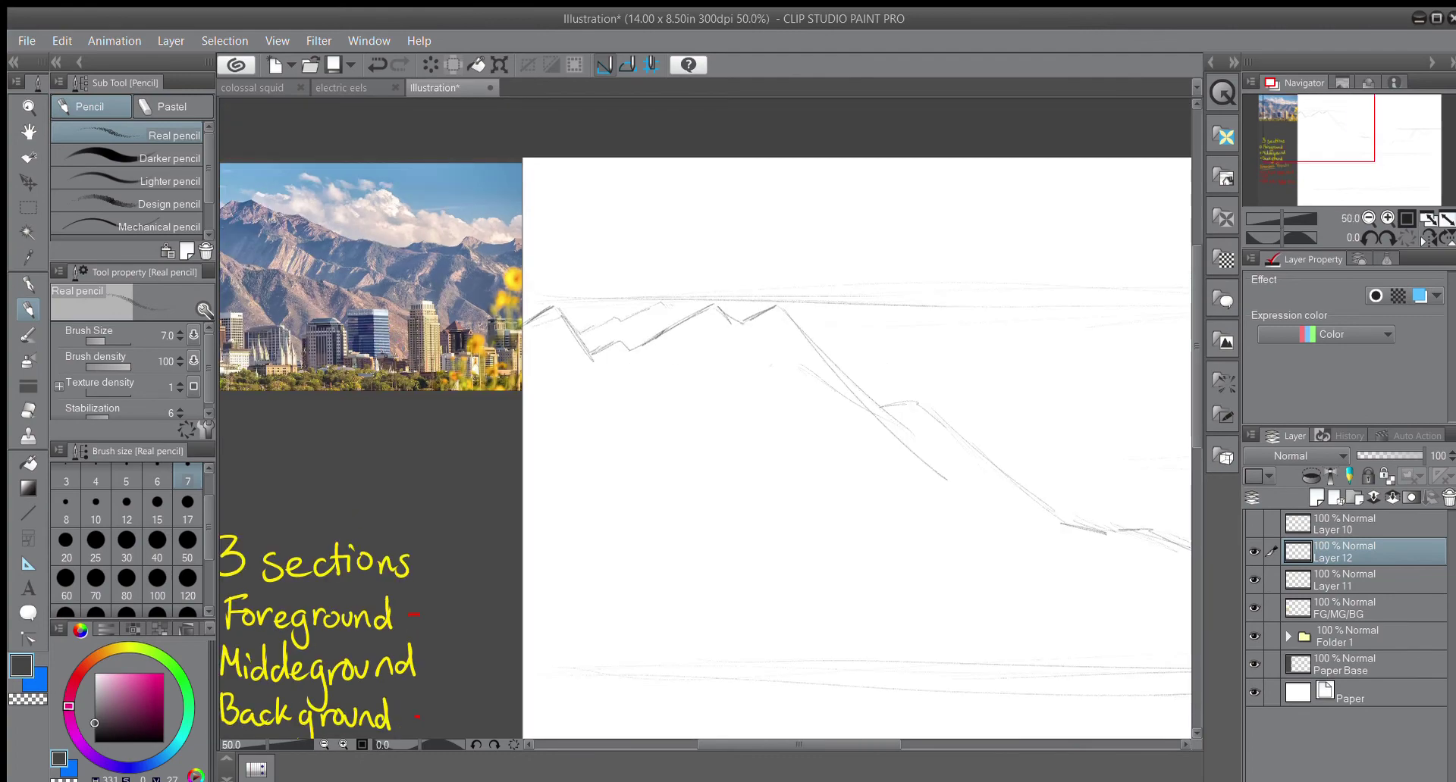
{"action": "key", "text": "ctrl+minus"}
{"action": "key", "text": "ctrl+plus"}
{"action": "key", "text": "ctrl+plus"}
{"action": "key", "text": "ctrl+plus"}
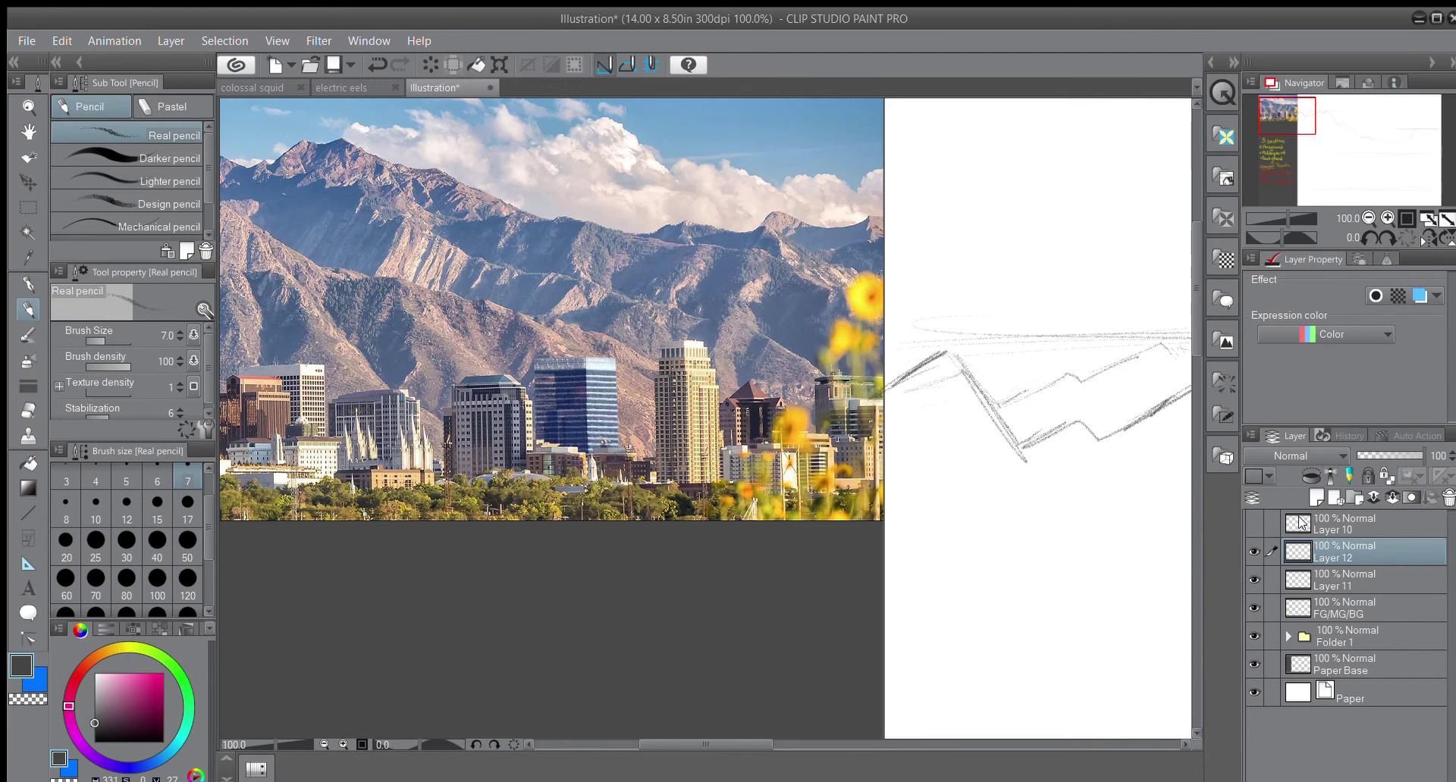
{"action": "left_click", "coordinate": [35, 680]}
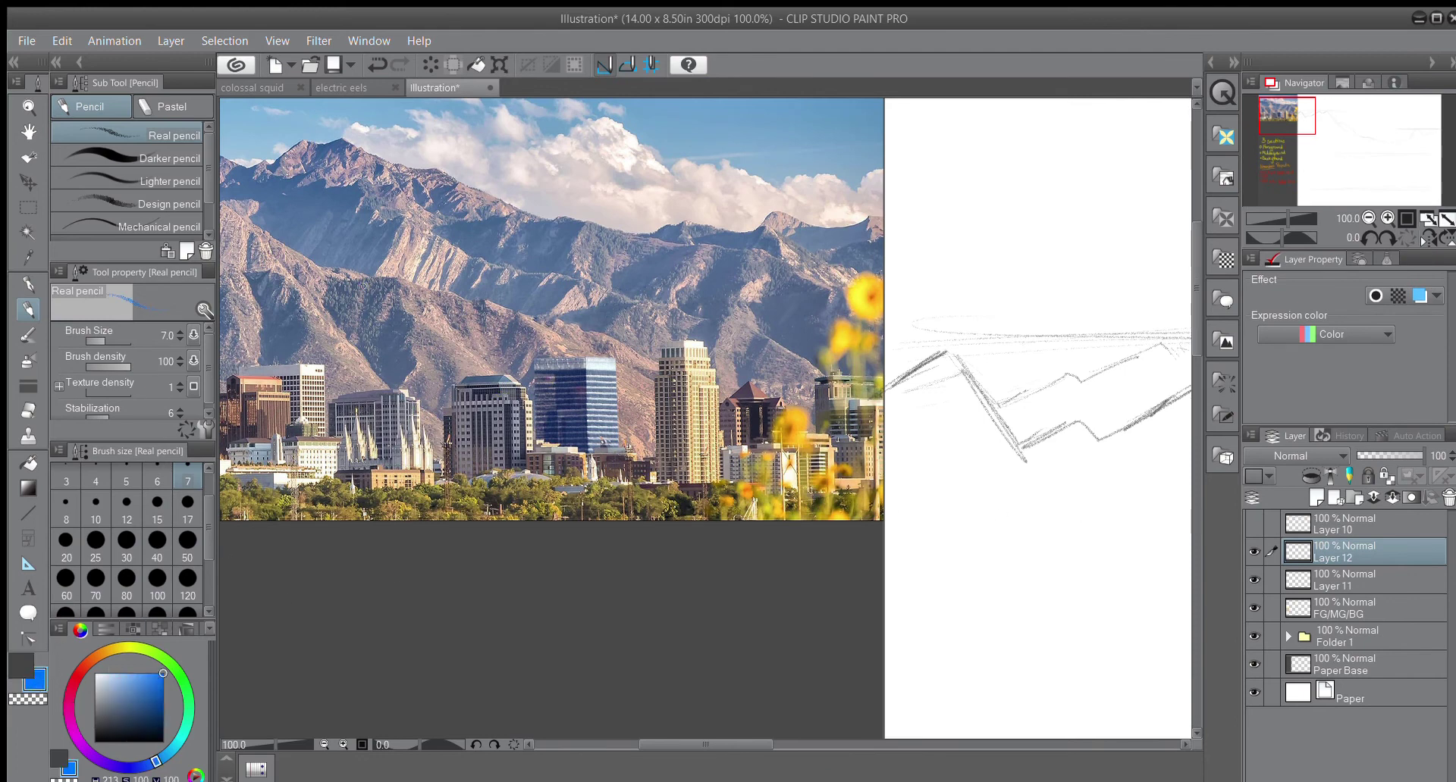
{"action": "mouse_move", "coordinate": [241, 221]}
{"action": "left_mouse_down"}
{"action": "mouse_move", "coordinate": [545, 313]}
{"action": "mouse_move", "coordinate": [825, 437]}
{"action": "left_mouse_up"}
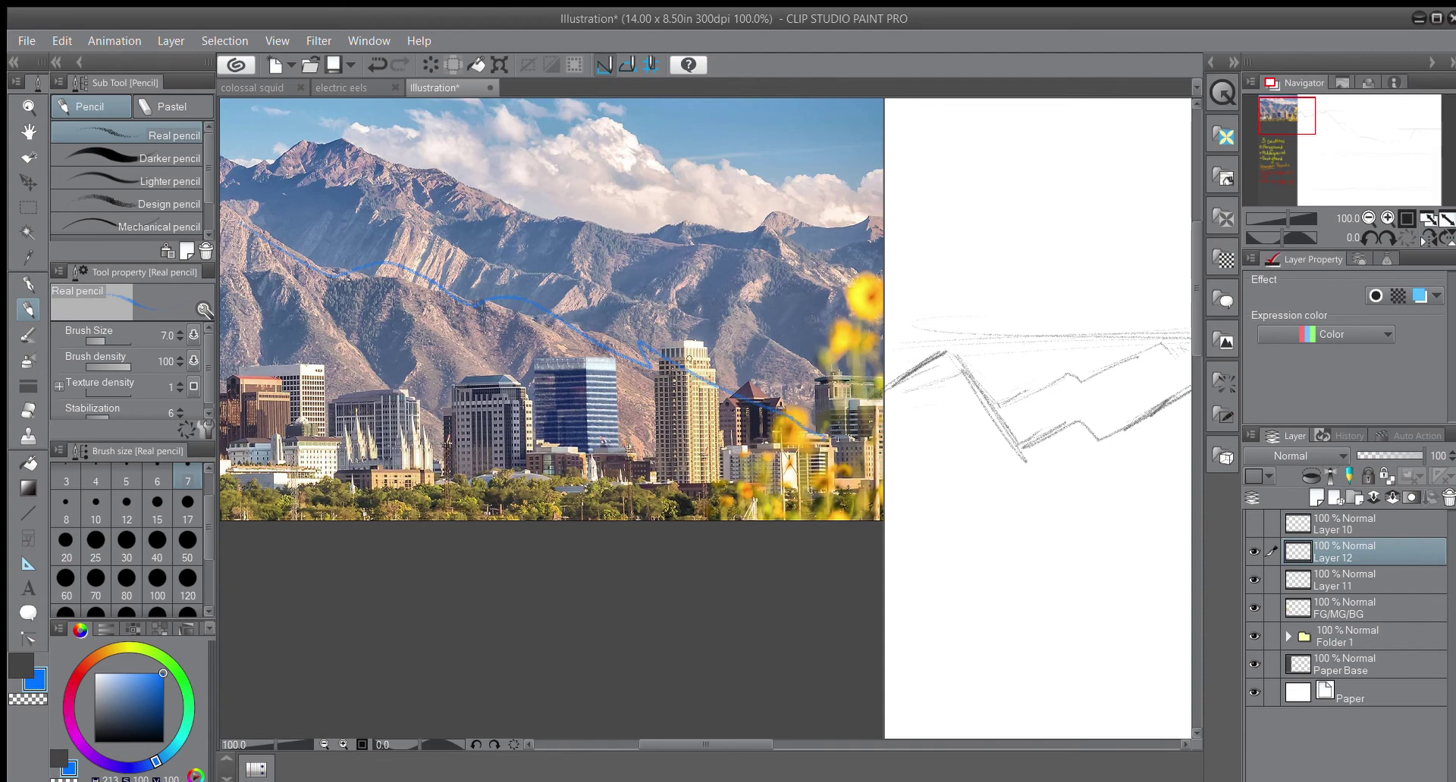
{"action": "key", "text": "ctrl+z"}
{"action": "scroll", "coordinate": [691, 391], "scroll_direction": "down", "scroll_amount": 2}
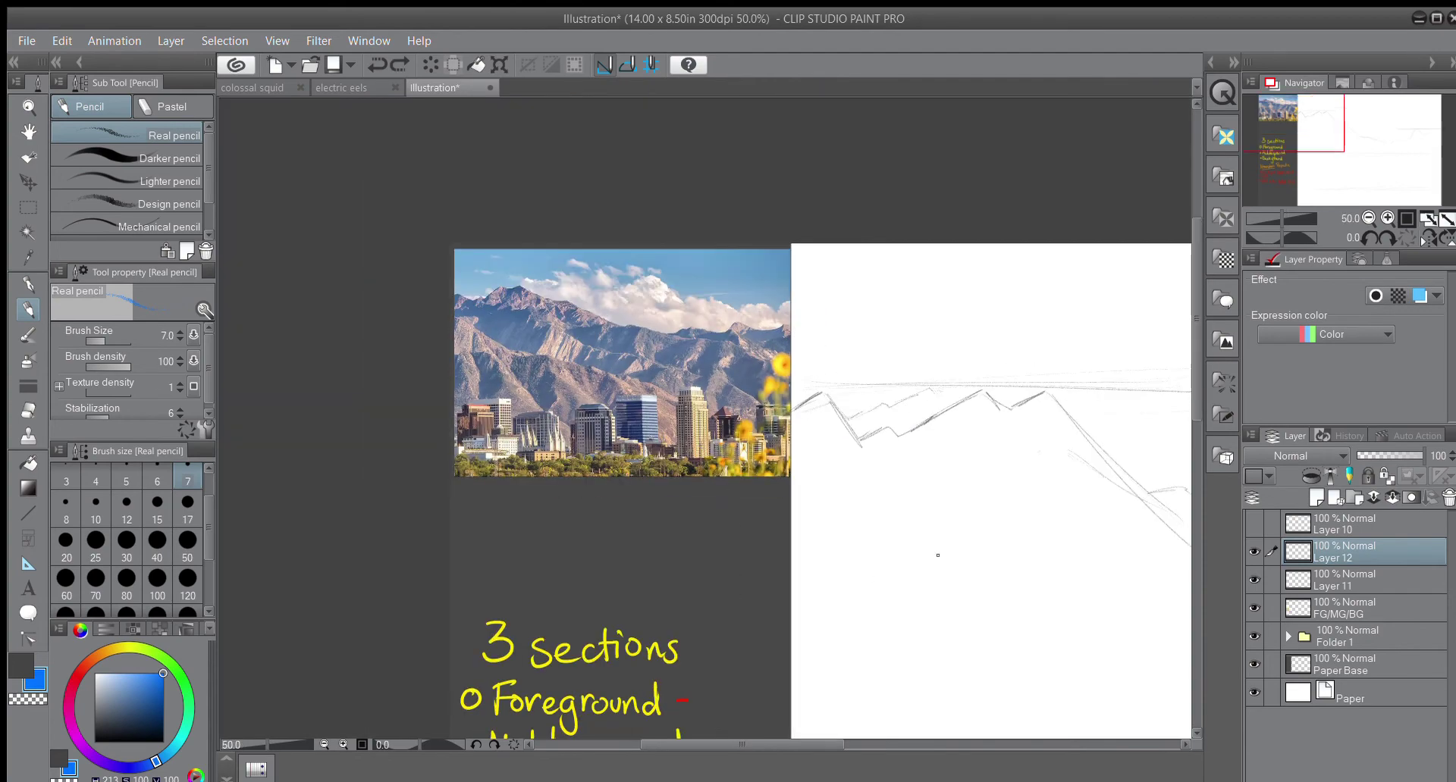
{"action": "left_click", "coordinate": [1254, 523]}
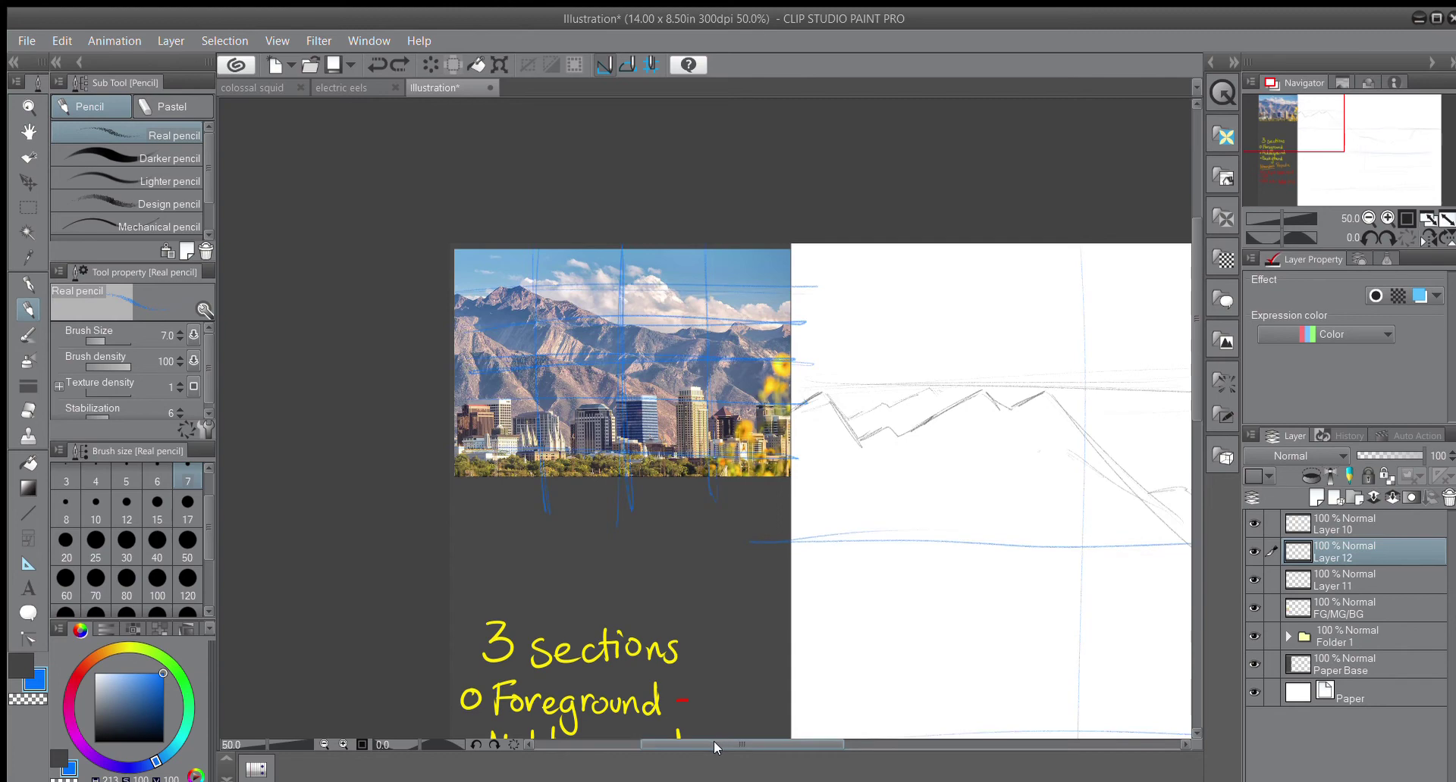
{"action": "left_click_drag", "start_coordinate": [713, 740], "coordinate": [796, 741]}
{"action": "scroll", "coordinate": [852, 684], "scroll_direction": "down", "scroll_amount": 2}
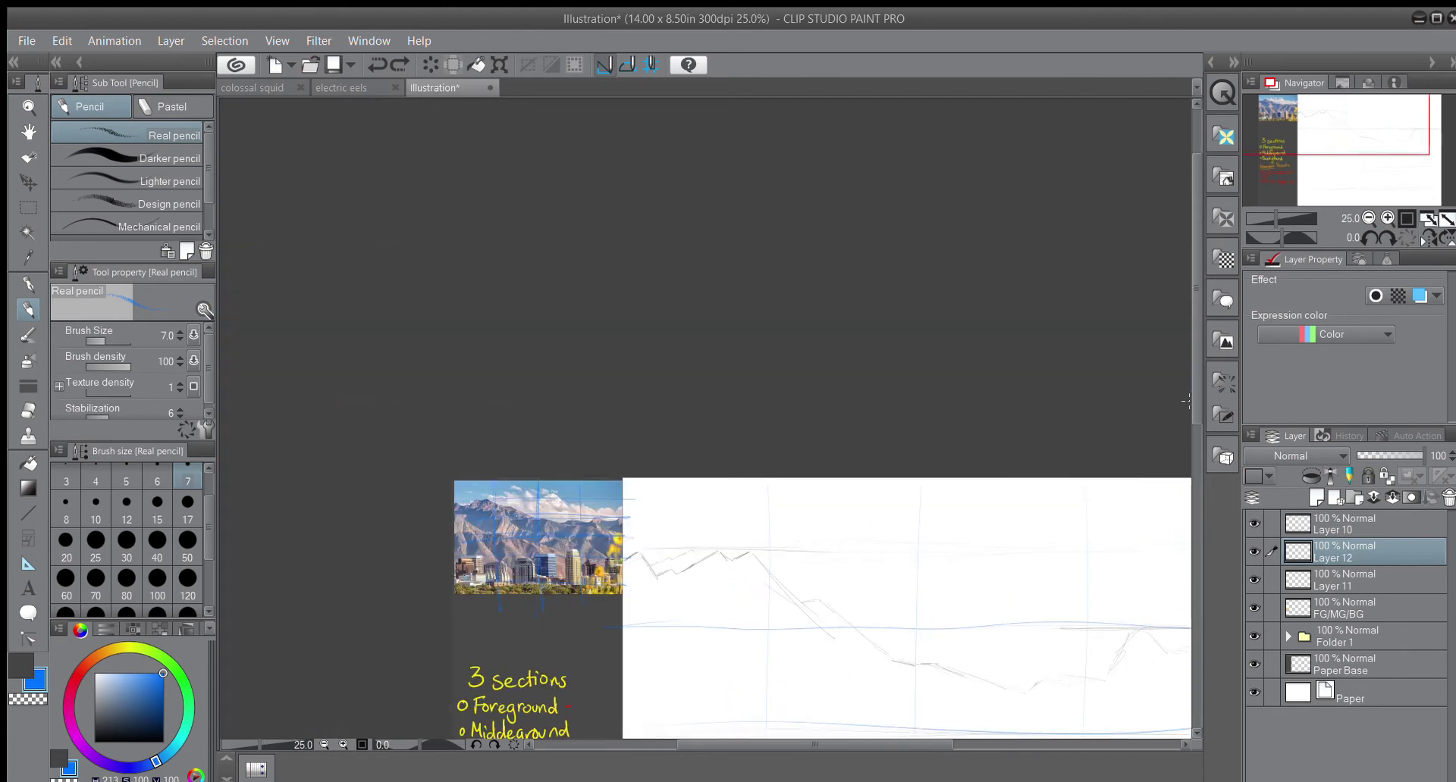
{"action": "left_click_drag", "start_coordinate": [1186, 401], "coordinate": [1180, 503]}
{"action": "left_click_drag", "start_coordinate": [858, 740], "coordinate": [897, 739]}
{"action": "left_click", "coordinate": [20, 666]}
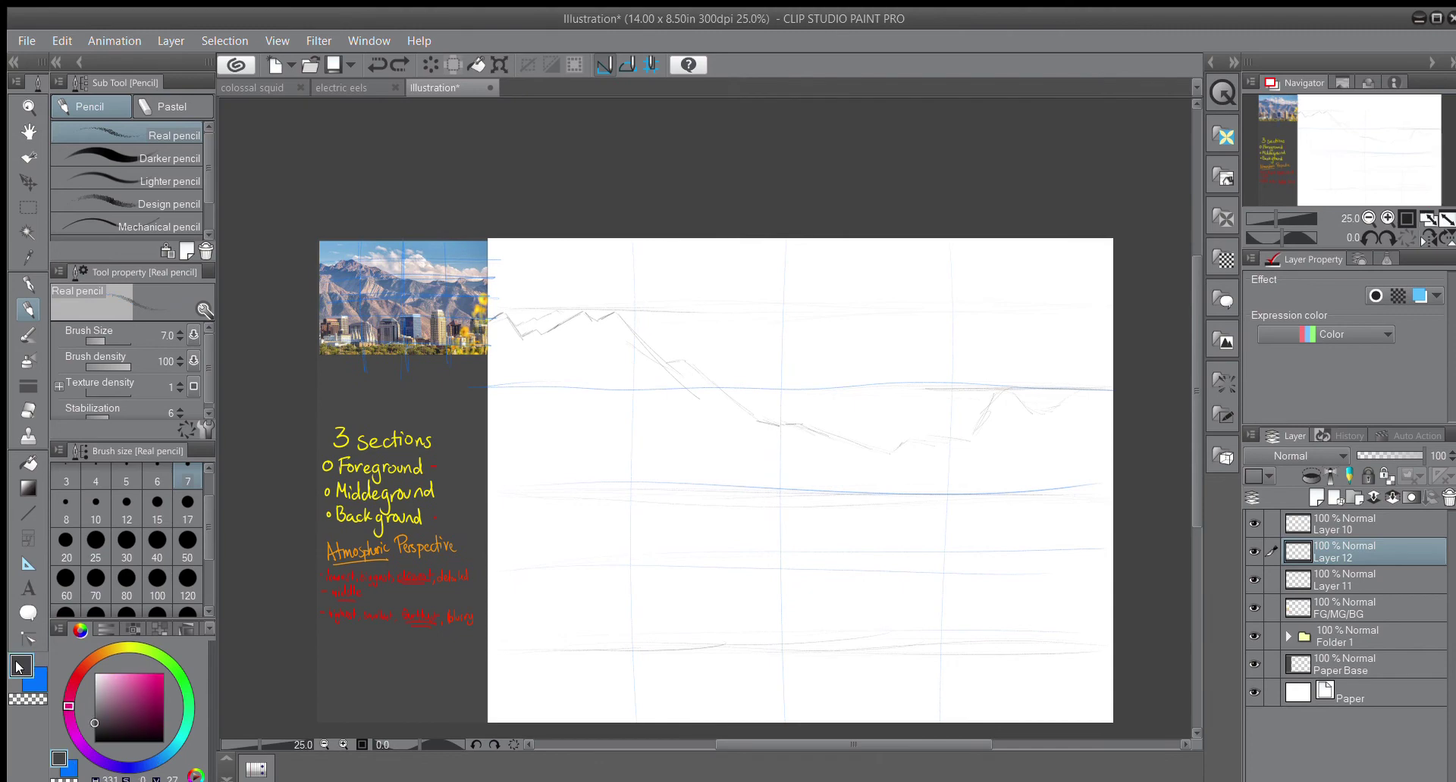
Step: Compare the sketch and guide layers, then draw a curved slope line down from the left mountains
{"action": "left_click", "coordinate": [1253, 552]}
{"action": "left_click", "coordinate": [1253, 551]}
{"action": "left_click", "coordinate": [1252, 523]}
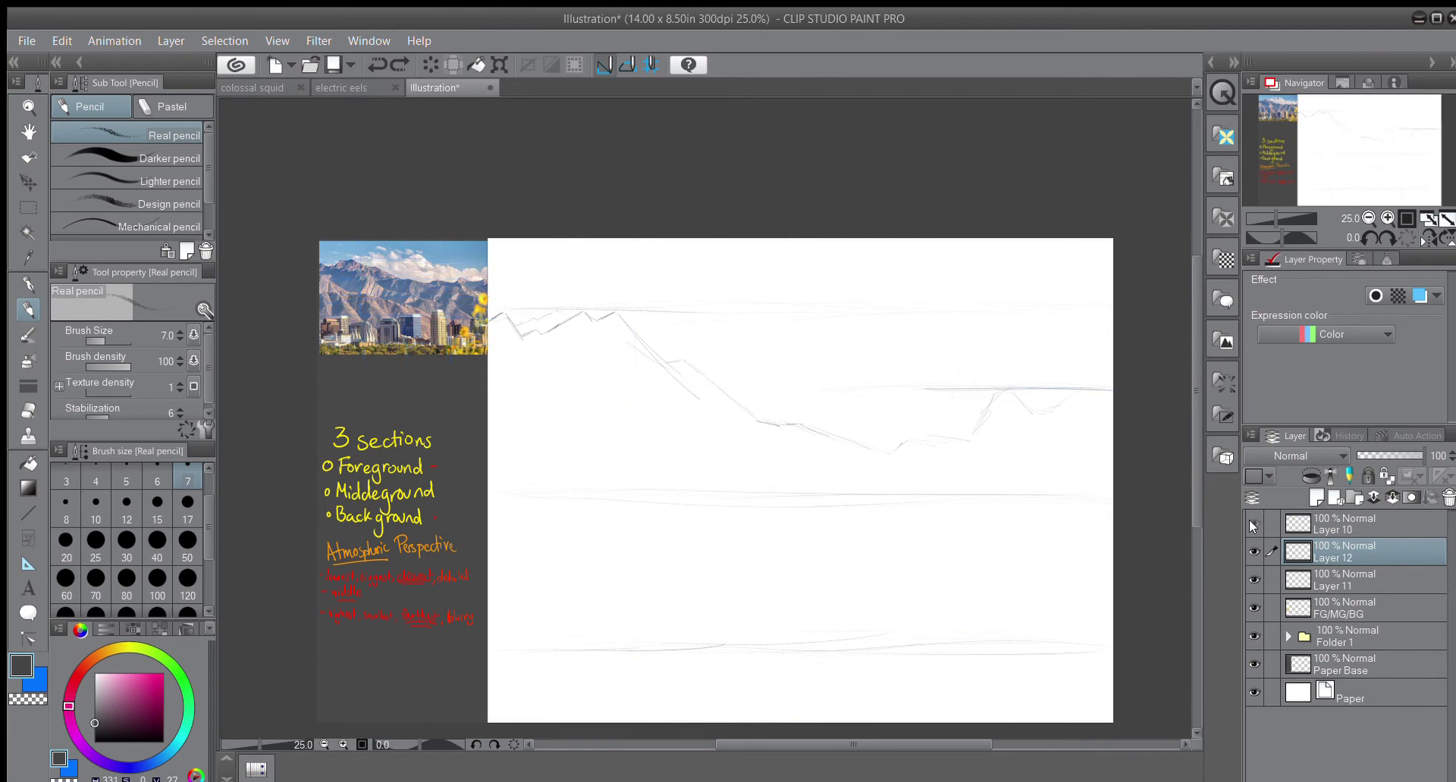
{"action": "left_click", "coordinate": [1253, 523]}
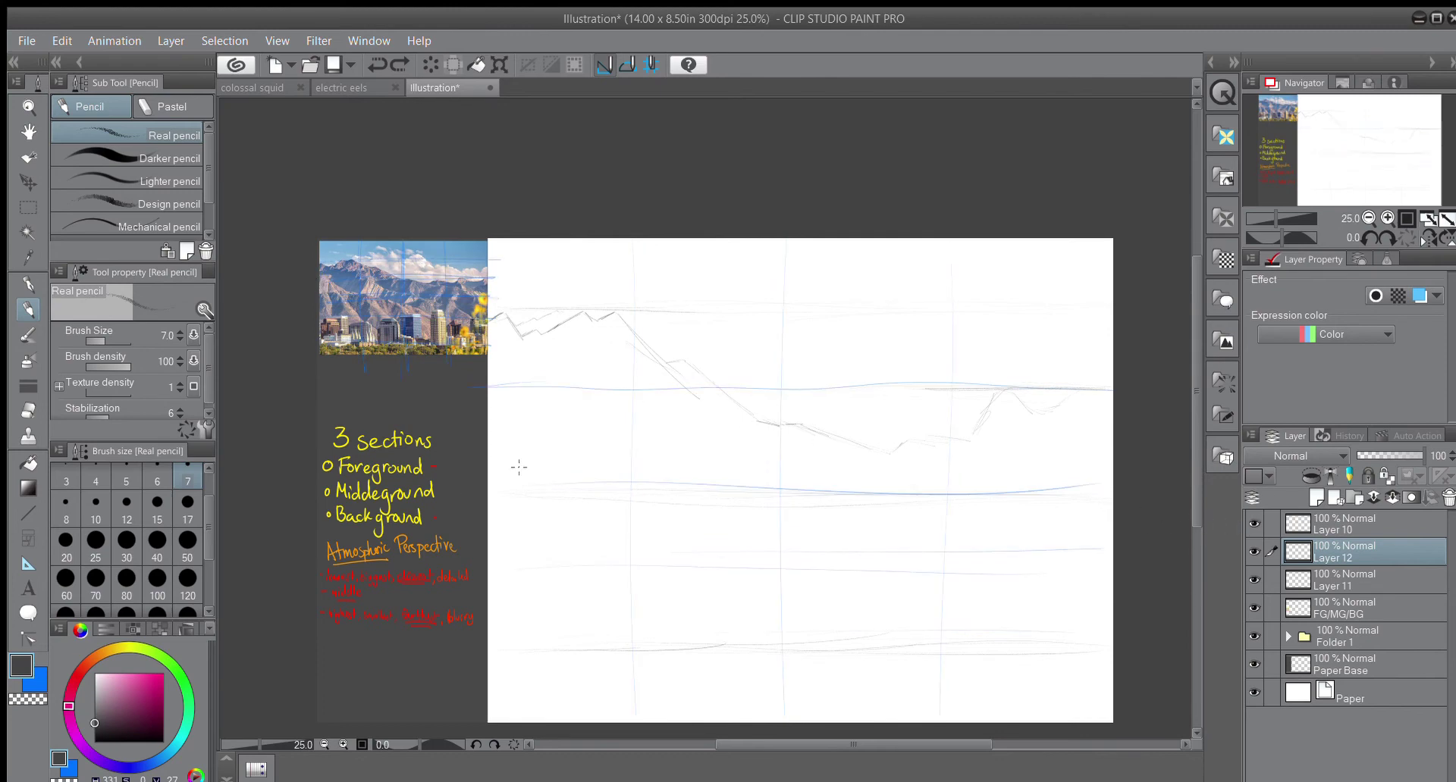
{"action": "left_click", "coordinate": [489, 388]}
{"action": "left_click_drag", "start_coordinate": [515, 389], "coordinate": [611, 478]}
Step: Draw a diagonal foothill line sloping down across the middle of the canvas
{"action": "key", "text": "e"}
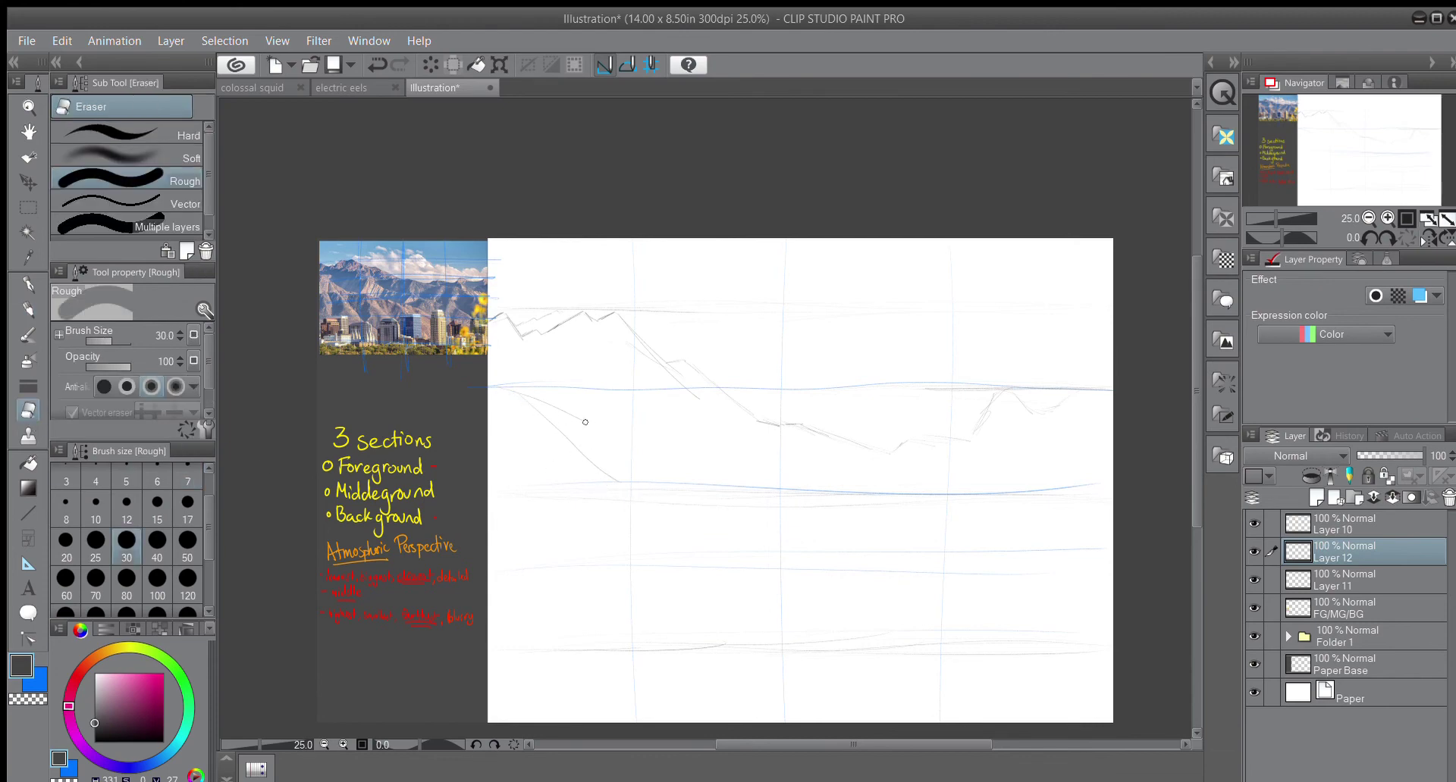
{"action": "left_click", "coordinate": [29, 308]}
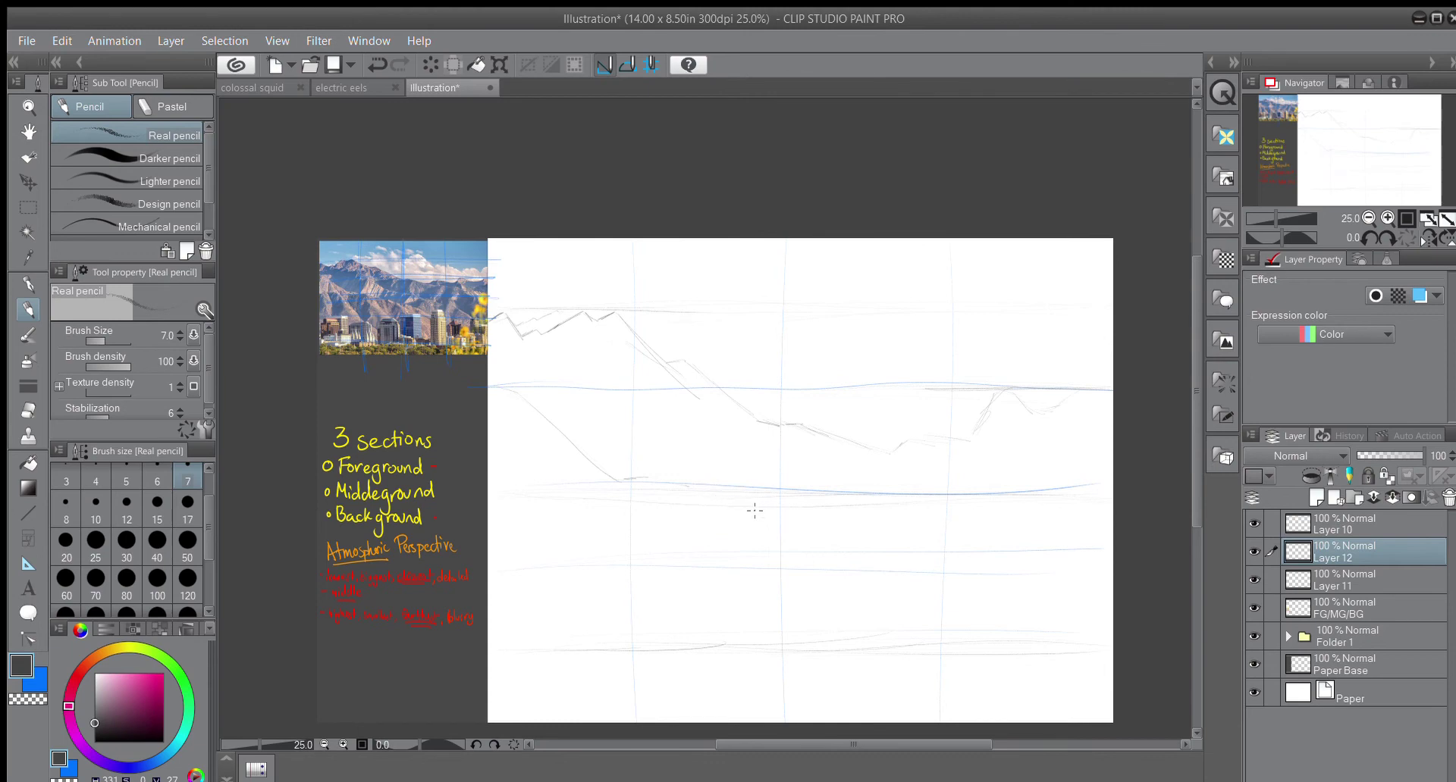
{"action": "left_click_drag", "start_coordinate": [724, 500], "coordinate": [740, 512]}
{"action": "left_click_drag", "start_coordinate": [743, 511], "coordinate": [808, 539]}
{"action": "left_click_drag", "start_coordinate": [892, 569], "coordinate": [905, 573]}
{"action": "scroll", "coordinate": [379, 302], "scroll_direction": "up", "scroll_amount": 4}
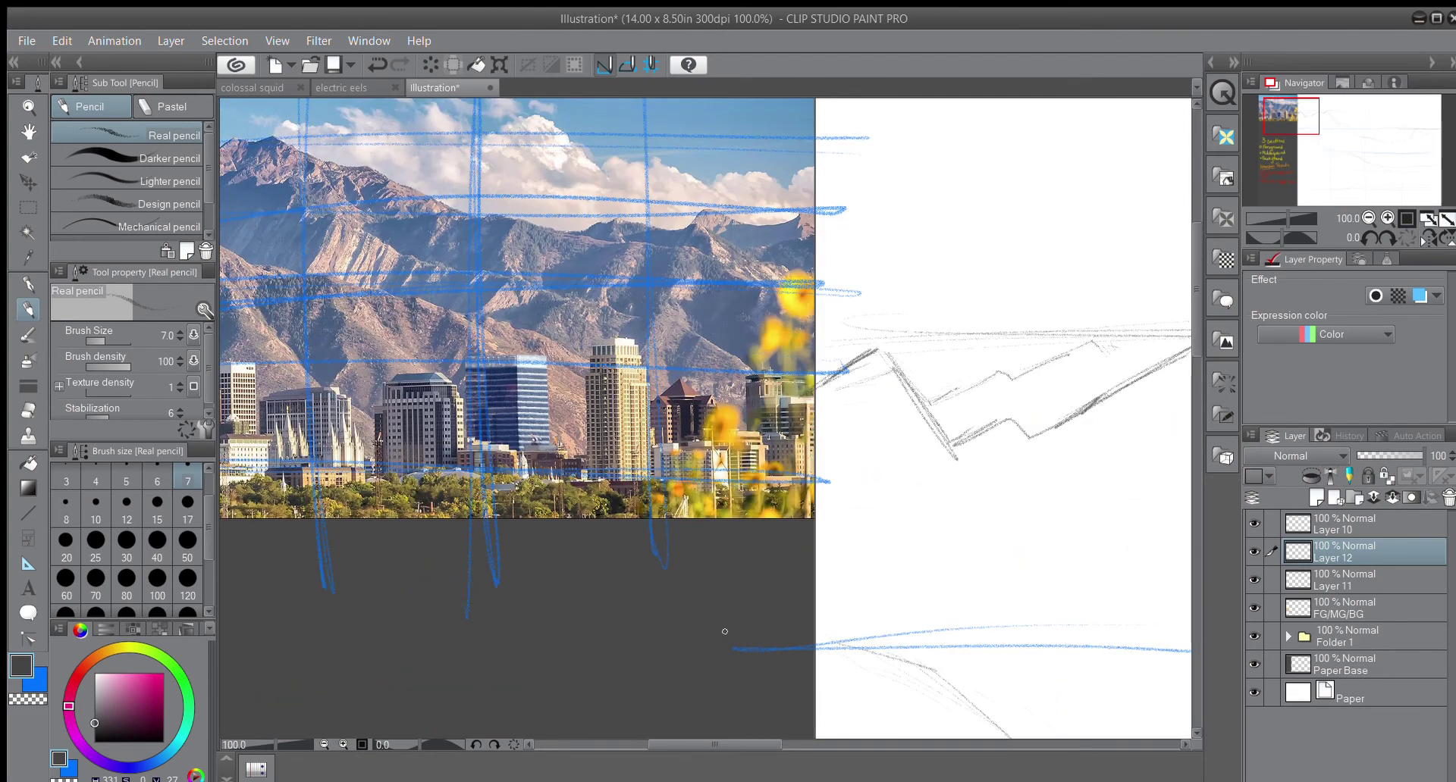
{"action": "left_click_drag", "start_coordinate": [752, 739], "coordinate": [731, 742]}
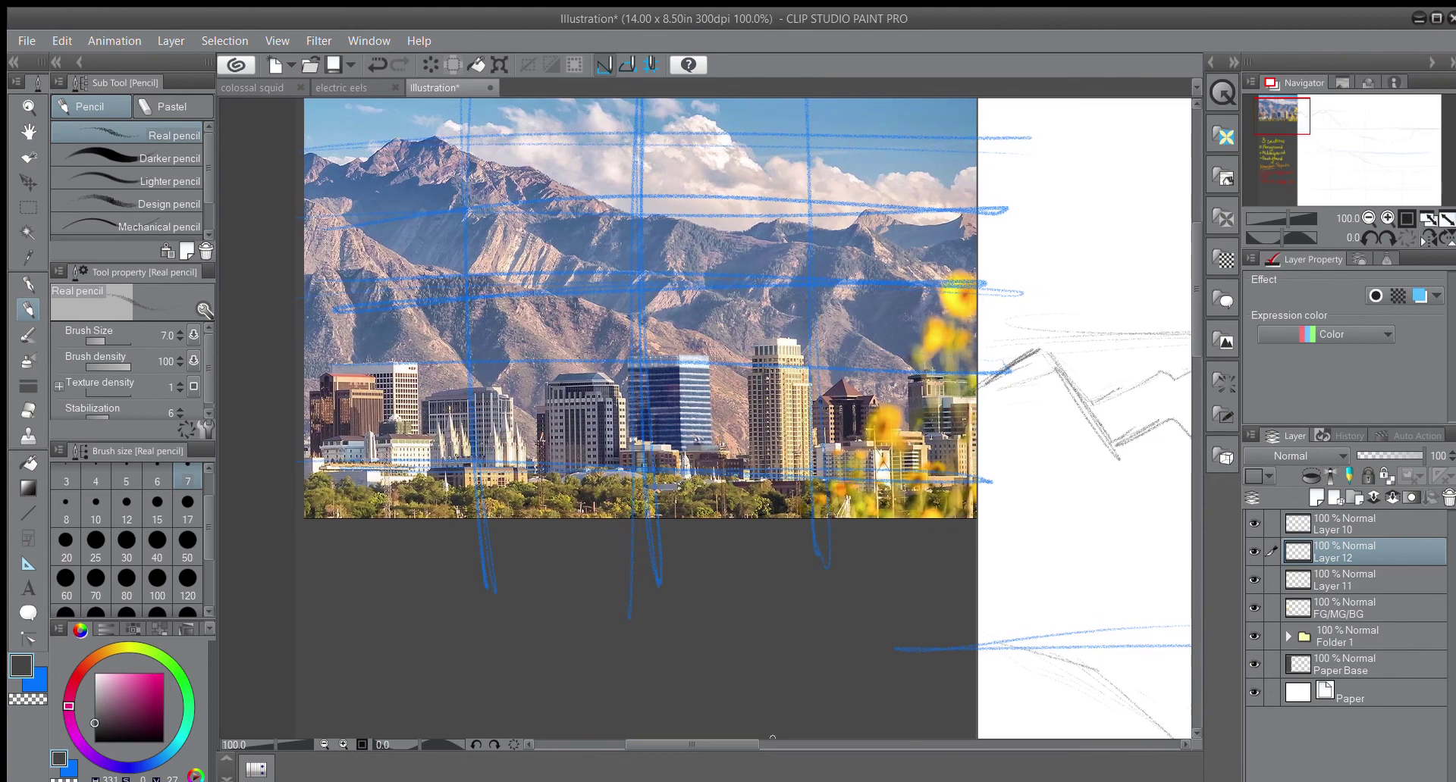
Step: Hide the blue guide grid, add a new Layer 13 and pick a blue bold pen
{"action": "left_click", "coordinate": [1253, 523]}
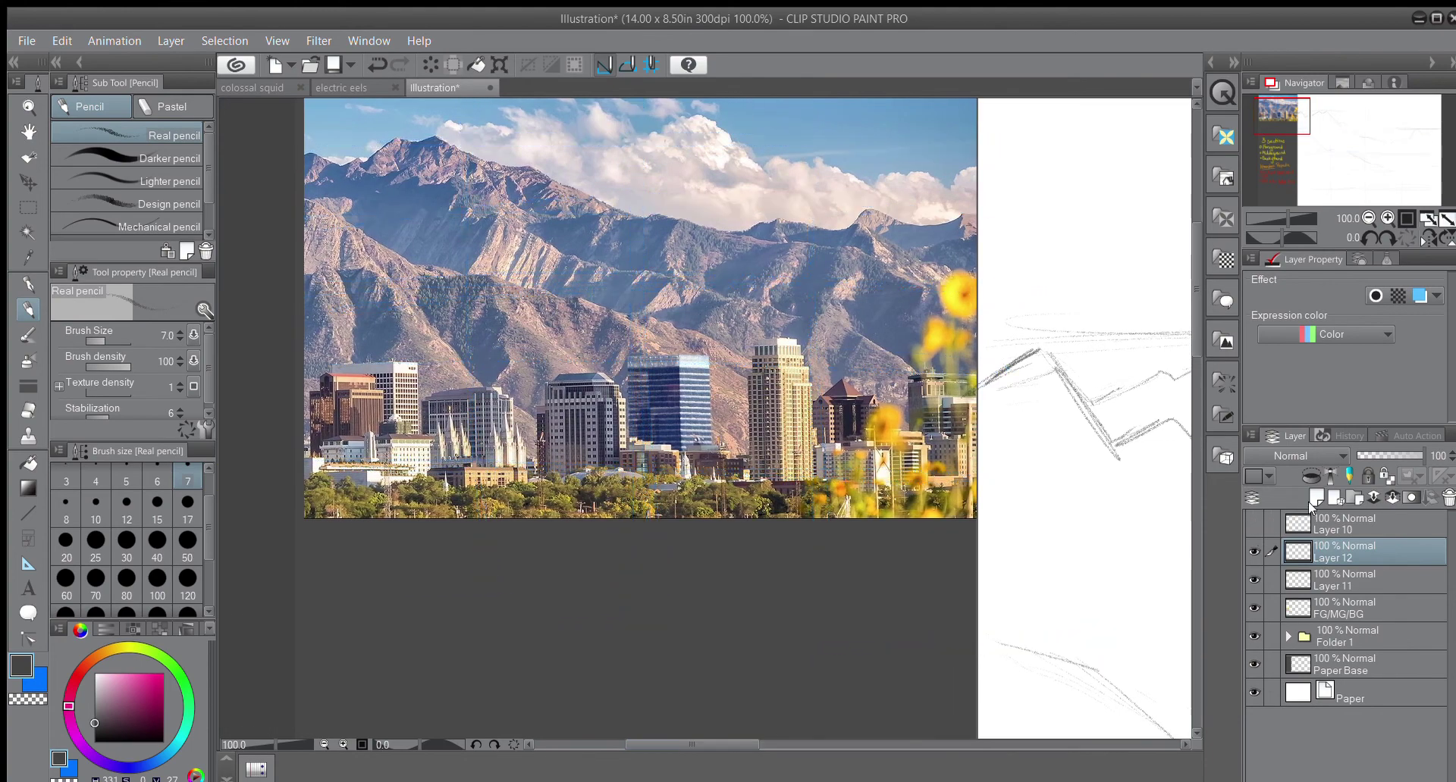
{"action": "left_click", "coordinate": [1316, 497]}
{"action": "left_click", "coordinate": [38, 680]}
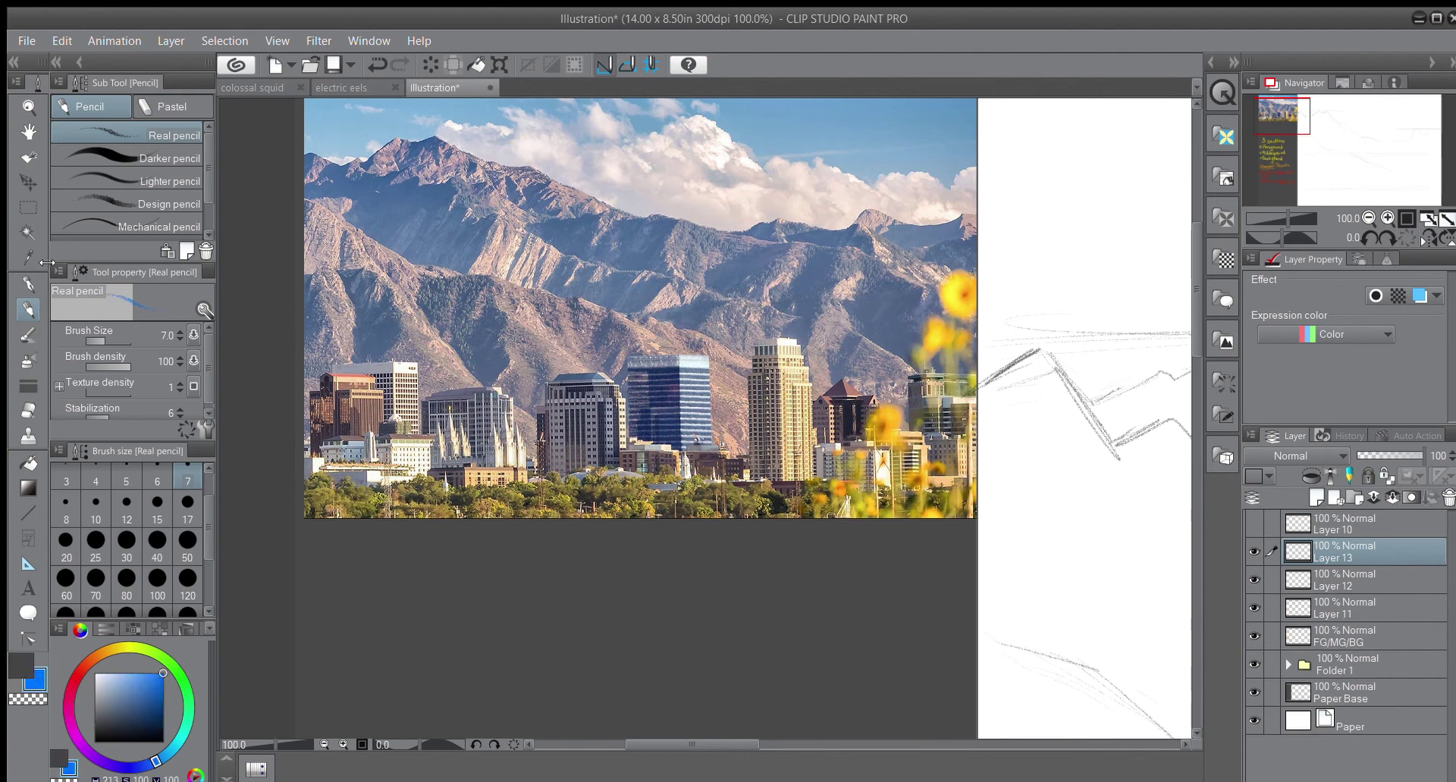
{"action": "left_click", "coordinate": [29, 284]}
Step: Trace mountain ridges on the photo in blue, then undo them all and restore the grid
{"action": "mouse_move", "coordinate": [304, 157]}
{"action": "left_mouse_down"}
{"action": "mouse_move", "coordinate": [353, 162]}
{"action": "mouse_move", "coordinate": [439, 134]}
{"action": "mouse_move", "coordinate": [502, 178]}
{"action": "mouse_move", "coordinate": [749, 235]}
{"action": "mouse_move", "coordinate": [975, 208]}
{"action": "left_mouse_up"}
{"action": "mouse_move", "coordinate": [312, 204]}
{"action": "left_mouse_down"}
{"action": "mouse_move", "coordinate": [435, 279]}
{"action": "mouse_move", "coordinate": [751, 354]}
{"action": "left_mouse_up"}
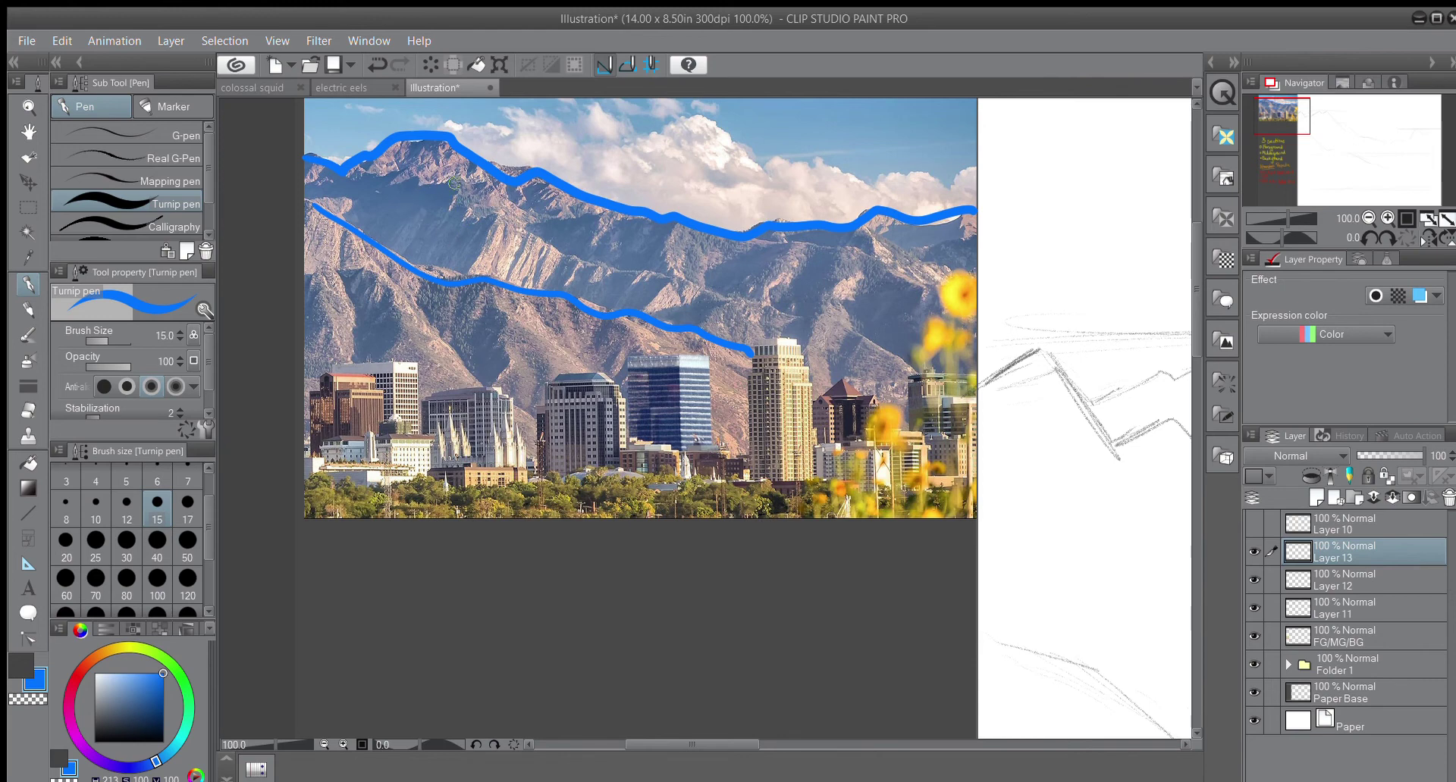
{"action": "mouse_move", "coordinate": [454, 182]}
{"action": "left_mouse_down"}
{"action": "mouse_move", "coordinate": [478, 214]}
{"action": "mouse_move", "coordinate": [522, 219]}
{"action": "mouse_move", "coordinate": [649, 290]}
{"action": "mouse_move", "coordinate": [792, 311]}
{"action": "mouse_move", "coordinate": [919, 377]}
{"action": "left_mouse_up"}
{"action": "mouse_move", "coordinate": [762, 229]}
{"action": "left_mouse_down"}
{"action": "mouse_move", "coordinate": [870, 253]}
{"action": "mouse_move", "coordinate": [944, 300]}
{"action": "left_mouse_up"}
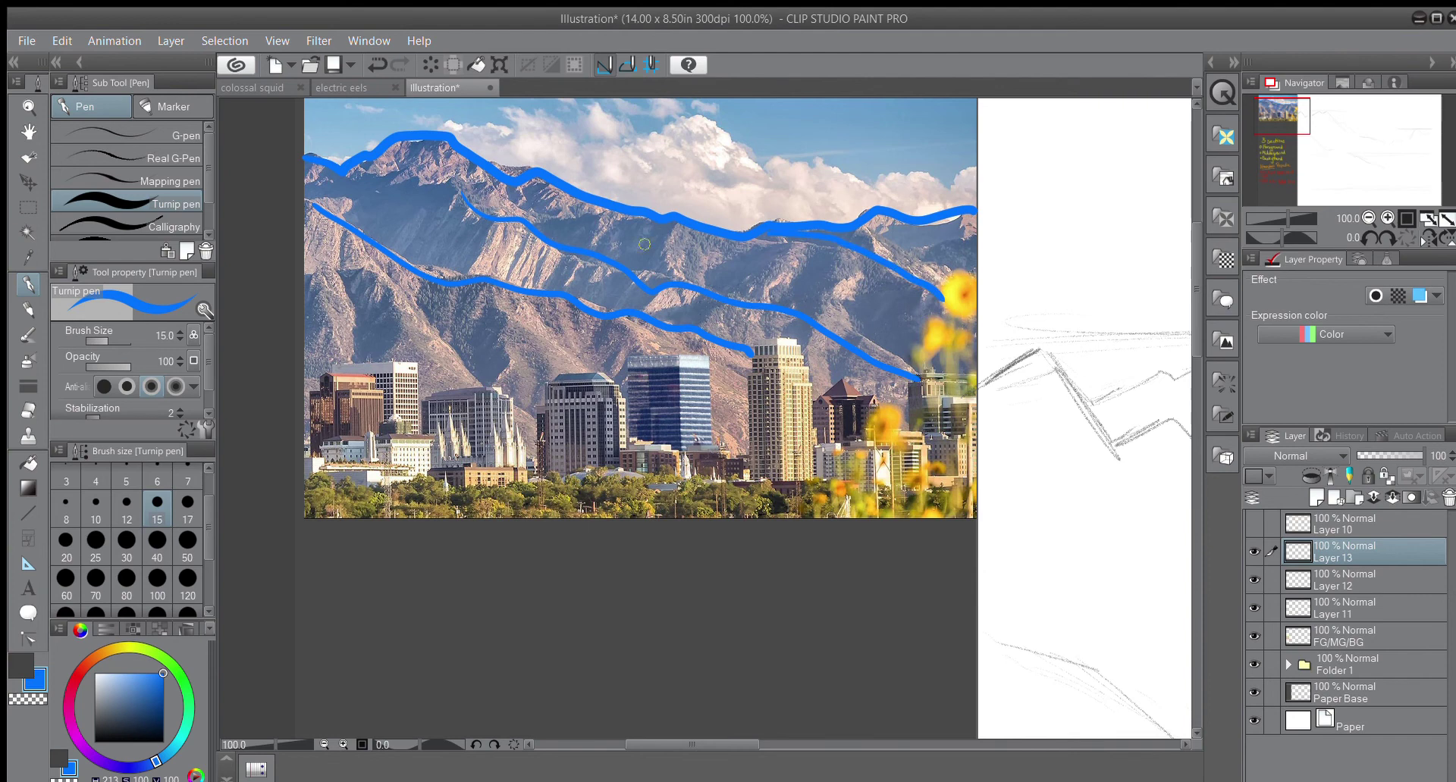
{"action": "left_click_drag", "start_coordinate": [495, 223], "coordinate": [460, 276]}
{"action": "left_click_drag", "start_coordinate": [453, 181], "coordinate": [357, 174]}
{"action": "key", "text": "ctrl+z"}
{"action": "key", "text": "ctrl+z"}
{"action": "key", "text": "ctrl+z"}
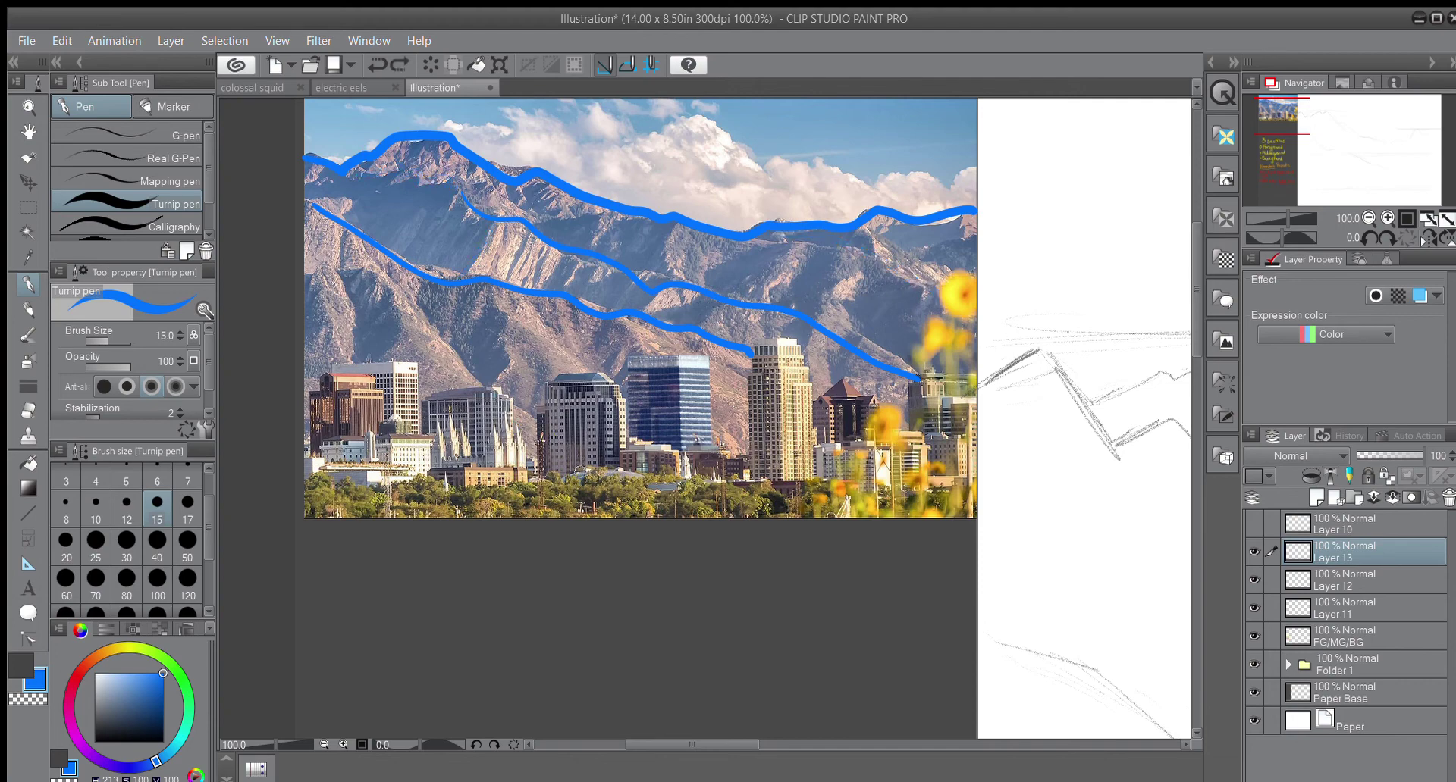
{"action": "key", "text": "ctrl+z"}
{"action": "key", "text": "ctrl+z"}
{"action": "key", "text": "ctrl+z"}
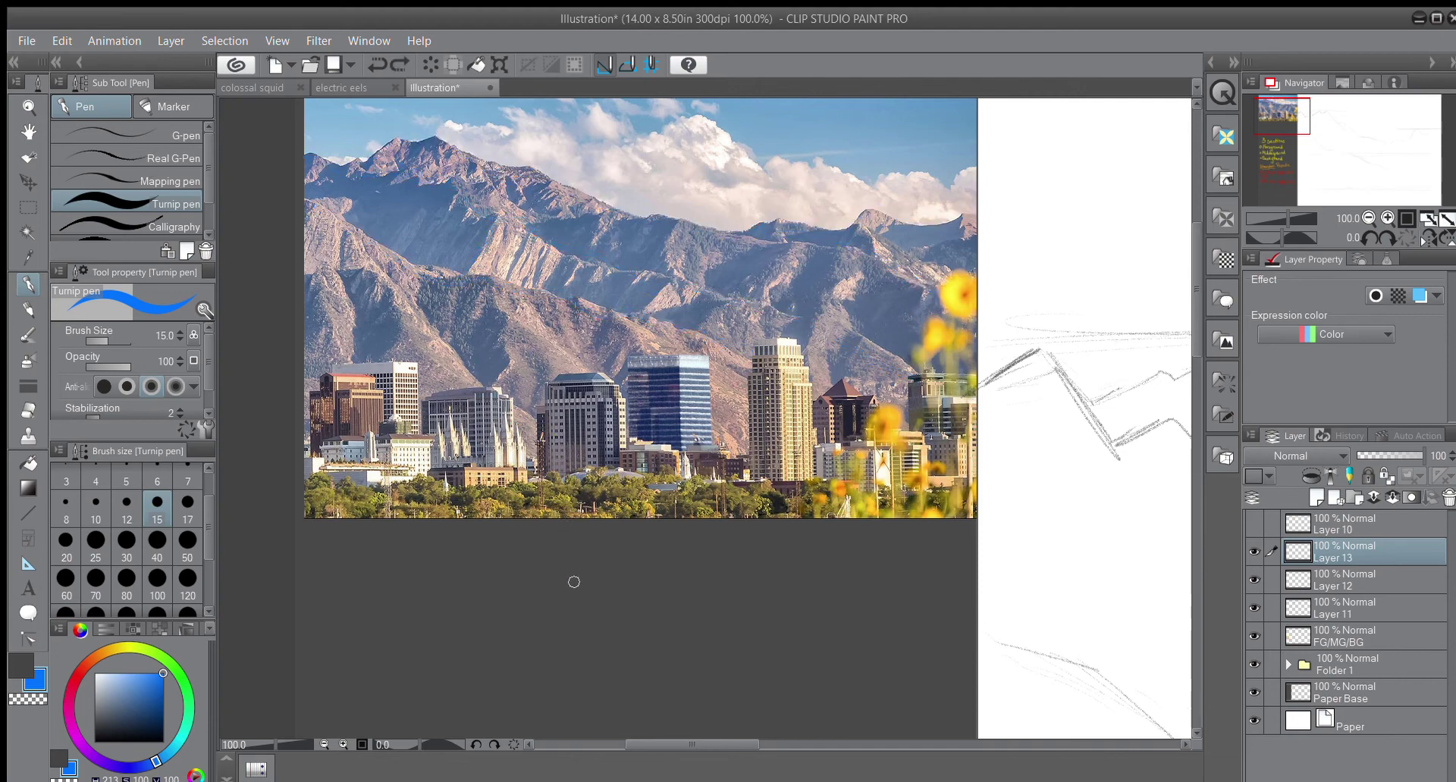
{"action": "left_click", "coordinate": [1254, 523]}
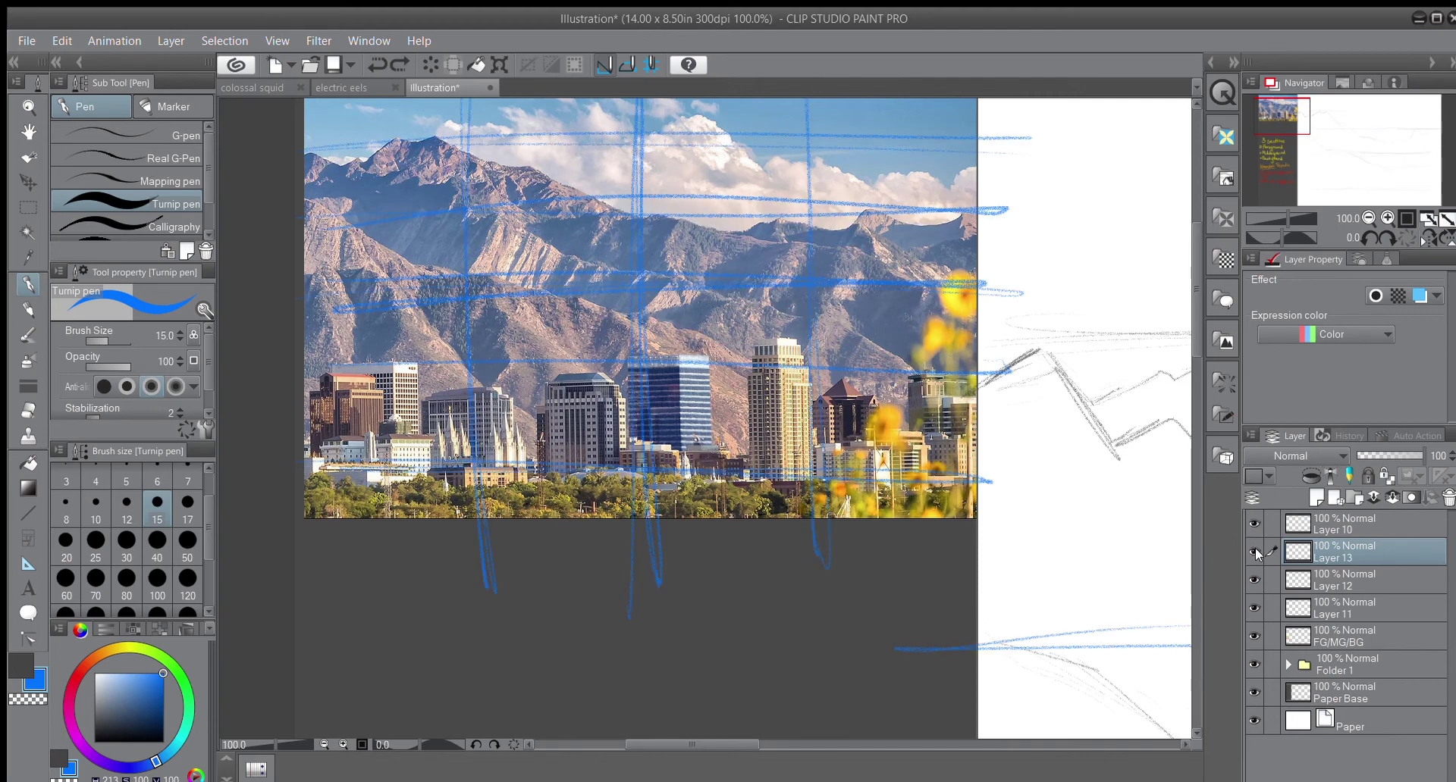
{"action": "left_click", "coordinate": [1301, 580]}
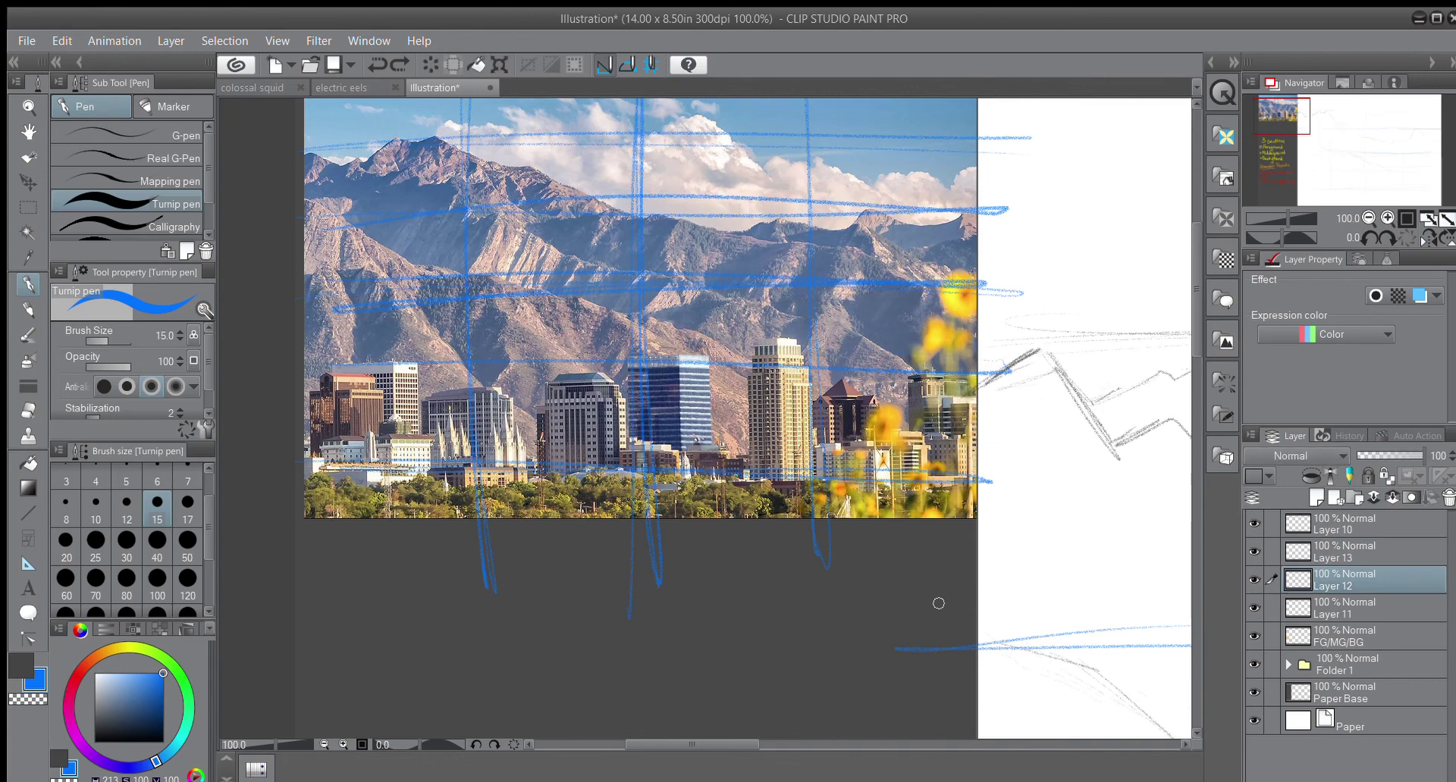
Step: Restore the dark grey Real pencil and move the reference photo into the canvas's top-right corner
{"action": "scroll", "coordinate": [939, 603], "scroll_direction": "down", "scroll_amount": 4}
{"action": "left_click_drag", "start_coordinate": [829, 743], "coordinate": [959, 742]}
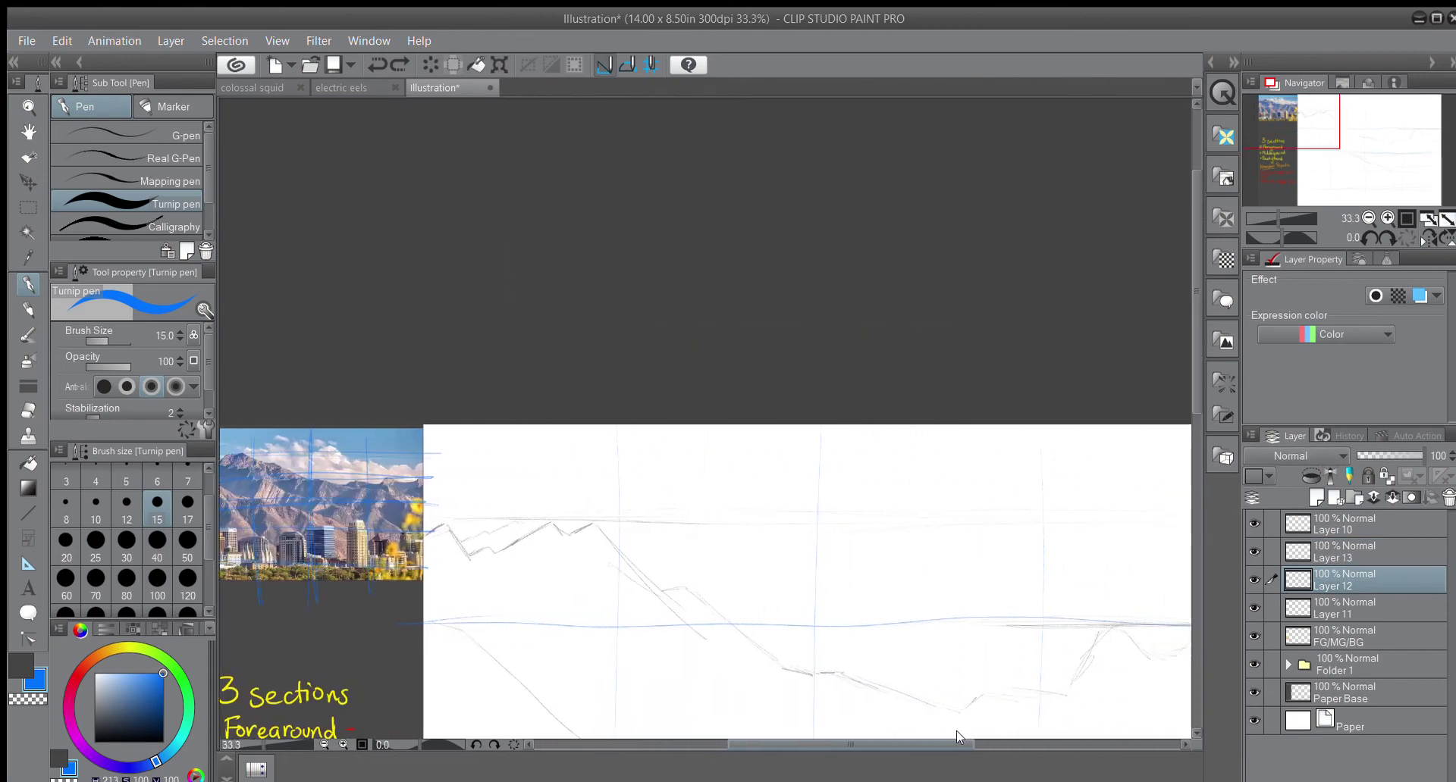
{"action": "left_click_drag", "start_coordinate": [1195, 427], "coordinate": [1195, 555]}
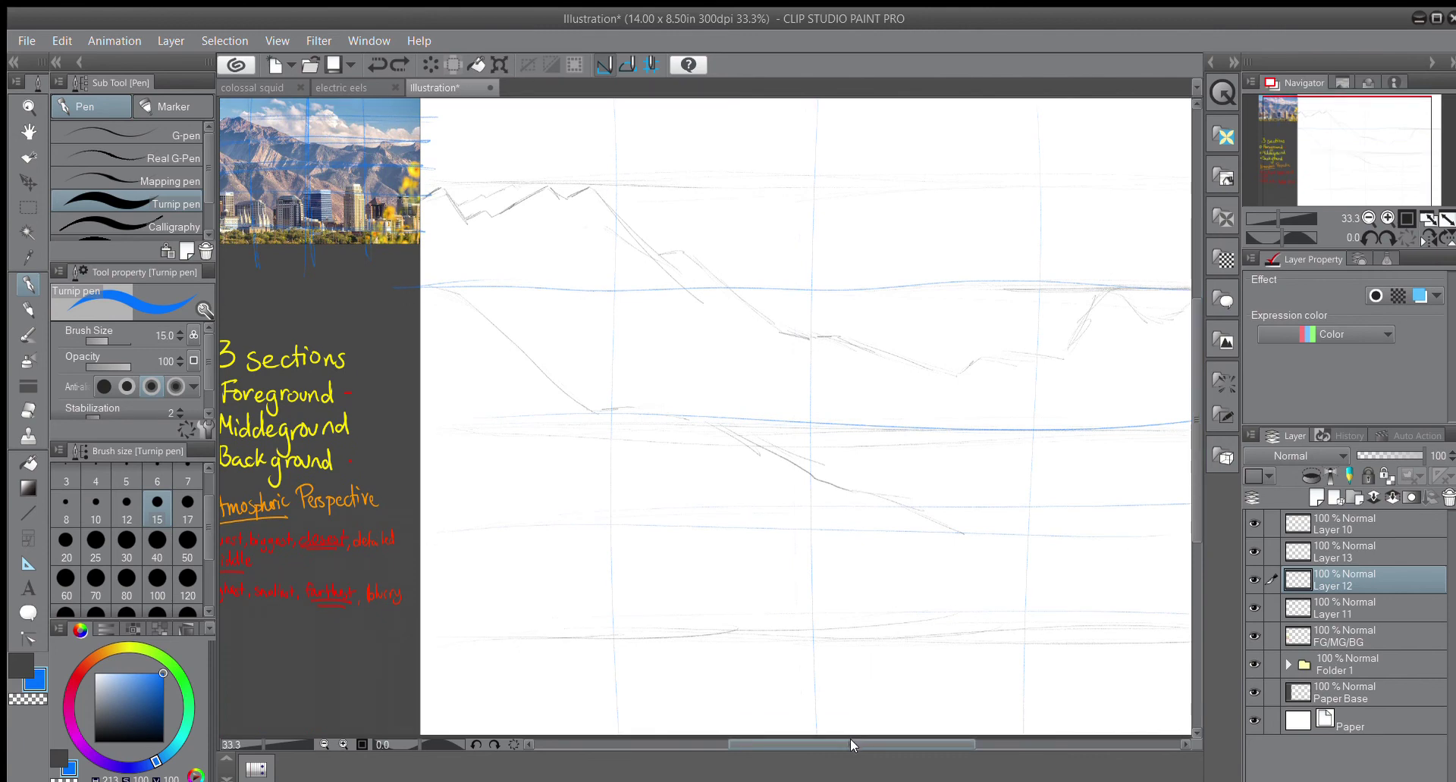
{"action": "left_click_drag", "start_coordinate": [849, 740], "coordinate": [825, 744]}
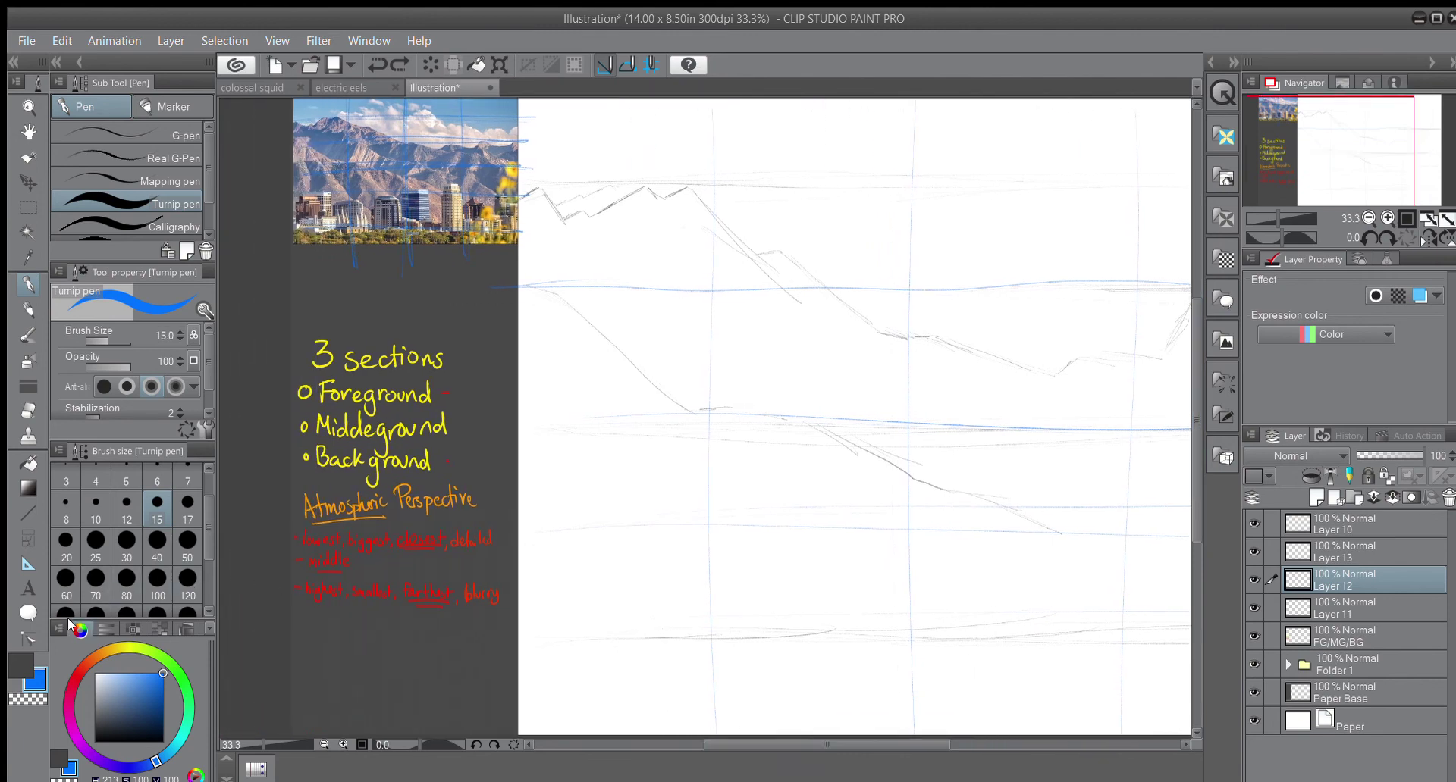
{"action": "left_click", "coordinate": [23, 667]}
{"action": "left_click", "coordinate": [28, 309]}
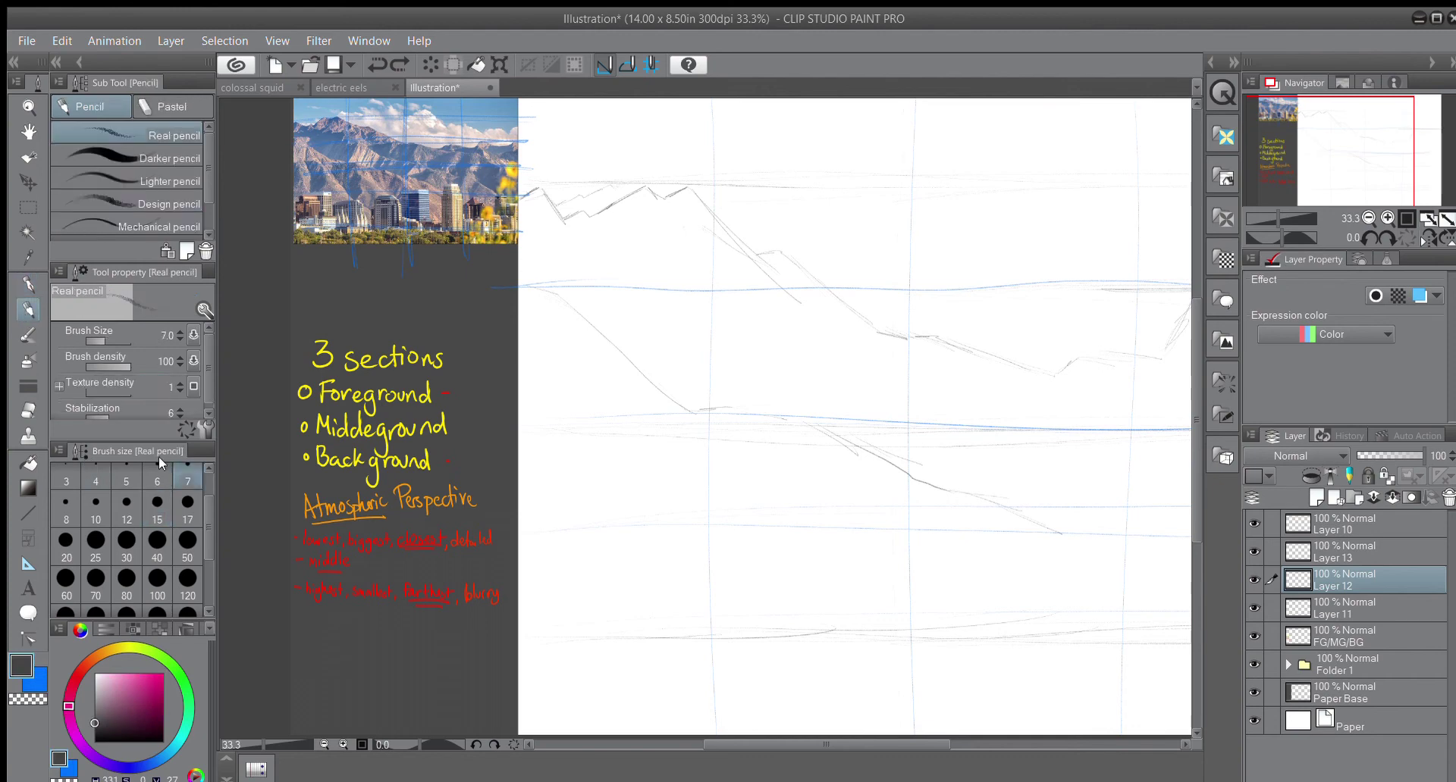
{"action": "left_click_drag", "start_coordinate": [778, 741], "coordinate": [822, 743]}
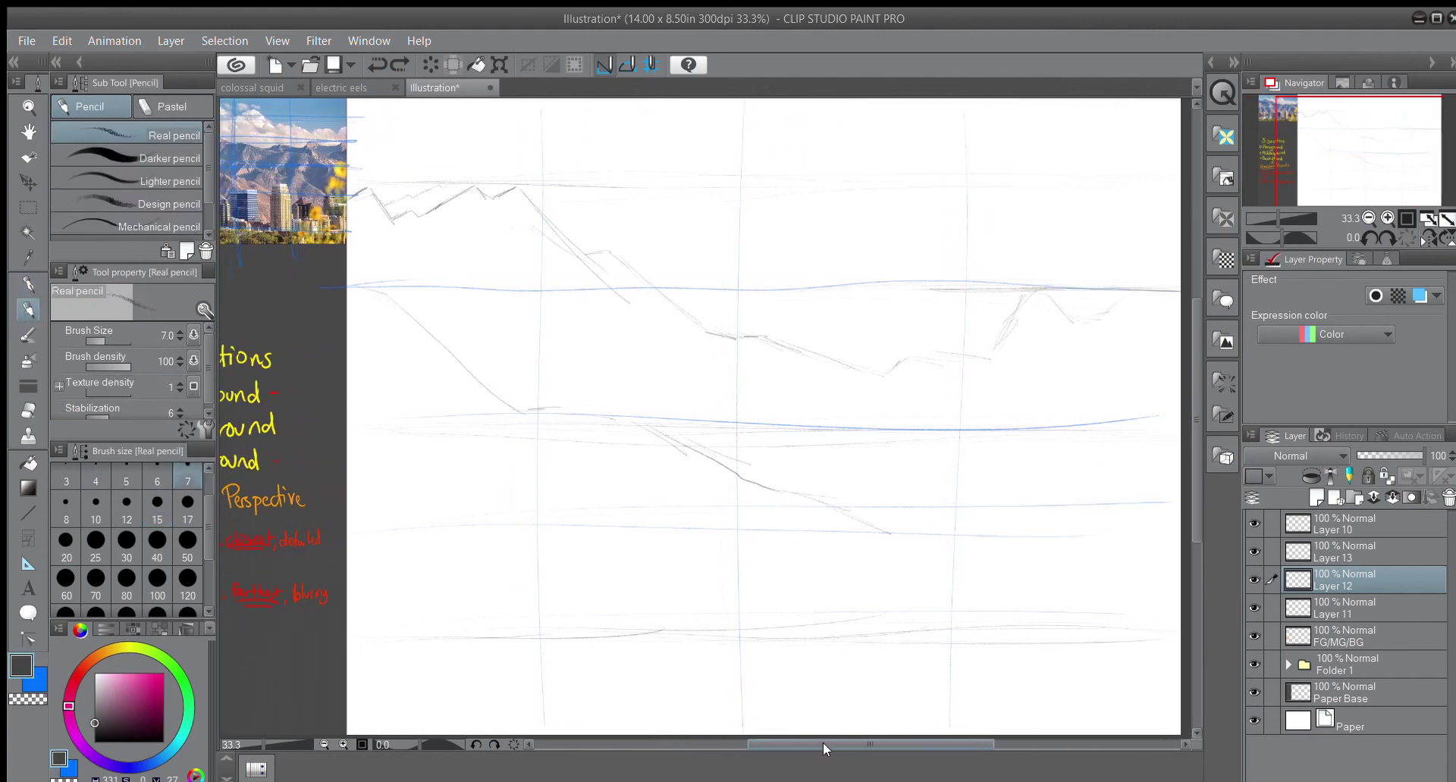
{"action": "left_click", "coordinate": [1298, 670]}
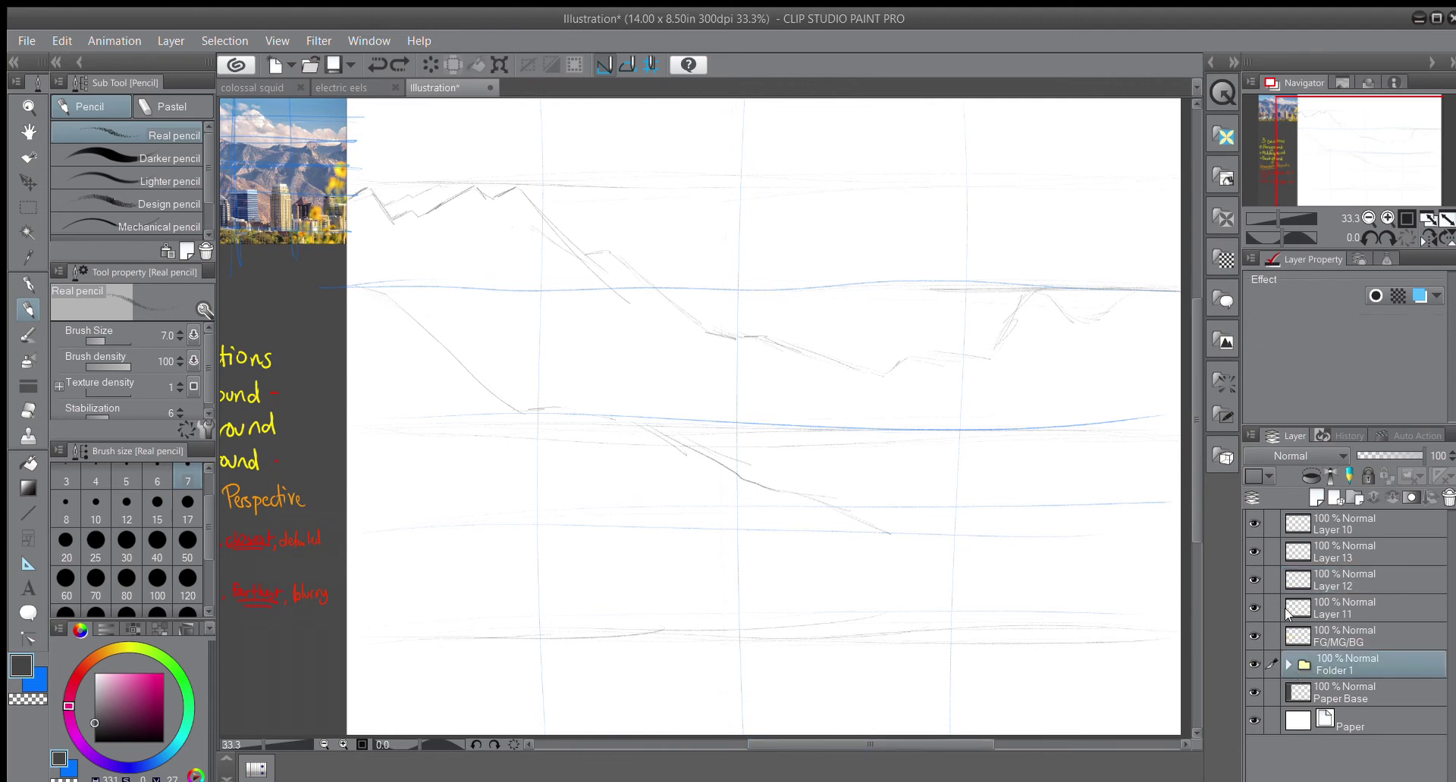
{"action": "left_click", "coordinate": [28, 182]}
{"action": "left_click_drag", "start_coordinate": [330, 210], "coordinate": [1091, 211]}
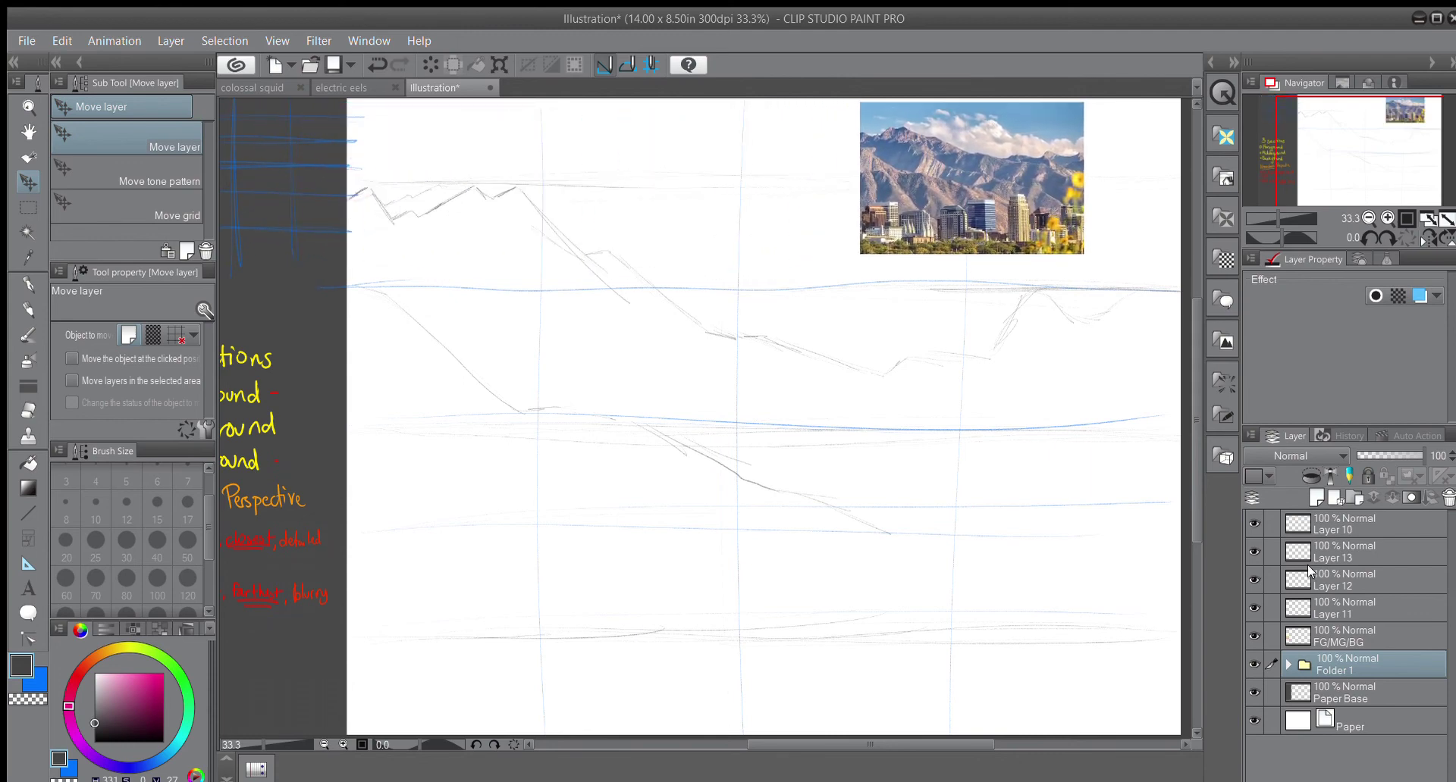
Step: Select the blue guide grid on Layer 10 and move it over the photo
{"action": "left_click", "coordinate": [1295, 525]}
{"action": "left_click", "coordinate": [1252, 523]}
{"action": "left_click", "coordinate": [1253, 523]}
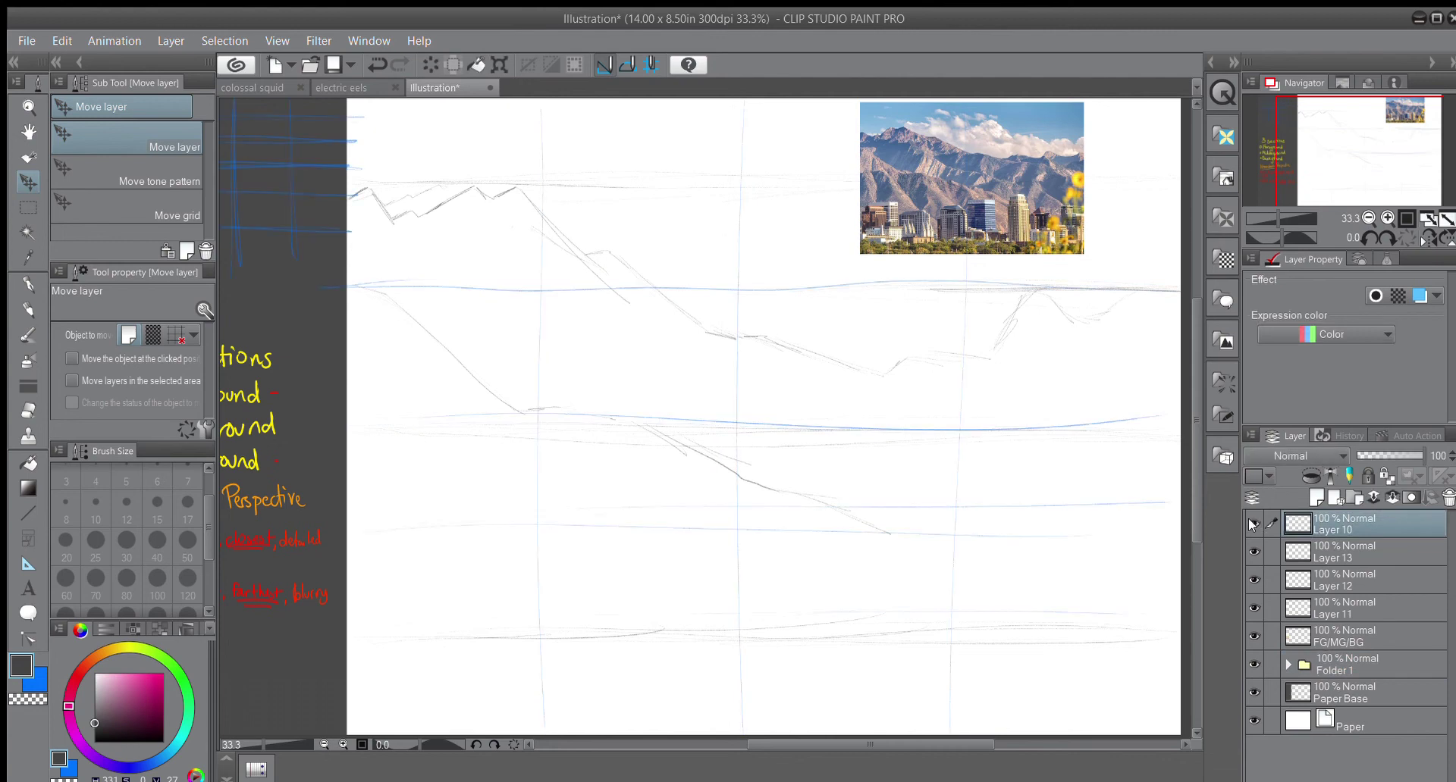
{"action": "scroll", "coordinate": [279, 254], "scroll_direction": "down", "scroll_amount": 3}
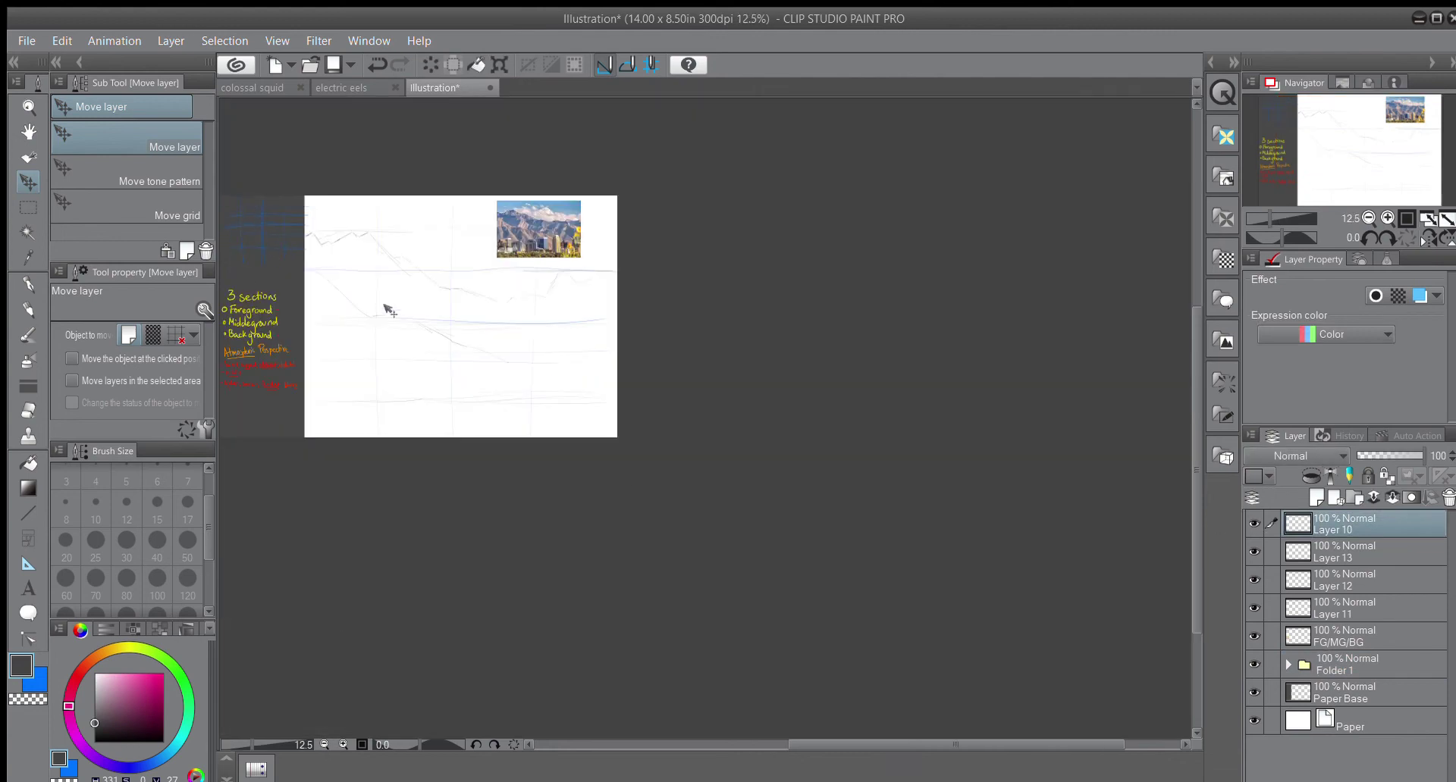
{"action": "left_click_drag", "start_coordinate": [861, 744], "coordinate": [809, 745]}
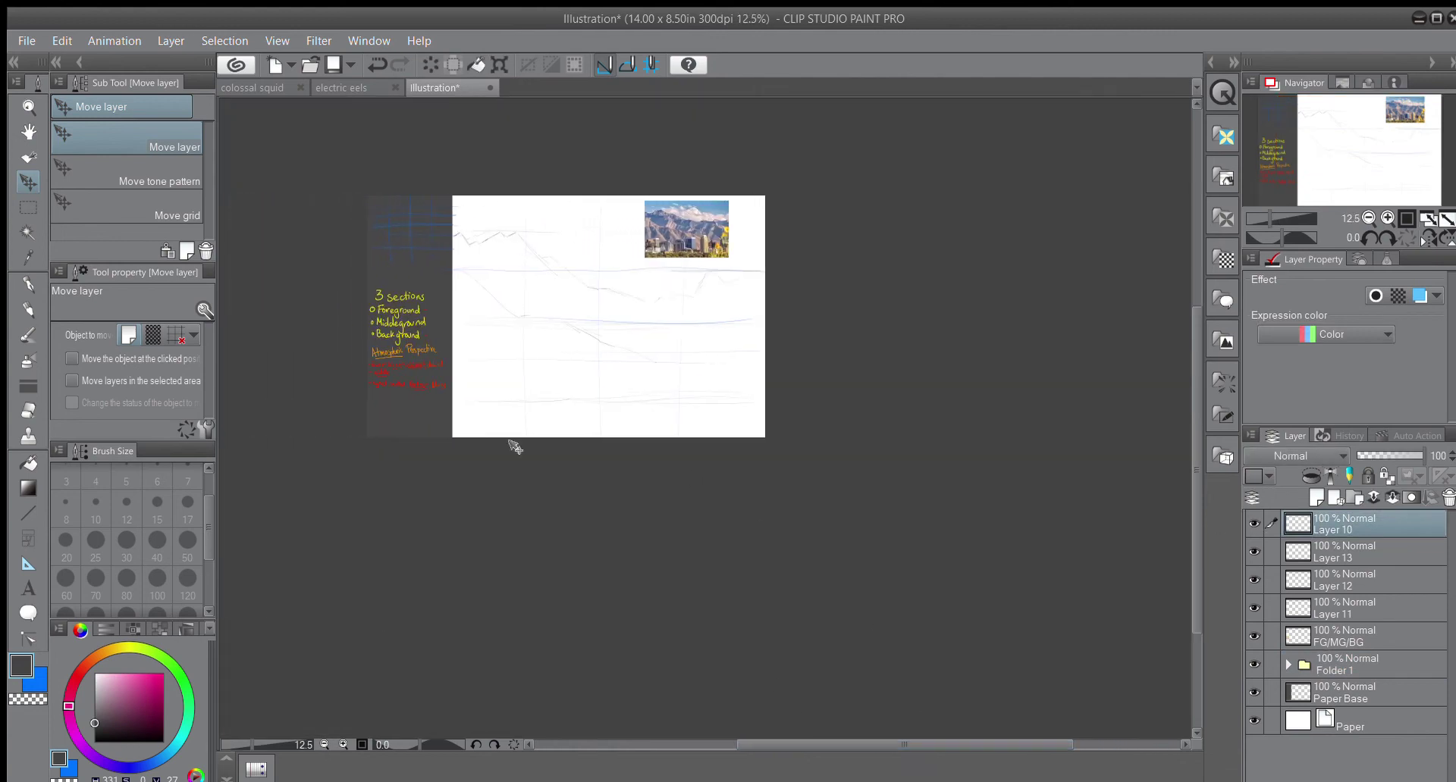
{"action": "left_click", "coordinate": [23, 209]}
{"action": "left_click_drag", "start_coordinate": [341, 179], "coordinate": [687, 234]}
{"action": "left_click", "coordinate": [28, 182]}
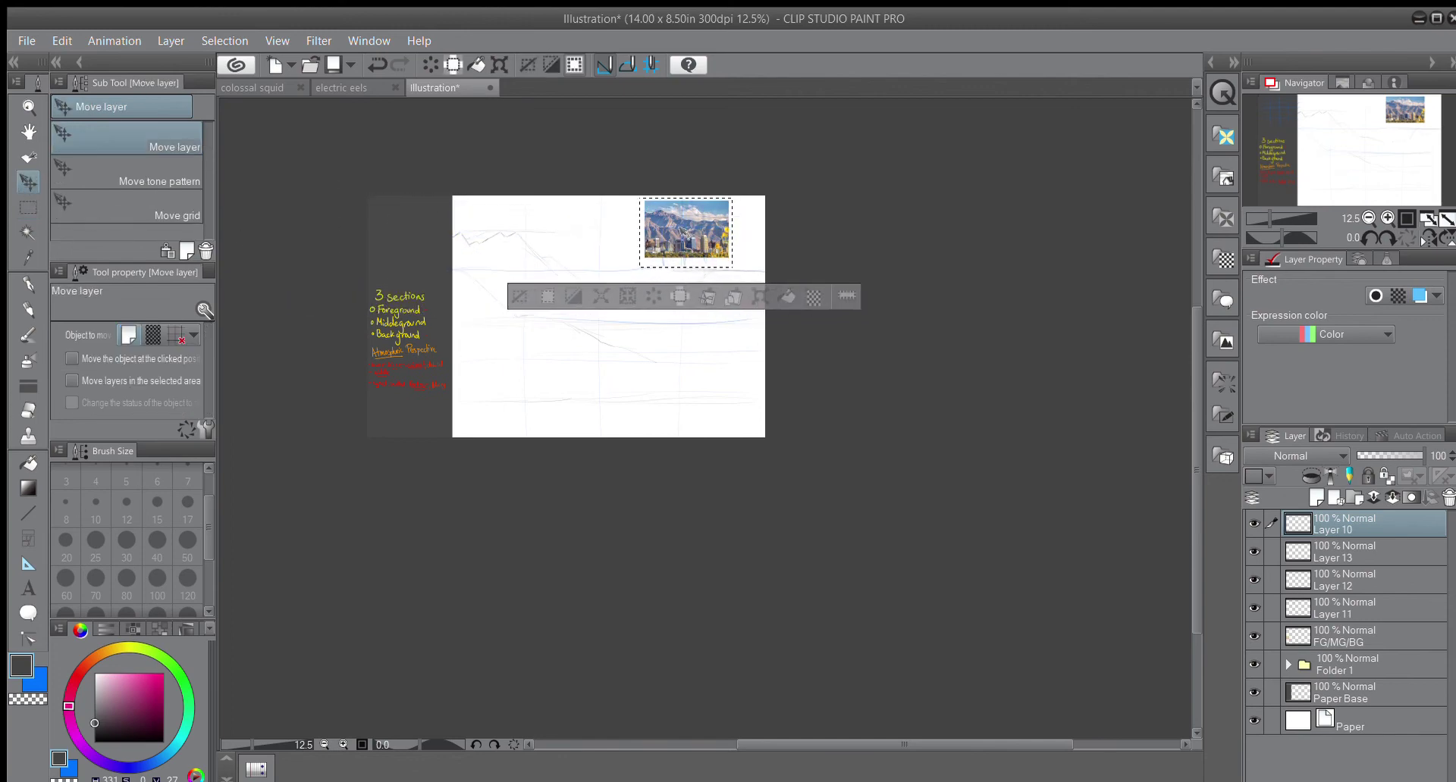
{"action": "scroll", "coordinate": [687, 234], "scroll_direction": "up", "scroll_amount": 4}
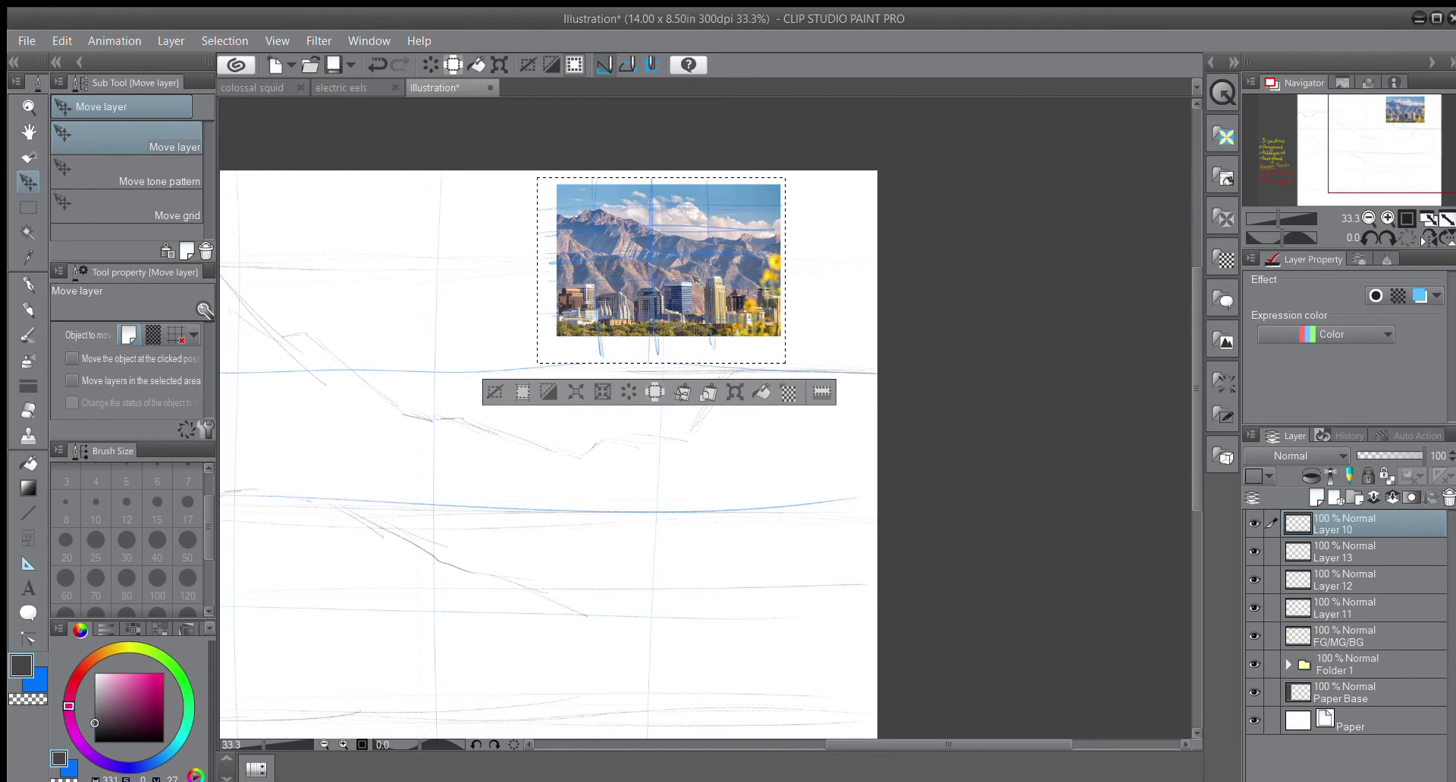
{"action": "left_click_drag", "start_coordinate": [692, 277], "coordinate": [703, 304]}
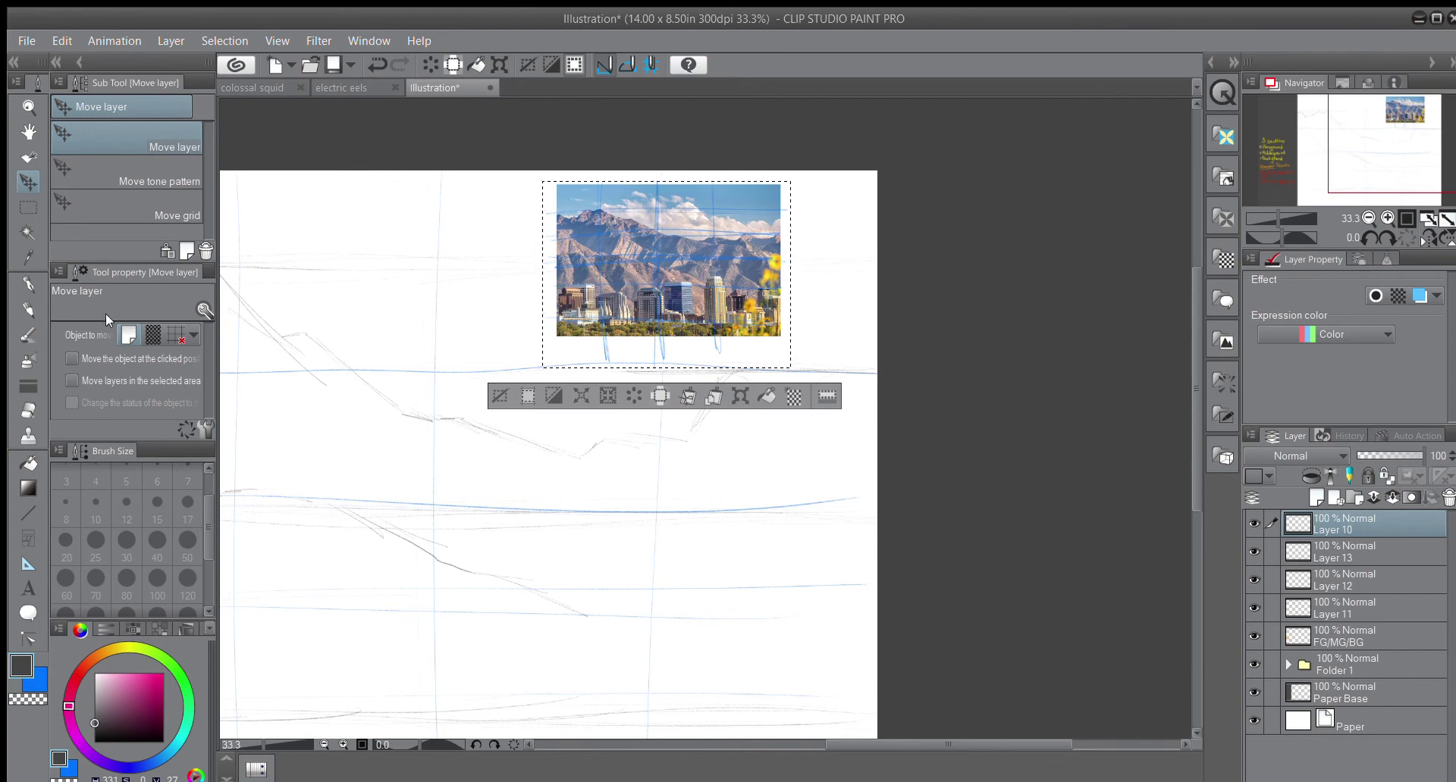
Step: Clear the selection and make Layer 13 the active drawing layer
{"action": "left_click", "coordinate": [28, 206]}
{"action": "left_click", "coordinate": [335, 304]}
{"action": "left_click_drag", "start_coordinate": [824, 745], "coordinate": [770, 743]}
{"action": "left_click_drag", "start_coordinate": [1192, 404], "coordinate": [1193, 437]}
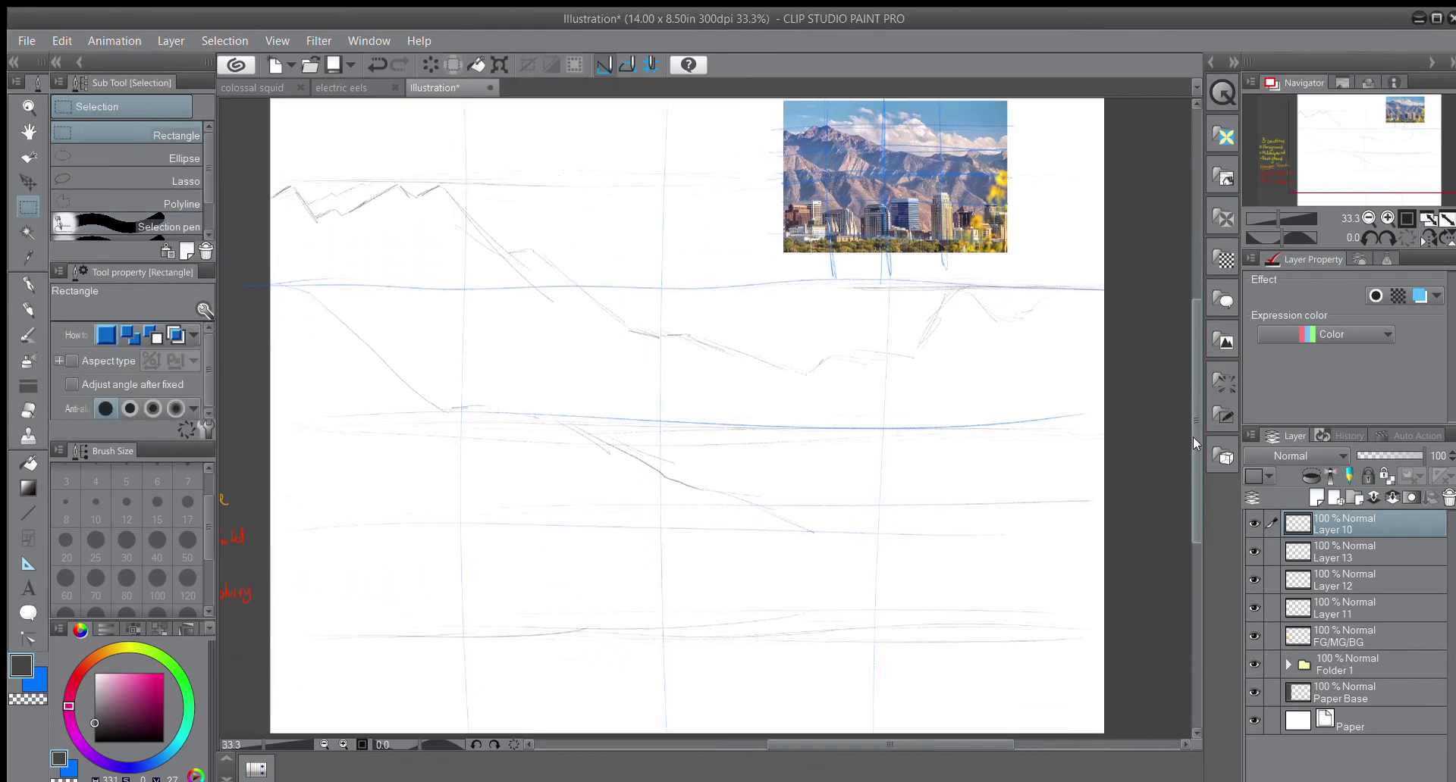
{"action": "left_click", "coordinate": [1299, 549]}
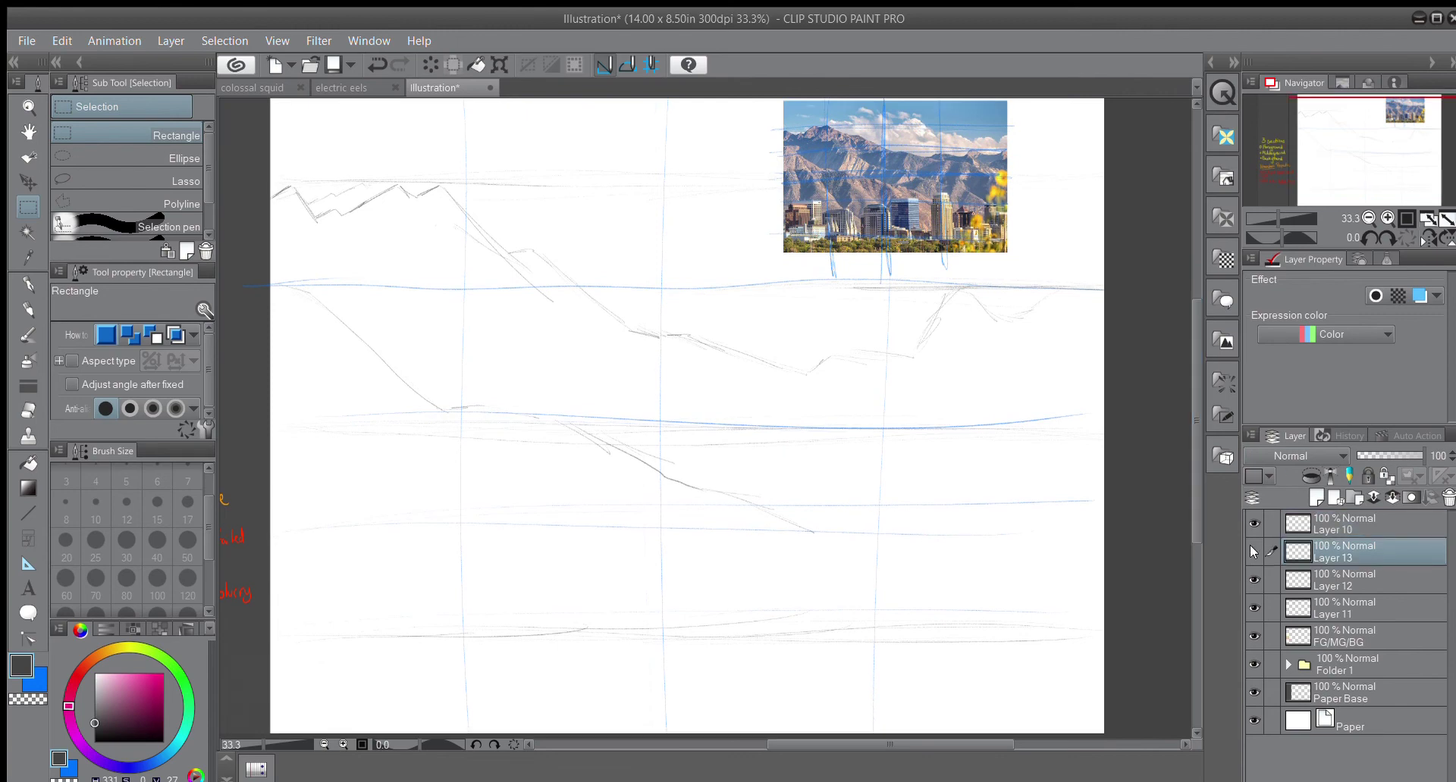
{"action": "left_click", "coordinate": [1252, 581]}
{"action": "left_click", "coordinate": [1252, 581]}
Step: With Real pencil, sketch the left buildings' rooftop lines, edge strokes and a vertical wall
{"action": "key", "text": "p"}
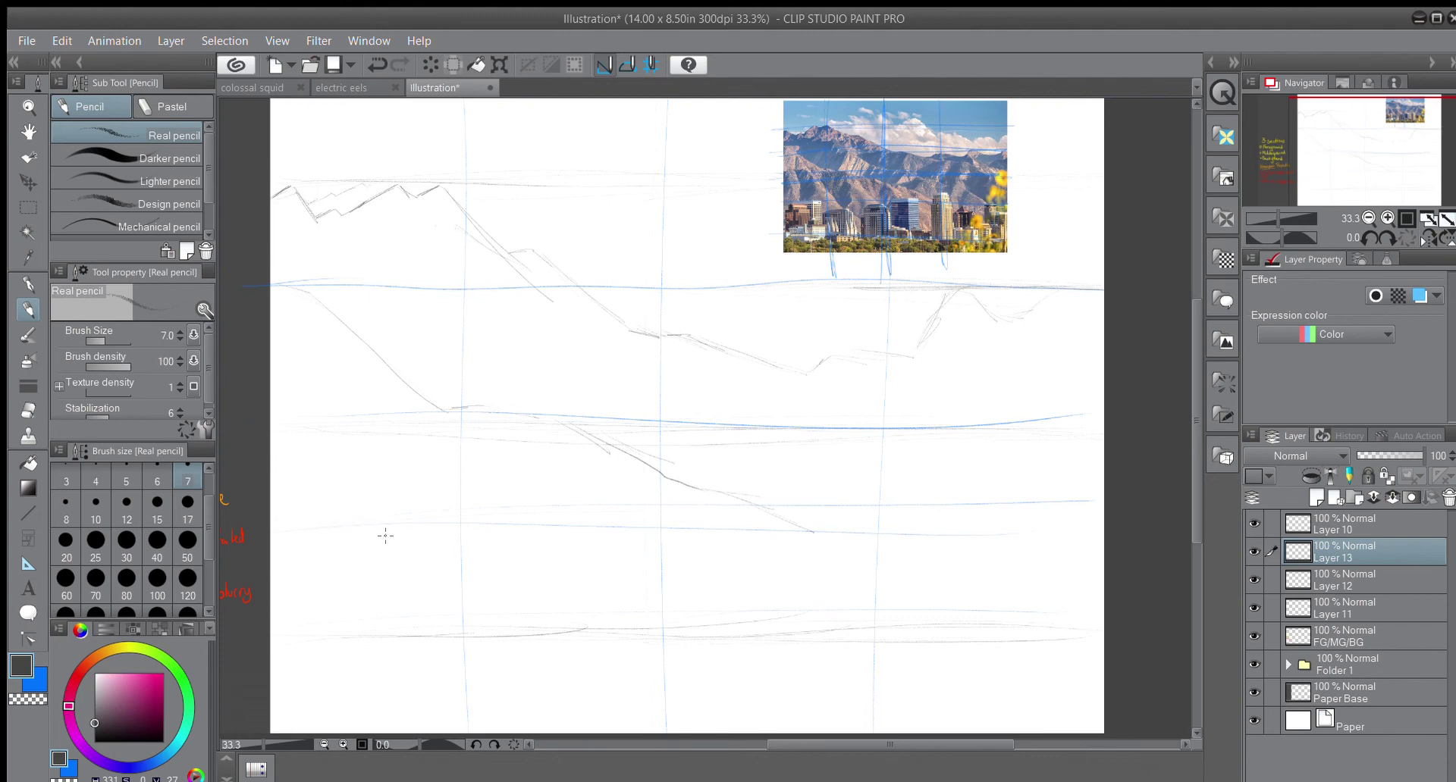
{"action": "mouse_move", "coordinate": [324, 521]}
{"action": "left_mouse_down"}
{"action": "mouse_move", "coordinate": [442, 521]}
{"action": "mouse_move", "coordinate": [289, 526]}
{"action": "mouse_move", "coordinate": [440, 517]}
{"action": "mouse_move", "coordinate": [299, 517]}
{"action": "left_mouse_up"}
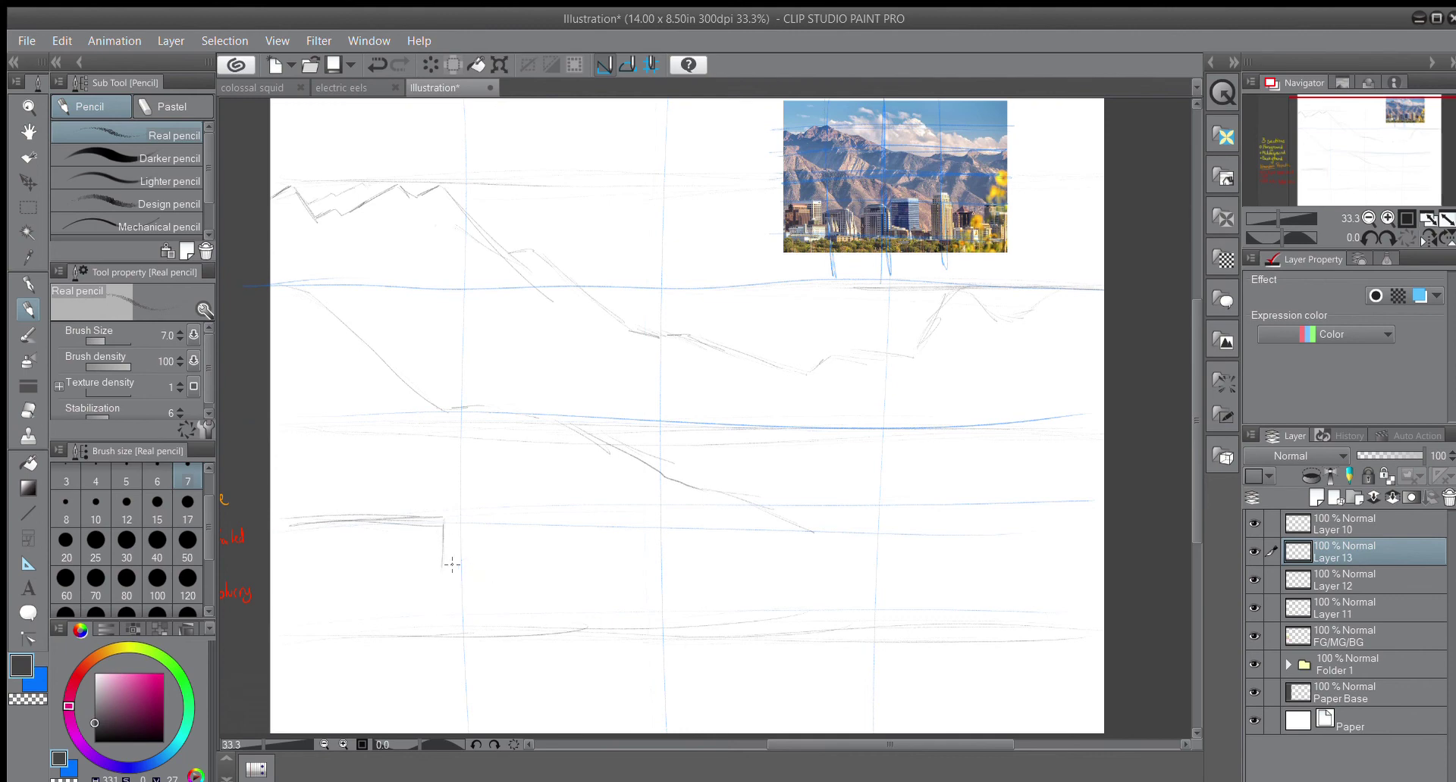
{"action": "left_click_drag", "start_coordinate": [452, 565], "coordinate": [468, 560]}
{"action": "left_click_drag", "start_coordinate": [533, 558], "coordinate": [551, 561]}
{"action": "left_click_drag", "start_coordinate": [562, 607], "coordinate": [560, 606]}
{"action": "left_click_drag", "start_coordinate": [561, 603], "coordinate": [560, 626]}
Step: Outline a round-cornered building with a flat top and a curved right corner
{"action": "left_click_drag", "start_coordinate": [590, 552], "coordinate": [606, 532]}
{"action": "left_click_drag", "start_coordinate": [606, 533], "coordinate": [658, 534]}
{"action": "mouse_move", "coordinate": [674, 535]}
{"action": "left_mouse_down"}
{"action": "mouse_move", "coordinate": [707, 603]}
{"action": "mouse_move", "coordinate": [693, 559]}
{"action": "mouse_move", "coordinate": [694, 607]}
{"action": "left_mouse_up"}
{"action": "left_click_drag", "start_coordinate": [684, 541], "coordinate": [692, 558]}
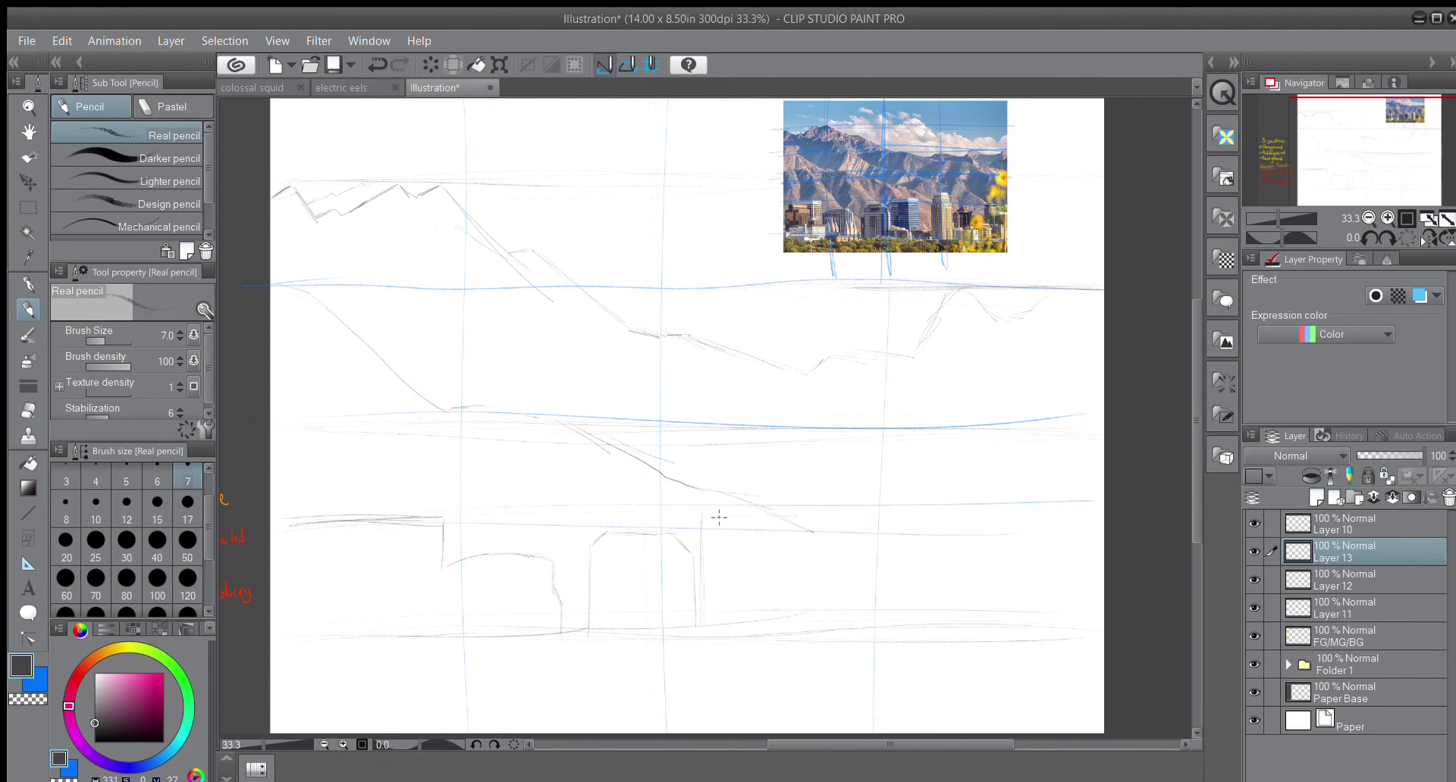
Step: Draw a long rooftop line, a small hooked detail and the tall tower's edges
{"action": "left_click_drag", "start_coordinate": [701, 515], "coordinate": [796, 522]}
{"action": "left_click_drag", "start_coordinate": [705, 515], "coordinate": [782, 514]}
{"action": "left_click_drag", "start_coordinate": [808, 599], "coordinate": [822, 611]}
{"action": "left_click_drag", "start_coordinate": [809, 599], "coordinate": [822, 609]}
{"action": "left_click_drag", "start_coordinate": [916, 505], "coordinate": [932, 603]}
{"action": "left_click_drag", "start_coordinate": [934, 542], "coordinate": [932, 617]}
Step: Add a diagonal rooftop and a small flat-roofed building at the far right
{"action": "left_click_drag", "start_coordinate": [937, 564], "coordinate": [964, 550]}
{"action": "mouse_move", "coordinate": [946, 562]}
{"action": "left_mouse_down"}
{"action": "mouse_move", "coordinate": [990, 564]}
{"action": "mouse_move", "coordinate": [991, 601]}
{"action": "mouse_move", "coordinate": [995, 573]}
{"action": "mouse_move", "coordinate": [1000, 611]}
{"action": "mouse_move", "coordinate": [986, 588]}
{"action": "mouse_move", "coordinate": [1024, 589]}
{"action": "mouse_move", "coordinate": [987, 586]}
{"action": "mouse_move", "coordinate": [984, 616]}
{"action": "mouse_move", "coordinate": [985, 588]}
{"action": "mouse_move", "coordinate": [1026, 615]}
{"action": "left_mouse_up"}
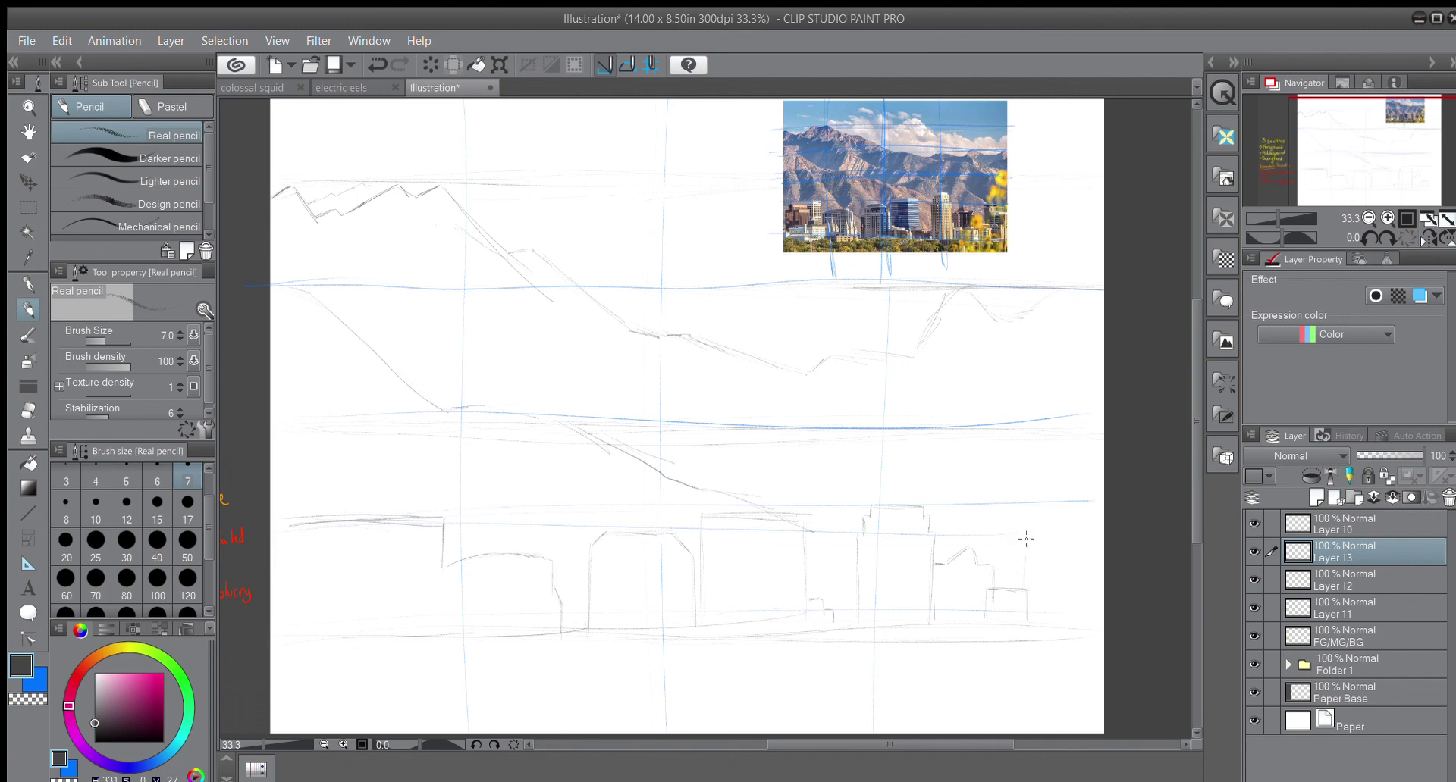
{"action": "left_click_drag", "start_coordinate": [1023, 514], "coordinate": [1018, 563]}
{"action": "mouse_move", "coordinate": [1028, 530]}
{"action": "left_mouse_down"}
{"action": "mouse_move", "coordinate": [1087, 532]}
{"action": "mouse_move", "coordinate": [1014, 533]}
{"action": "left_mouse_up"}
{"action": "left_click", "coordinate": [28, 411]}
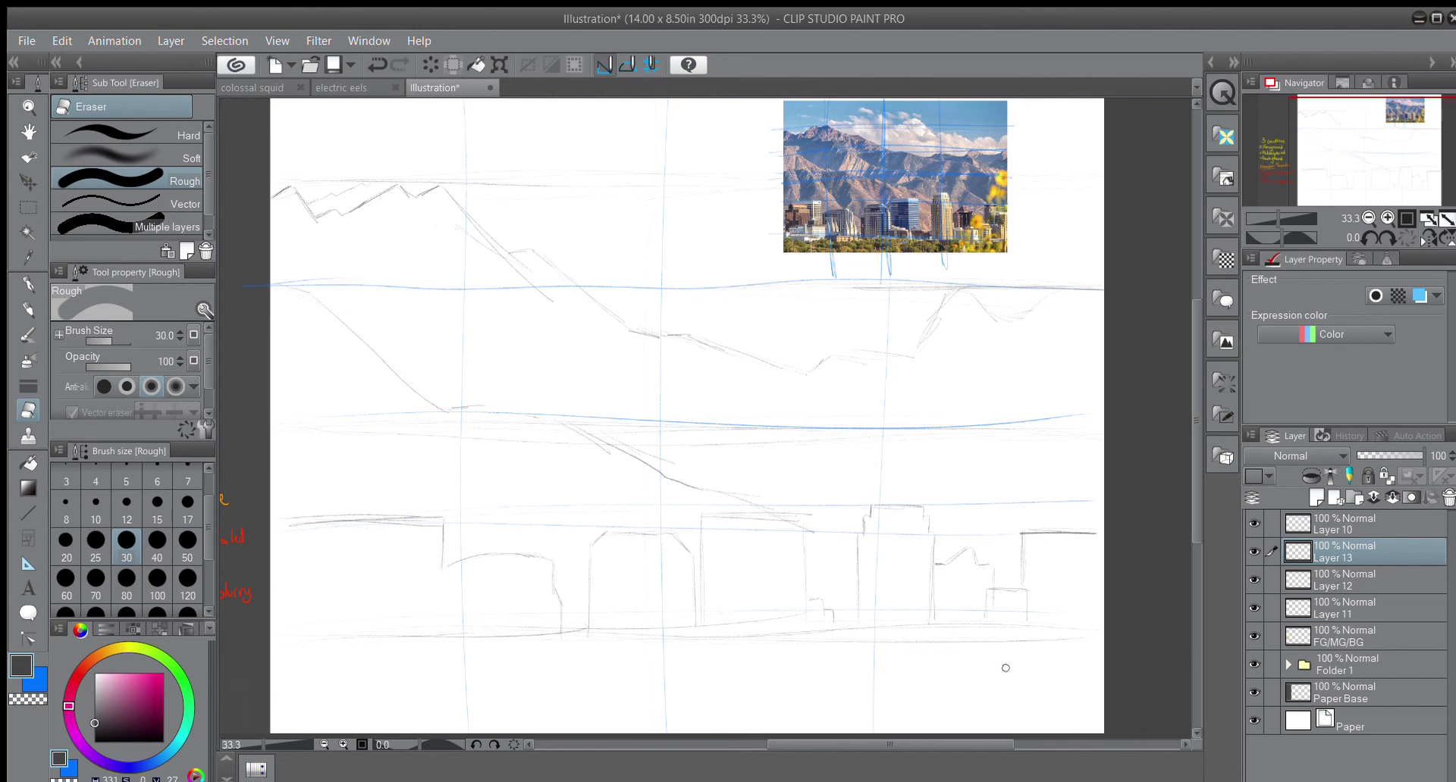
{"action": "left_click", "coordinate": [29, 310]}
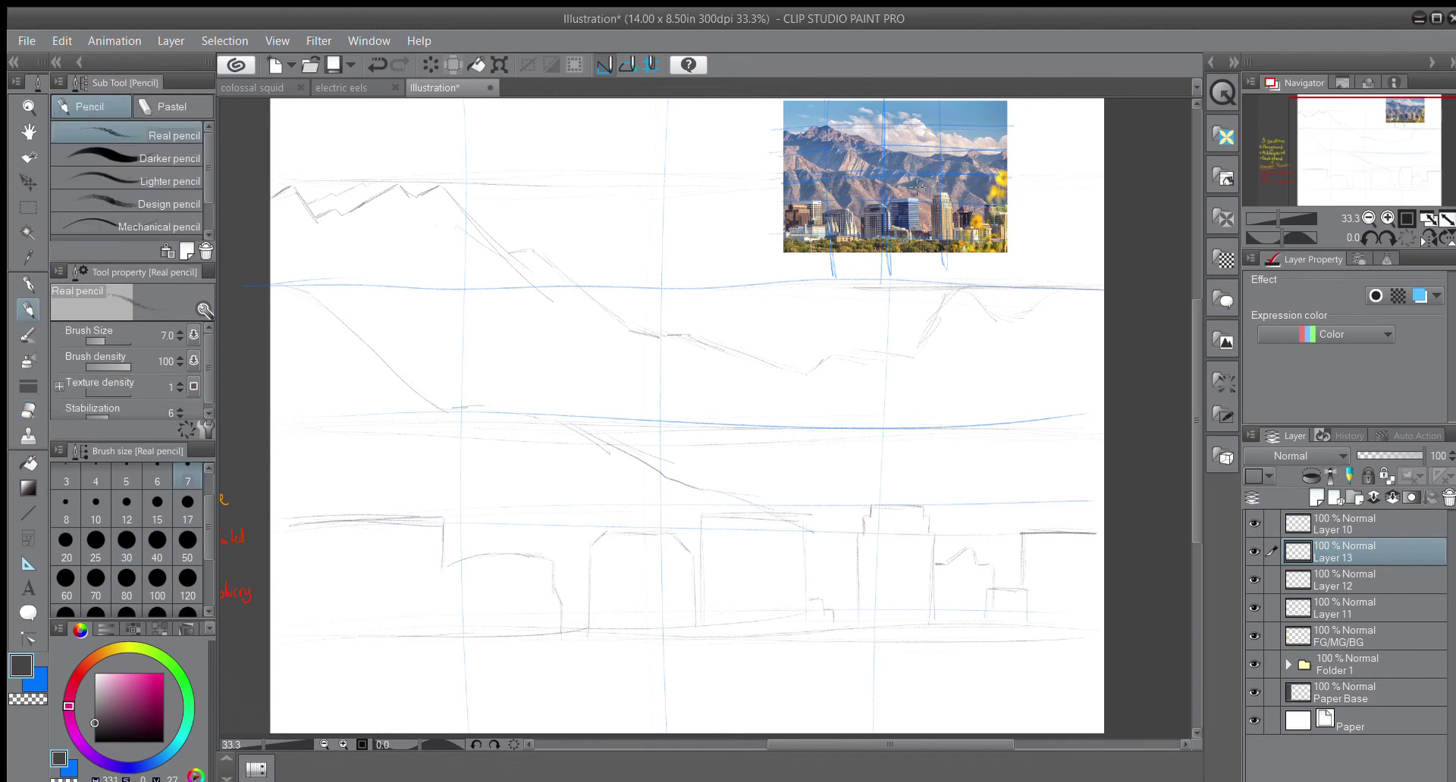
{"action": "scroll", "coordinate": [929, 143], "scroll_direction": "up", "scroll_amount": 5}
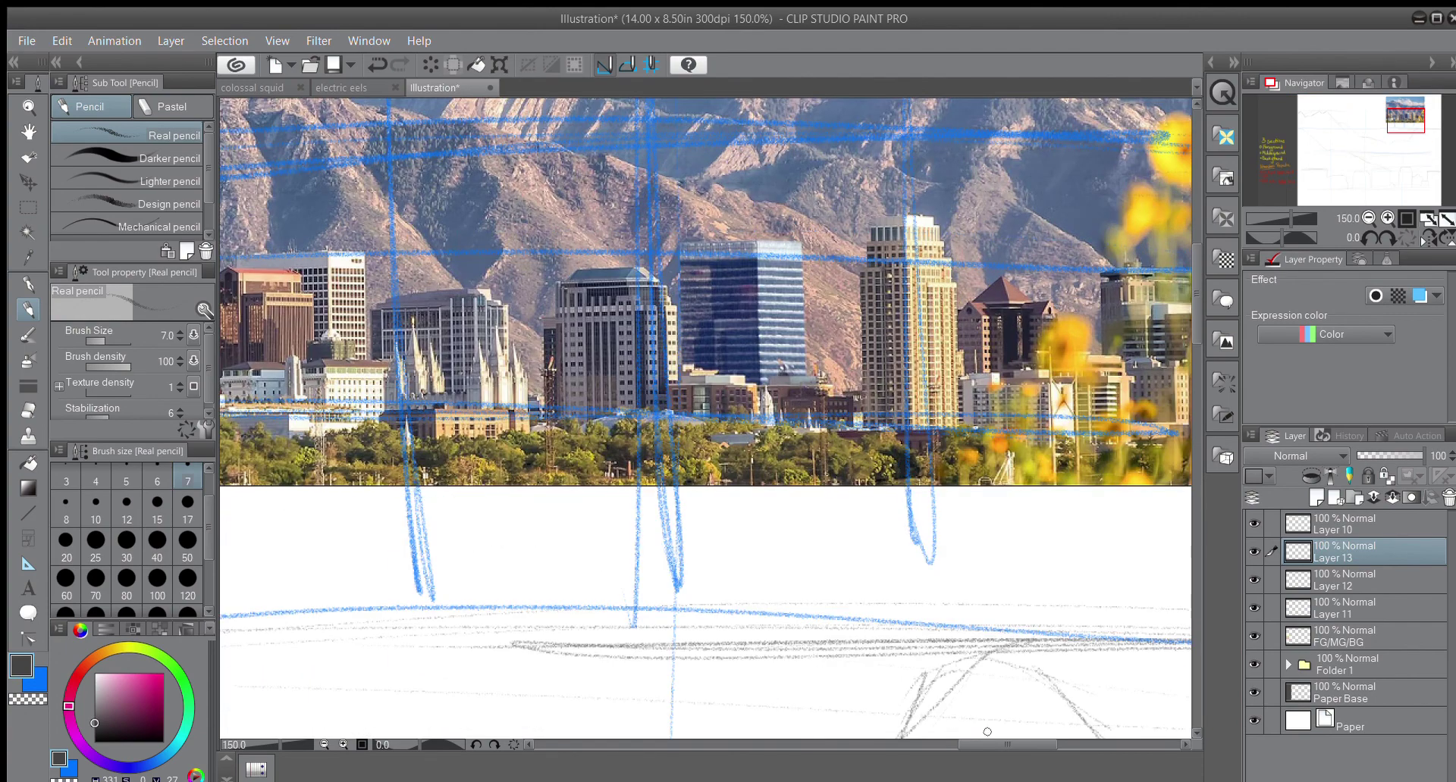
{"action": "left_click_drag", "start_coordinate": [982, 744], "coordinate": [977, 742]}
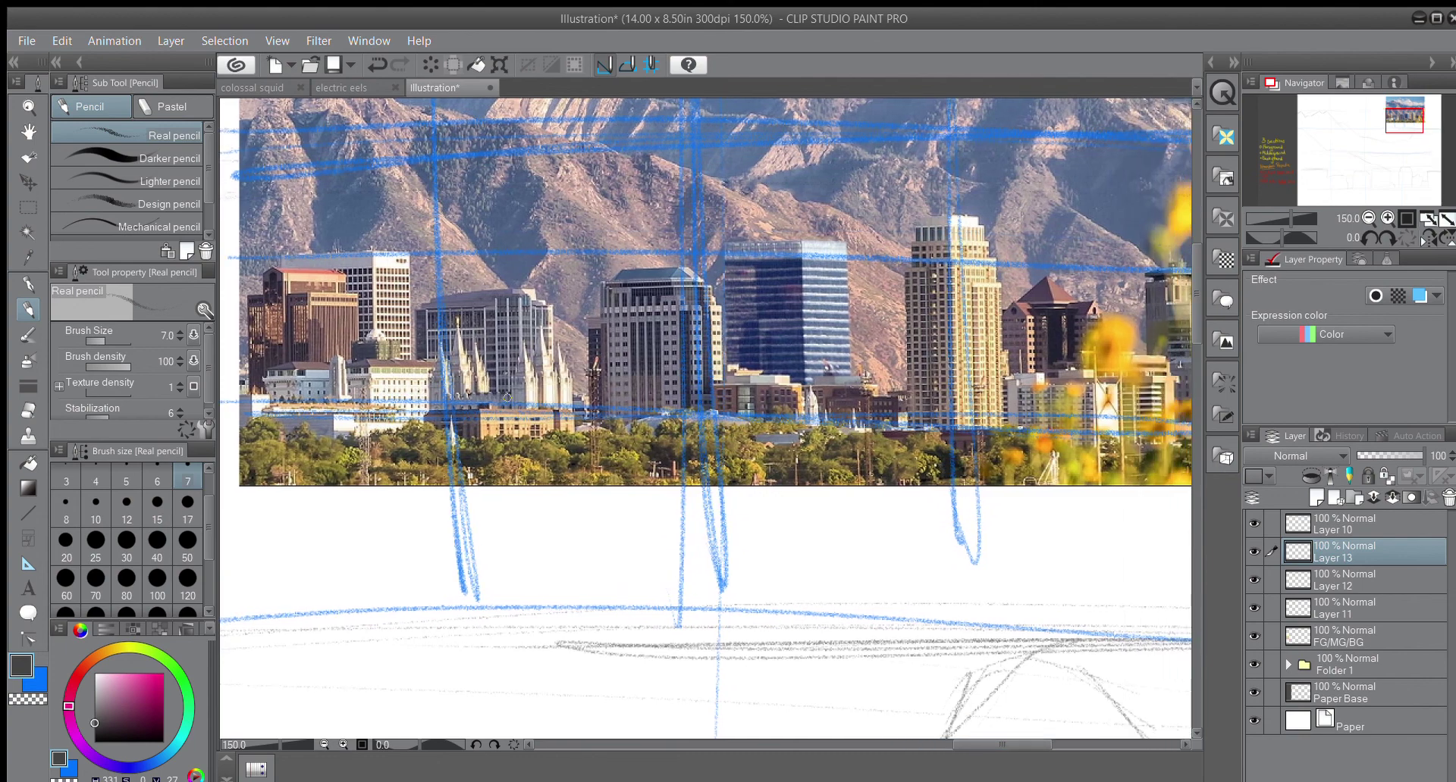
{"action": "scroll", "coordinate": [991, 449], "scroll_direction": "down", "scroll_amount": 4}
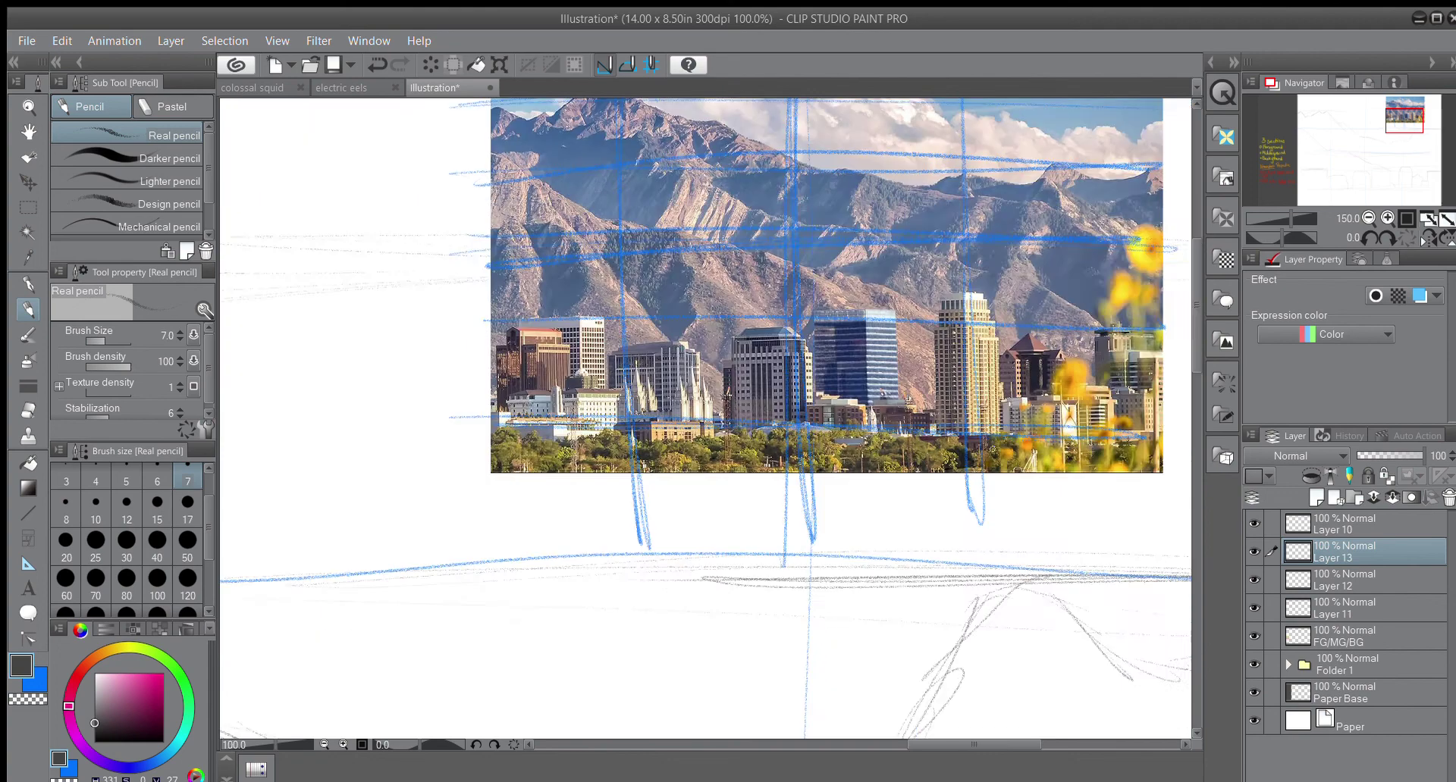
{"action": "scroll", "coordinate": [994, 463], "scroll_direction": "down", "scroll_amount": 1}
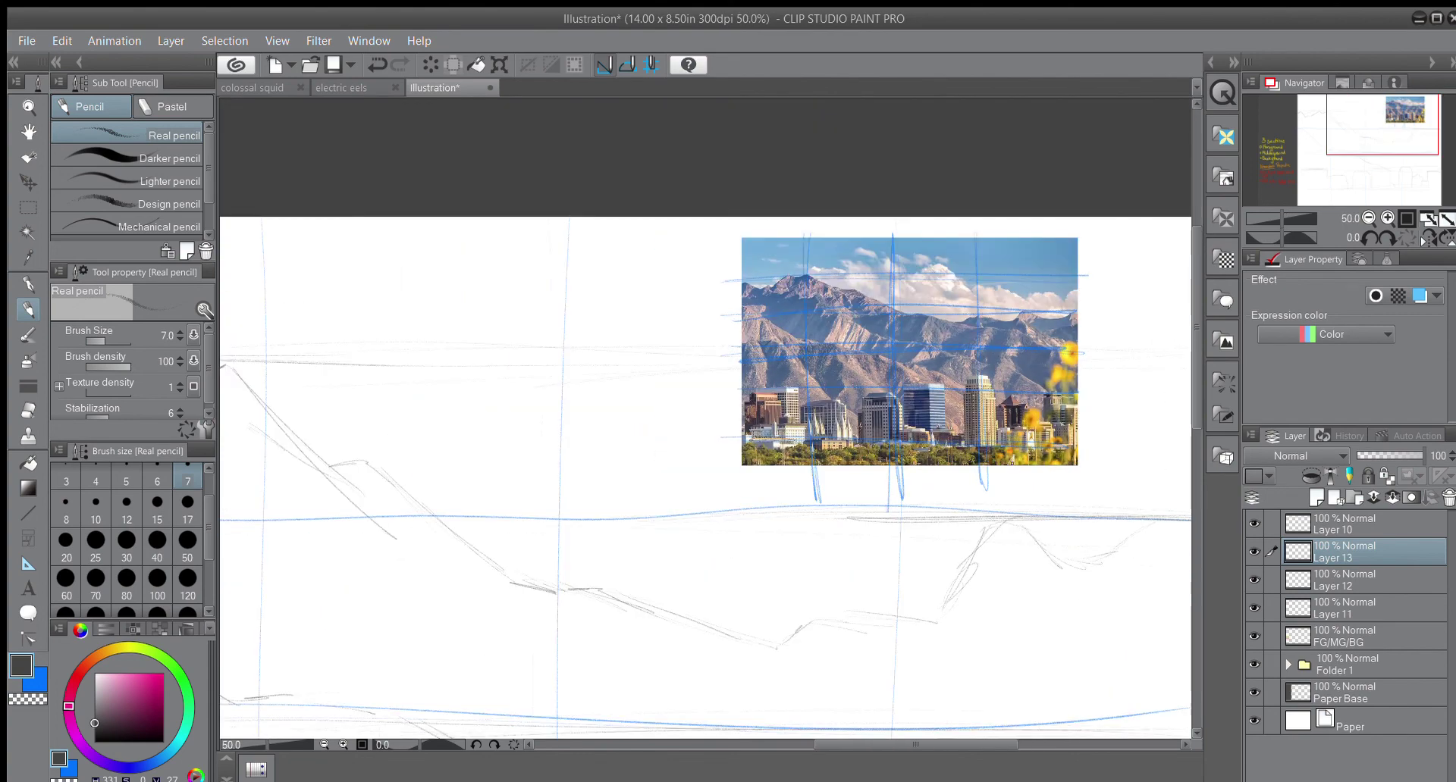
{"action": "scroll", "coordinate": [1001, 455], "scroll_direction": "down", "scroll_amount": 1}
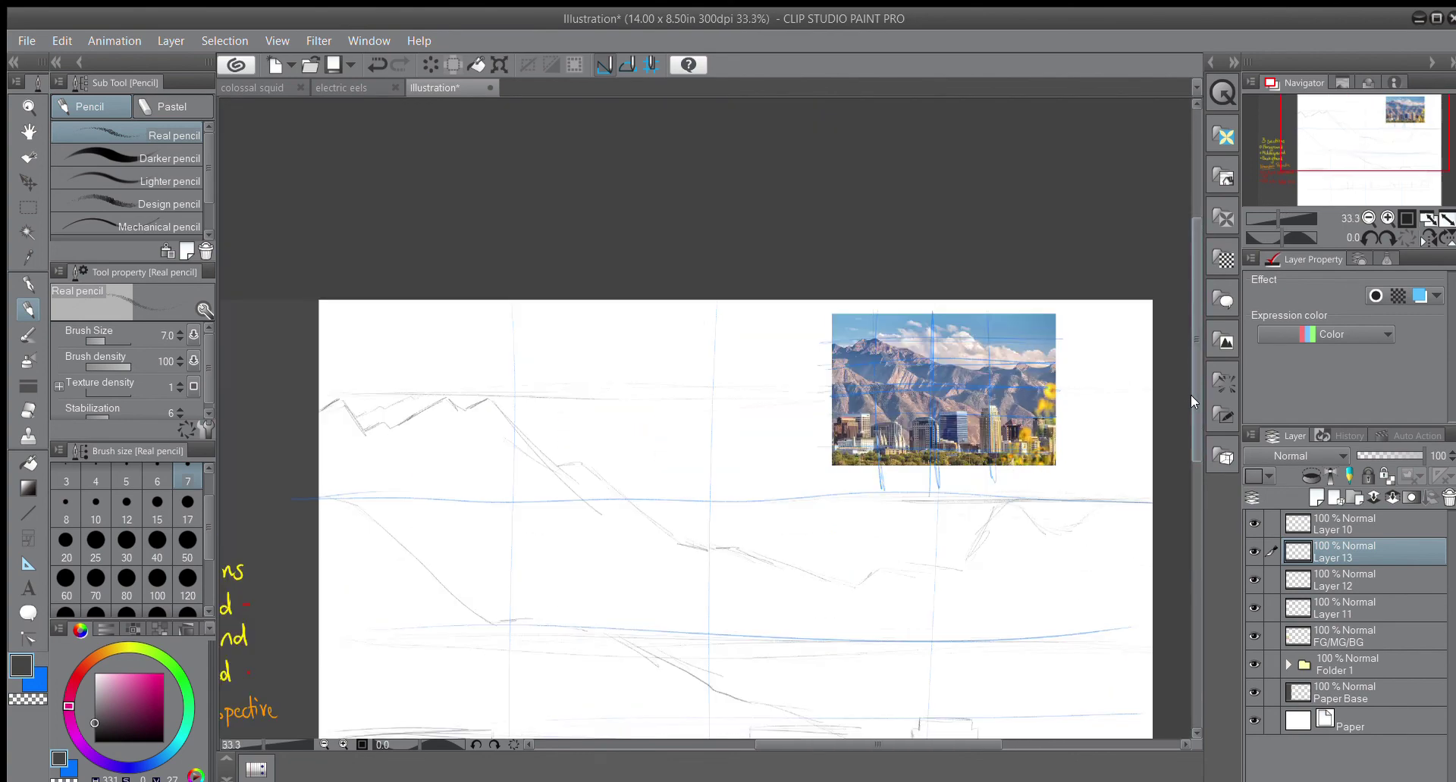
{"action": "scroll", "coordinate": [1163, 496], "scroll_direction": "down", "scroll_amount": 2}
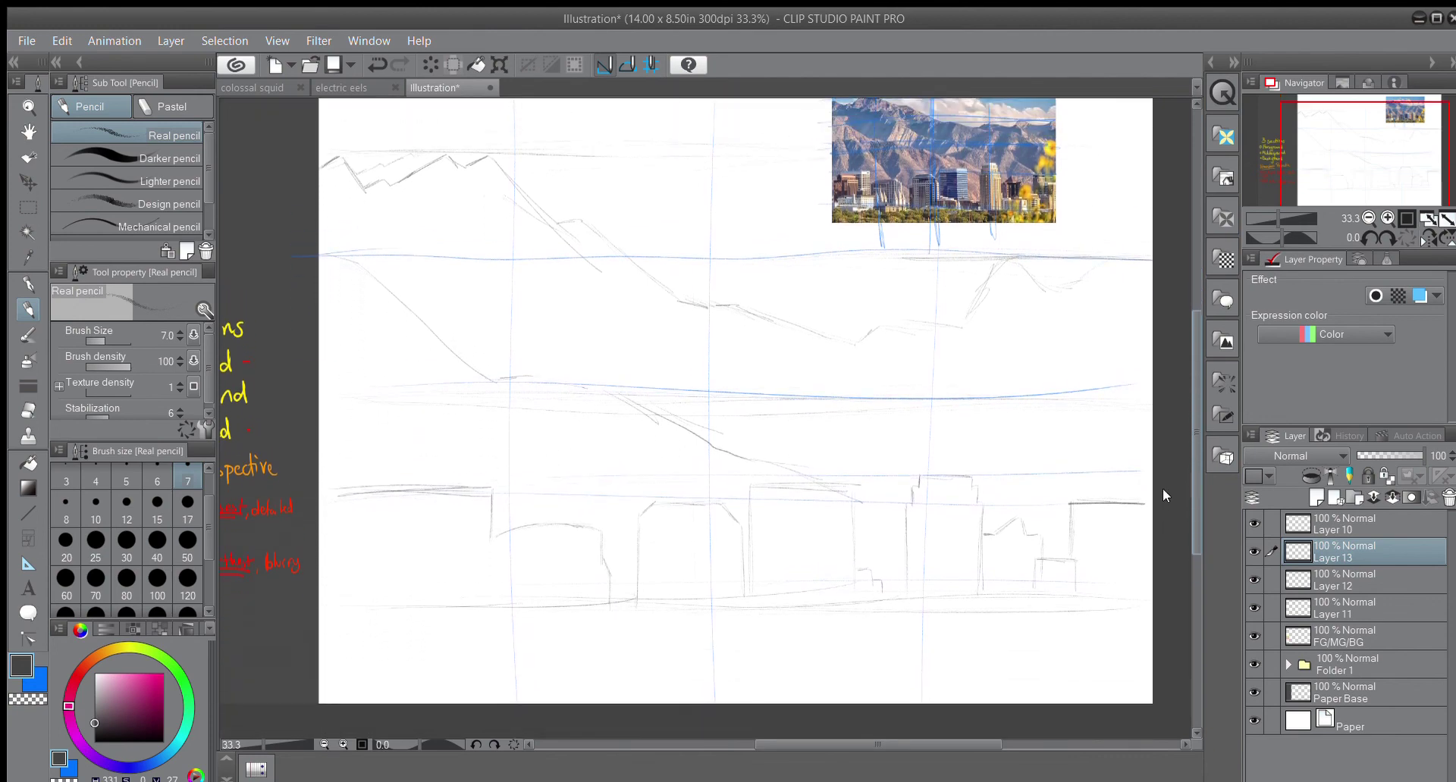
{"action": "scroll", "coordinate": [1162, 489], "scroll_direction": "up", "scroll_amount": 1}
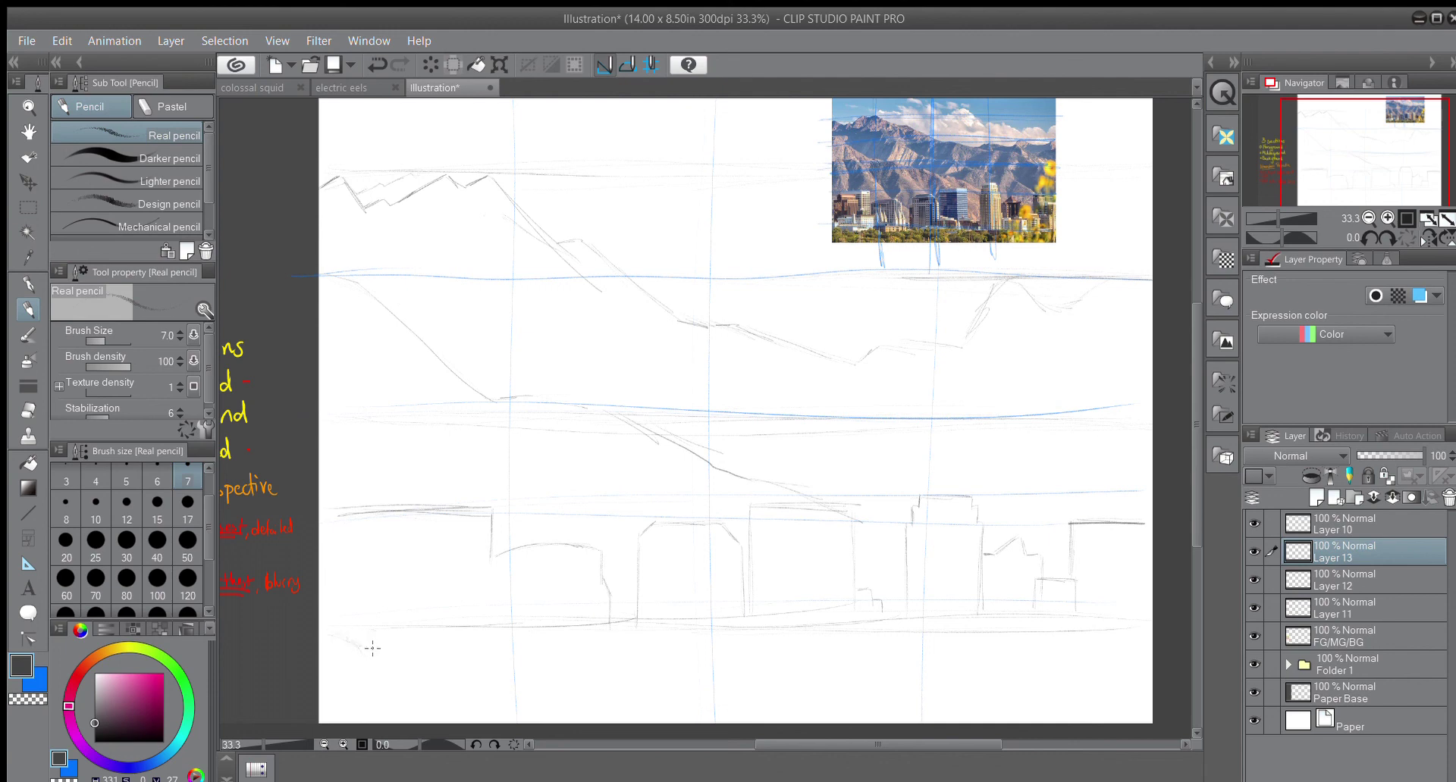
{"action": "left_click_drag", "start_coordinate": [371, 649], "coordinate": [387, 636]}
Step: Draw arching treetop outlines along the bottom line with short trunk strokes beneath
{"action": "mouse_move", "coordinate": [442, 653]}
{"action": "left_mouse_down"}
{"action": "mouse_move", "coordinate": [385, 630]}
{"action": "mouse_move", "coordinate": [442, 652]}
{"action": "mouse_move", "coordinate": [469, 634]}
{"action": "mouse_move", "coordinate": [541, 661]}
{"action": "mouse_move", "coordinate": [487, 641]}
{"action": "mouse_move", "coordinate": [553, 630]}
{"action": "mouse_move", "coordinate": [579, 652]}
{"action": "mouse_move", "coordinate": [612, 622]}
{"action": "left_mouse_up"}
{"action": "left_click_drag", "start_coordinate": [835, 642], "coordinate": [838, 661]}
{"action": "left_click_drag", "start_coordinate": [922, 637], "coordinate": [925, 667]}
{"action": "left_click_drag", "start_coordinate": [1014, 624], "coordinate": [1035, 630]}
{"action": "left_click_drag", "start_coordinate": [1079, 647], "coordinate": [1082, 666]}
Step: Sketch more rounded tree shapes in the lower middle and lower left
{"action": "mouse_move", "coordinate": [801, 675]}
{"action": "left_mouse_down"}
{"action": "mouse_move", "coordinate": [849, 672]}
{"action": "mouse_move", "coordinate": [838, 667]}
{"action": "mouse_move", "coordinate": [884, 700]}
{"action": "mouse_move", "coordinate": [812, 668]}
{"action": "mouse_move", "coordinate": [792, 719]}
{"action": "left_mouse_up"}
{"action": "left_click_drag", "start_coordinate": [667, 691], "coordinate": [654, 714]}
{"action": "scroll", "coordinate": [1084, 687], "scroll_direction": "down", "scroll_amount": 1}
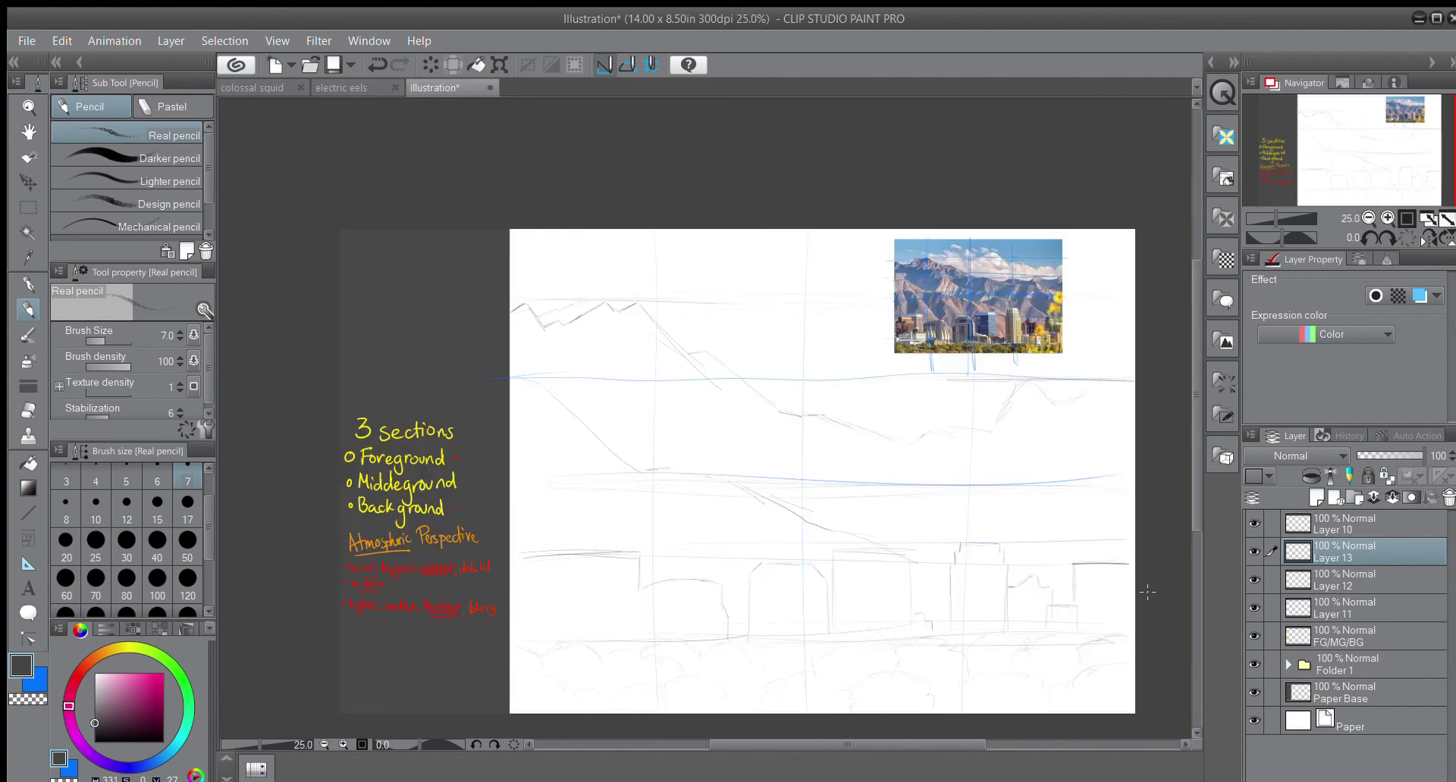
{"action": "scroll", "coordinate": [1187, 485], "scroll_direction": "down", "scroll_amount": 1}
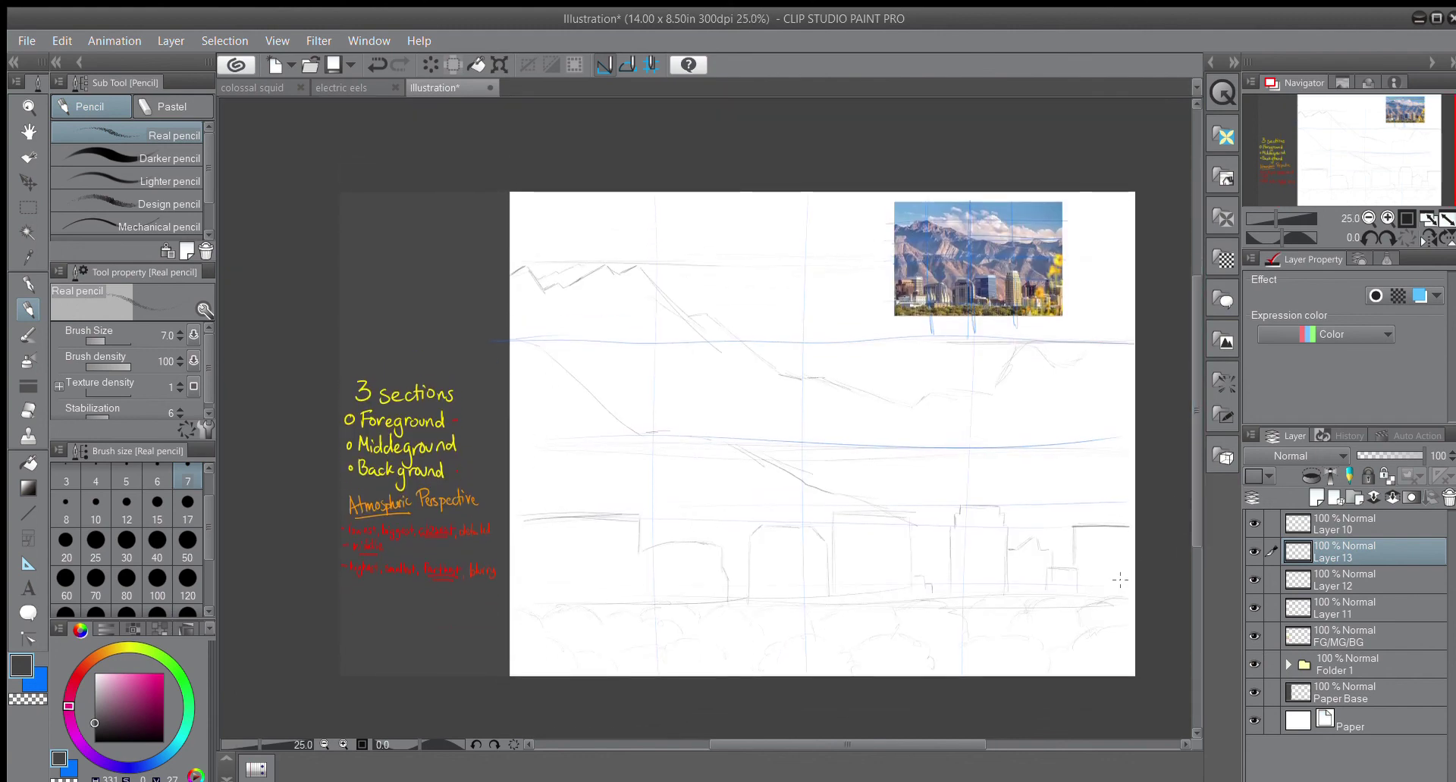
{"action": "left_click_drag", "start_coordinate": [953, 738], "coordinate": [970, 740]}
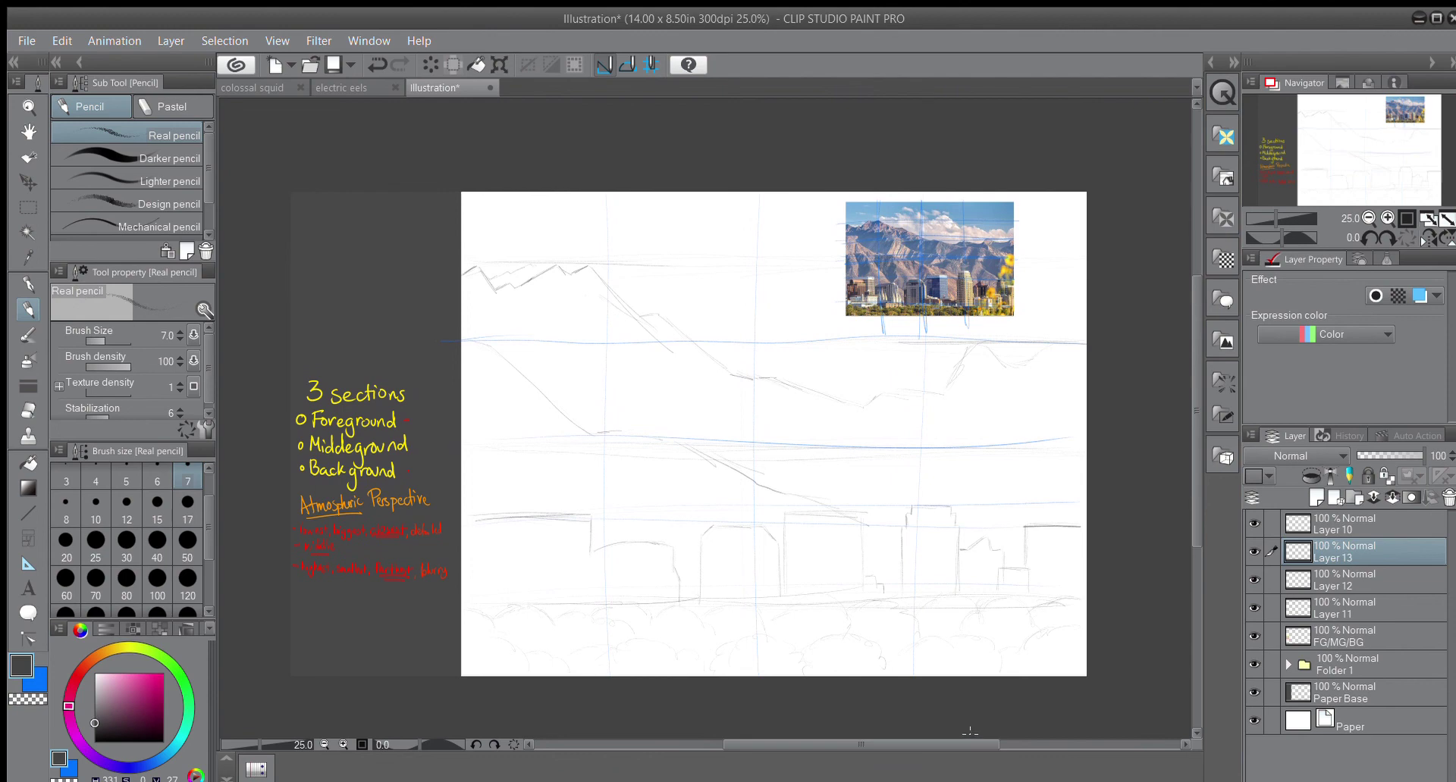